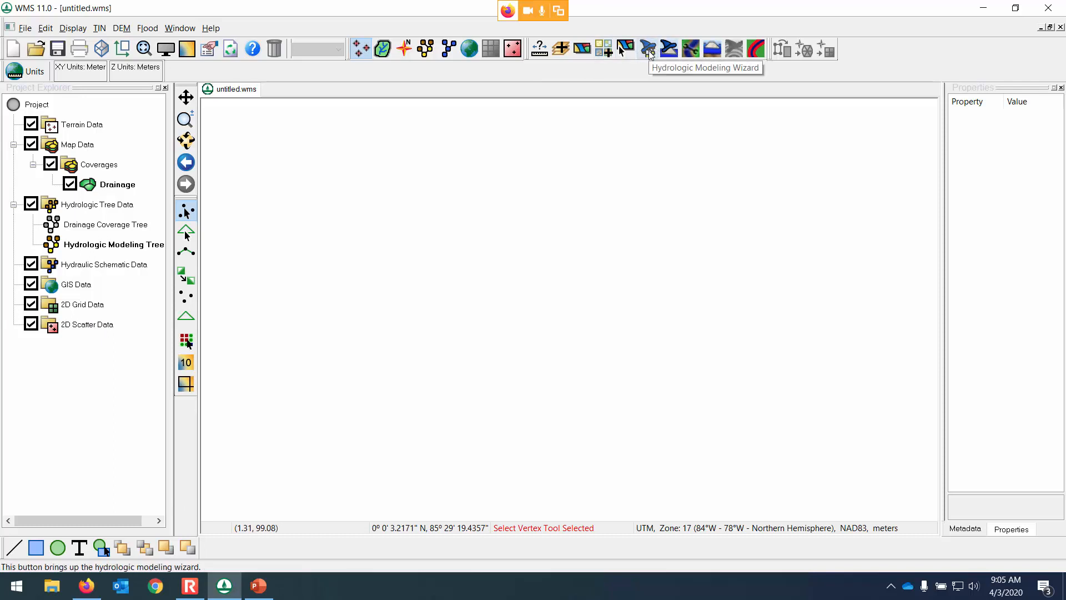
Start the Hydrologic Modeling Wizard.
{"action": "left_click", "coordinate": [648, 50]}
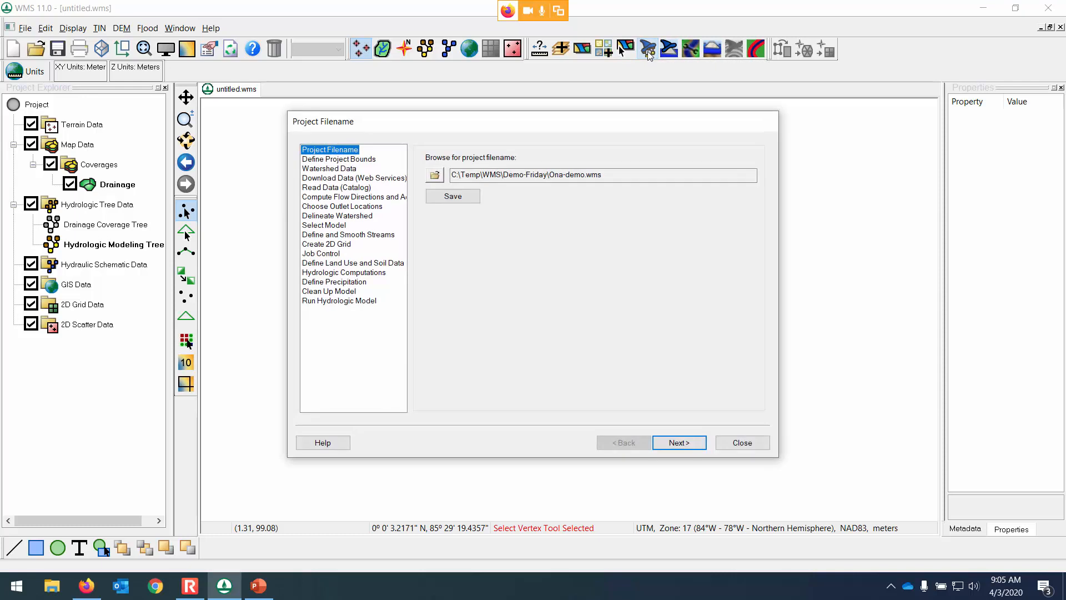
{"action": "left_click", "coordinate": [618, 83]}
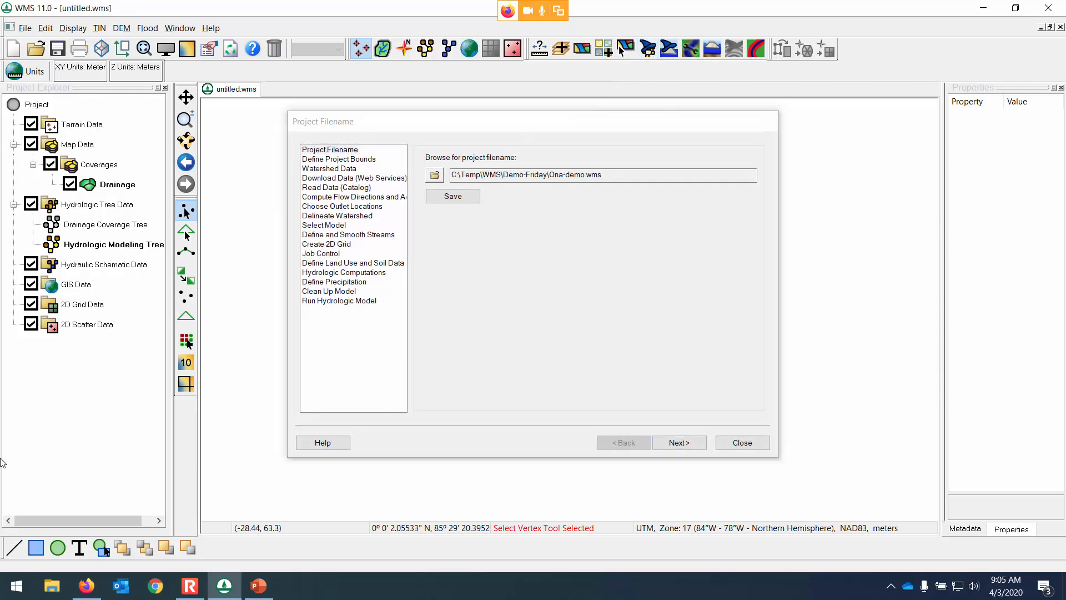
Switch to Chrome and open Google Maps.
{"action": "left_click", "coordinate": [89, 594]}
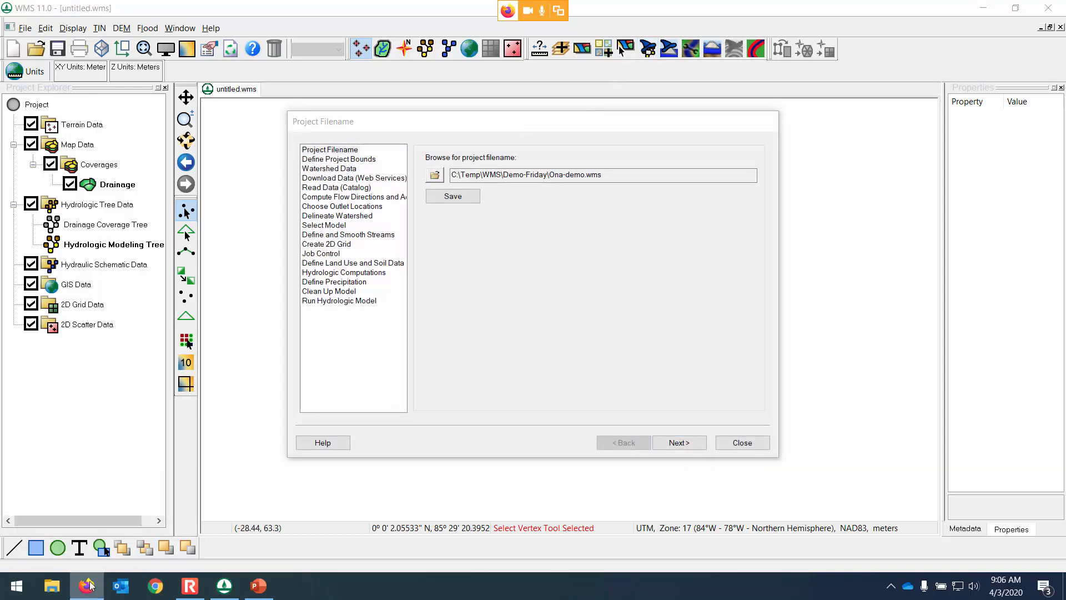
{"action": "left_click", "coordinate": [165, 589]}
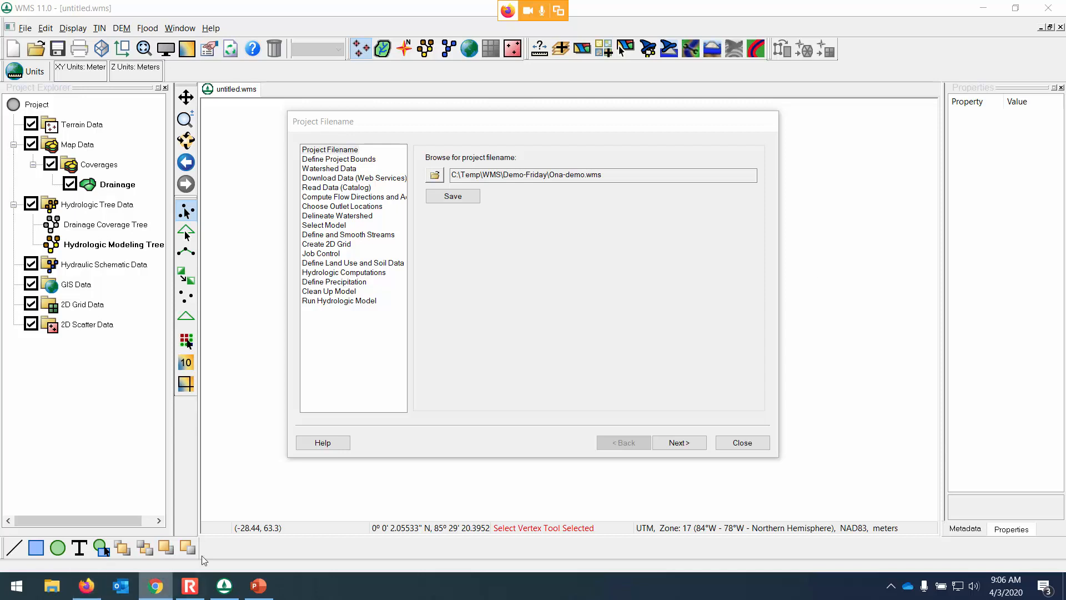
{"action": "left_click_drag", "start_coordinate": [1065, 166], "coordinate": [391, 42]}
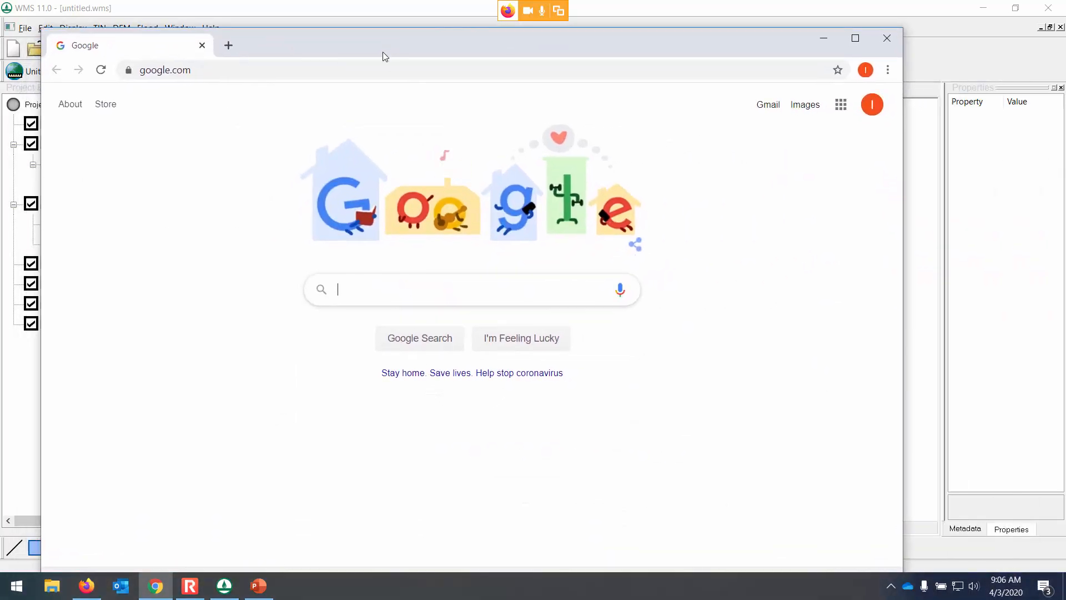
{"action": "left_click", "coordinate": [383, 71]}
{"action": "type", "text": "maps"}
{"action": "key", "text": "Return"}
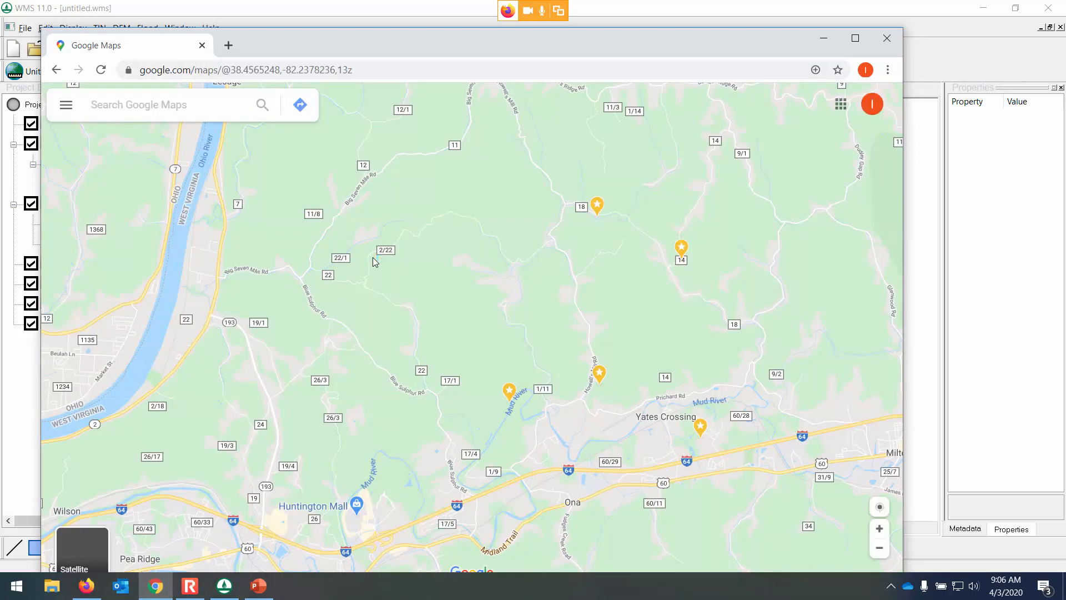
Look up Lycans Branch Road, Ona, WV, and enlarge the map area to fill the screen.
{"action": "type", "text": "lycans br"}
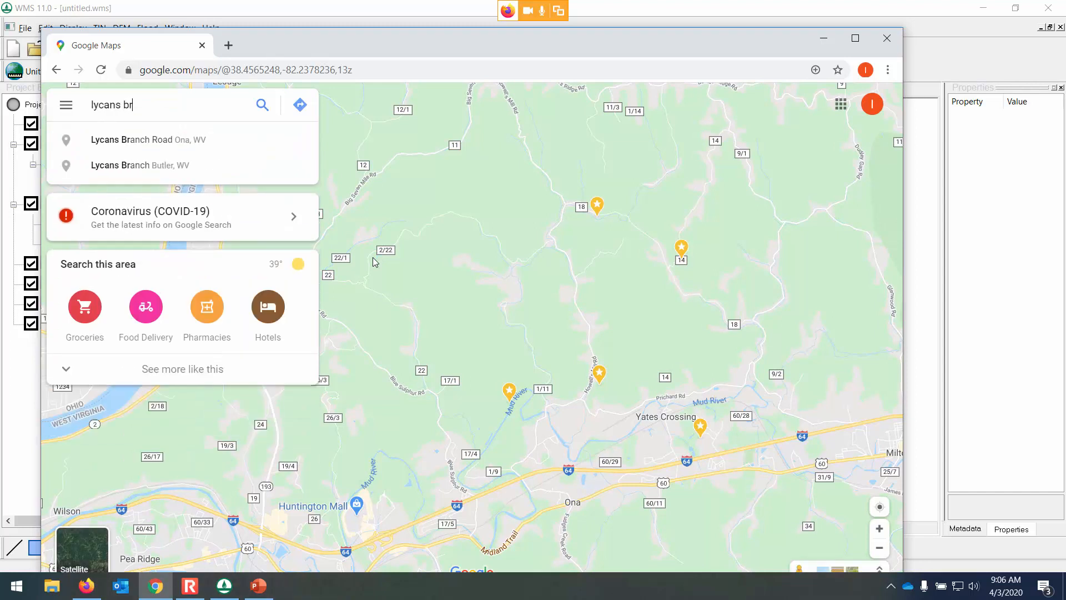
{"action": "left_click", "coordinate": [179, 140]}
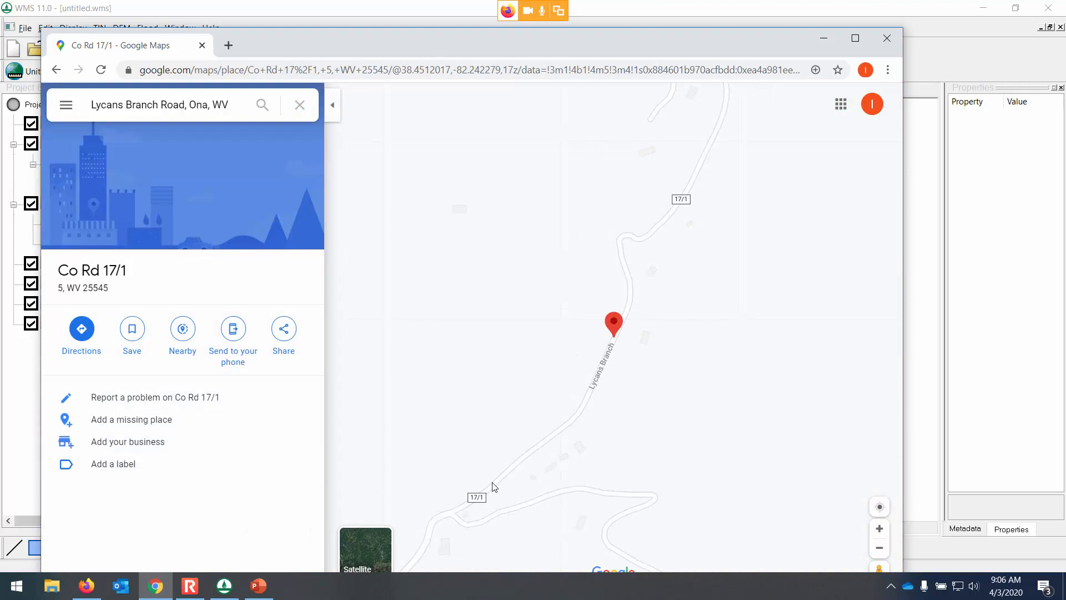
{"action": "left_click_drag", "start_coordinate": [600, 301], "coordinate": [686, 184]}
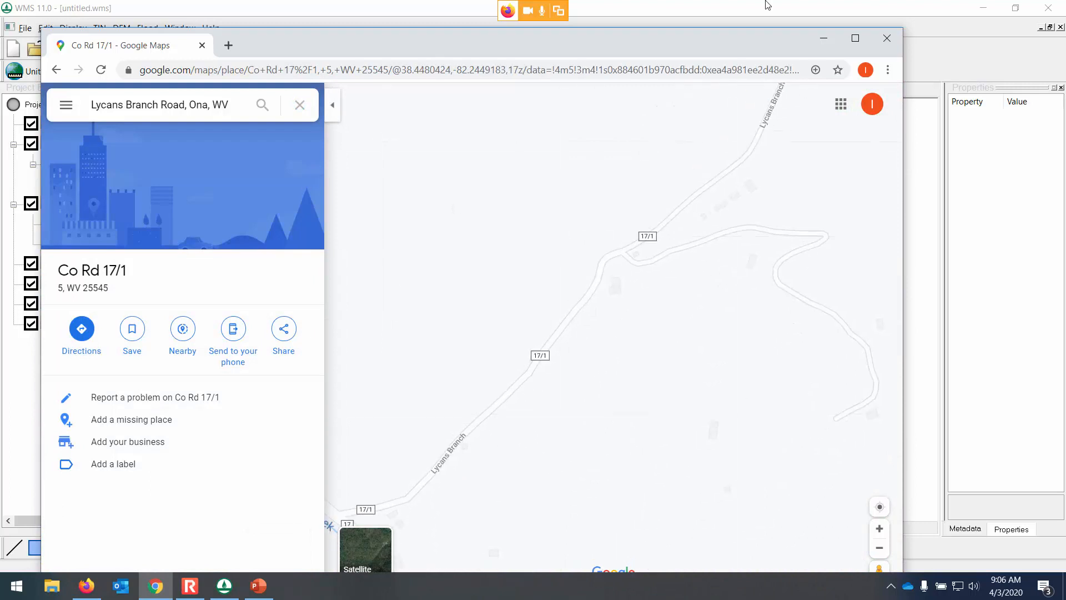
{"action": "left_click", "coordinate": [854, 38]}
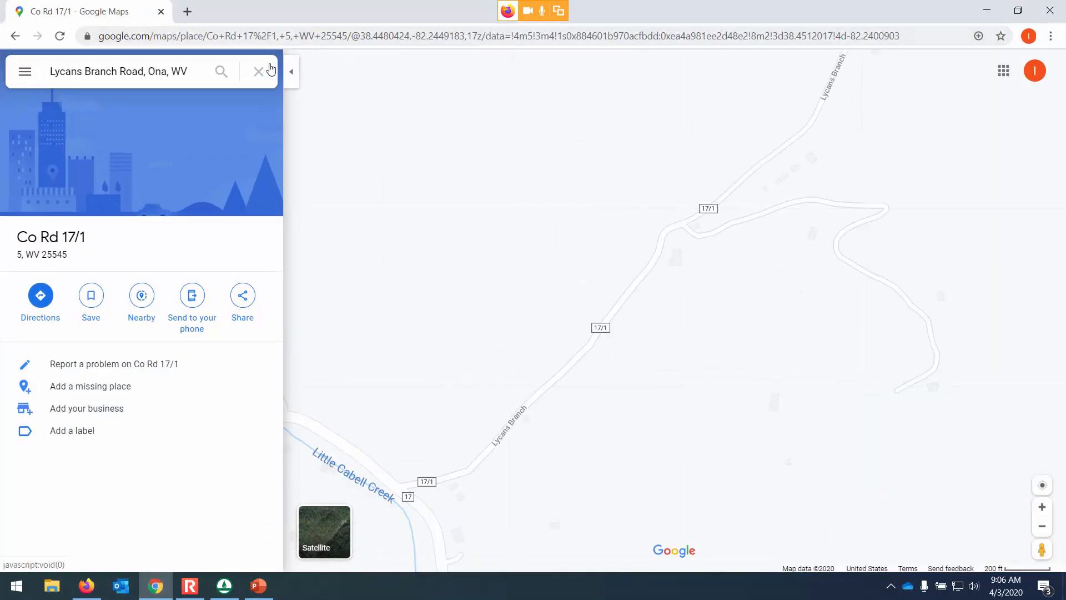
{"action": "left_click", "coordinate": [294, 78]}
Examine the map where Lycans Branch meets Blue Sulphur Rd beside Little Cabell Creek.
{"action": "left_click_drag", "start_coordinate": [525, 407], "coordinate": [525, 299]}
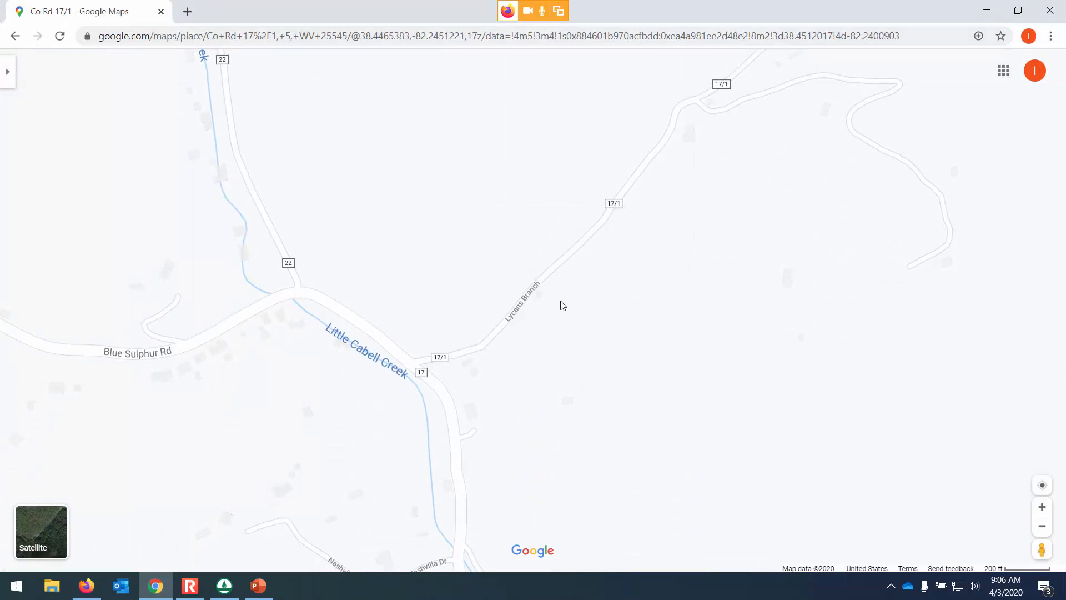
{"action": "left_click_drag", "start_coordinate": [854, 177], "coordinate": [799, 193]}
{"action": "scroll", "coordinate": [697, 305], "scroll_direction": "down", "scroll_amount": 1}
{"action": "scroll", "coordinate": [697, 307], "scroll_direction": "down", "scroll_amount": 1}
{"action": "left_click_drag", "start_coordinate": [707, 291], "coordinate": [638, 200]}
{"action": "scroll", "coordinate": [304, 300], "scroll_direction": "up", "scroll_amount": 1}
{"action": "scroll", "coordinate": [409, 278], "scroll_direction": "up", "scroll_amount": 1}
{"action": "left_click_drag", "start_coordinate": [628, 269], "coordinate": [609, 349]}
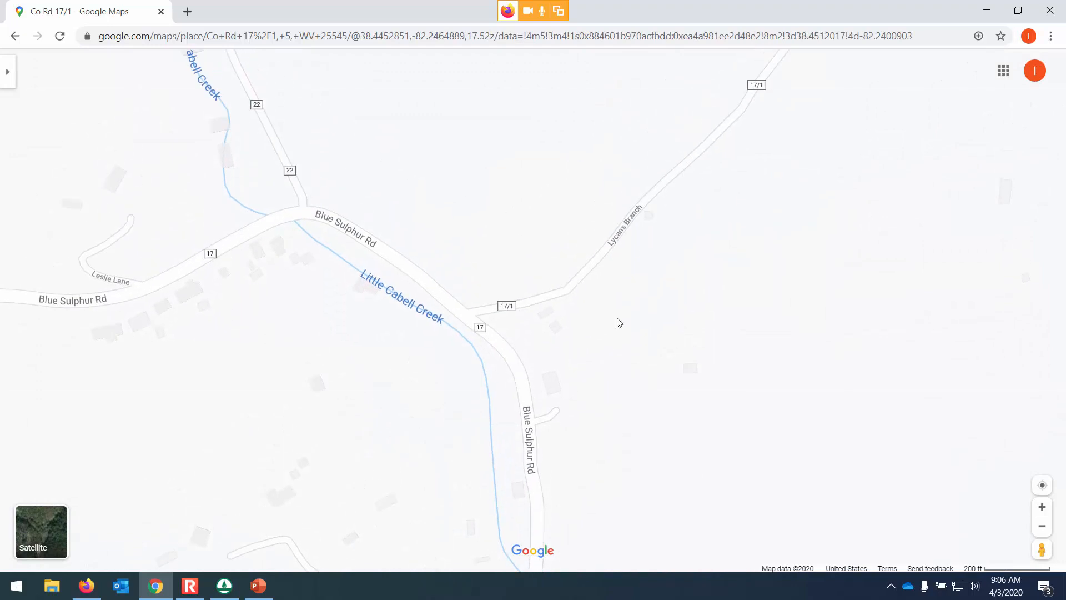
Inspect the Lycans Branch junction in satellite imagery and examine the surrounding road map down to the Mud River.
{"action": "left_click", "coordinate": [40, 531]}
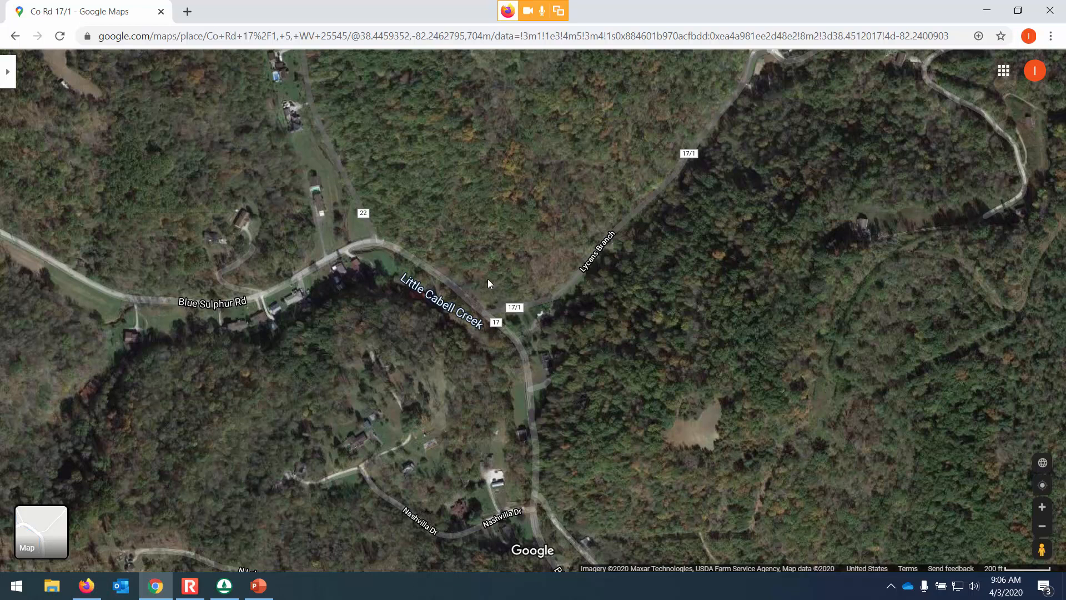
{"action": "left_click", "coordinate": [37, 543]}
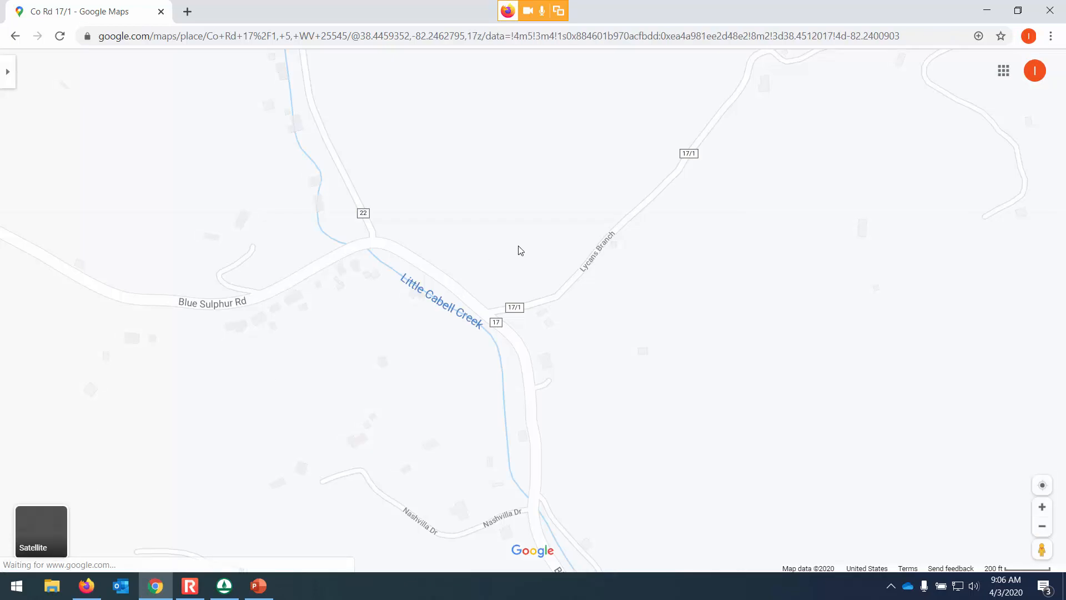
{"action": "scroll", "coordinate": [502, 273], "scroll_direction": "down", "scroll_amount": 4}
{"action": "left_click_drag", "start_coordinate": [473, 290], "coordinate": [450, 143]}
{"action": "scroll", "coordinate": [438, 159], "scroll_direction": "down", "scroll_amount": 1}
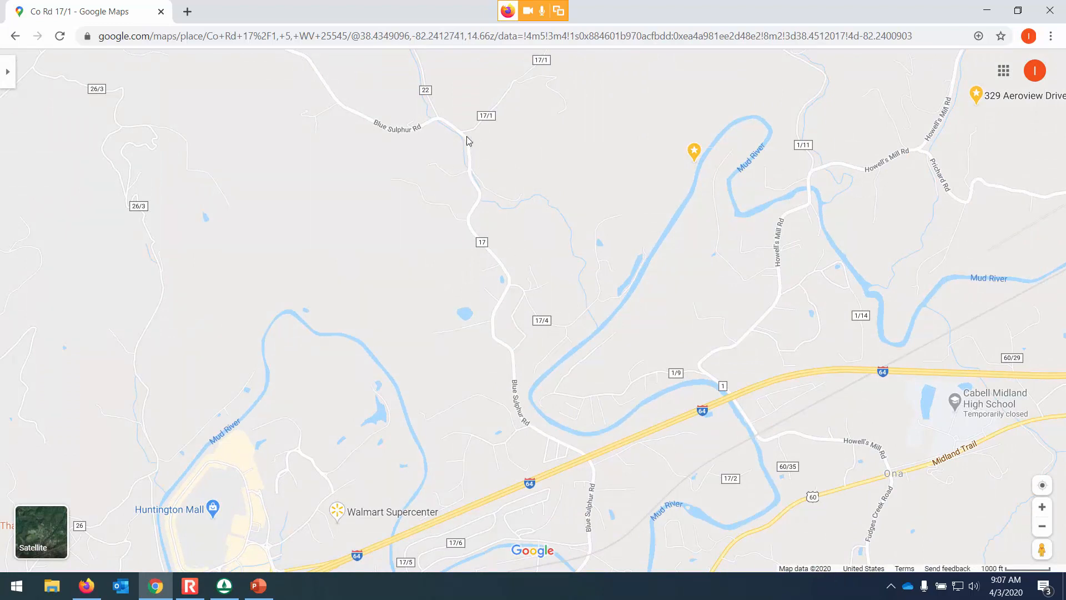
{"action": "left_click_drag", "start_coordinate": [528, 82], "coordinate": [534, 262]}
{"action": "scroll", "coordinate": [534, 265], "scroll_direction": "up", "scroll_amount": 1}
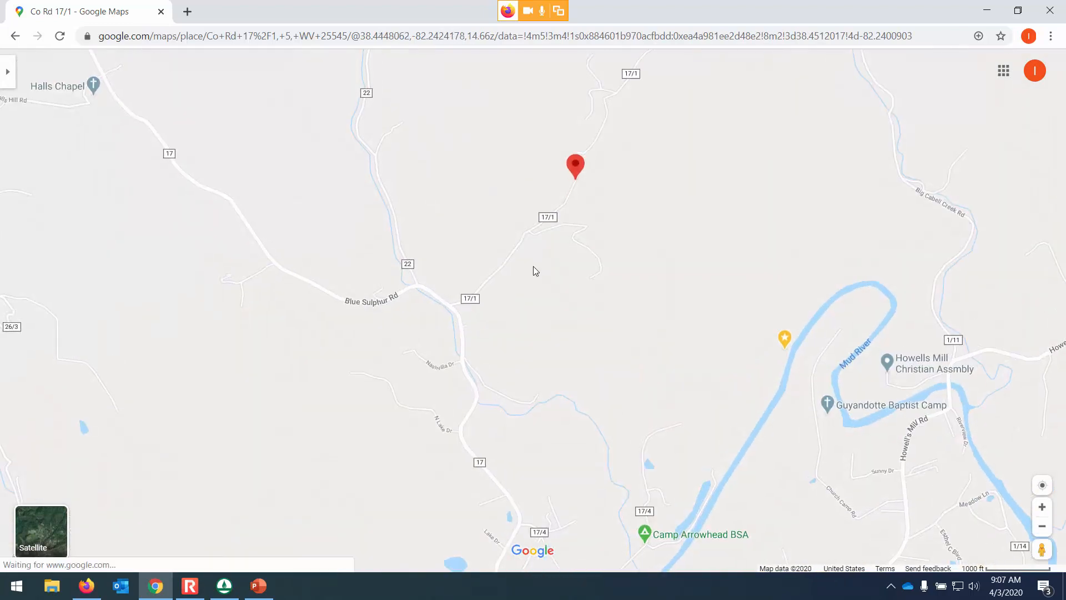
Switch back to WMS and create a Class-demo folder inside the Ona folder for the project file.
{"action": "left_click", "coordinate": [227, 590]}
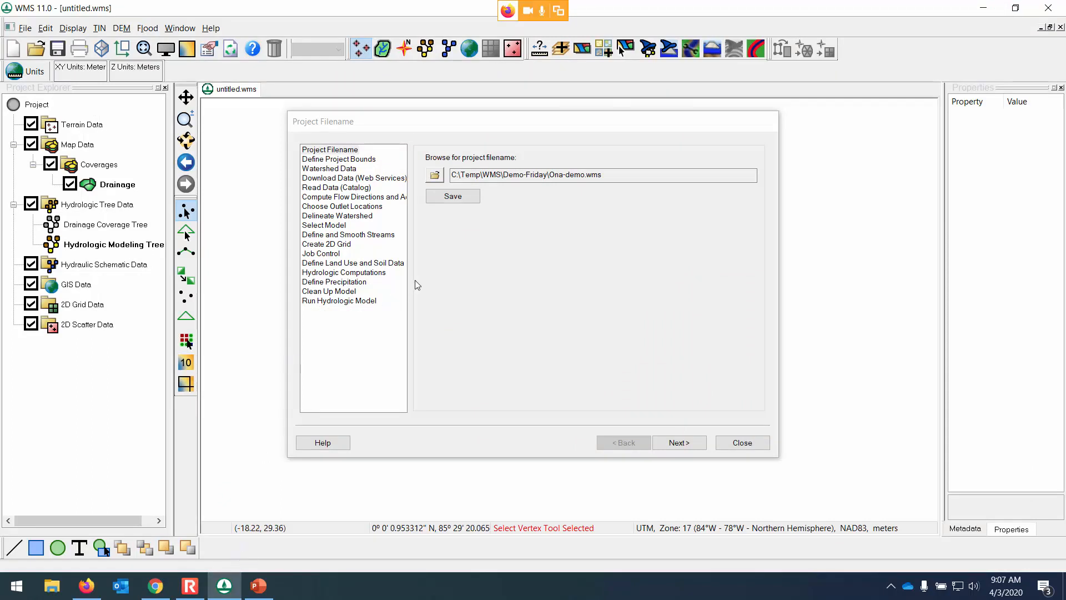
{"action": "left_click", "coordinate": [441, 175]}
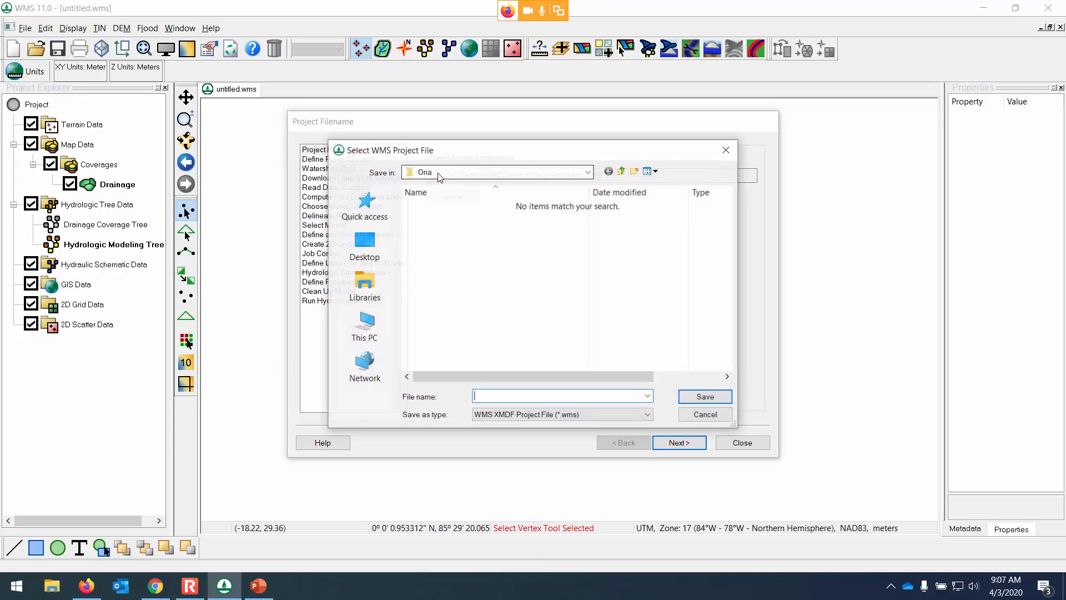
{"action": "left_click", "coordinate": [635, 170]}
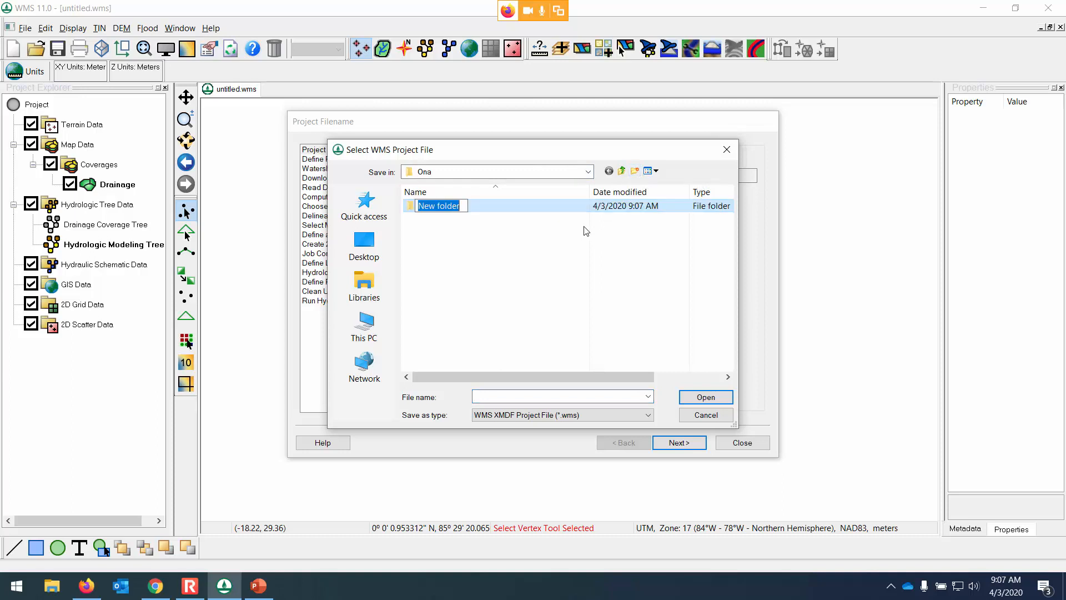
{"action": "type", "text": "Class-demo"}
{"action": "key", "text": "Return"}
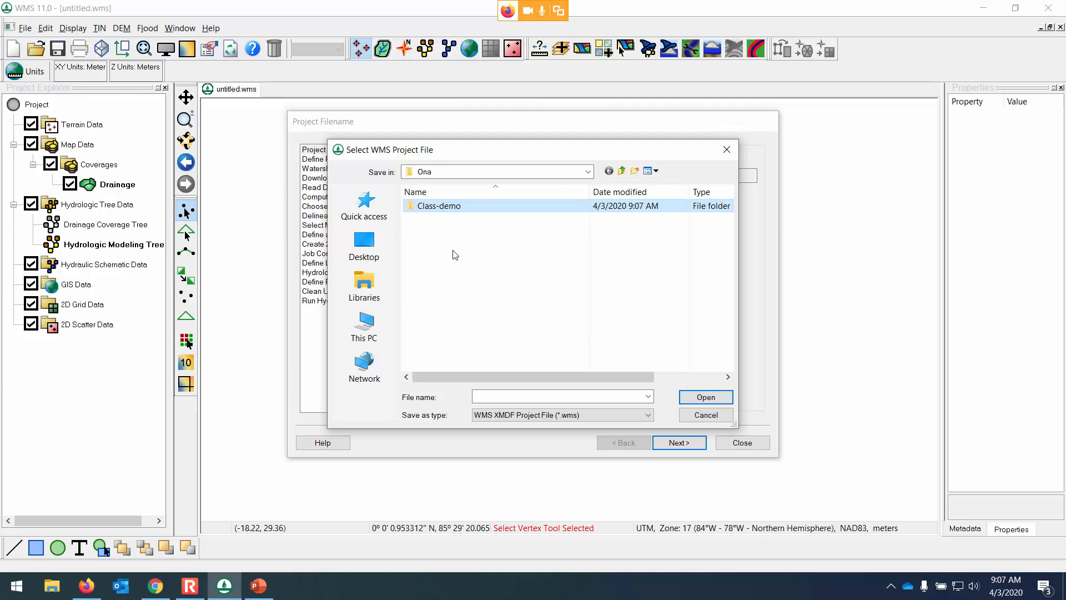
Set the project filename to friday-demo in the Class-demo folder and save the project.
{"action": "double_click", "coordinate": [414, 206]}
{"action": "left_click", "coordinate": [493, 395]}
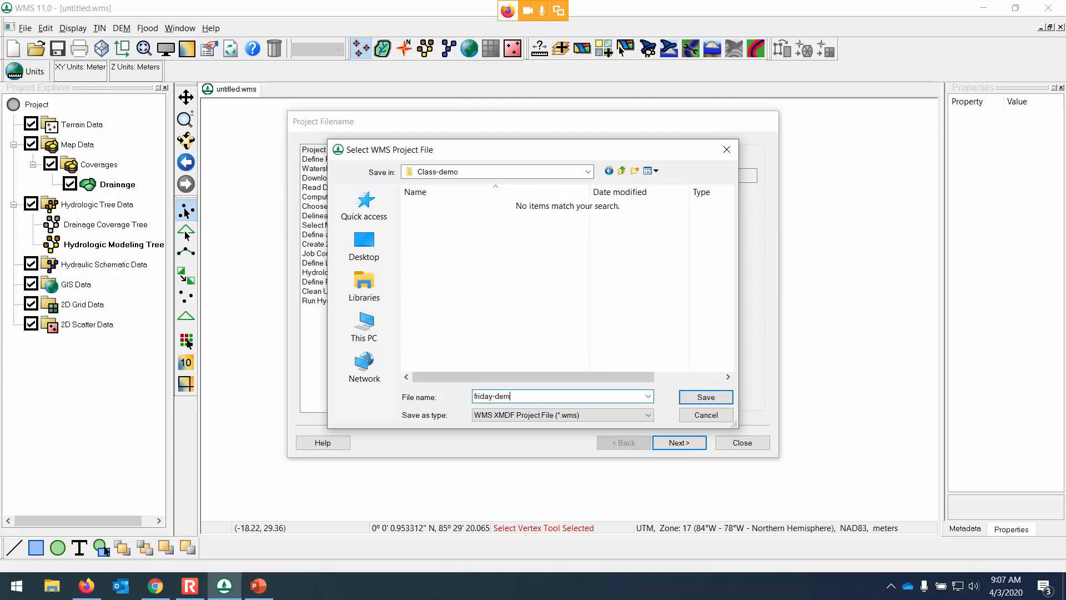
{"action": "left_click", "coordinate": [703, 398]}
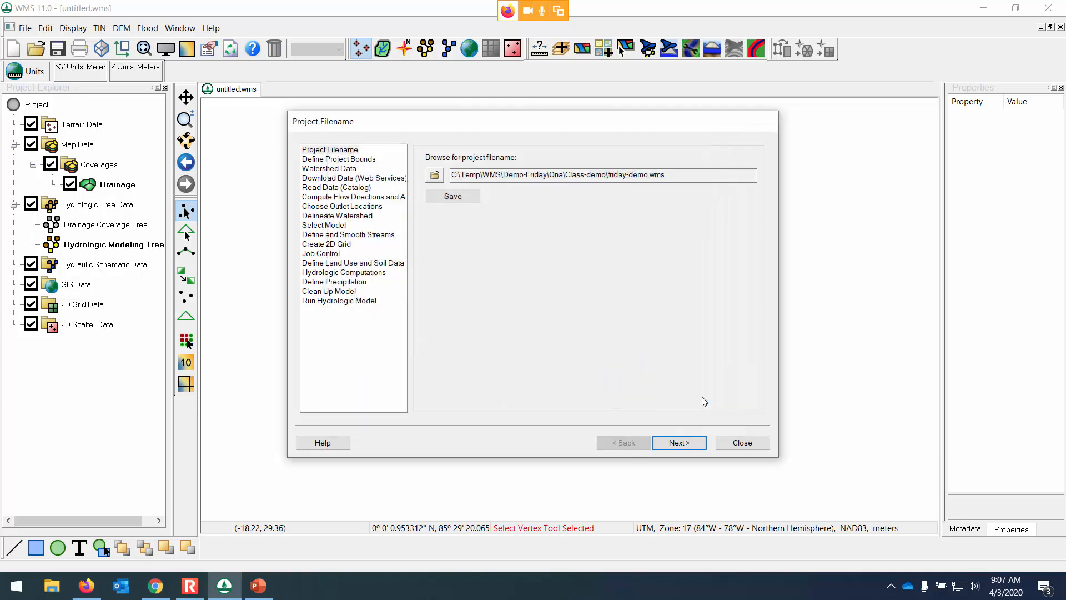
{"action": "left_click", "coordinate": [453, 197]}
{"action": "left_click", "coordinate": [452, 197]}
{"action": "left_click", "coordinate": [453, 198]}
{"action": "left_click", "coordinate": [453, 198]}
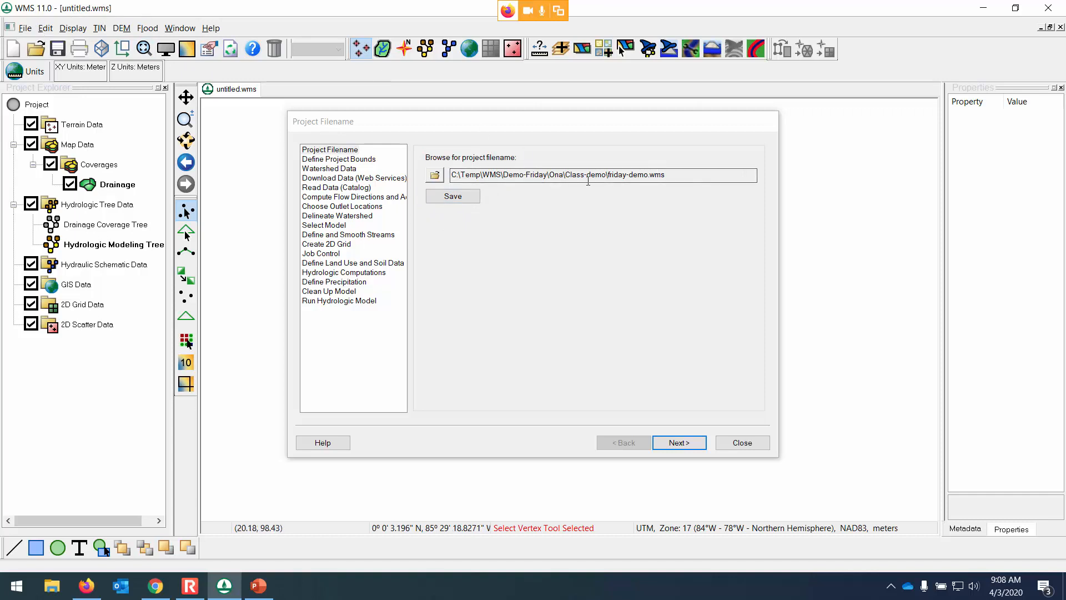
{"action": "left_click", "coordinate": [471, 195]}
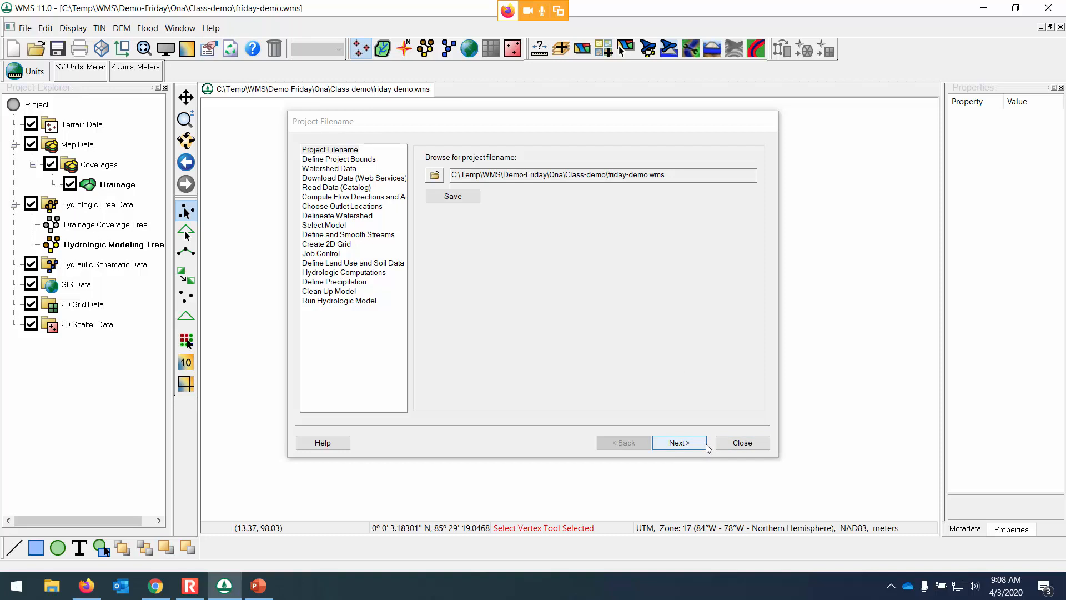
Advance to the project bounds and accept NAD_1983_UTM_Zone_17N as the projection, with NAVD 88(US) vertical datum in meters.
{"action": "left_click", "coordinate": [682, 443]}
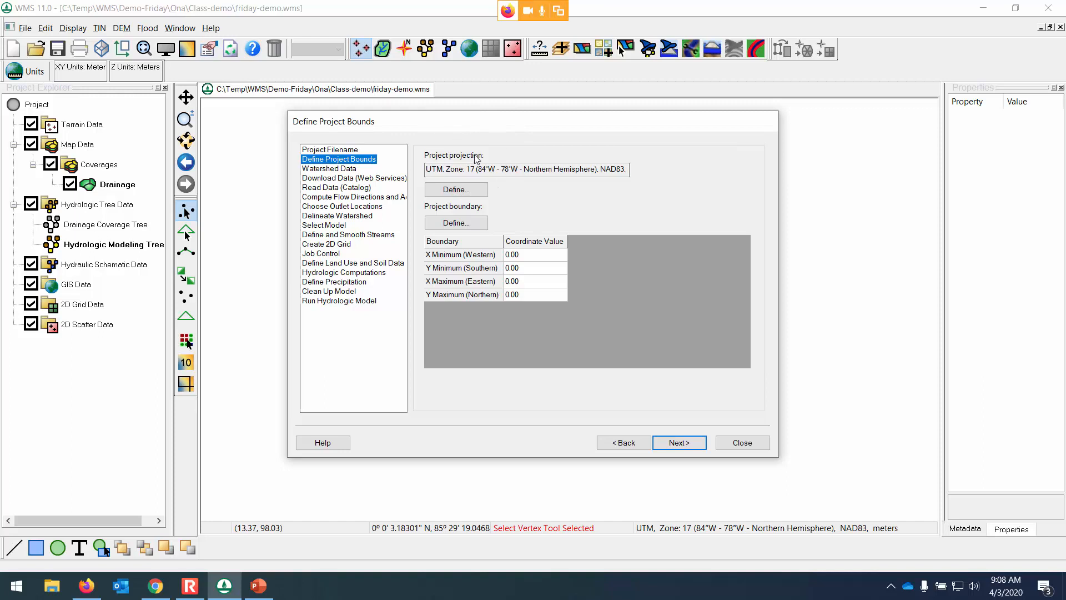
{"action": "left_click", "coordinate": [480, 192]}
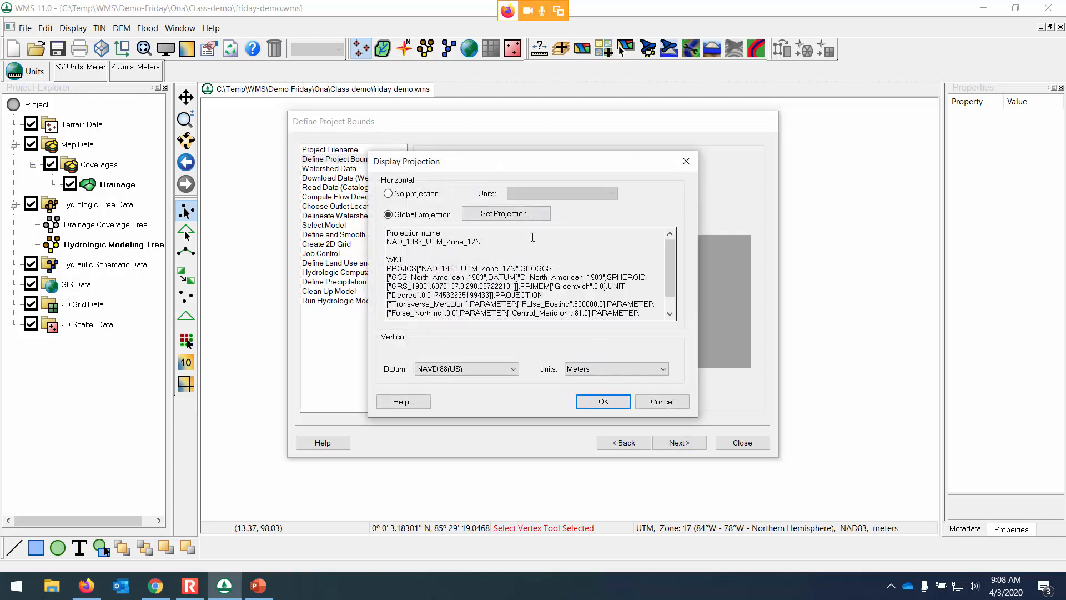
{"action": "left_click", "coordinate": [501, 214]}
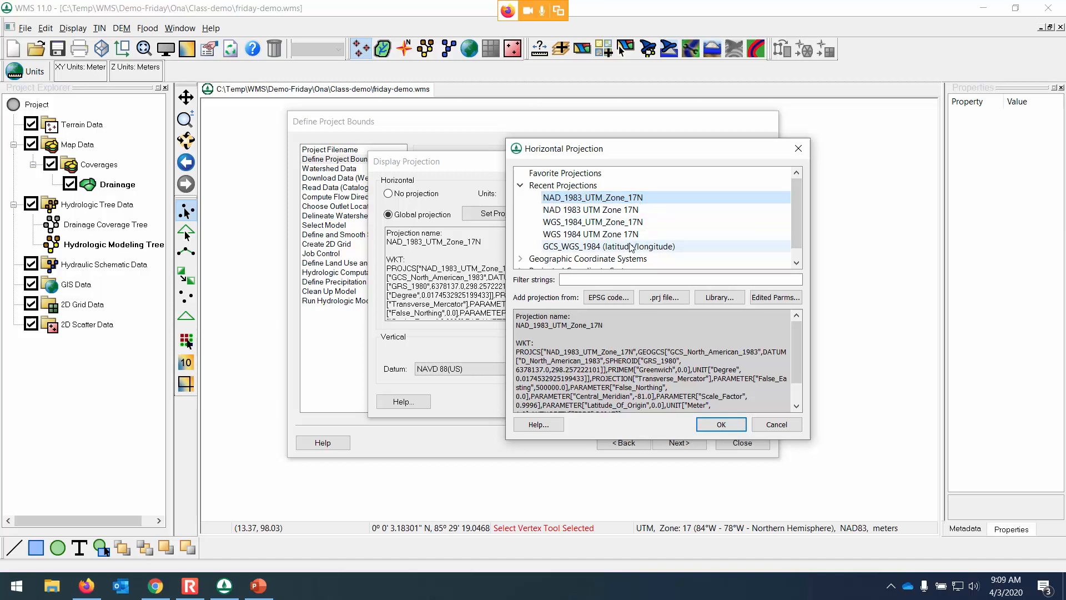
{"action": "left_click", "coordinate": [720, 425]}
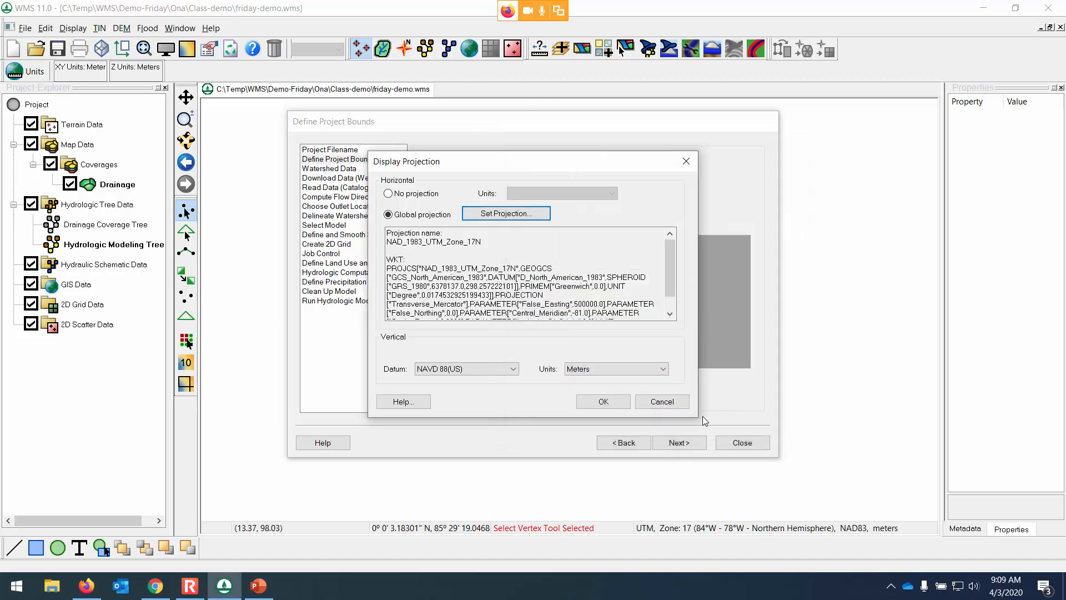
{"action": "left_click", "coordinate": [620, 405]}
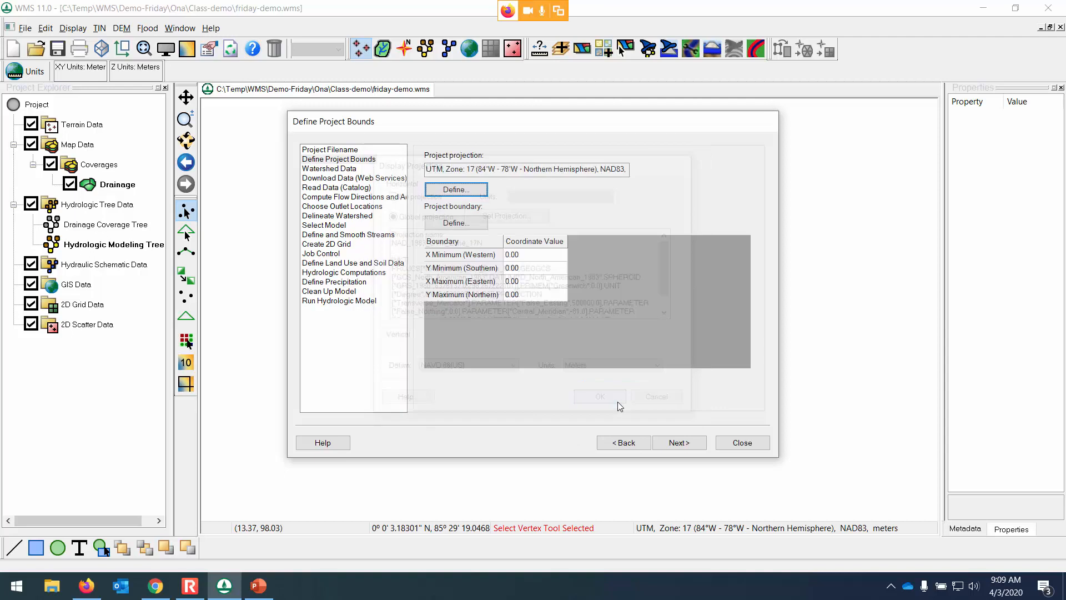
Open the project boundary's map locator and jump to the place ona, wv.
{"action": "left_click", "coordinate": [455, 224]}
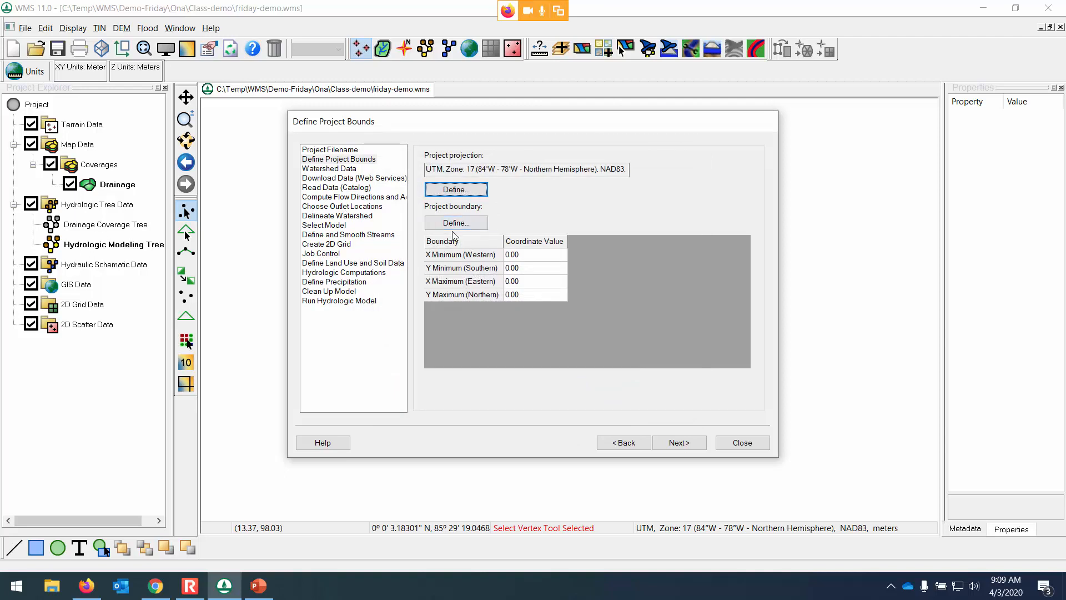
{"action": "left_click", "coordinate": [455, 225]}
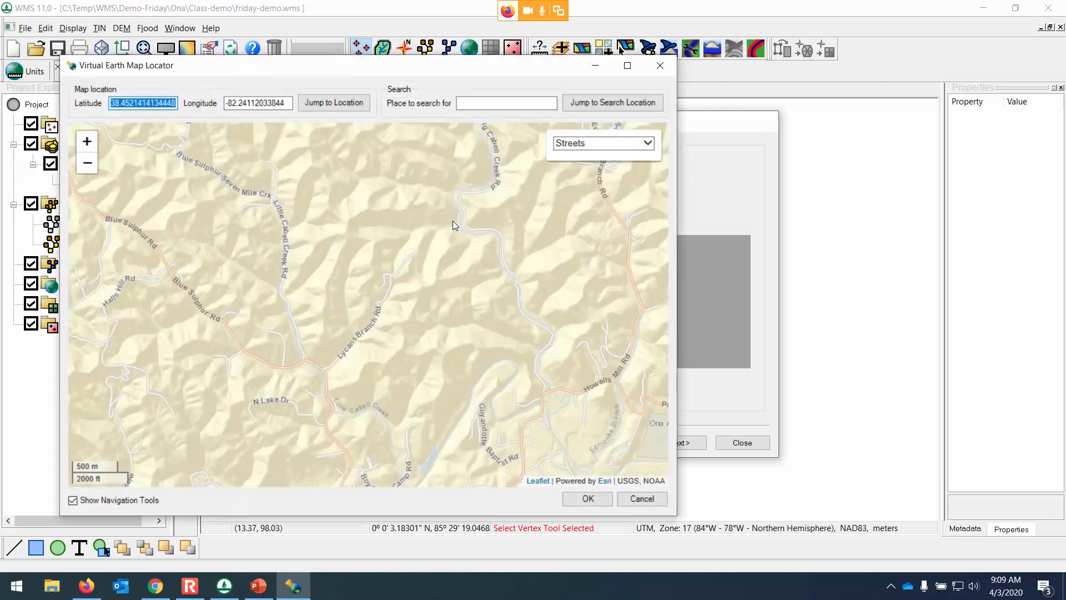
{"action": "left_click_drag", "start_coordinate": [493, 70], "coordinate": [685, 42]}
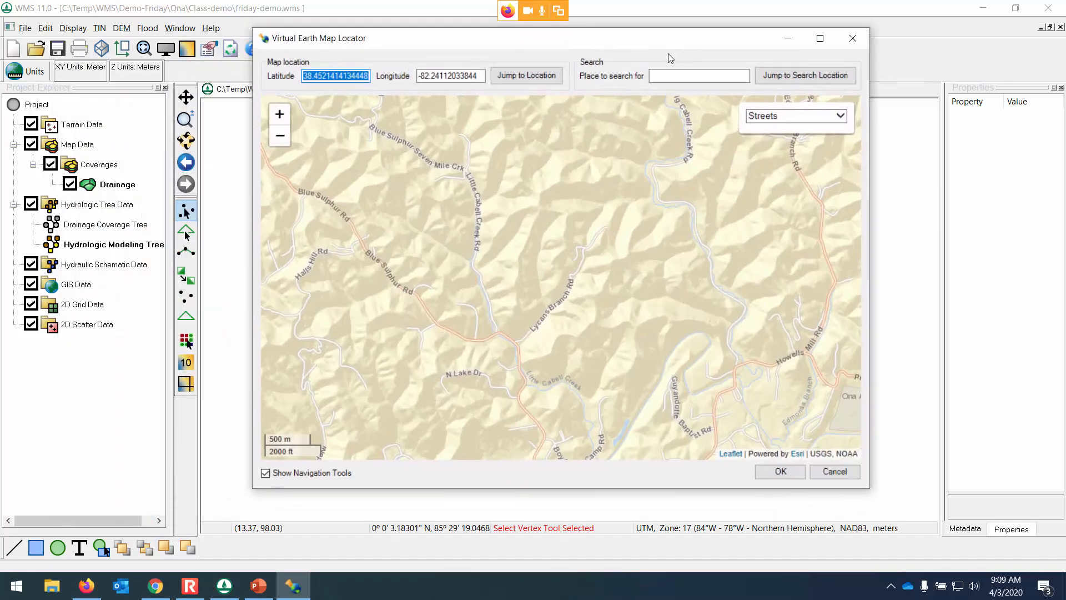
{"action": "left_click", "coordinate": [689, 78]}
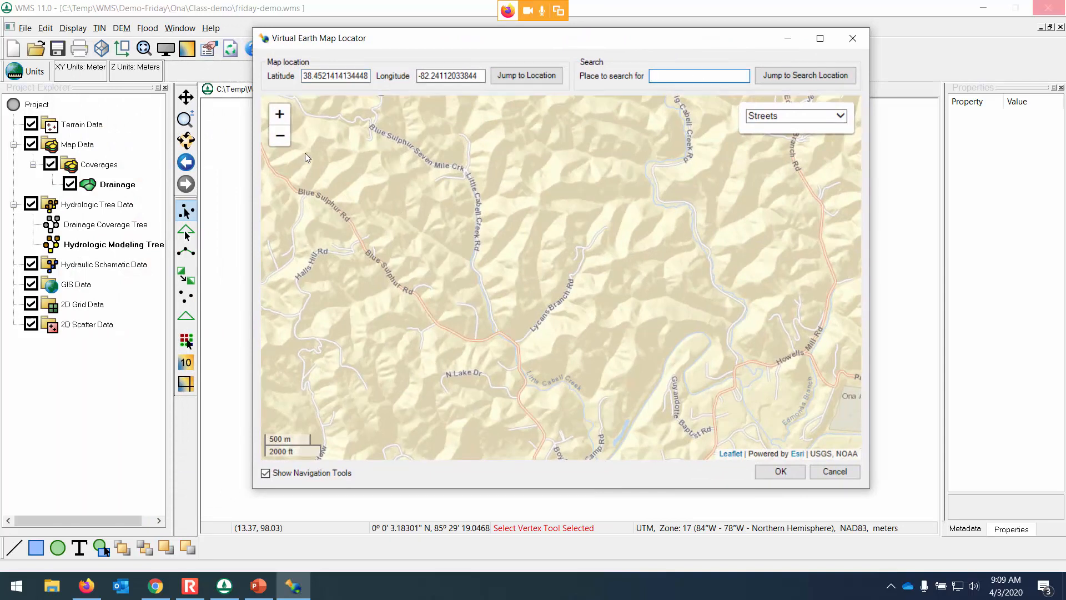
{"action": "left_click", "coordinate": [281, 143]}
{"action": "left_click_drag", "start_coordinate": [374, 250], "coordinate": [619, 142]}
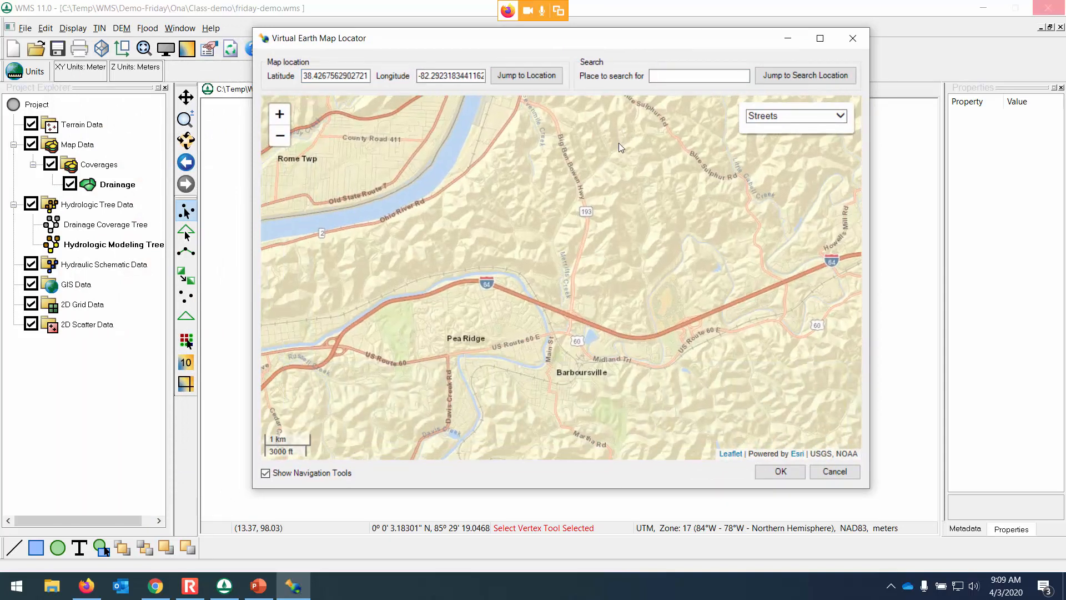
{"action": "left_click_drag", "start_coordinate": [444, 310], "coordinate": [521, 280]}
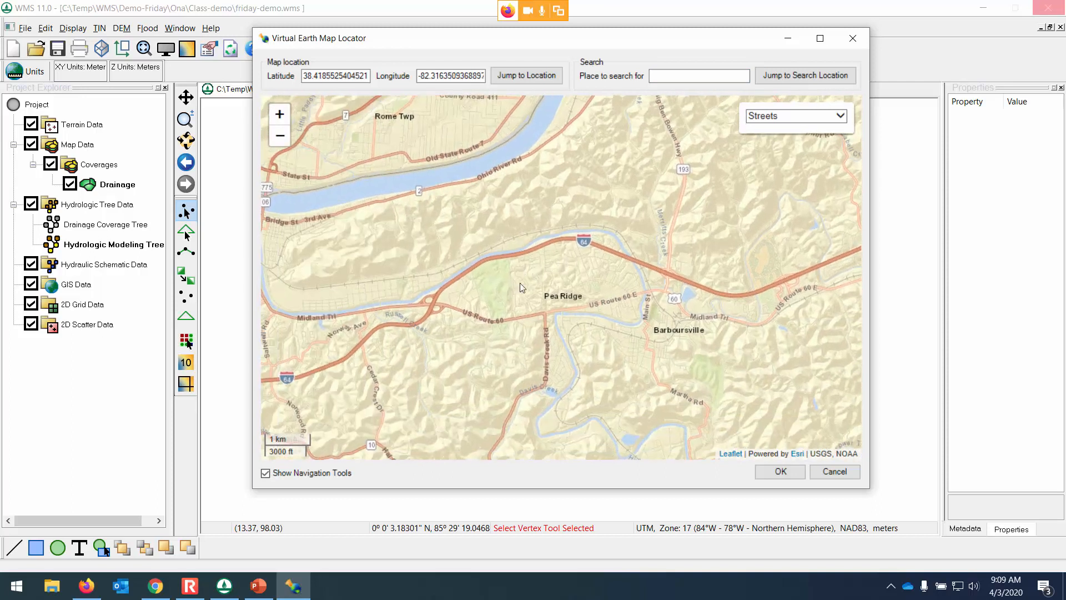
{"action": "left_click_drag", "start_coordinate": [434, 314], "coordinate": [513, 292]}
{"action": "scroll", "coordinate": [491, 306], "scroll_direction": "up", "scroll_amount": 1}
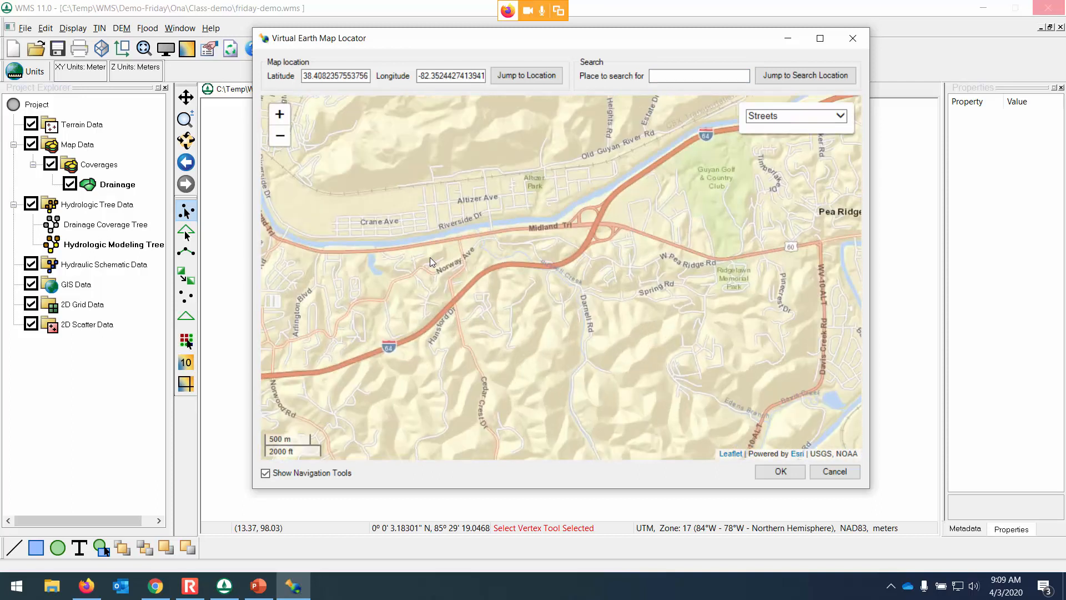
{"action": "left_click", "coordinate": [676, 74]}
{"action": "type", "text": "ona, wv"}
{"action": "left_click", "coordinate": [788, 76]}
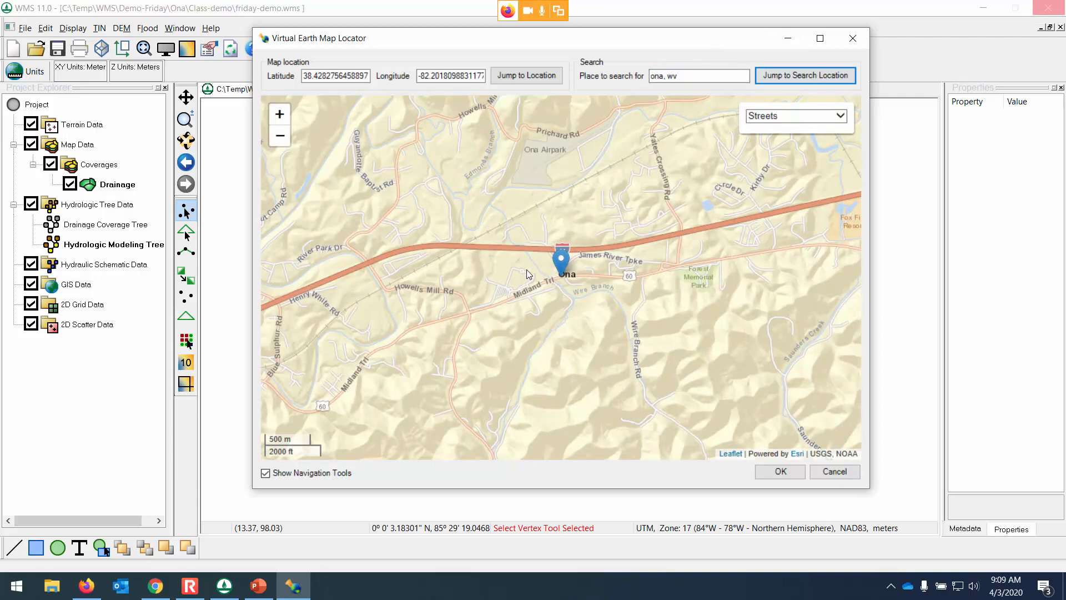
Move the boundary map from Ona northwest to the area around Lycans Branch Rd and Blue Sulphur Rd.
{"action": "mouse_move", "coordinate": [355, 282]}
{"action": "left_mouse_down"}
{"action": "mouse_move", "coordinate": [463, 252]}
{"action": "mouse_move", "coordinate": [483, 290]}
{"action": "left_mouse_up"}
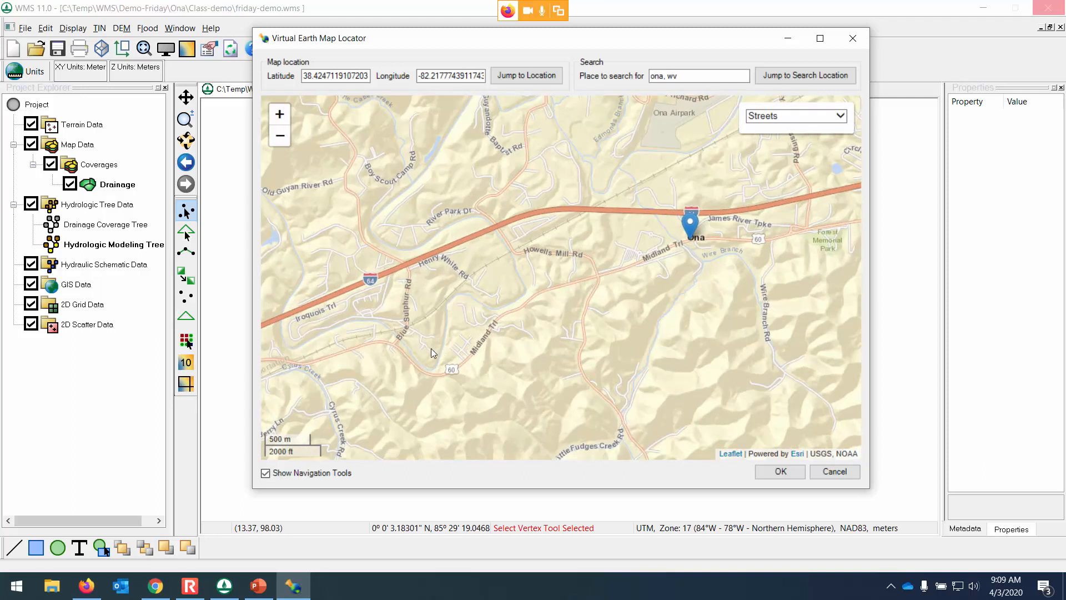
{"action": "left_click_drag", "start_coordinate": [358, 398], "coordinate": [438, 377]}
{"action": "mouse_move", "coordinate": [442, 224]}
{"action": "left_mouse_down"}
{"action": "mouse_move", "coordinate": [518, 312]}
{"action": "mouse_move", "coordinate": [532, 394]}
{"action": "left_mouse_up"}
{"action": "left_click_drag", "start_coordinate": [507, 222], "coordinate": [546, 297]}
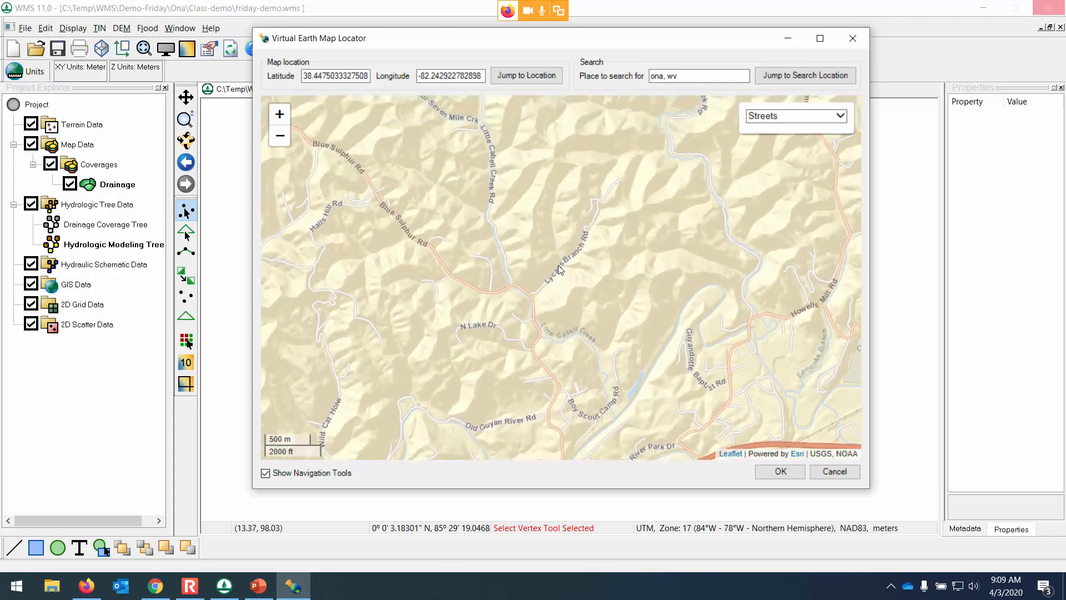
{"action": "left_click_drag", "start_coordinate": [564, 241], "coordinate": [549, 269]}
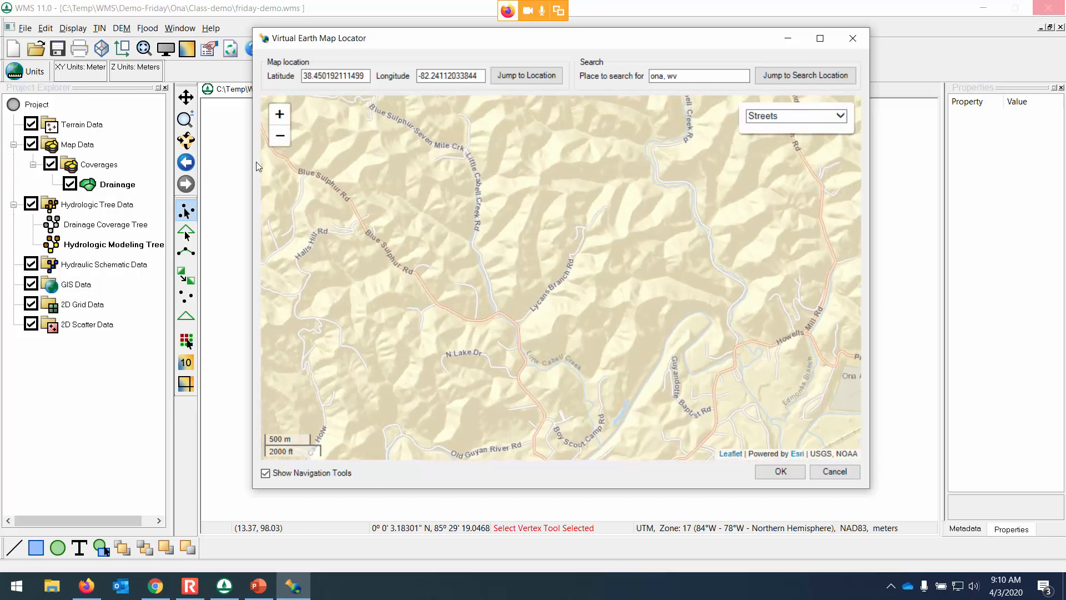
Examine the Lycans Branch Rd junction with Blue Sulphur Rd and the surrounding terrain at several map scales.
{"action": "left_click", "coordinate": [279, 139]}
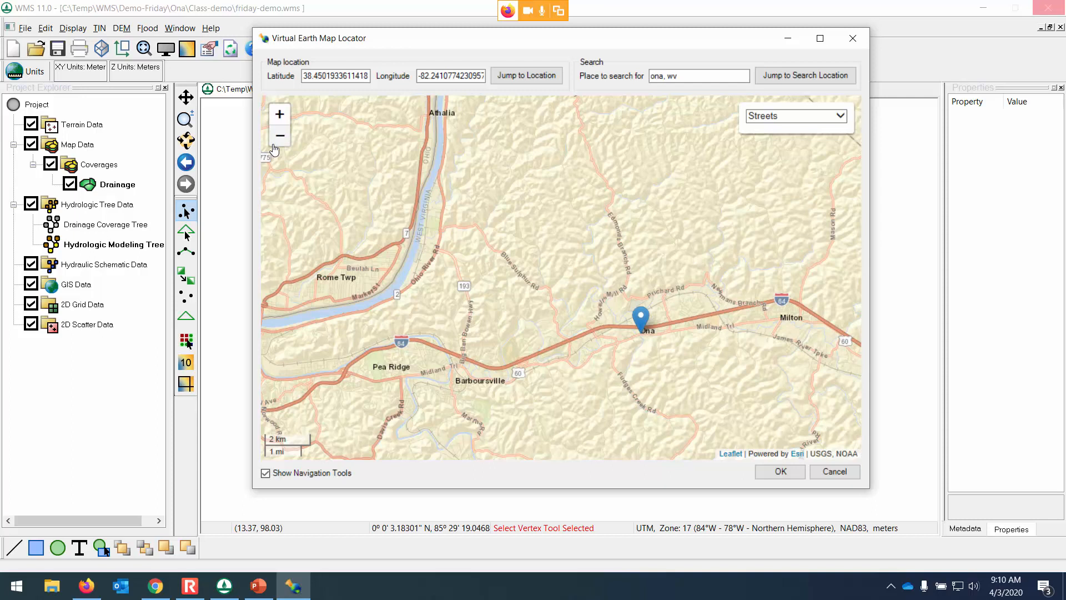
{"action": "left_click", "coordinate": [279, 116]}
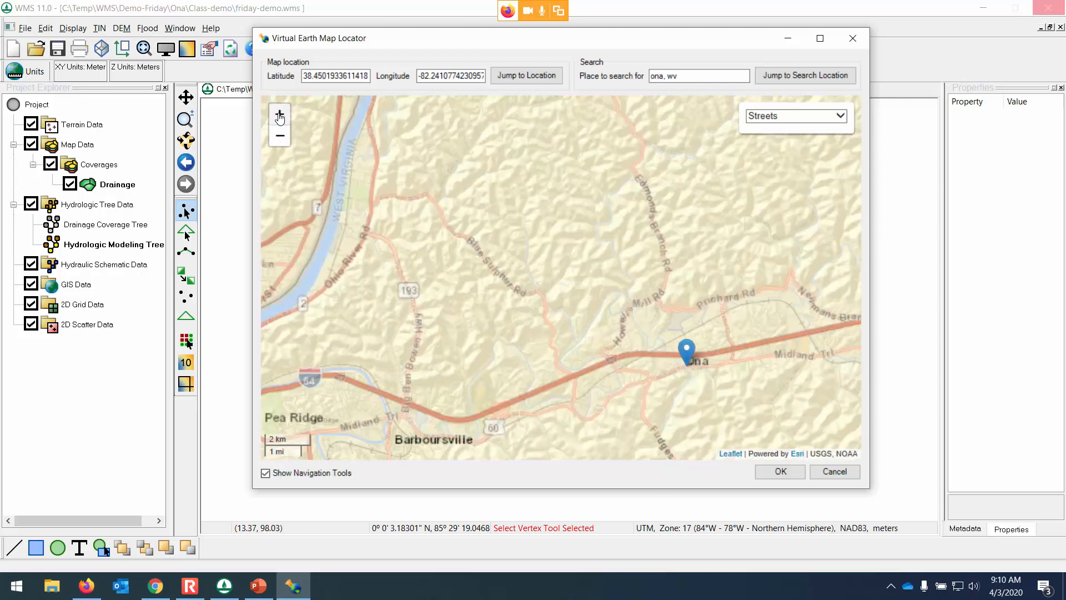
{"action": "left_click", "coordinate": [279, 117]}
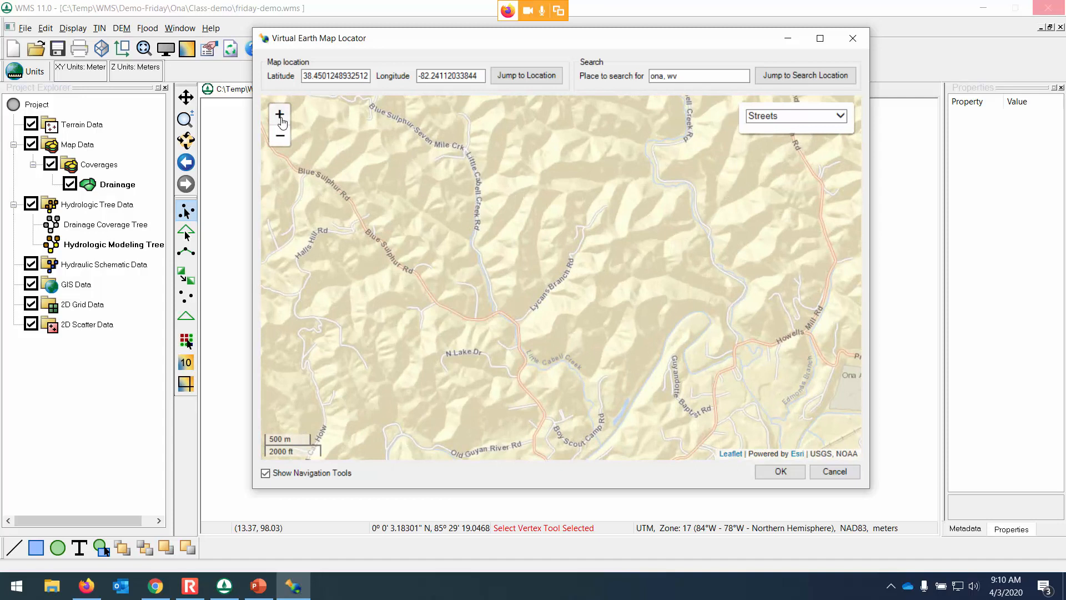
{"action": "scroll", "coordinate": [522, 305], "scroll_direction": "up", "scroll_amount": 3}
{"action": "left_click_drag", "start_coordinate": [556, 227], "coordinate": [558, 201]}
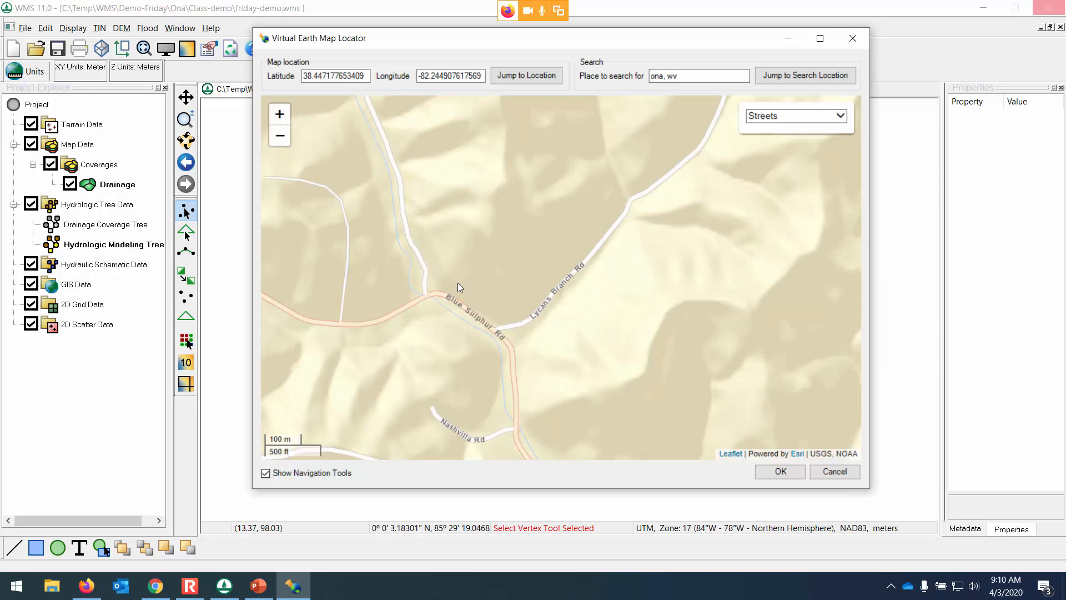
{"action": "left_click", "coordinate": [280, 135]}
{"action": "left_click_drag", "start_coordinate": [456, 270], "coordinate": [435, 308]}
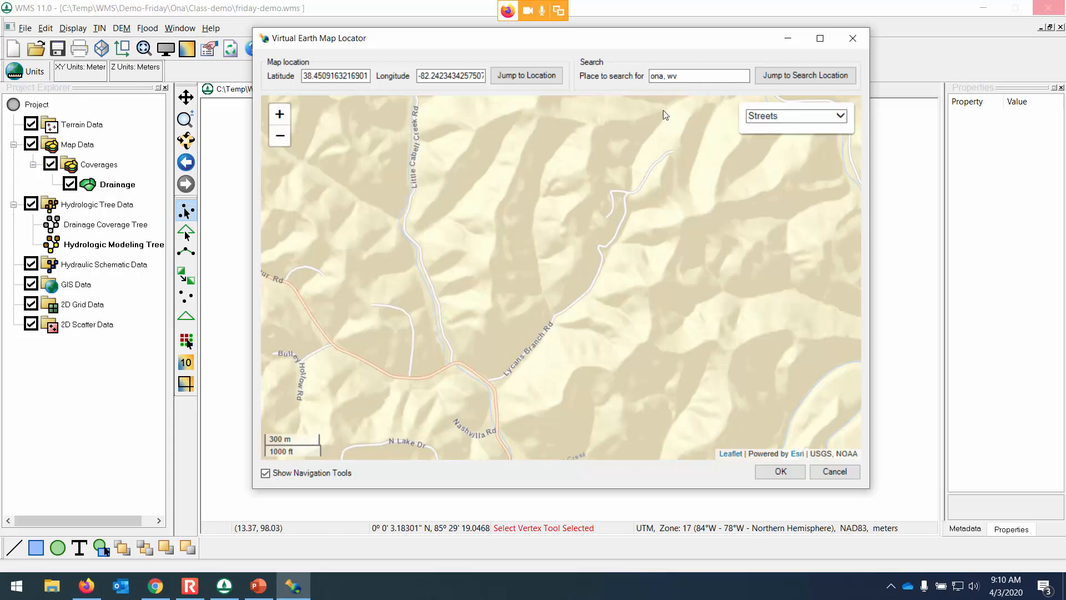
Frame the whole Lycans Branch area at the 500 m map scale, accept it as the project boundary, and return to the wizard.
{"action": "left_click", "coordinate": [280, 143]}
{"action": "left_click_drag", "start_coordinate": [448, 179], "coordinate": [433, 215]}
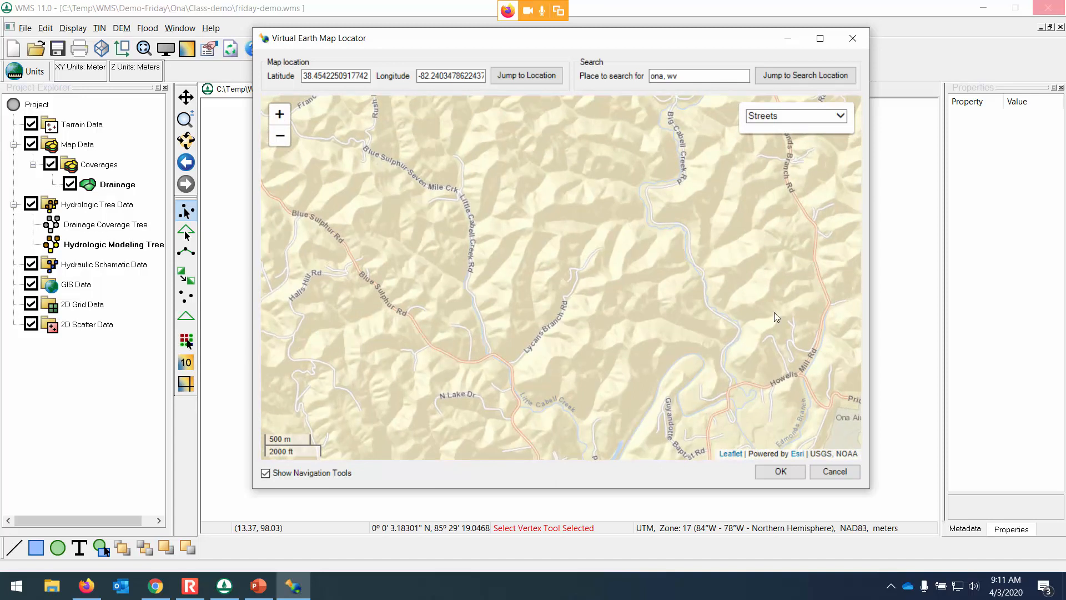
{"action": "left_click_drag", "start_coordinate": [658, 312], "coordinate": [657, 327]}
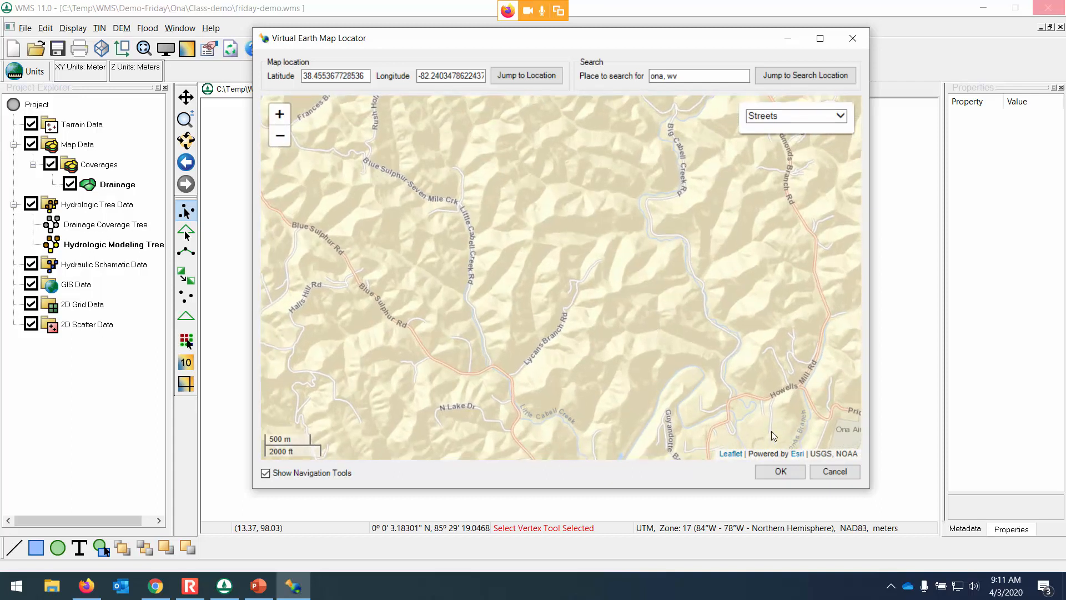
{"action": "left_click", "coordinate": [788, 474]}
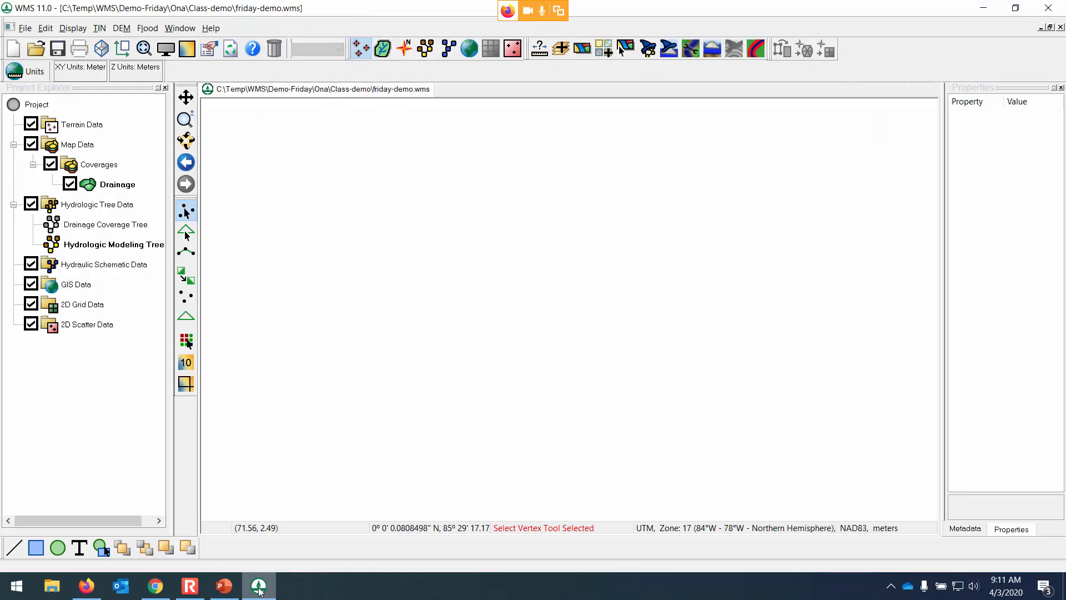
{"action": "mouse_move", "coordinate": [265, 593]}
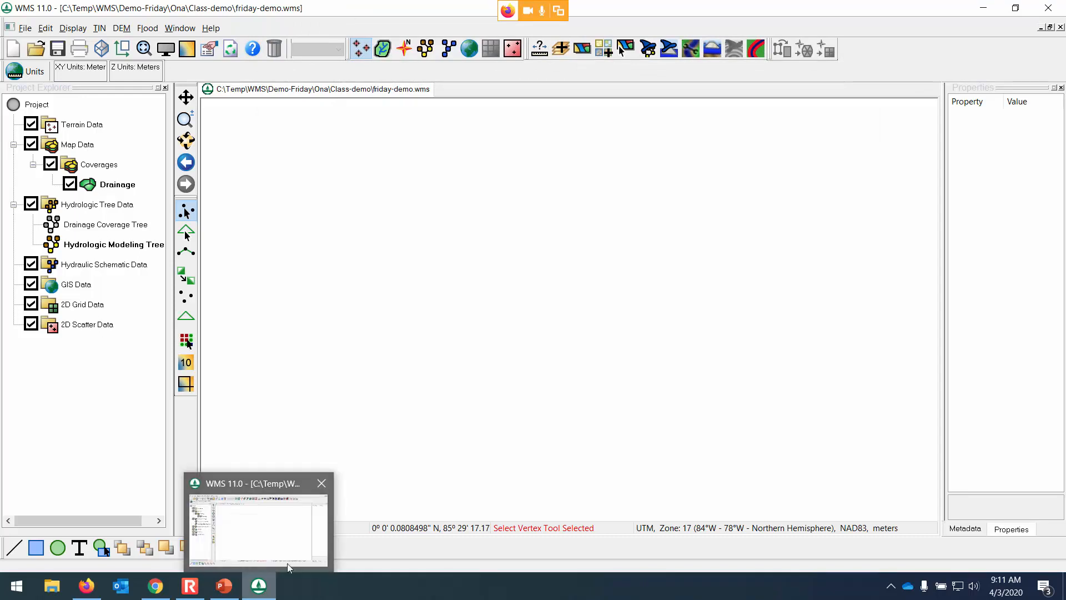
{"action": "left_click", "coordinate": [266, 592]}
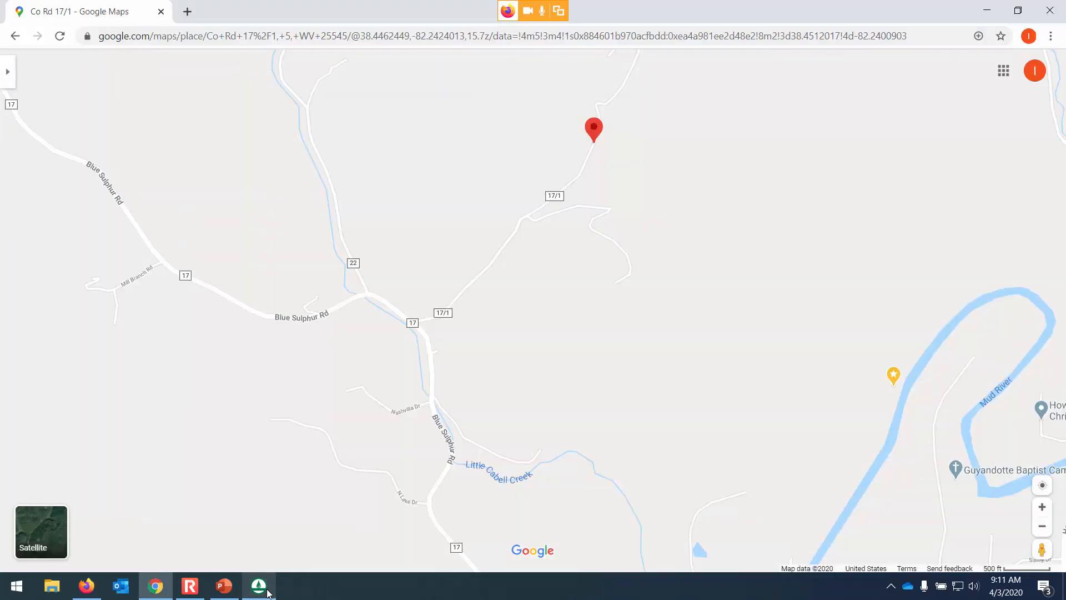
{"action": "left_click", "coordinate": [261, 587]}
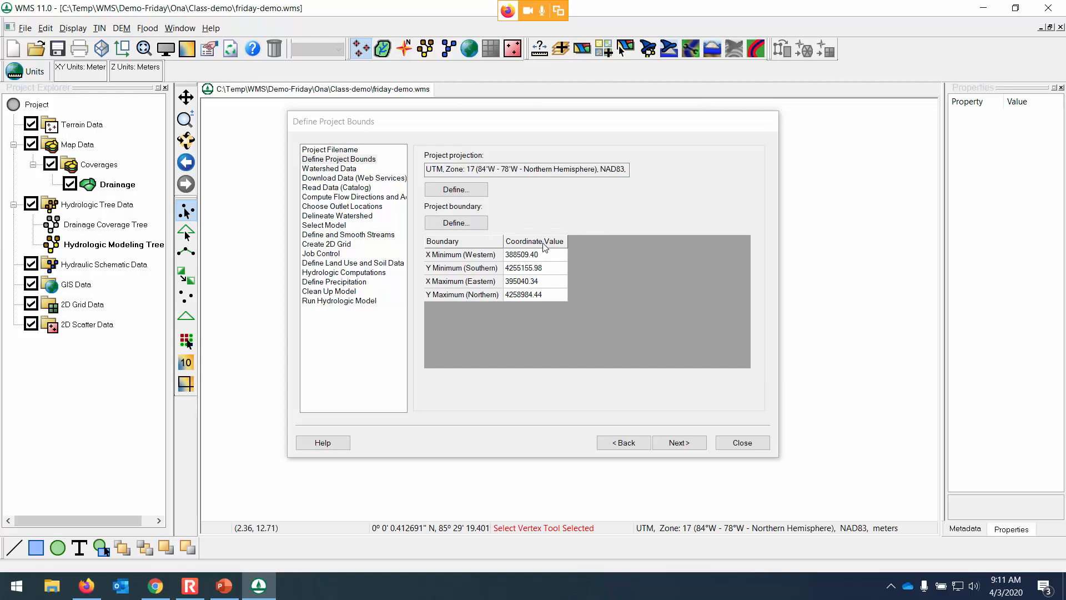
Advance to the watershed data sources, keep web services enabled, and proceed to the web data download list.
{"action": "left_click", "coordinate": [686, 446]}
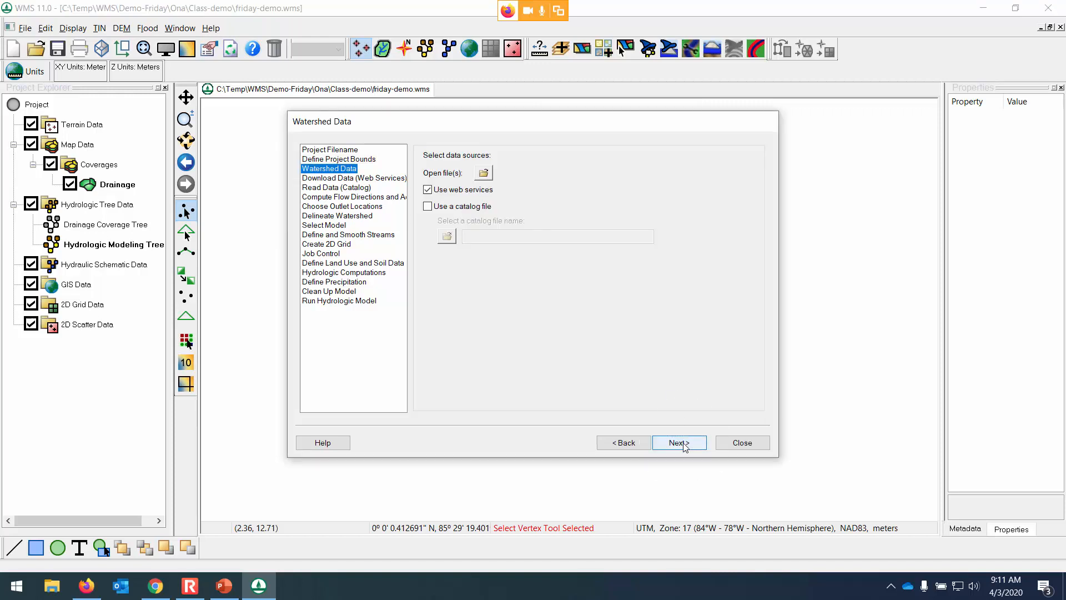
{"action": "left_click", "coordinate": [428, 190]}
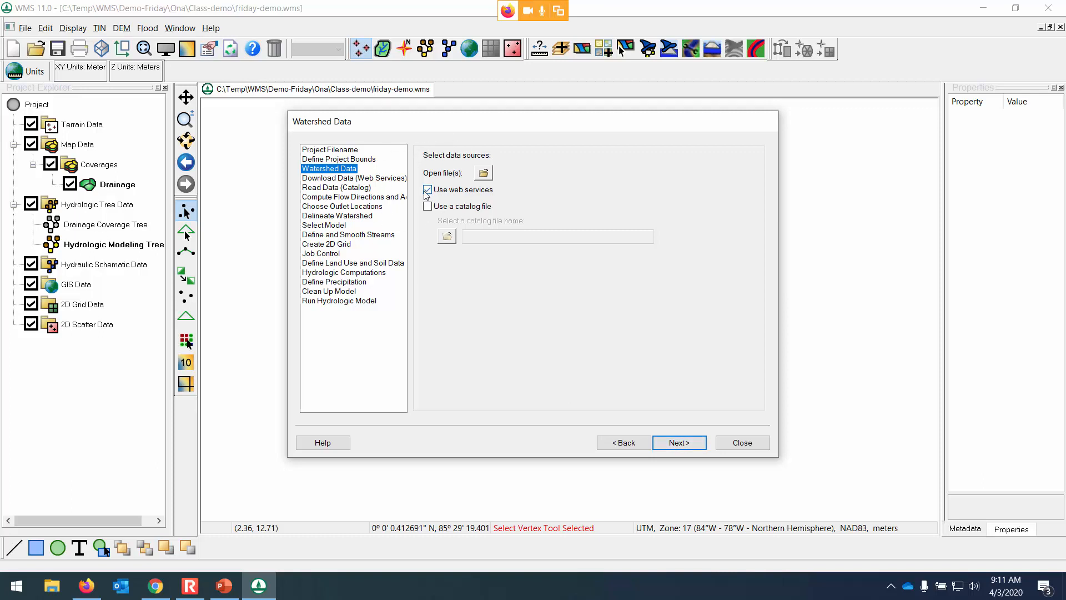
{"action": "left_click", "coordinate": [684, 443]}
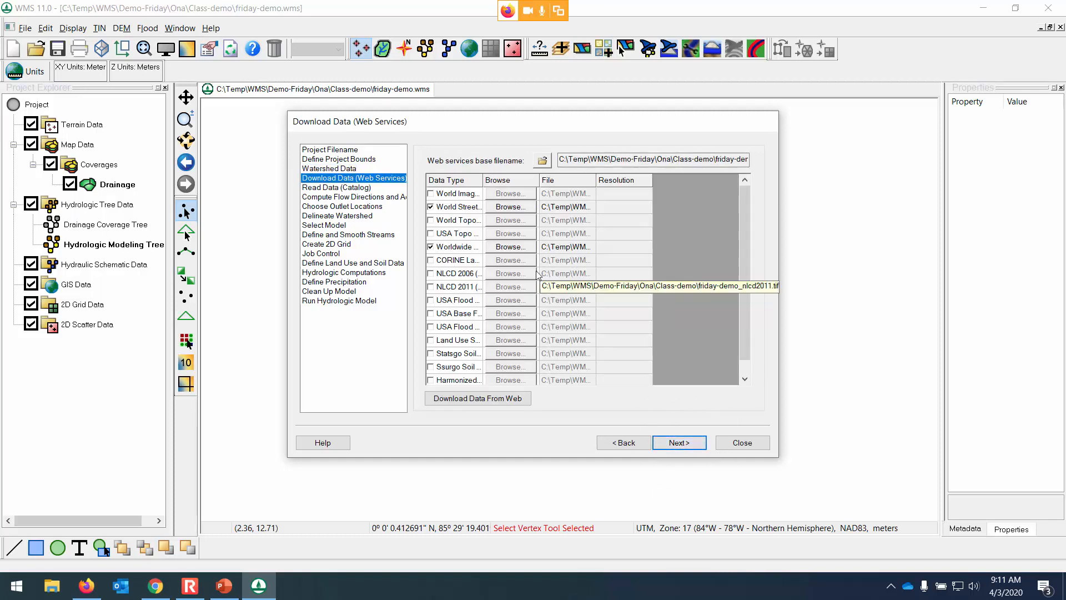
Download World Street Map and Worldwide Elevation Data, accepting the default raster cell size and zoom level 13 (15.0 meters), and close the wizard.
{"action": "left_click_drag", "start_coordinate": [483, 180], "coordinate": [518, 182]}
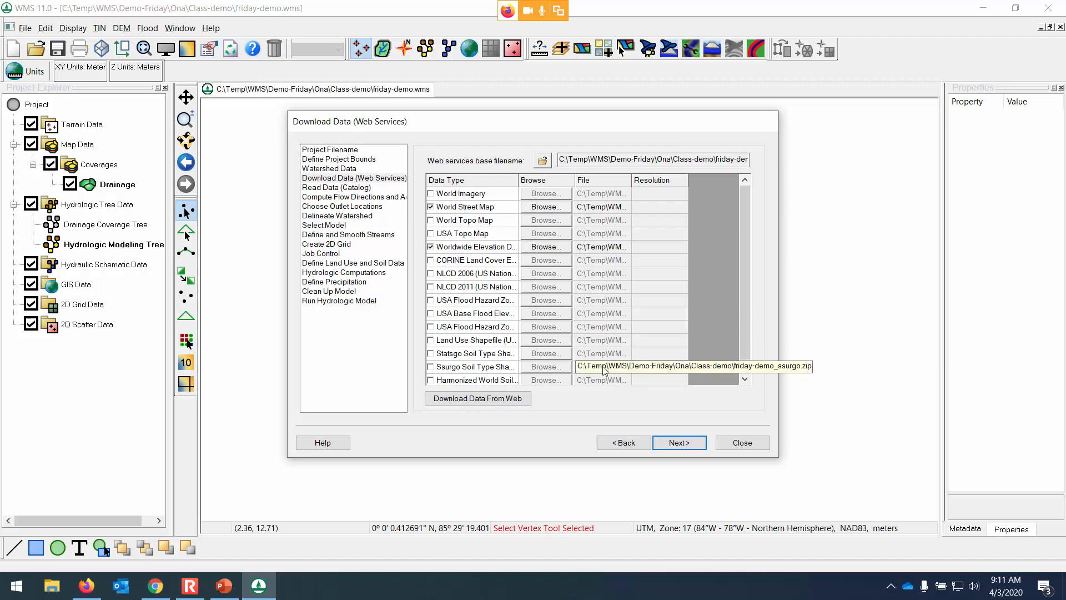
{"action": "left_click", "coordinate": [517, 400]}
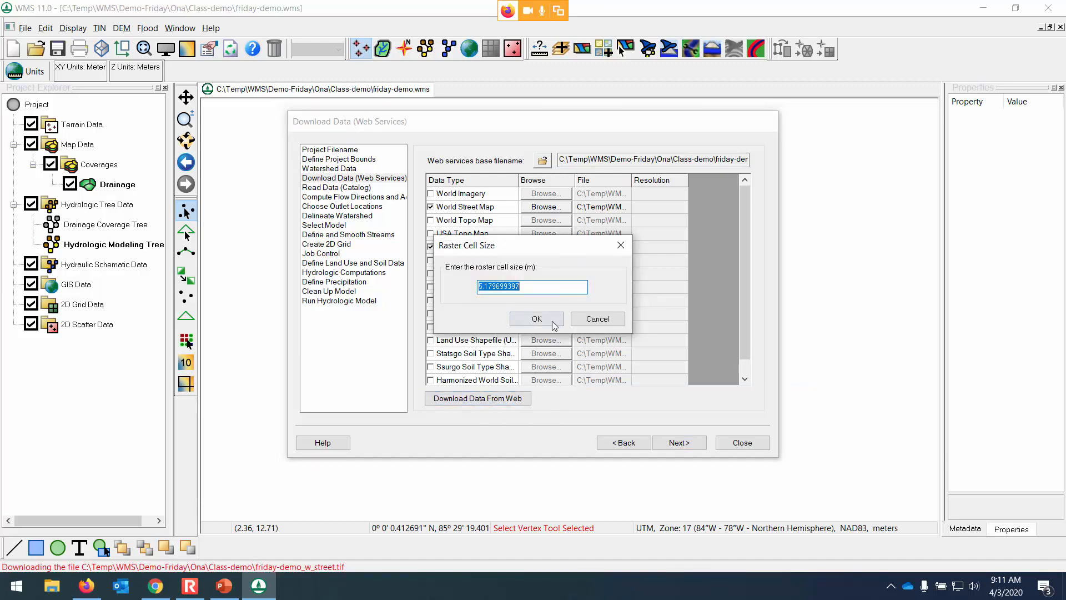
{"action": "left_click", "coordinate": [547, 320]}
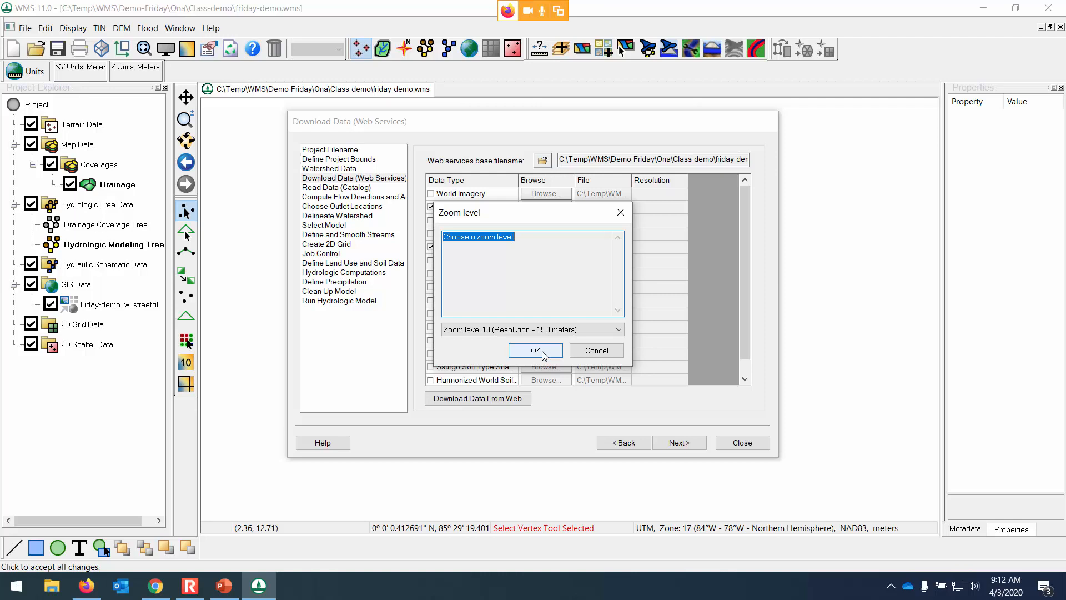
{"action": "left_click", "coordinate": [537, 350]}
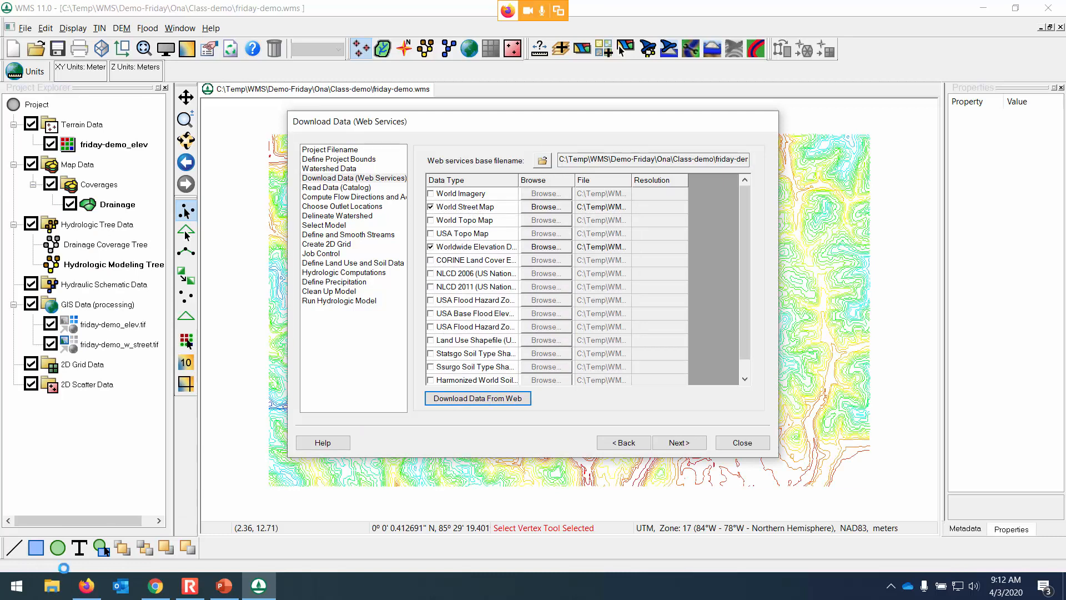
{"action": "left_click", "coordinate": [743, 443]}
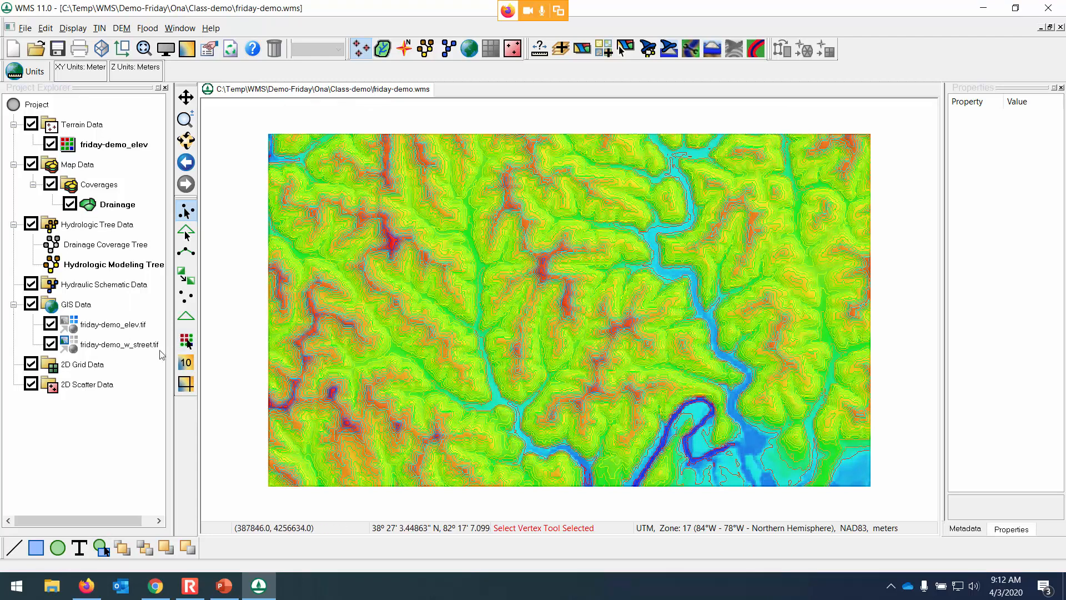
Hide the friday-demo_elev.tif image and friday-demo_elev terrain data, and inspect the Lycans Branch Rd junction on the street map.
{"action": "left_click", "coordinate": [50, 324]}
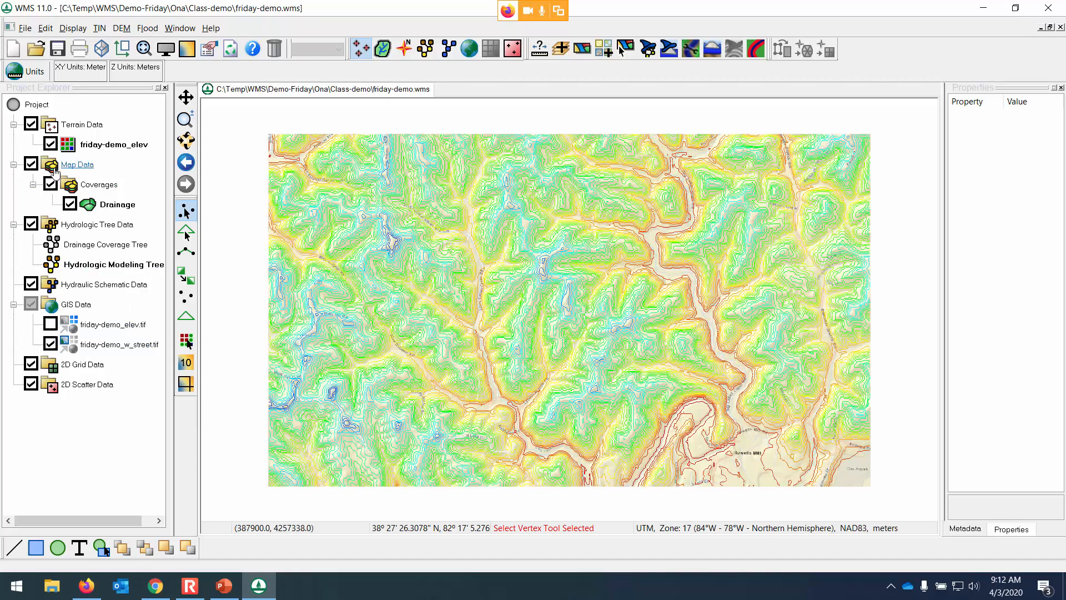
{"action": "key", "text": "ctrl"}
{"action": "key", "text": "ctrl"}
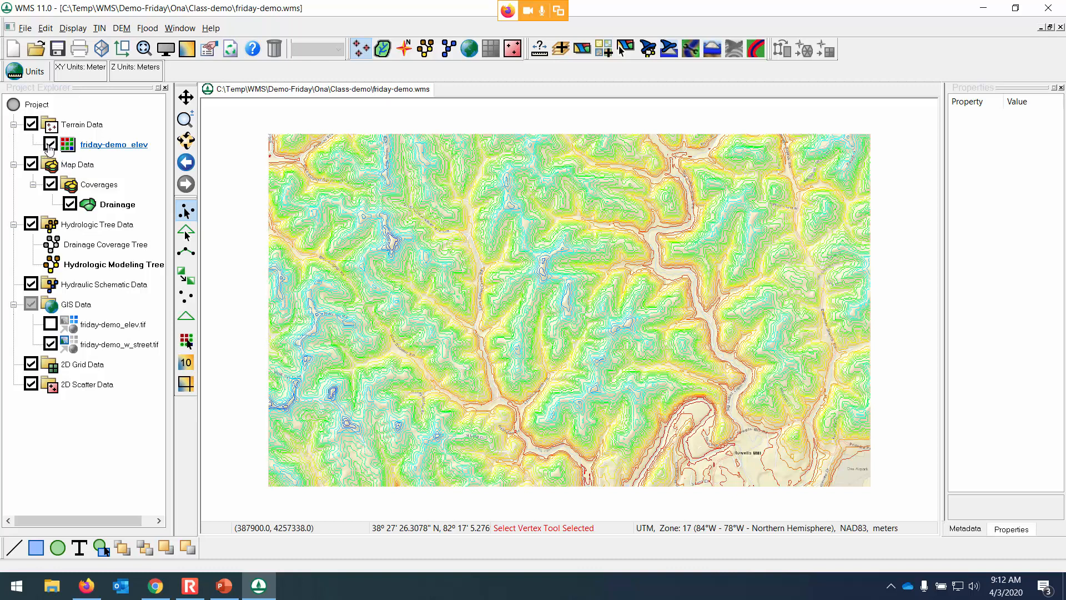
{"action": "left_click", "coordinate": [51, 145]}
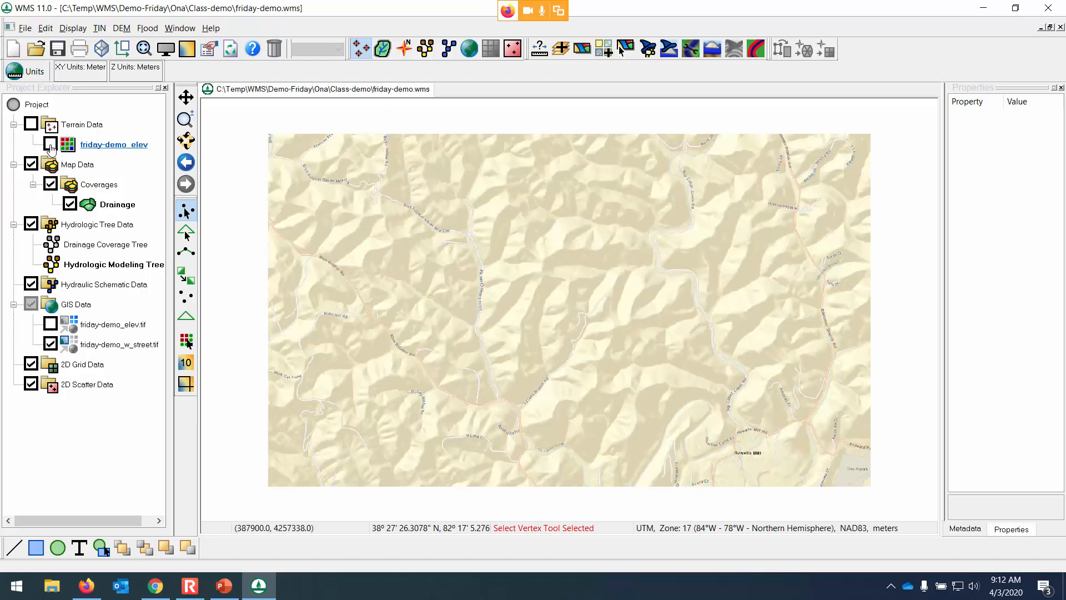
{"action": "key", "text": "ctrl"}
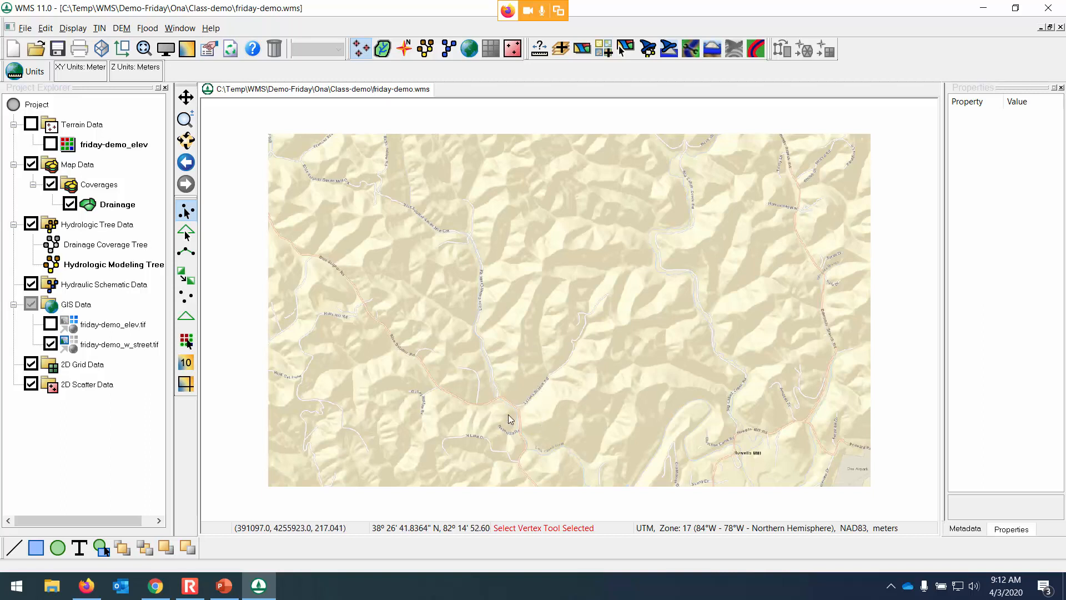
{"action": "scroll", "coordinate": [509, 412], "scroll_direction": "up", "scroll_amount": 2}
{"action": "scroll", "coordinate": [510, 413], "scroll_direction": "up", "scroll_amount": 3}
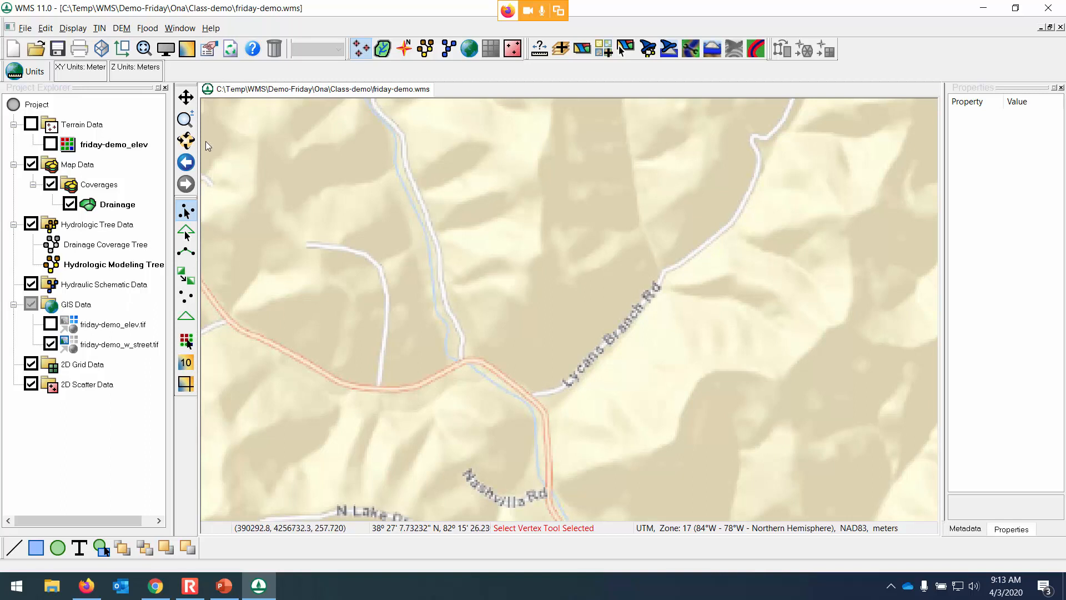
{"action": "left_click", "coordinate": [186, 97]}
{"action": "left_click_drag", "start_coordinate": [609, 354], "coordinate": [522, 299]}
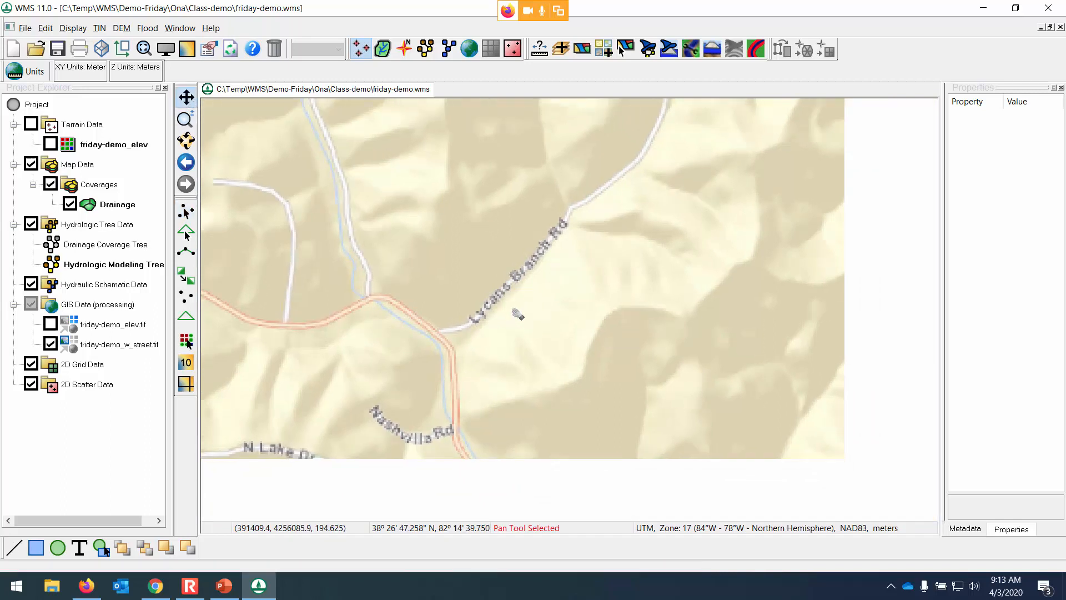
{"action": "left_click_drag", "start_coordinate": [446, 298], "coordinate": [510, 314]}
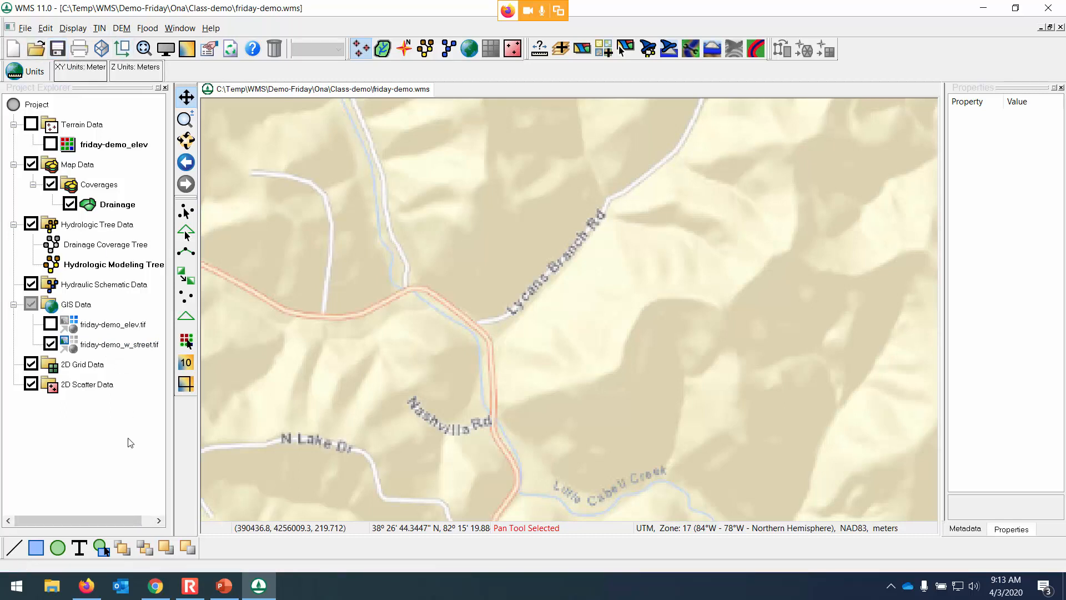
Switch to File Explorer, examine the project files in C:\Temp\WMS\Demo-Friday\Ona\Class-demo, and return to WMS.
{"action": "left_click", "coordinate": [59, 587]}
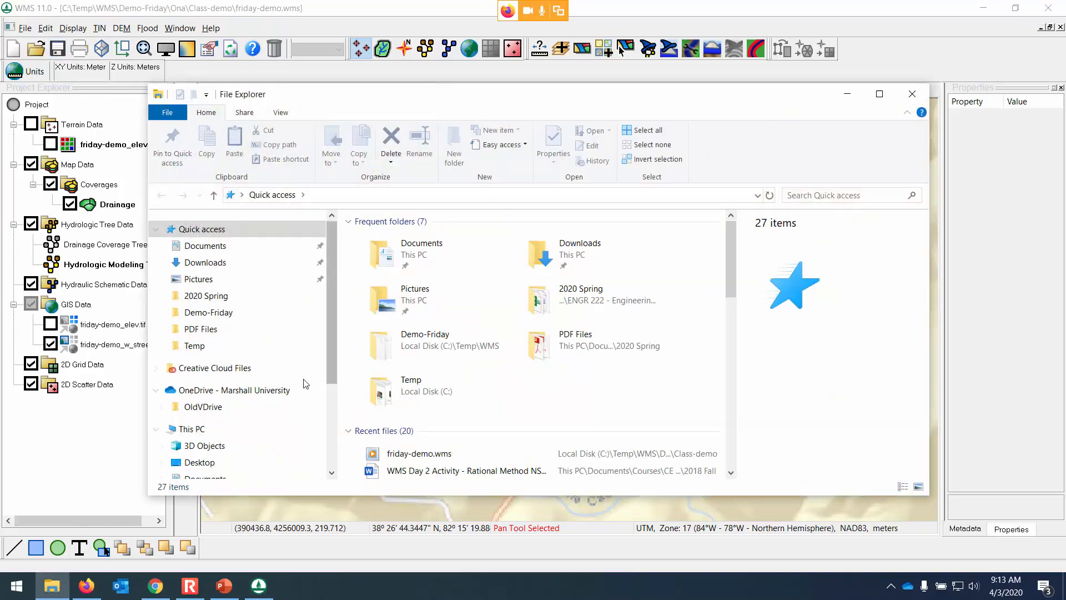
{"action": "left_click_drag", "start_coordinate": [329, 357], "coordinate": [325, 468]}
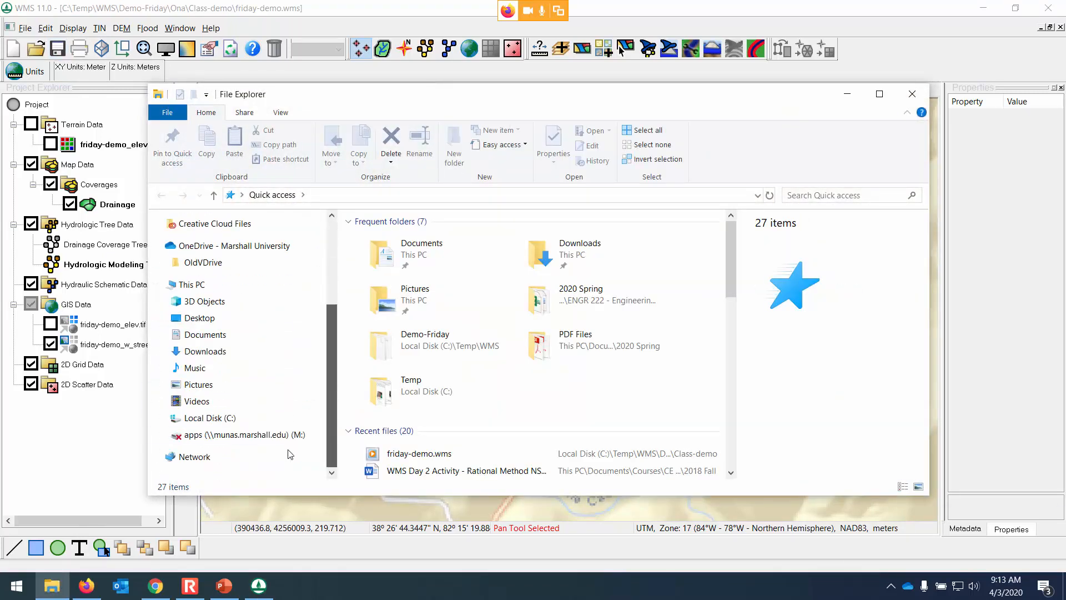
{"action": "left_click", "coordinate": [225, 418]}
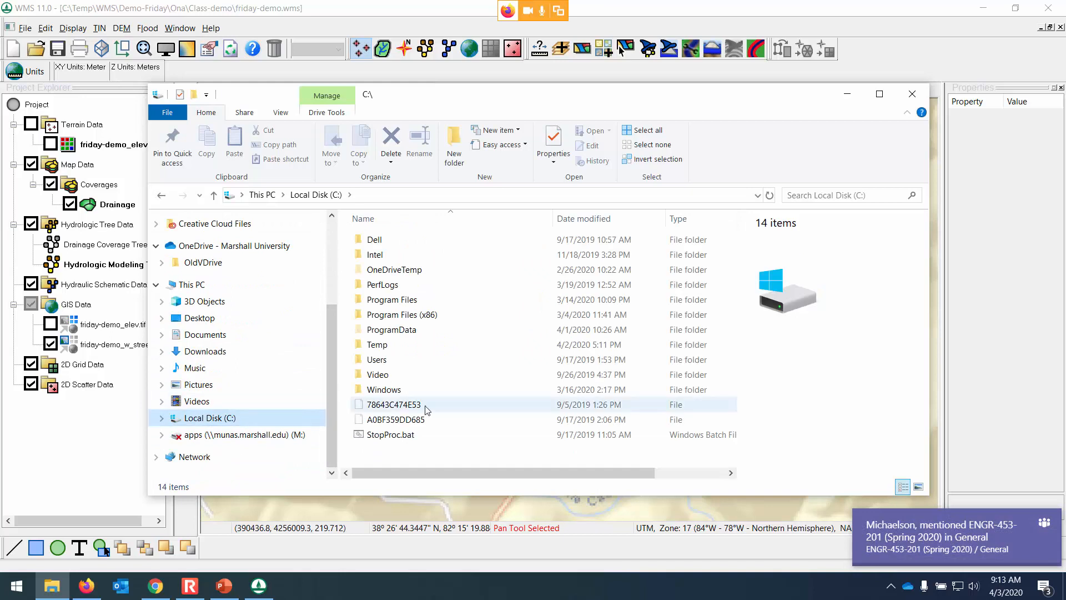
{"action": "double_click", "coordinate": [391, 350]}
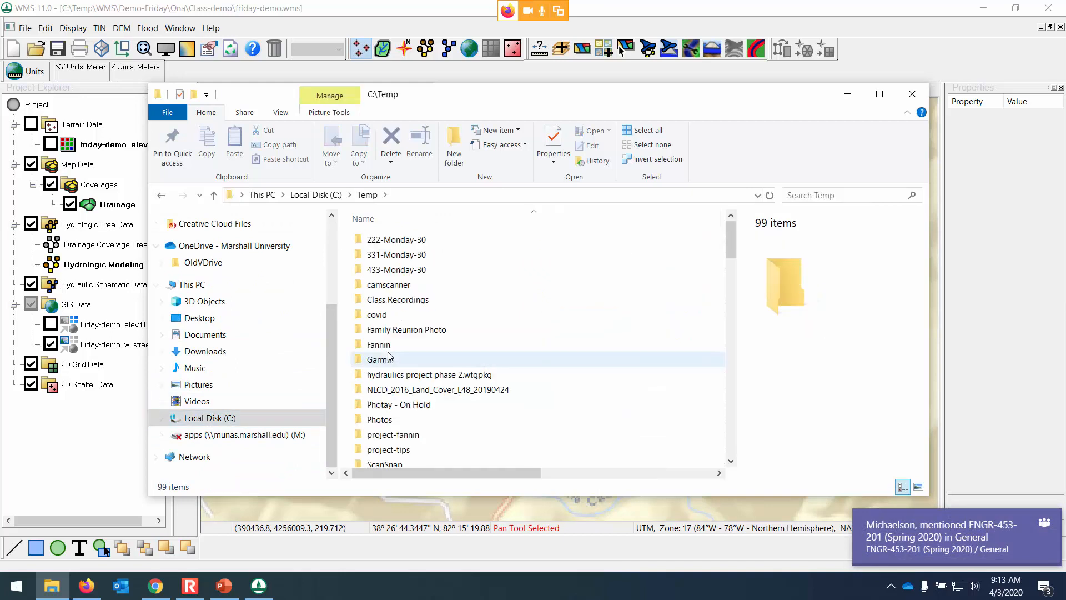
{"action": "scroll", "coordinate": [607, 367], "scroll_direction": "down", "scroll_amount": 4}
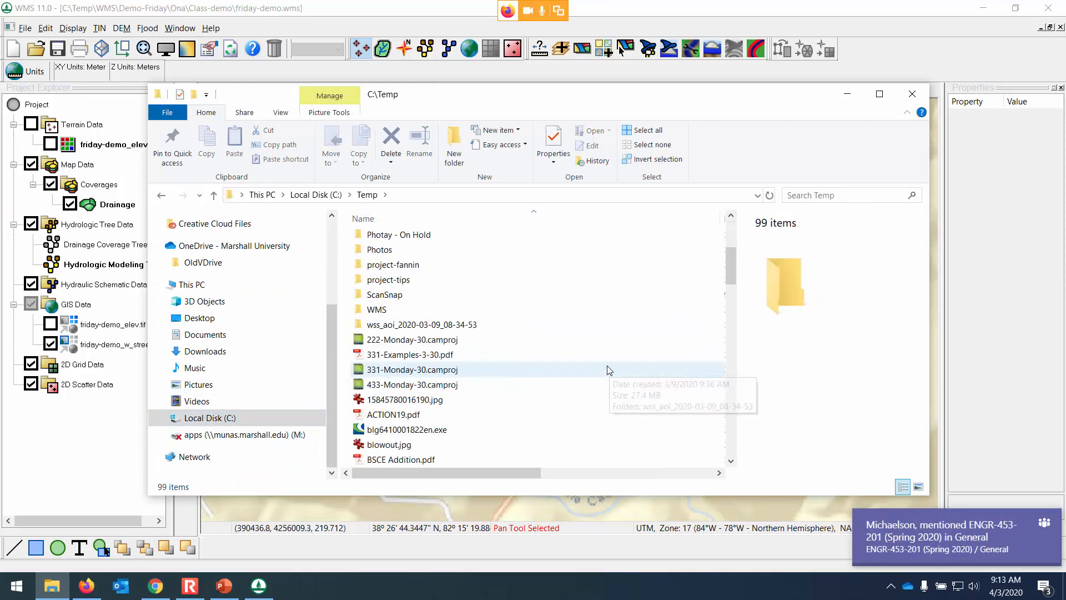
{"action": "scroll", "coordinate": [607, 366], "scroll_direction": "up", "scroll_amount": 1}
{"action": "double_click", "coordinate": [368, 341]}
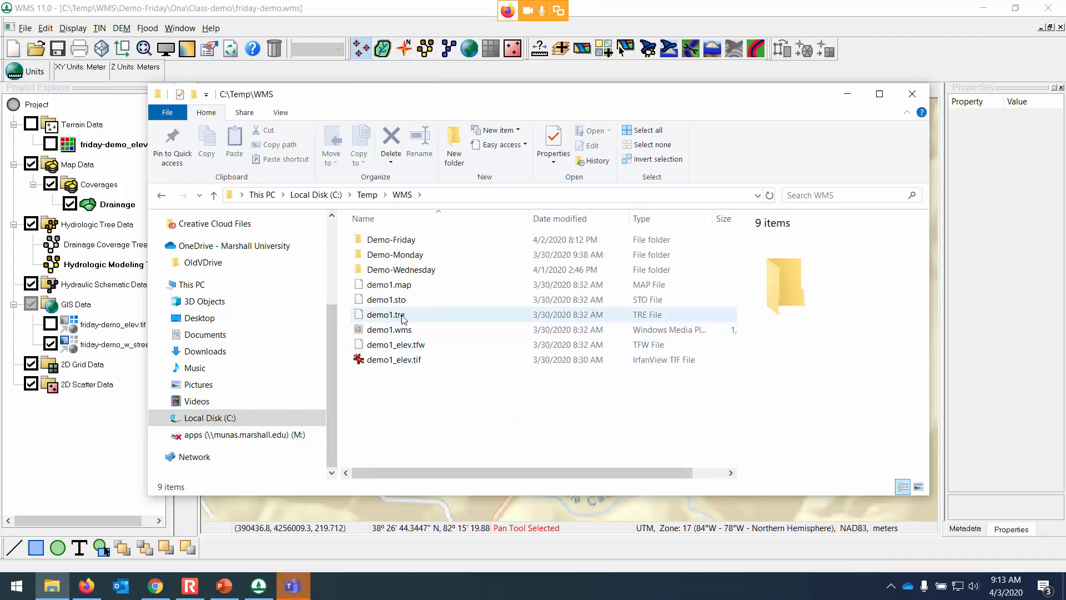
{"action": "double_click", "coordinate": [429, 242]}
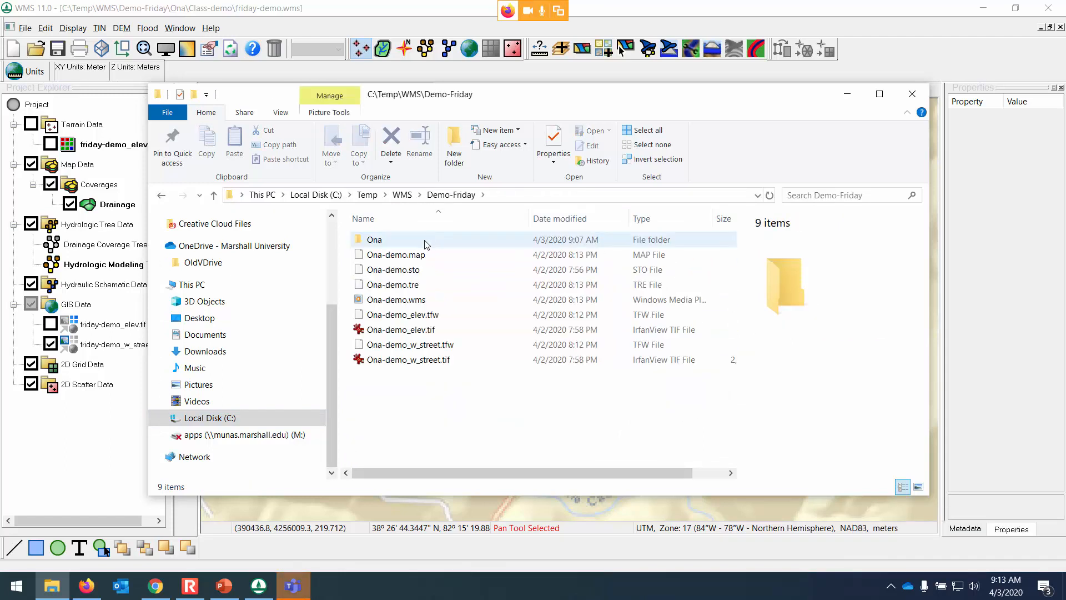
{"action": "double_click", "coordinate": [425, 241]}
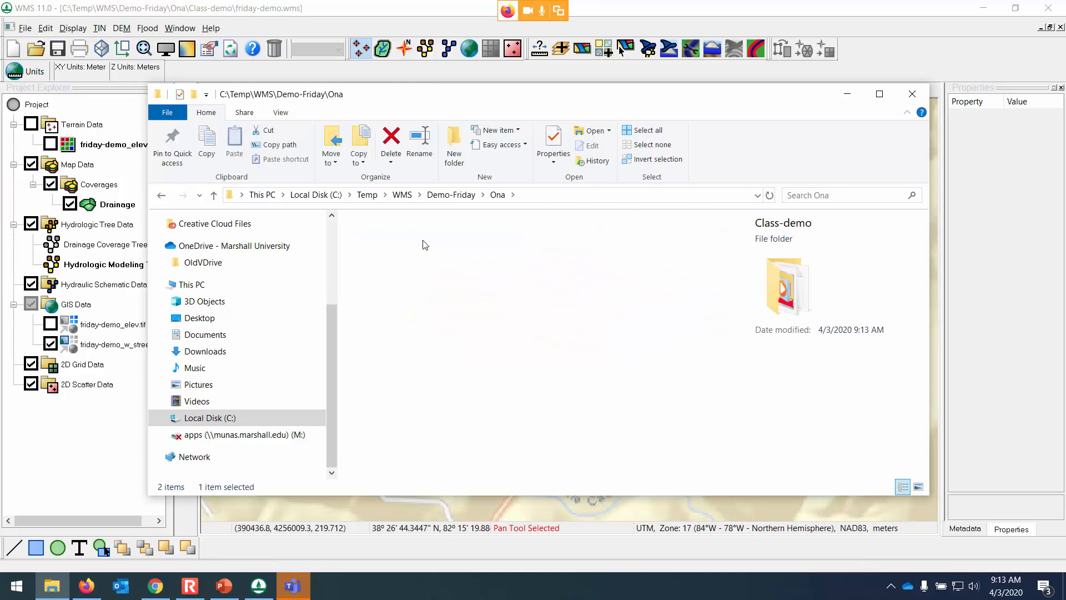
{"action": "double_click", "coordinate": [424, 240]}
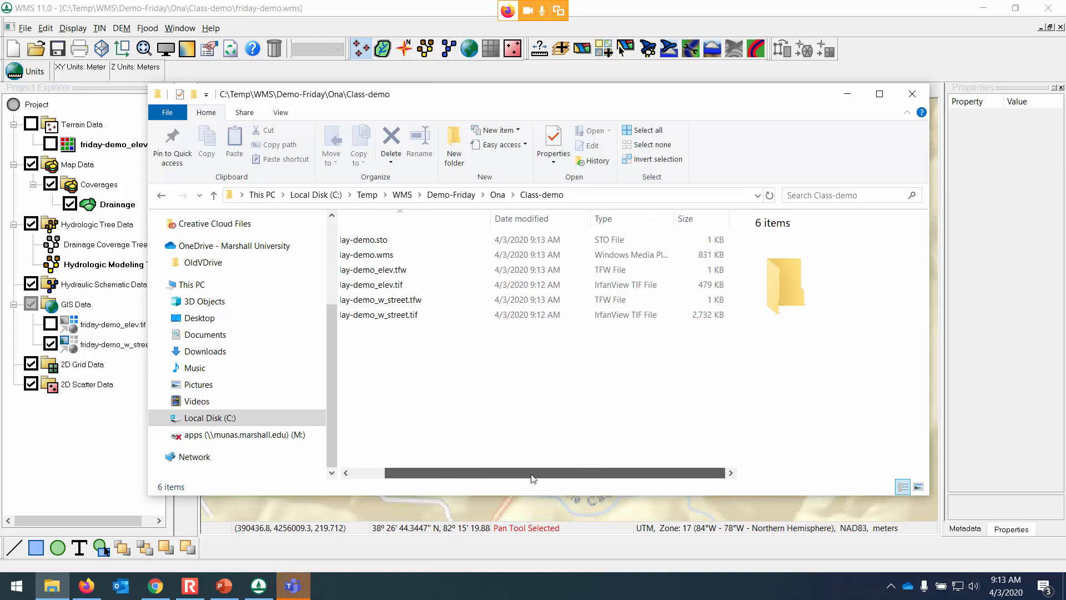
{"action": "left_click_drag", "start_coordinate": [930, 482], "coordinate": [1026, 483]}
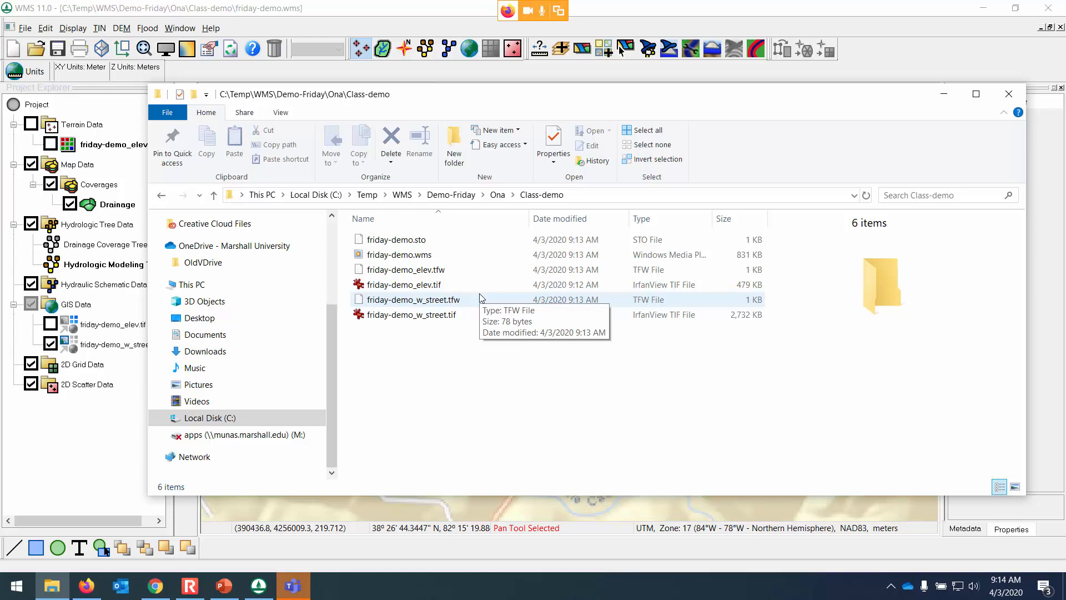
{"action": "left_click", "coordinate": [745, 10]}
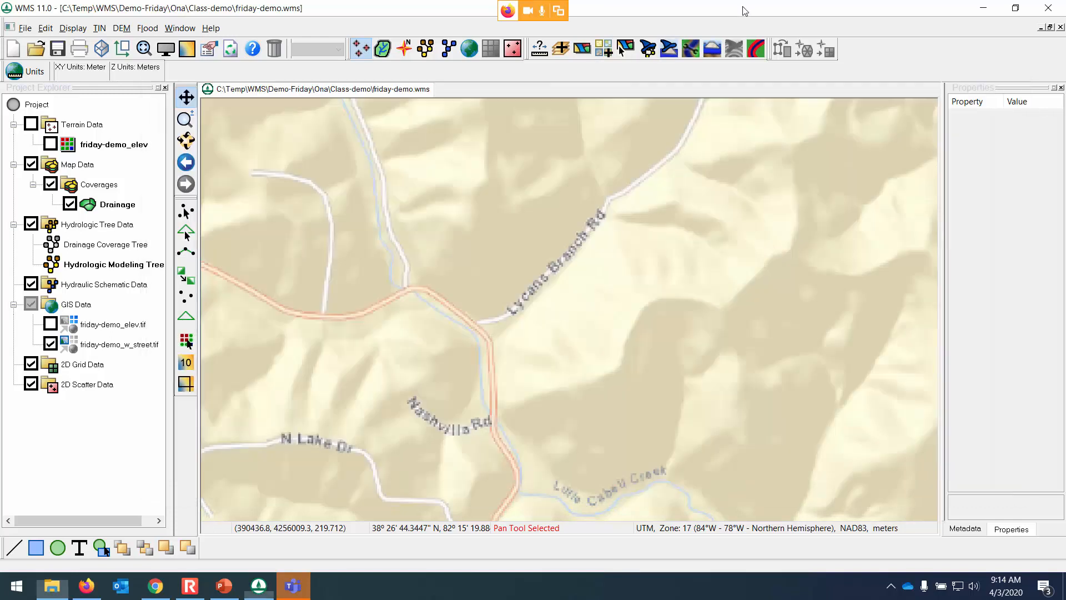
Hide the friday-demo_w_street.tif image and add the online World Street Map as the background.
{"action": "left_click", "coordinate": [50, 345]}
{"action": "left_click", "coordinate": [50, 344]}
{"action": "left_click", "coordinate": [50, 344]}
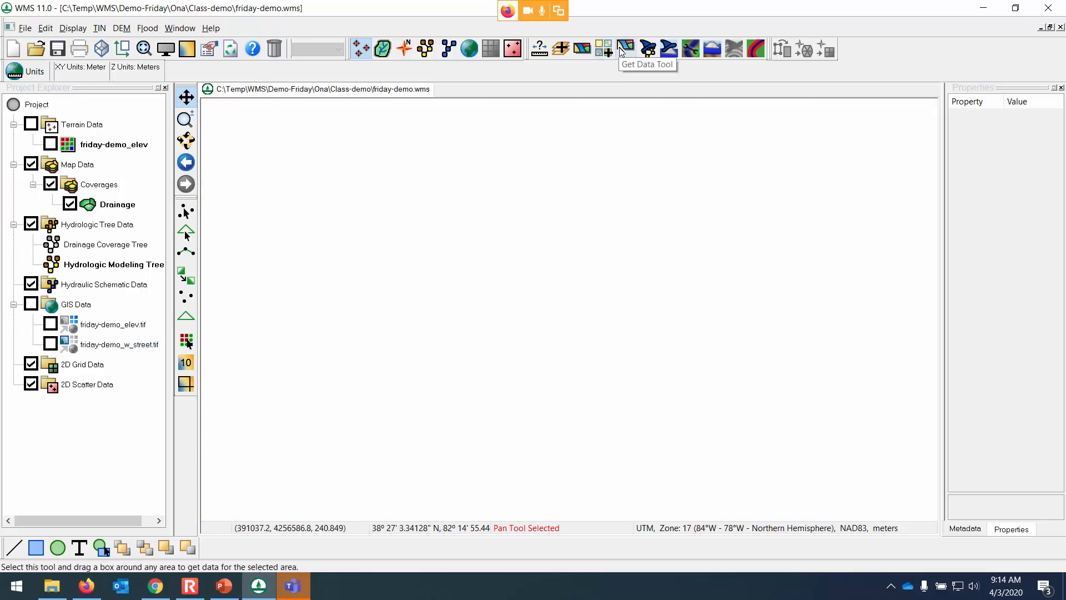
{"action": "left_click", "coordinate": [606, 50]}
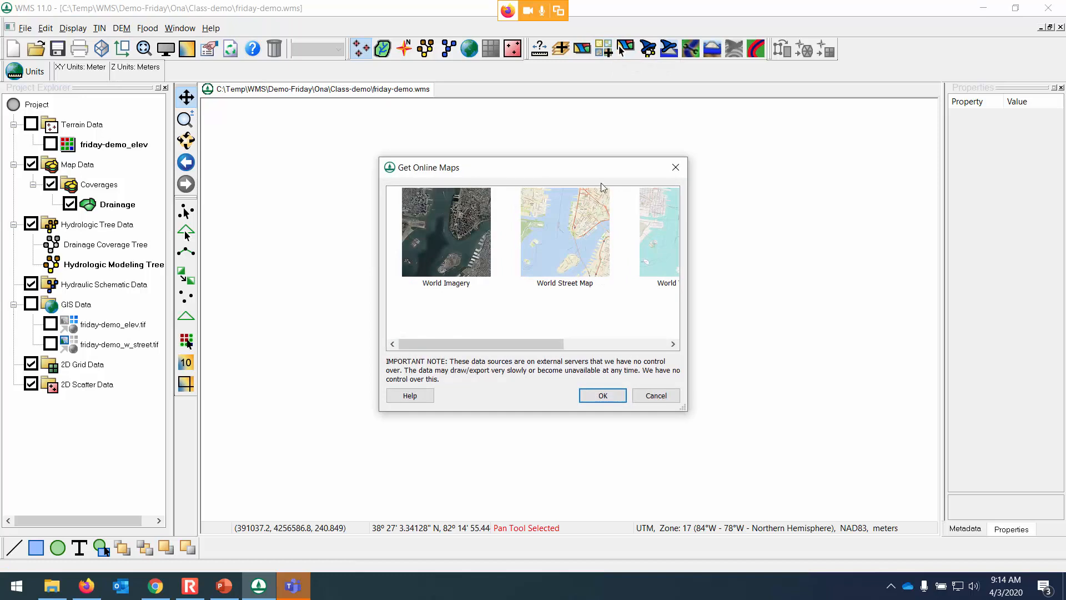
{"action": "left_click", "coordinate": [583, 248]}
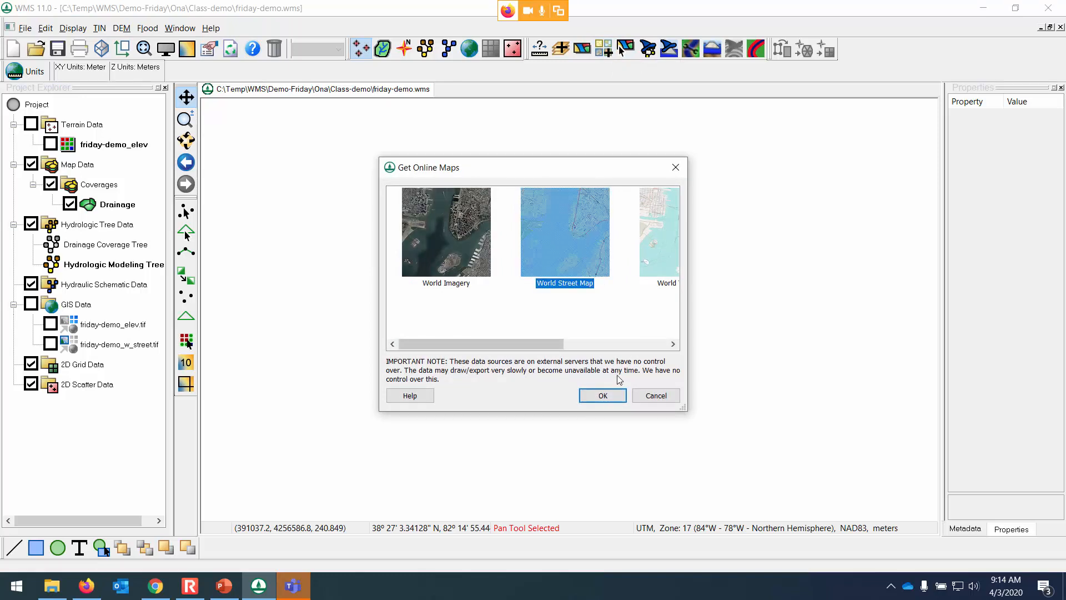
{"action": "left_click", "coordinate": [603, 395]}
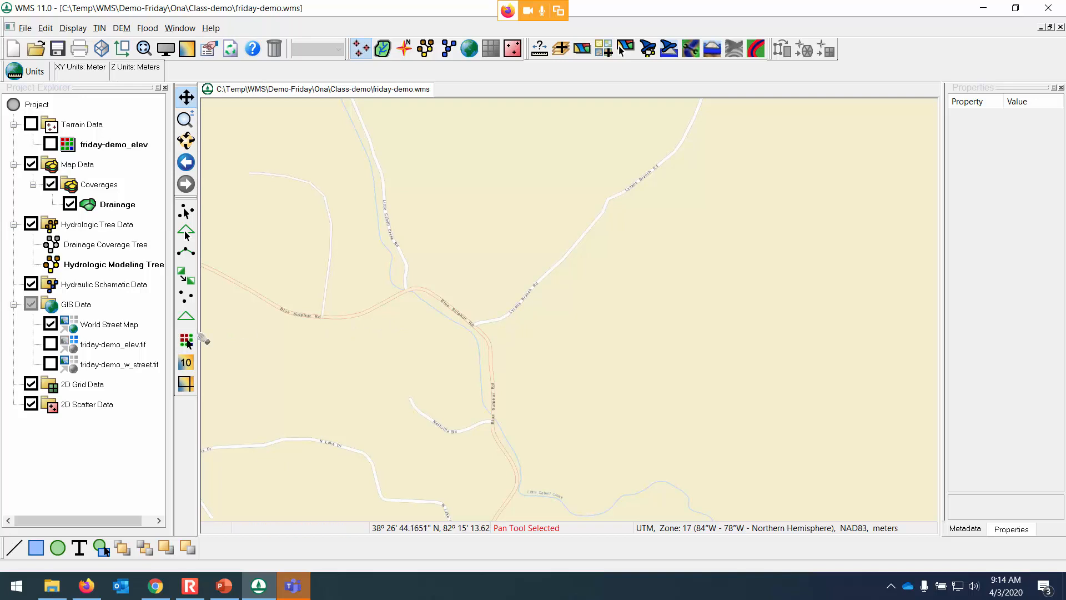
Inspect the online World Street Map around the Lycans Branch Rd junction and display the friday-demo_elev terrain contours over it.
{"action": "key", "text": "ctrl"}
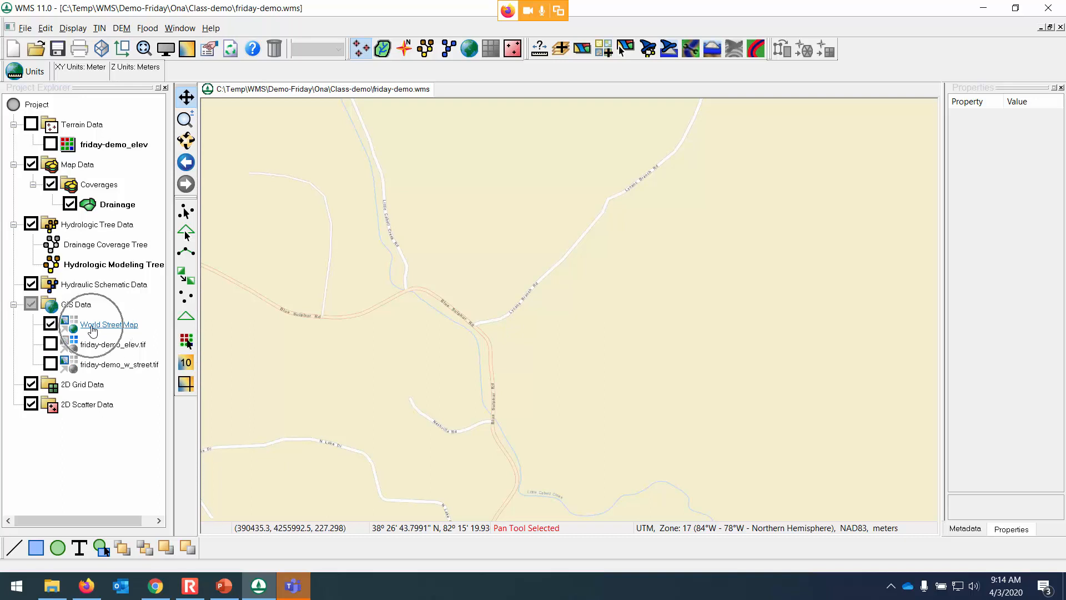
{"action": "key", "text": "ctrl"}
{"action": "scroll", "coordinate": [464, 336], "scroll_direction": "up", "scroll_amount": 3}
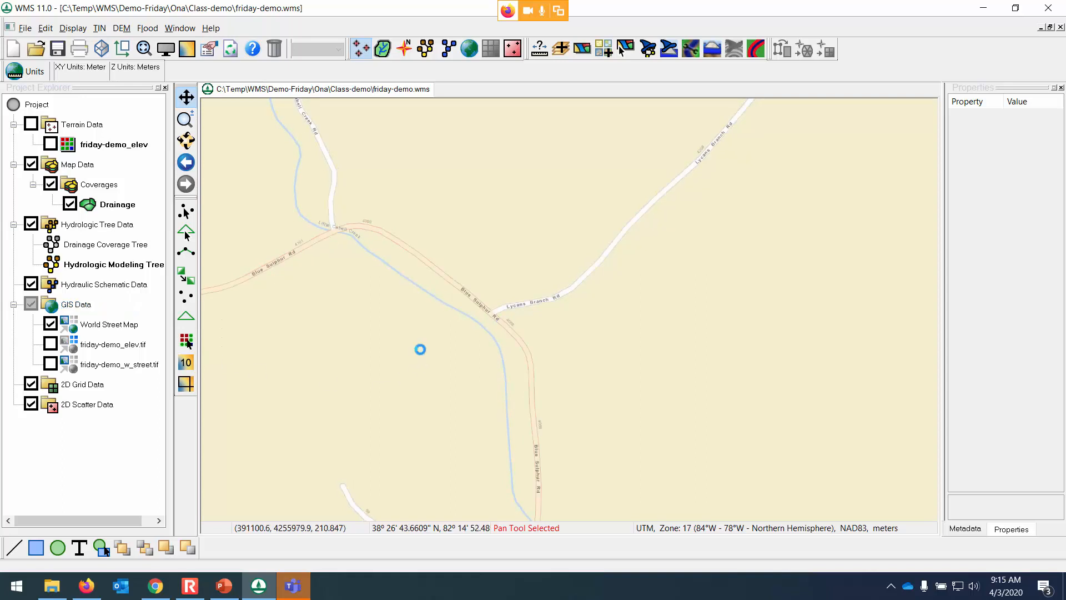
{"action": "scroll", "coordinate": [420, 347], "scroll_direction": "down", "scroll_amount": 1}
{"action": "scroll", "coordinate": [423, 343], "scroll_direction": "down", "scroll_amount": 1}
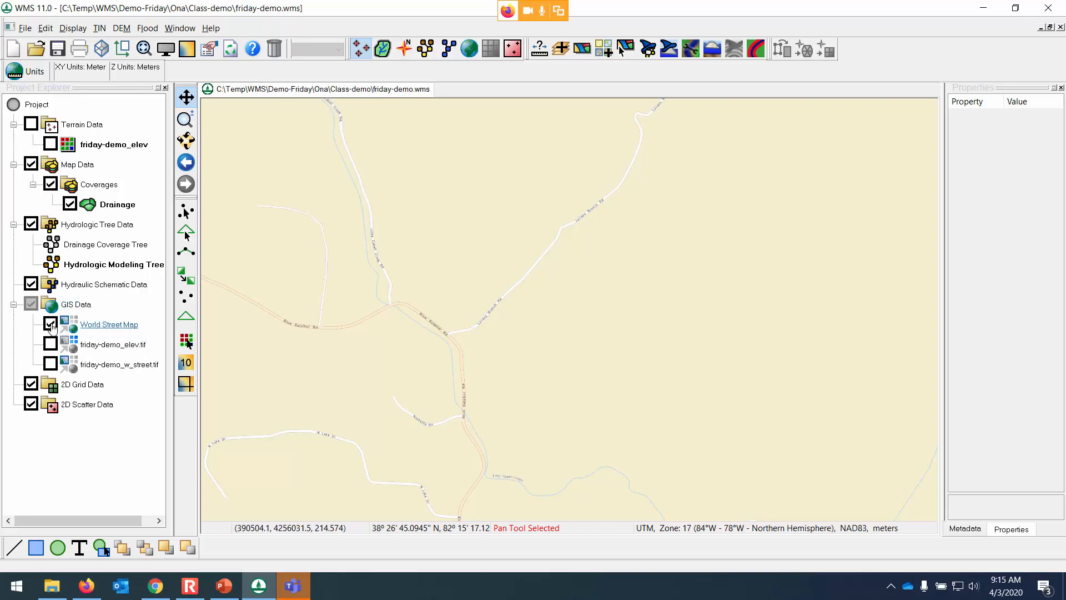
{"action": "left_click", "coordinate": [50, 144]}
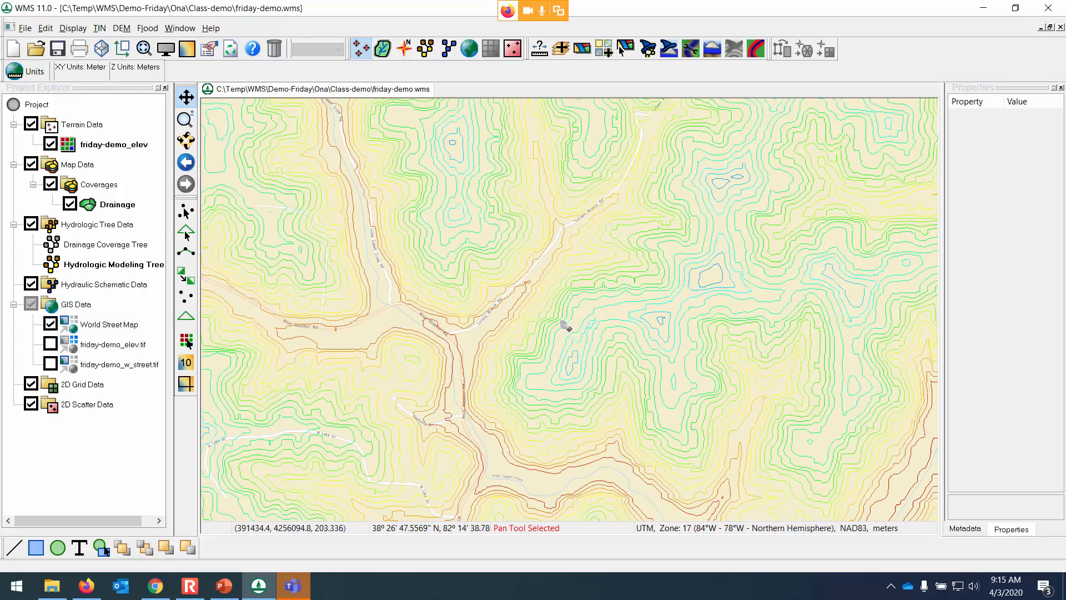
{"action": "scroll", "coordinate": [447, 352], "scroll_direction": "up", "scroll_amount": 3}
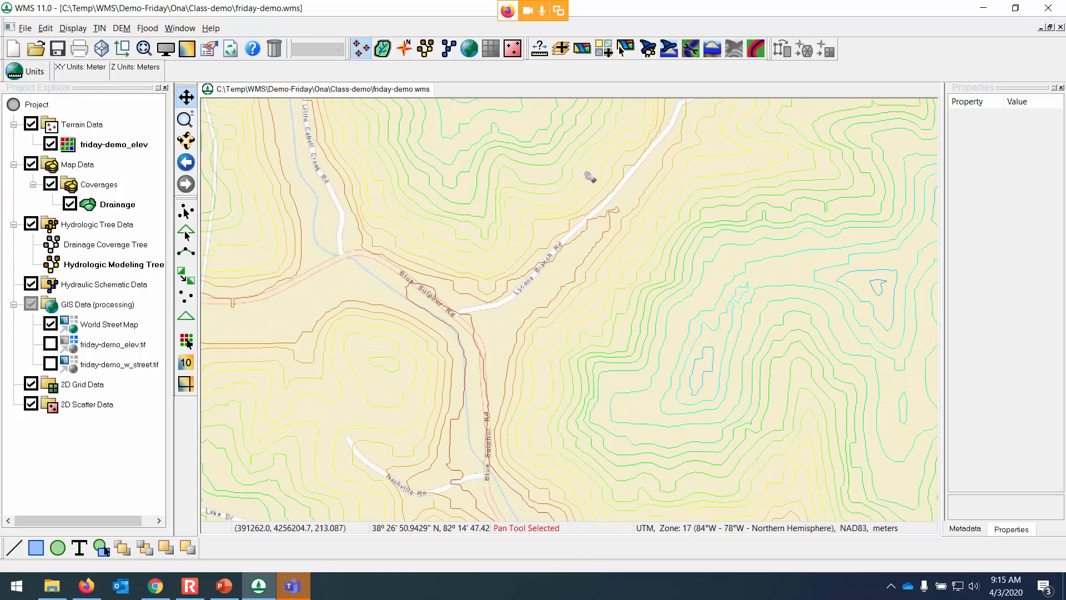
Compute the TOPAZ flow directions and accumulations with the temp directory, acres and meters, read in the solution, and close the wizard.
{"action": "left_click", "coordinate": [648, 49]}
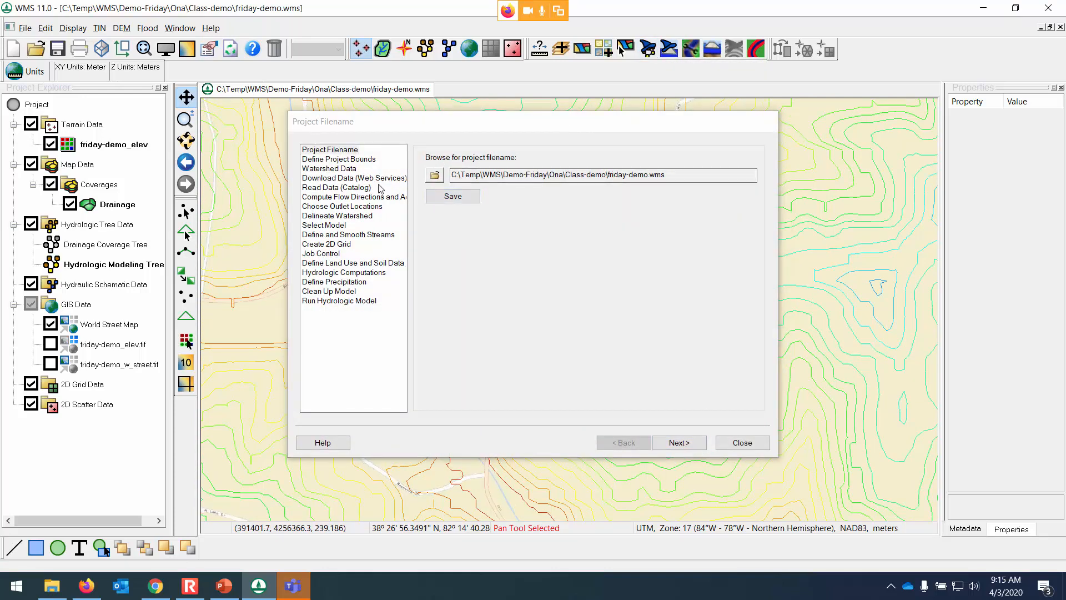
{"action": "left_click", "coordinate": [381, 178]}
{"action": "left_click", "coordinate": [694, 444]}
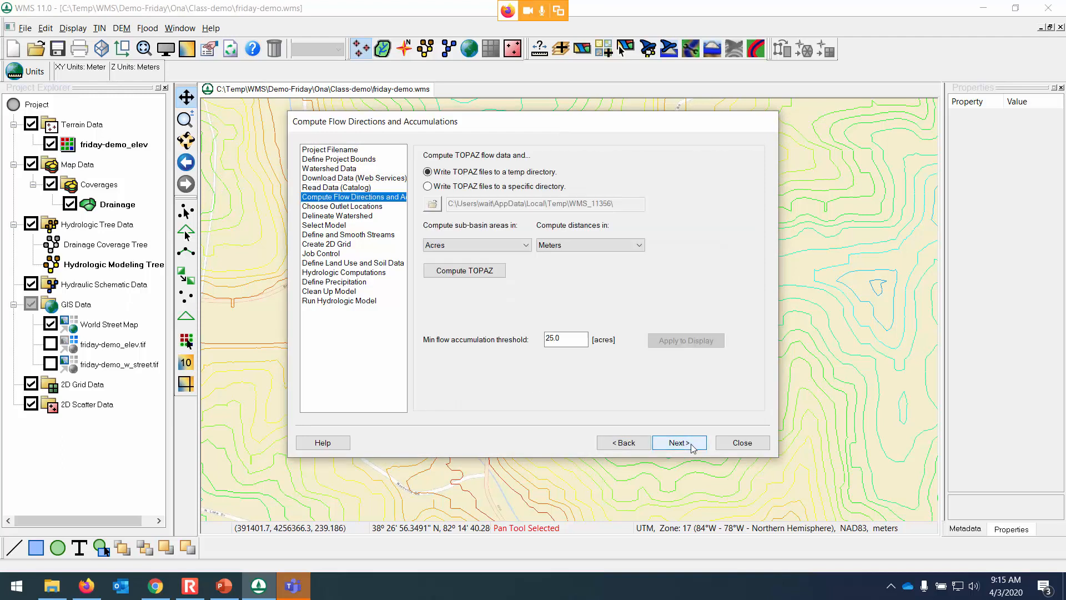
{"action": "left_click_drag", "start_coordinate": [488, 125], "coordinate": [960, 202]}
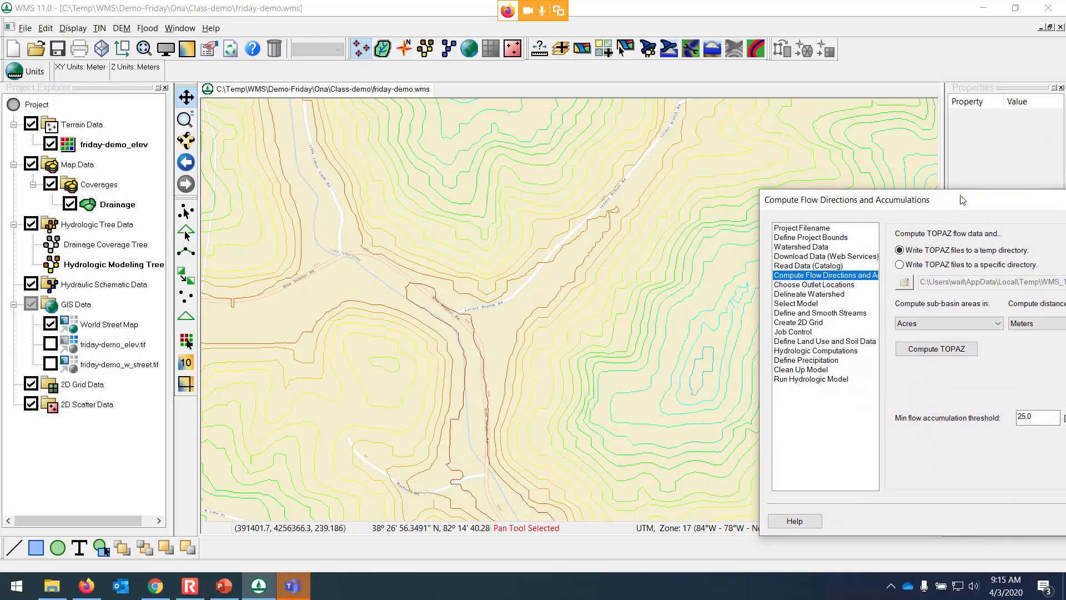
{"action": "left_click_drag", "start_coordinate": [965, 211], "coordinate": [823, 179]}
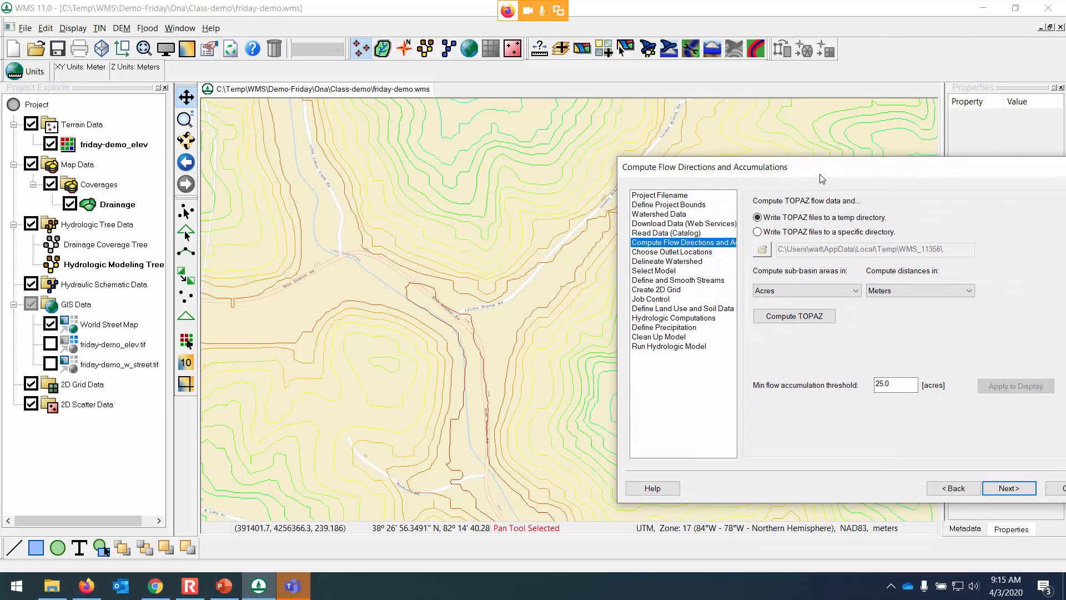
{"action": "left_click", "coordinate": [818, 318]}
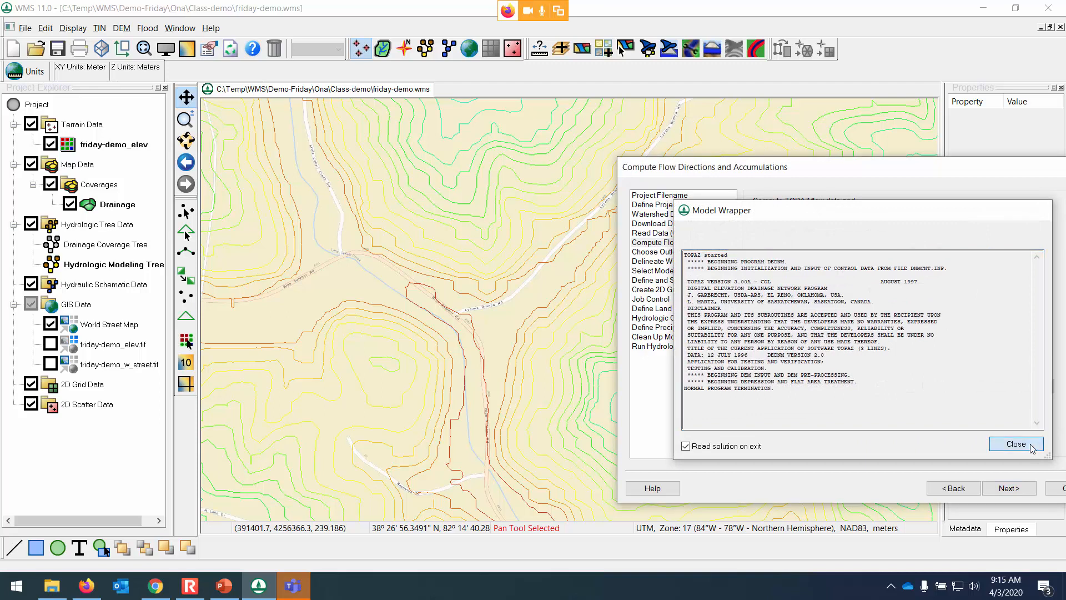
{"action": "left_click", "coordinate": [1016, 443]}
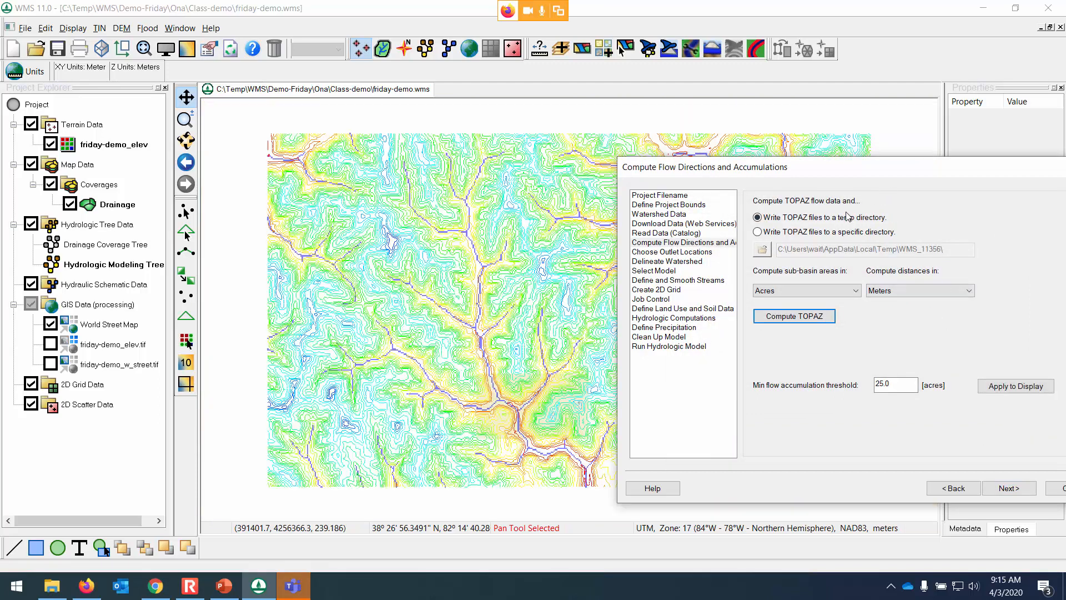
{"action": "left_click_drag", "start_coordinate": [916, 170], "coordinate": [754, 160]}
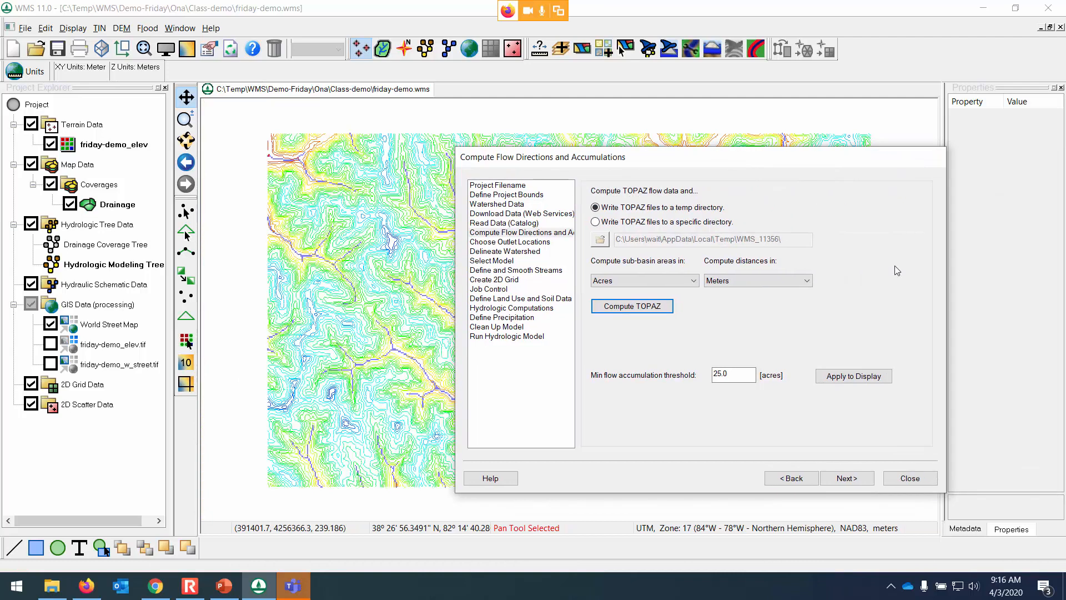
{"action": "left_click", "coordinate": [929, 481]}
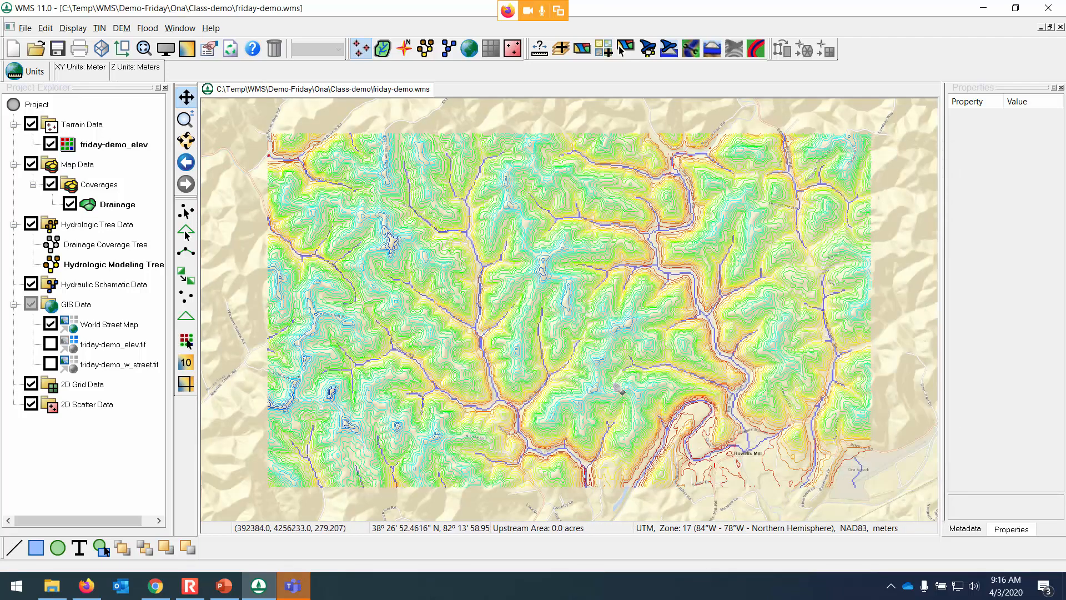
Compare the computed streams with the street map at the Lycans Branch Rd junction by hiding and reshowing the friday-demo_elev terrain data.
{"action": "scroll", "coordinate": [511, 420], "scroll_direction": "up", "scroll_amount": 2}
{"action": "scroll", "coordinate": [519, 413], "scroll_direction": "up", "scroll_amount": 2}
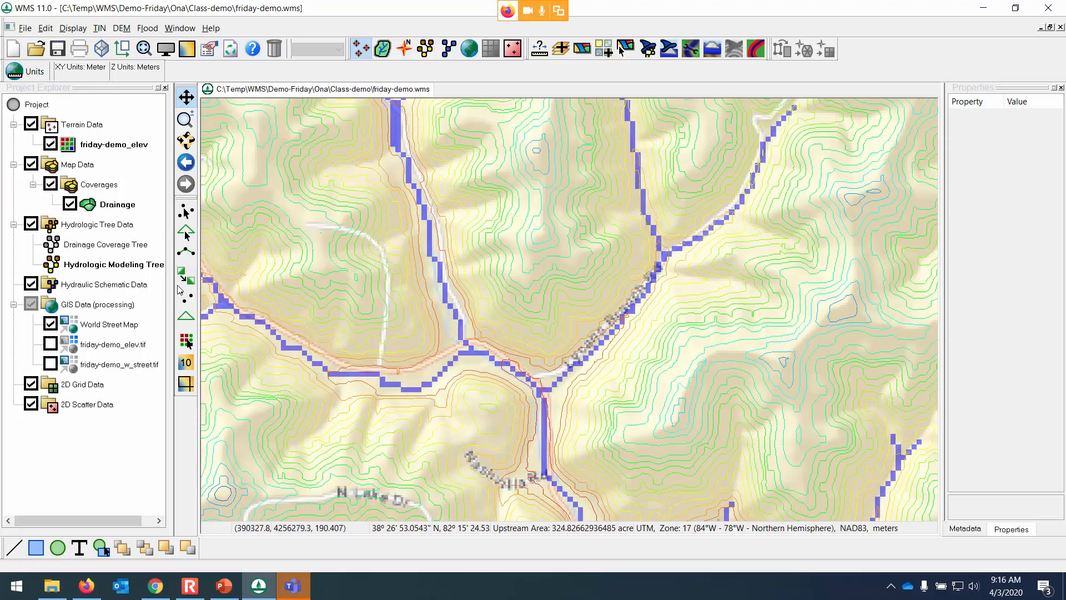
{"action": "left_click", "coordinate": [50, 145]}
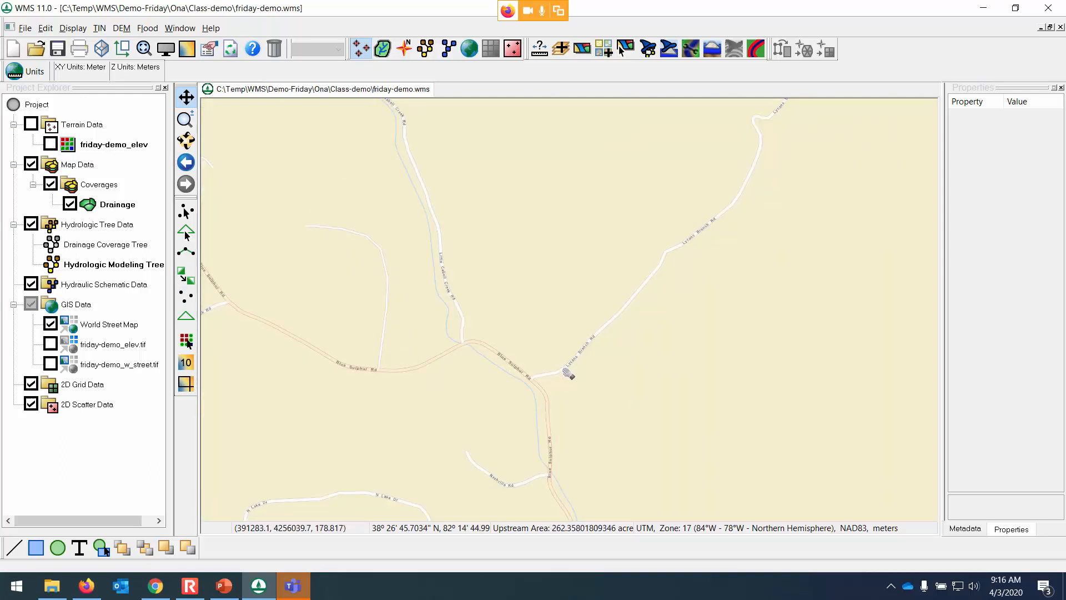
{"action": "left_click", "coordinate": [51, 145]}
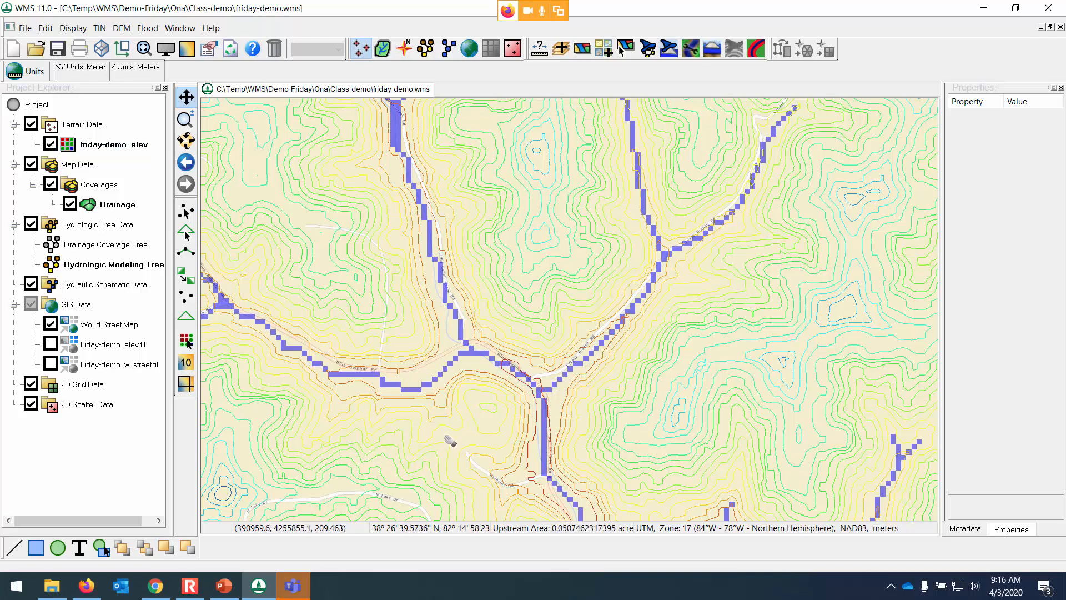
Create an outlet point with the hydrologic modeling wizard on the Lycans Branch stream, just upstream of its confluence by Blue Sulphur Rd.
{"action": "left_click", "coordinate": [647, 49]}
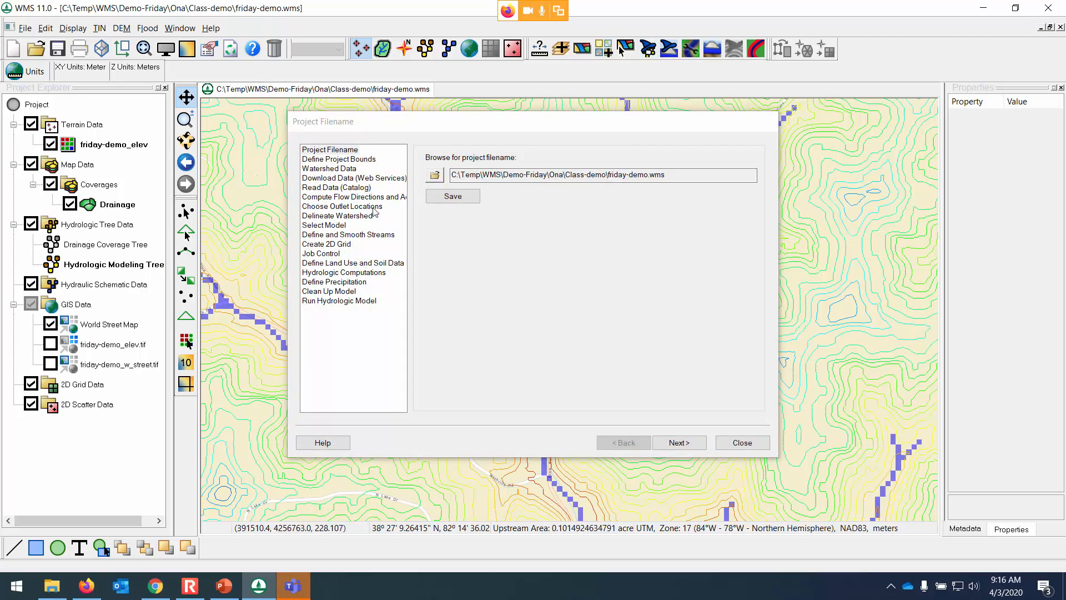
{"action": "left_click", "coordinate": [374, 210]}
{"action": "left_click_drag", "start_coordinate": [511, 126], "coordinate": [891, 211]}
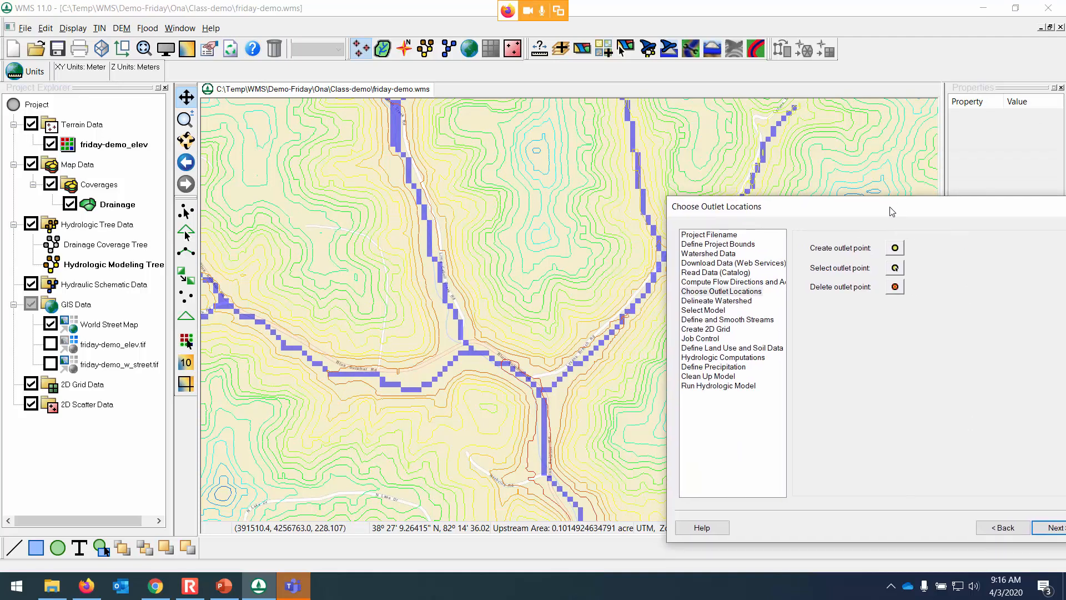
{"action": "left_click", "coordinate": [895, 248]}
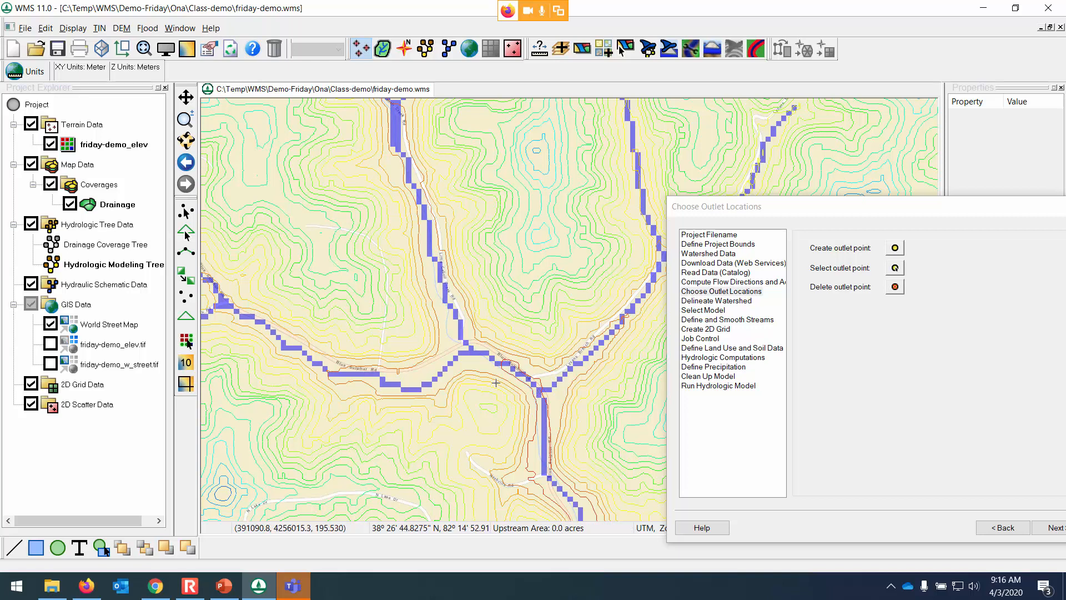
{"action": "left_click", "coordinate": [559, 380]}
{"action": "left_click", "coordinate": [558, 379]}
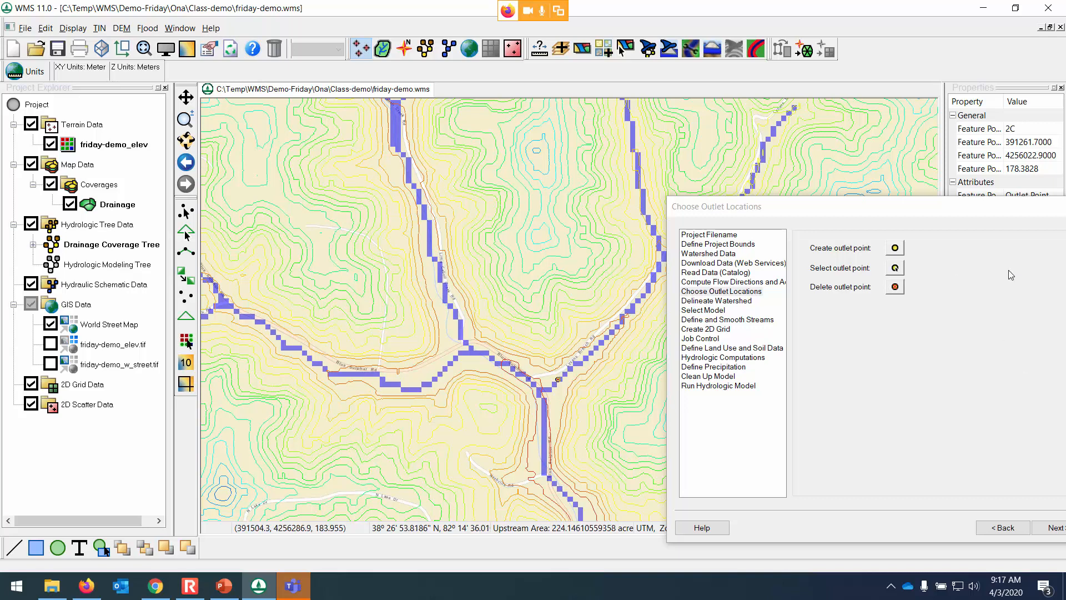
Delineate the watershed above the outlet with the 25.0 acre stream threshold and close the wizard.
{"action": "left_click_drag", "start_coordinate": [972, 207], "coordinate": [790, 138]}
{"action": "left_click", "coordinate": [876, 457]}
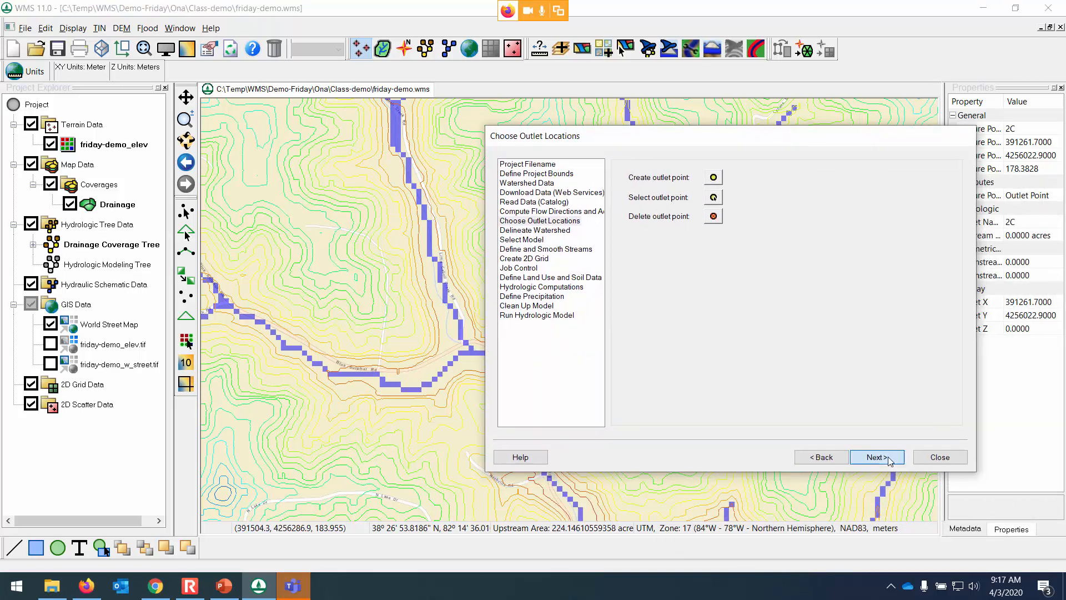
{"action": "left_click", "coordinate": [690, 377]}
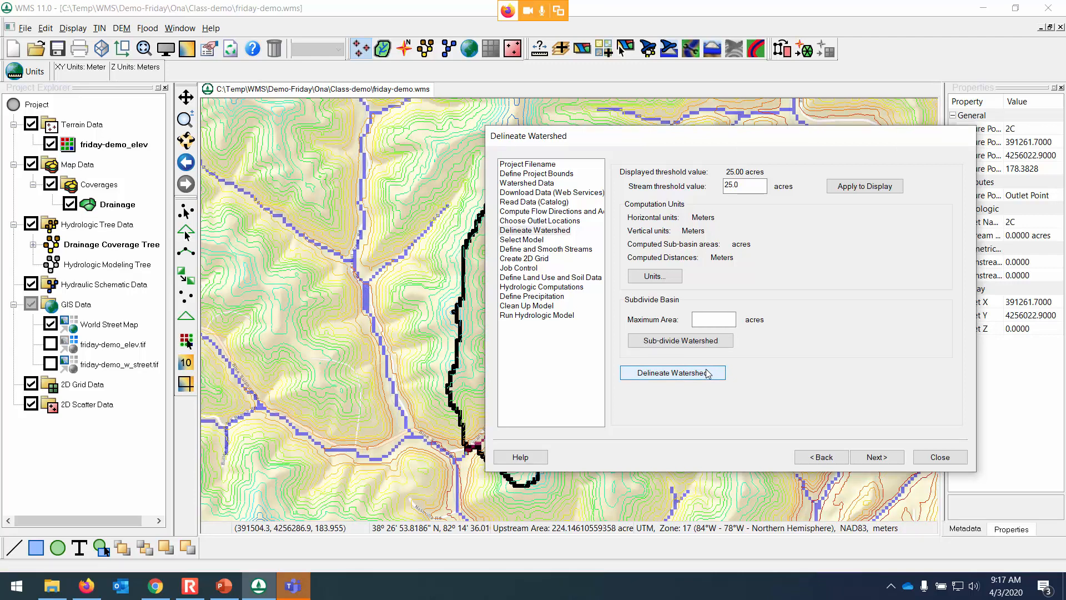
{"action": "left_click", "coordinate": [957, 459]}
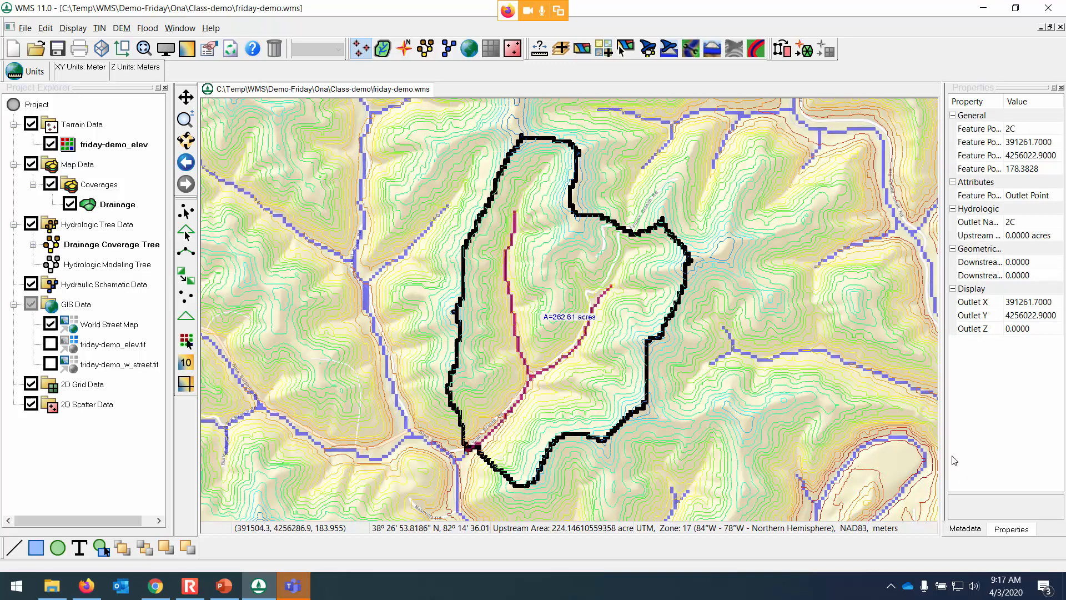
{"action": "left_click", "coordinate": [973, 586]}
{"action": "left_click", "coordinate": [984, 548]}
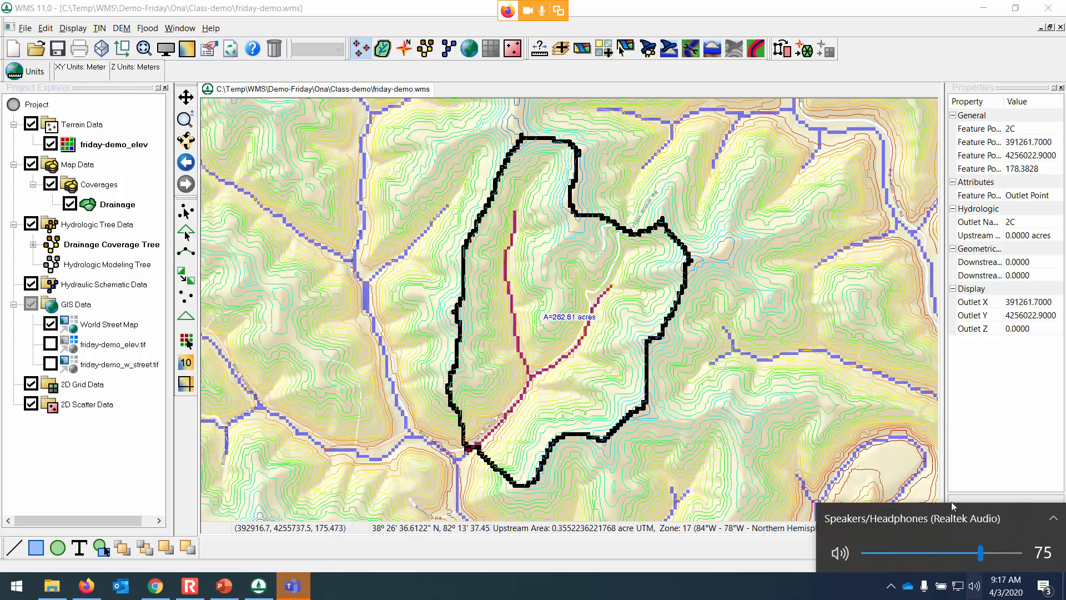
{"action": "left_click", "coordinate": [863, 11]}
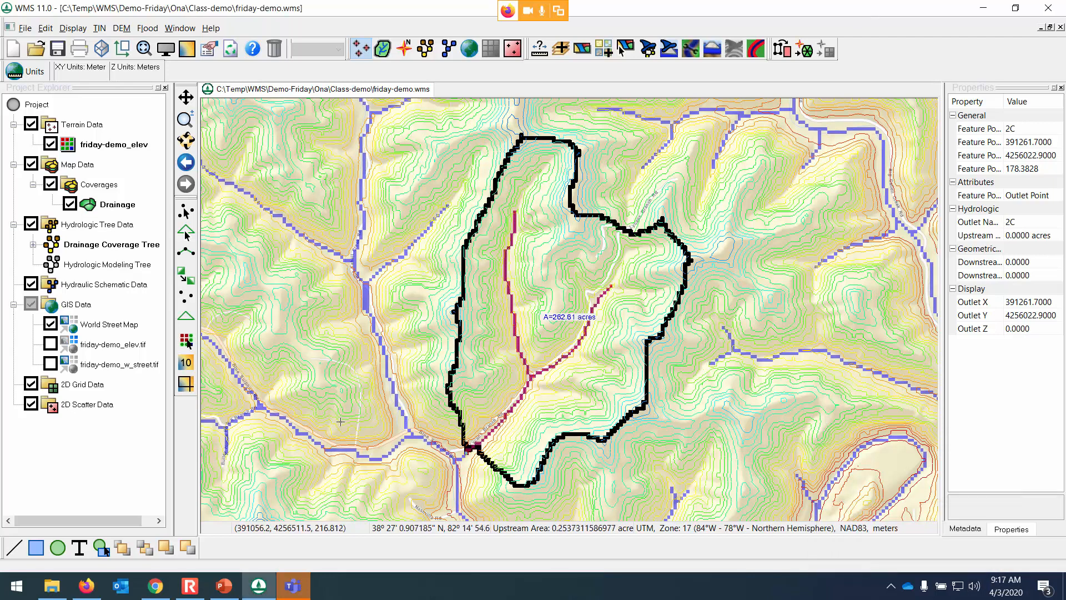
{"action": "left_click", "coordinate": [272, 593]}
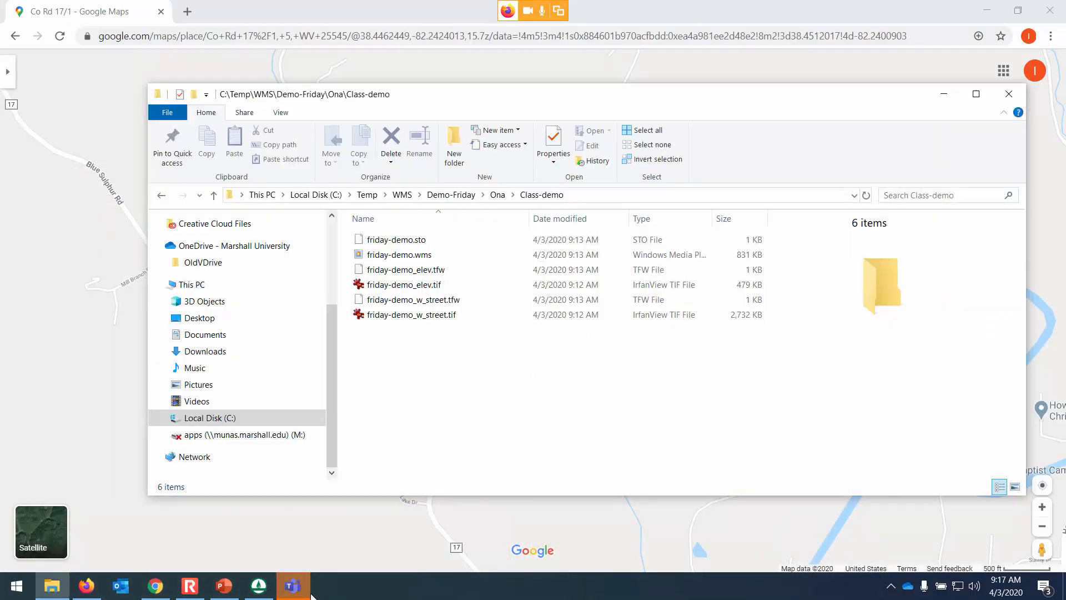
{"action": "left_click", "coordinate": [259, 587]}
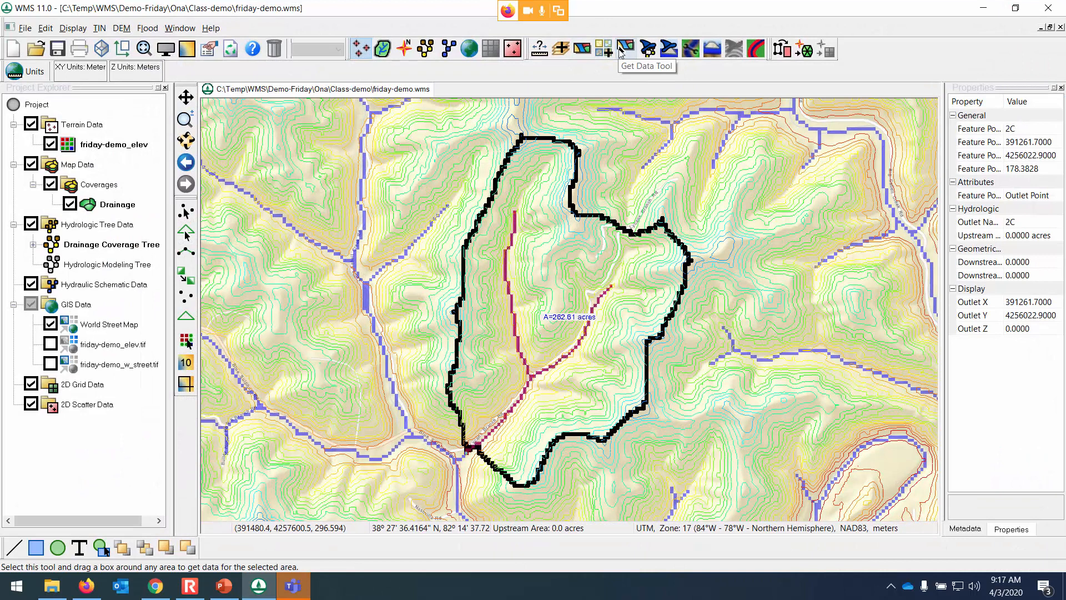
Review the wizard's watershed data sources, web service downloads and TOPAZ flow computation settings against the delineated basin.
{"action": "left_click", "coordinate": [124, 146]}
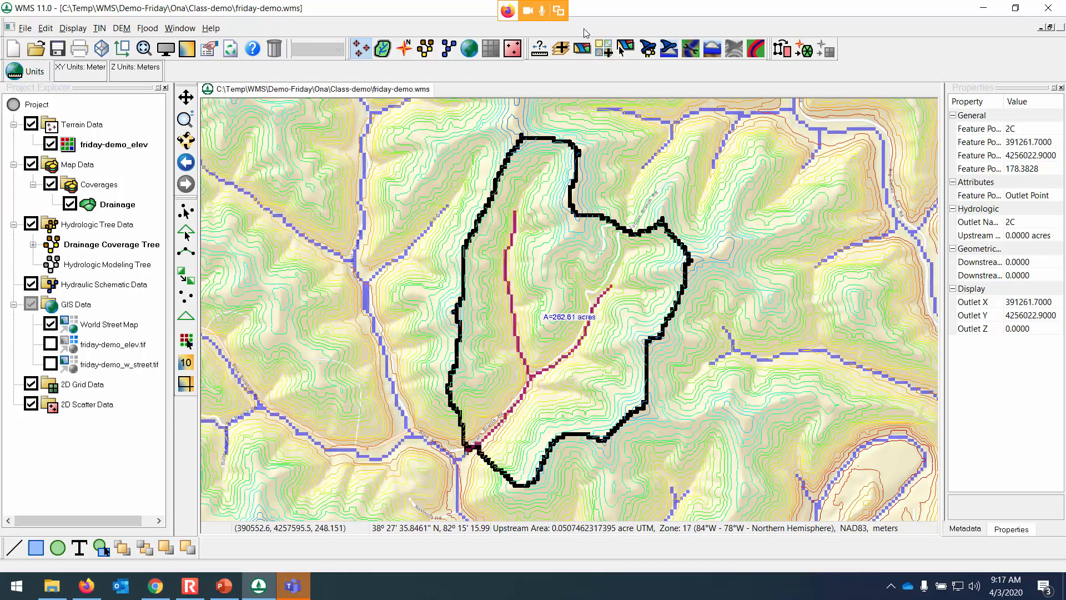
{"action": "left_click", "coordinate": [649, 49]}
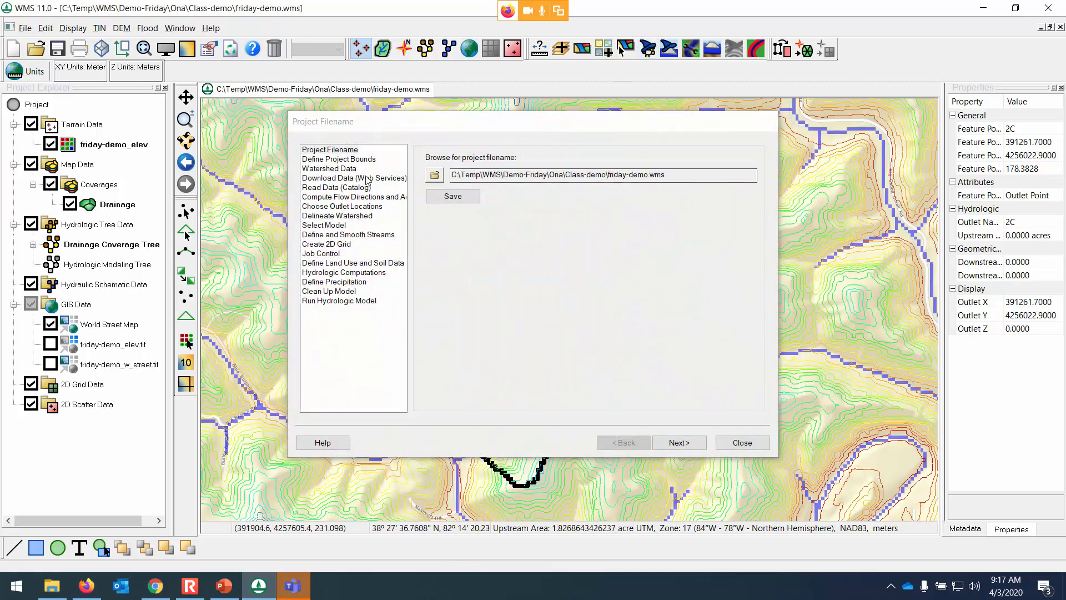
{"action": "left_click", "coordinate": [351, 169]}
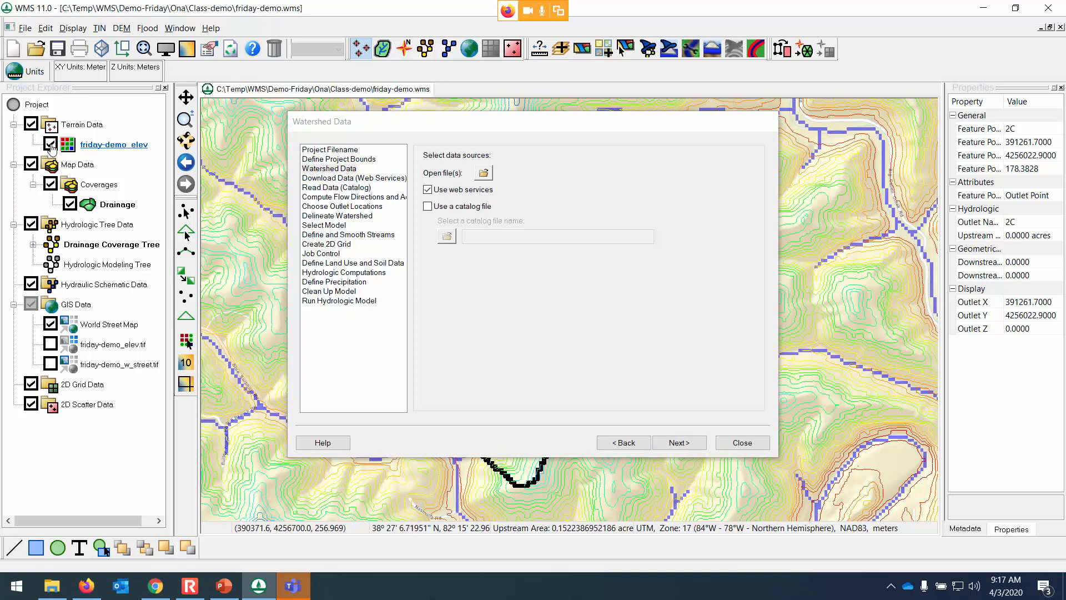
{"action": "left_click", "coordinate": [678, 442]}
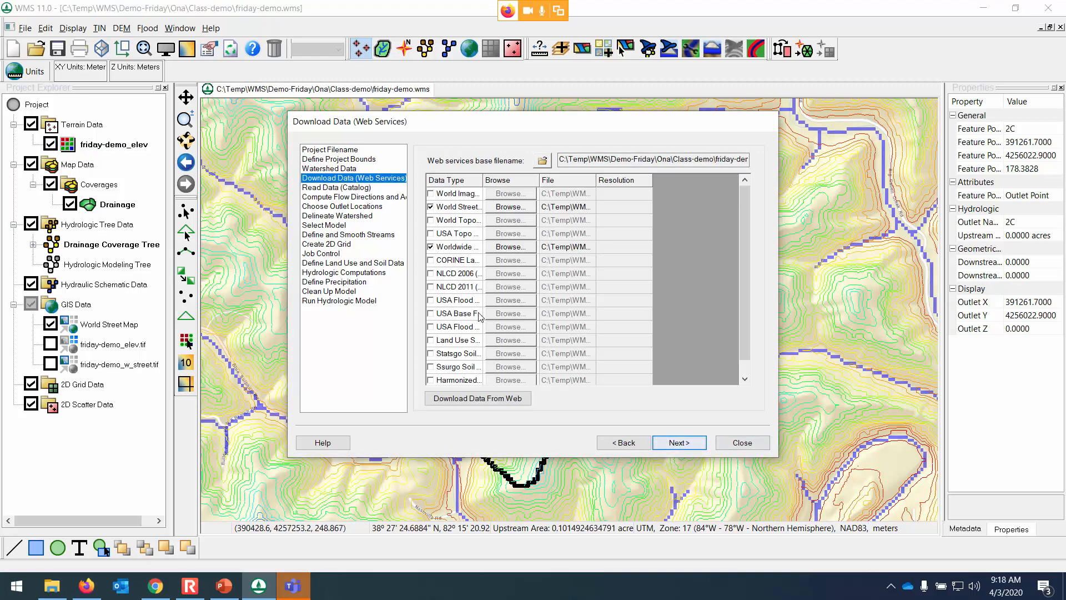
{"action": "left_click", "coordinate": [684, 440]}
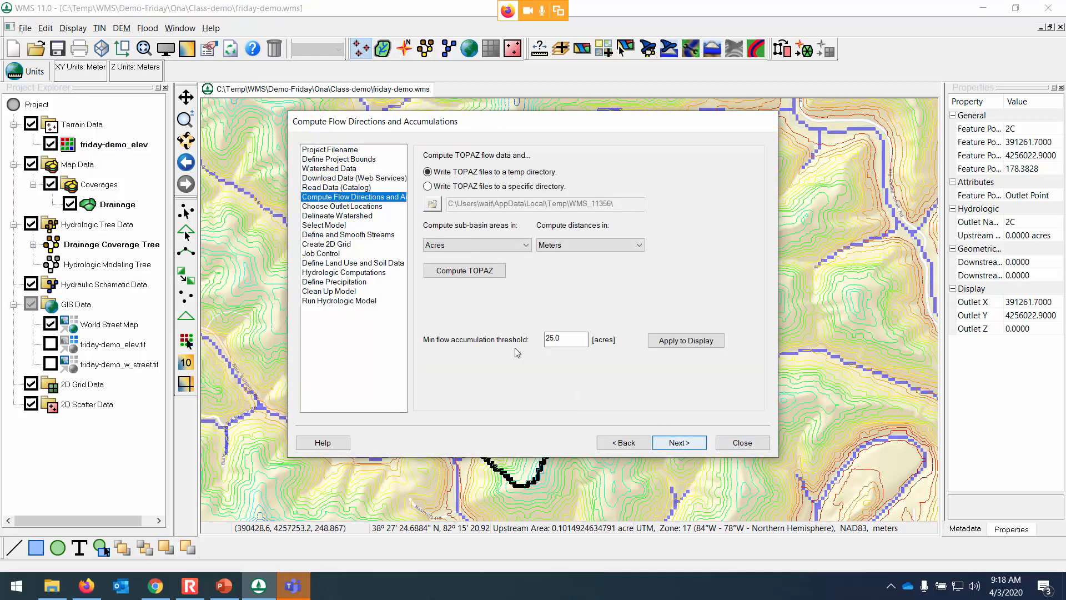
{"action": "left_click_drag", "start_coordinate": [535, 124], "coordinate": [941, 259]}
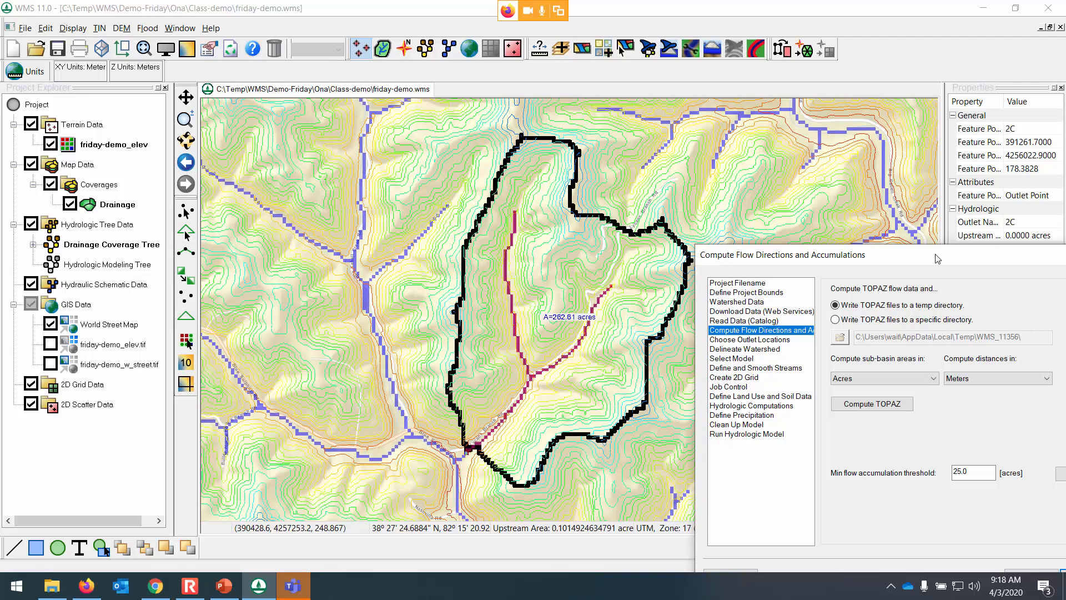
{"action": "left_click_drag", "start_coordinate": [969, 259], "coordinate": [904, 190]}
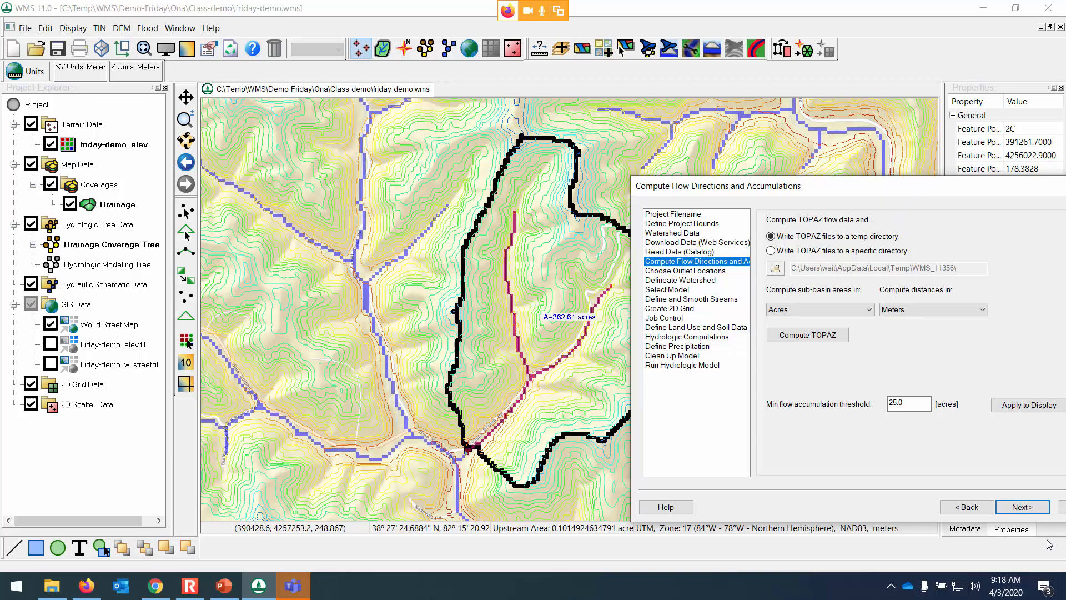
Examine the outlet location close up where Lycans Branch Rd meets Blue Sulphur Rd, using the outlet creation tool as pointer.
{"action": "left_click", "coordinate": [1020, 507]}
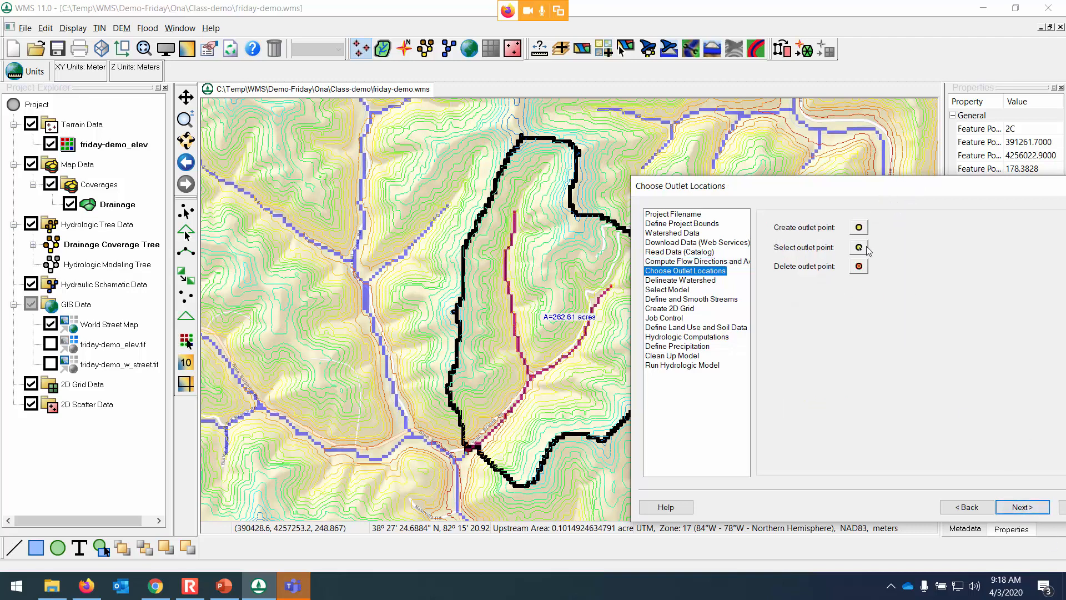
{"action": "left_click", "coordinate": [860, 227]}
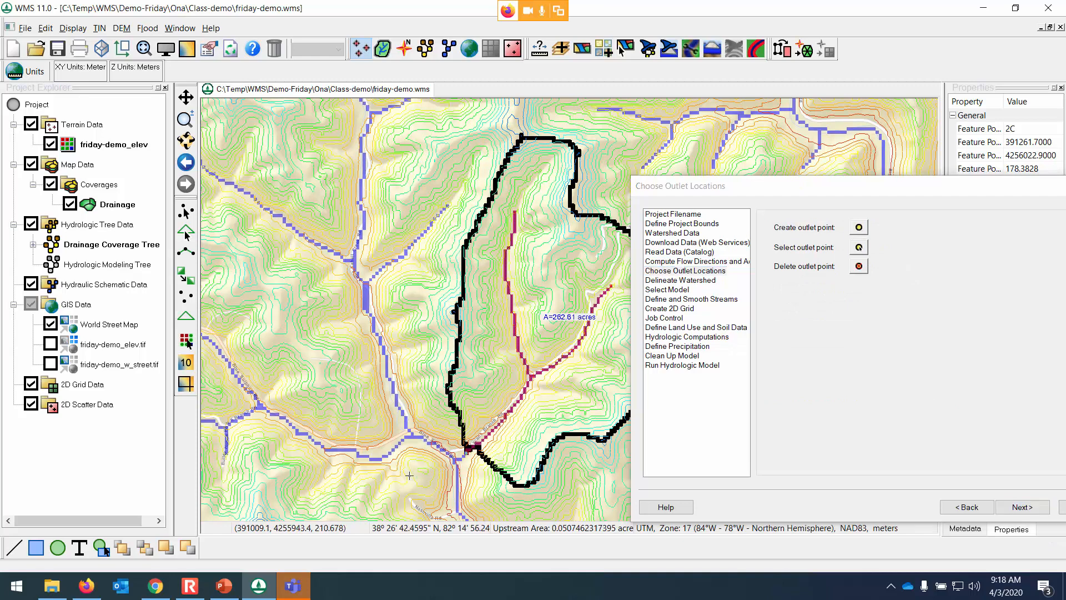
{"action": "scroll", "coordinate": [467, 450], "scroll_direction": "up", "scroll_amount": 5}
{"action": "scroll", "coordinate": [478, 452], "scroll_direction": "up", "scroll_amount": 1}
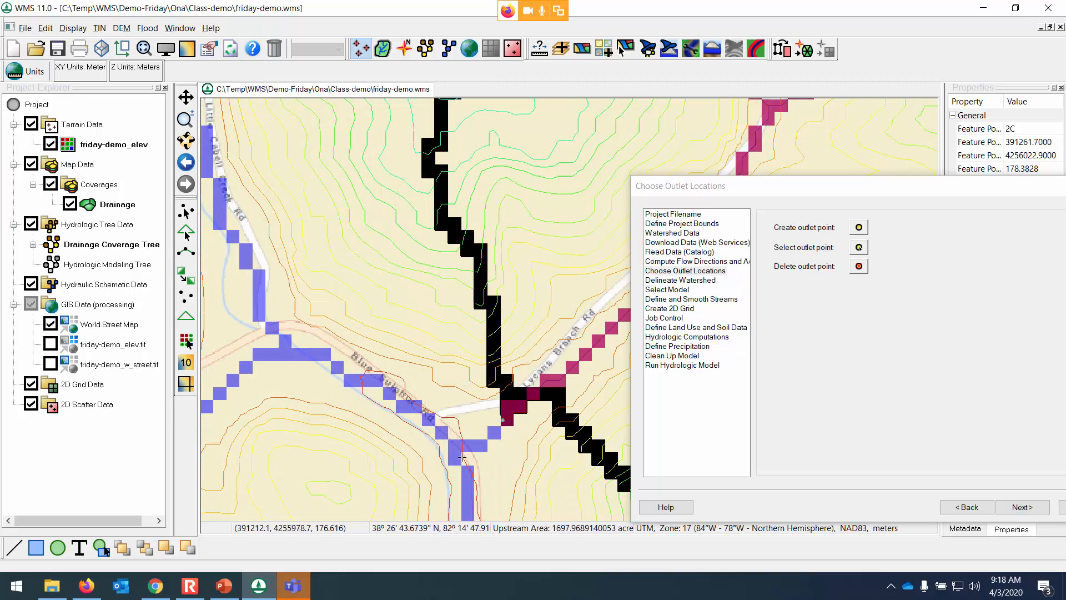
{"action": "left_click", "coordinate": [478, 446]}
{"action": "left_click", "coordinate": [510, 423]}
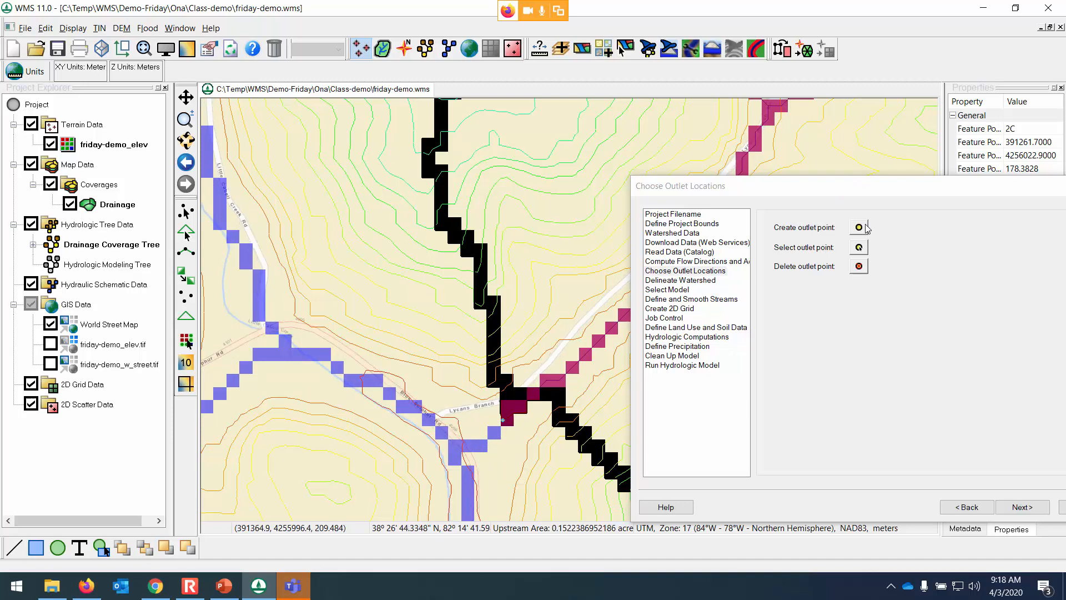
Review the watershed delineation settings, close the wizard and examine the whole delineated basin.
{"action": "left_click_drag", "start_coordinate": [866, 190], "coordinate": [747, 207]}
{"action": "left_click", "coordinate": [905, 524]}
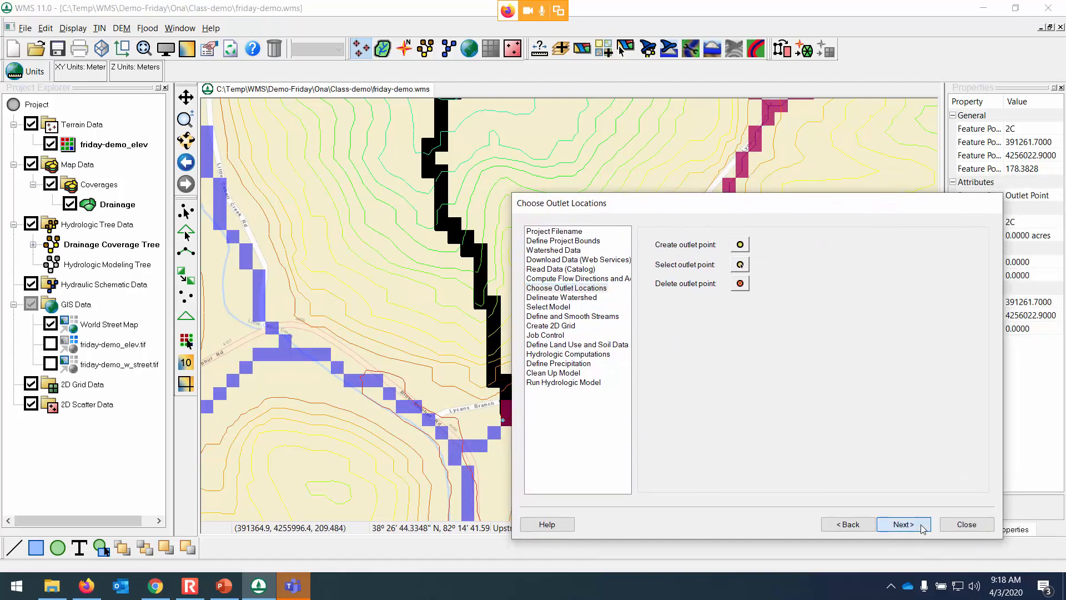
{"action": "left_click", "coordinate": [690, 438]}
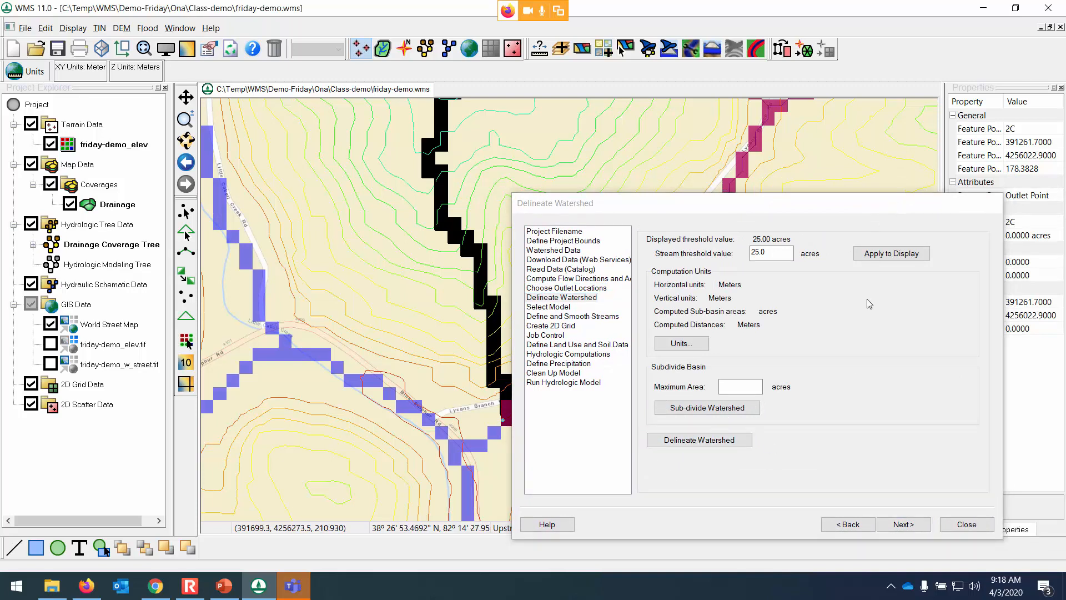
{"action": "left_click", "coordinate": [966, 524]}
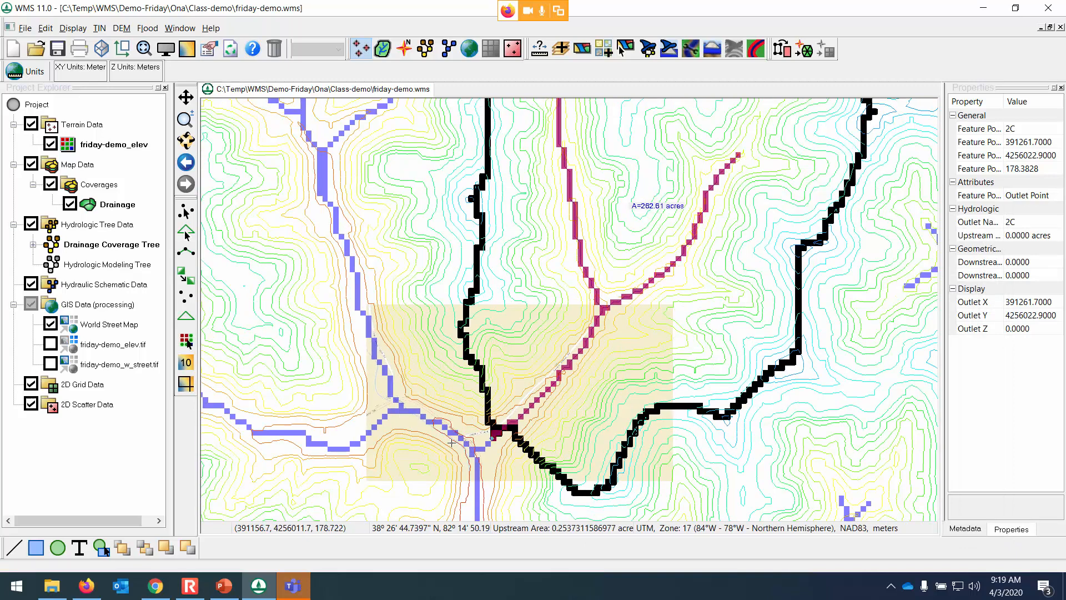
{"action": "scroll", "coordinate": [452, 442], "scroll_direction": "down", "scroll_amount": 3}
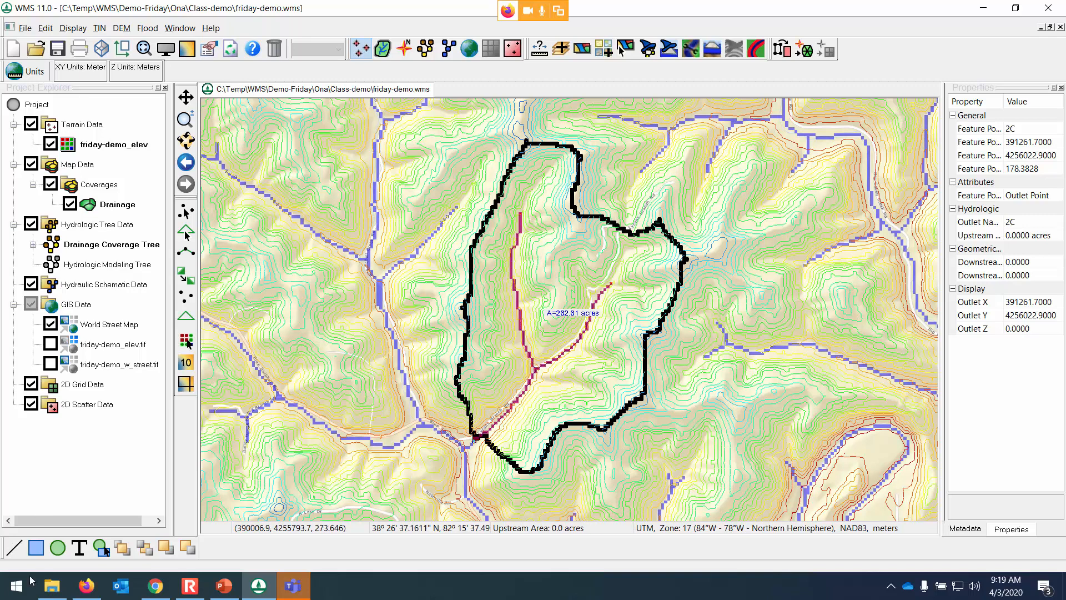
Switch to PowerPoint to check the Delineate item on the WMS: Day 2 slide, and return to WMS.
{"action": "left_click", "coordinate": [223, 587]}
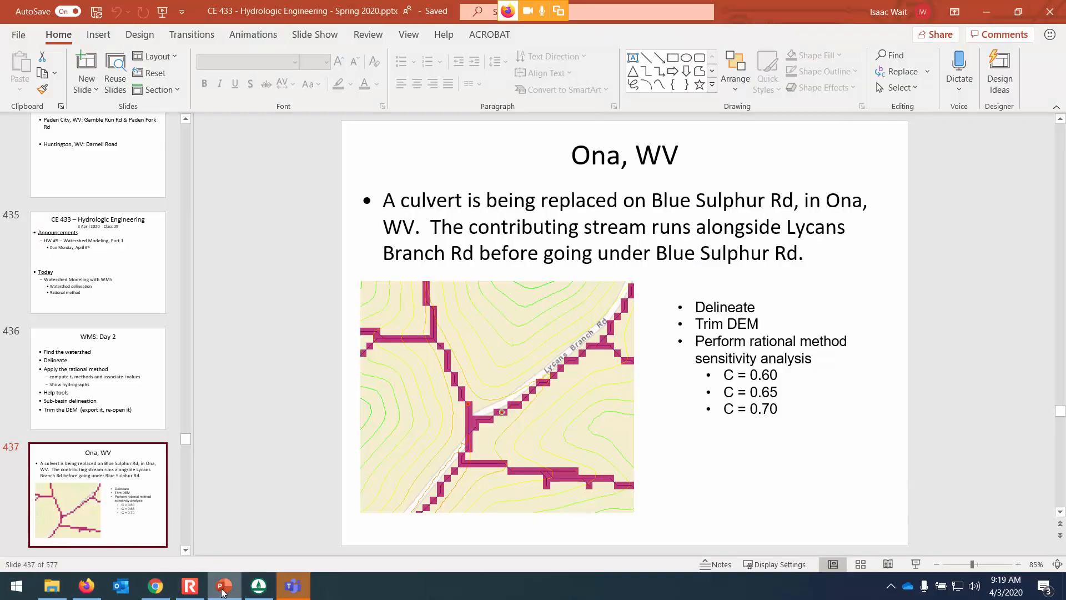
{"action": "left_click", "coordinate": [146, 384]}
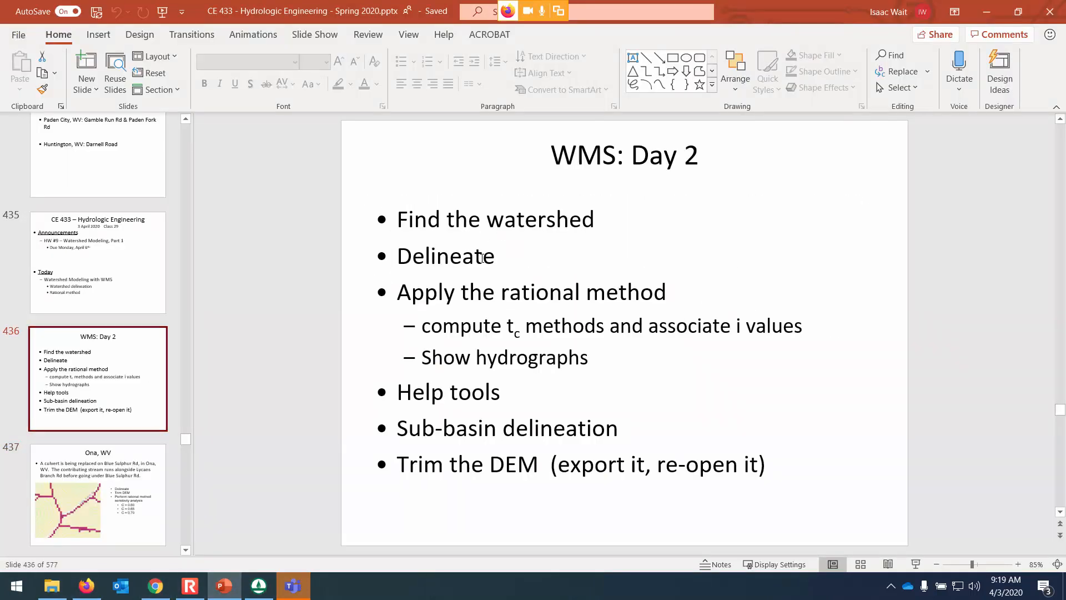
{"action": "double_click", "coordinate": [445, 263]}
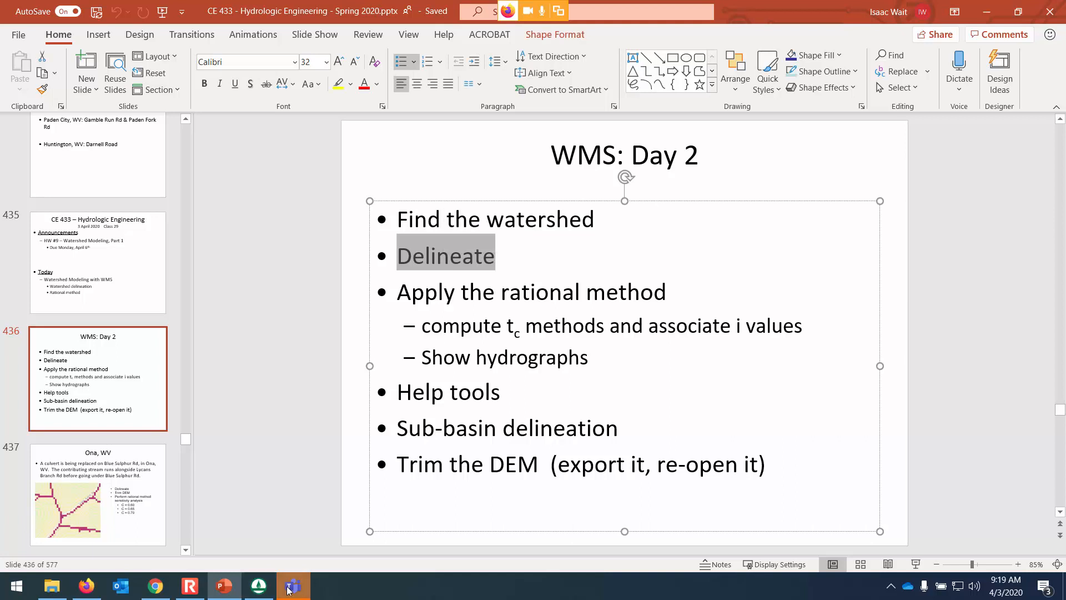
{"action": "left_click", "coordinate": [258, 586]}
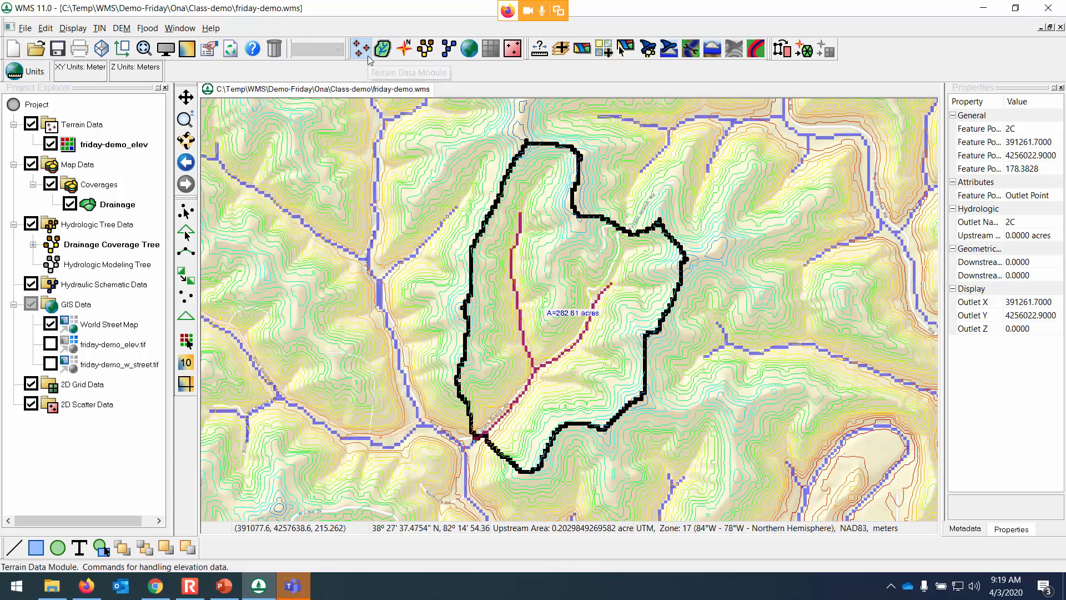
Compare the Terrain Data and Hydrologic Modeling modules and leave the Hydrologic Modeling module active.
{"action": "left_click", "coordinate": [649, 51]}
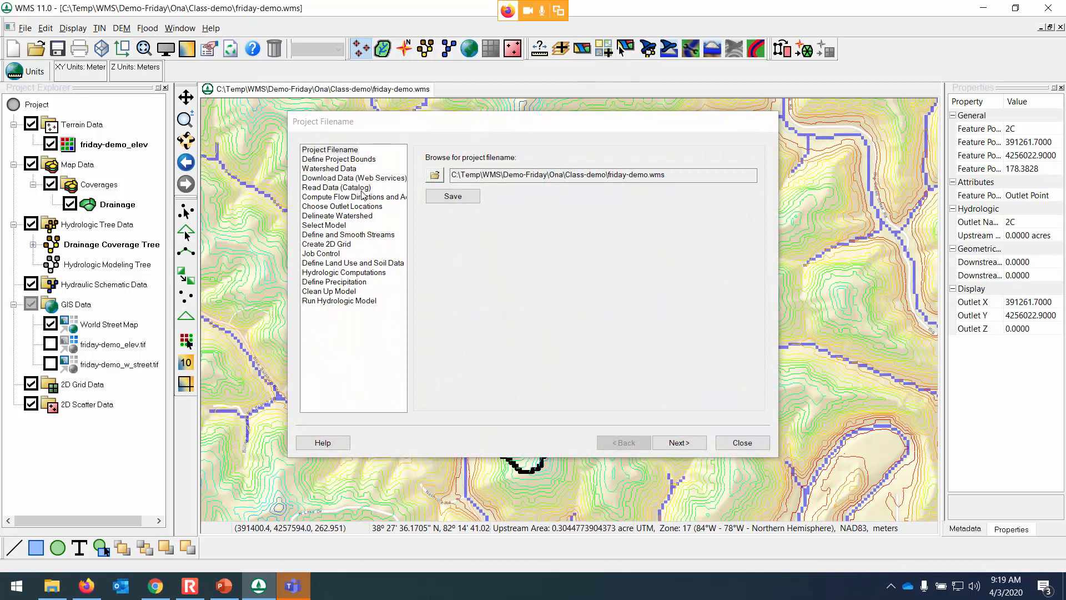
{"action": "left_click", "coordinate": [743, 443]}
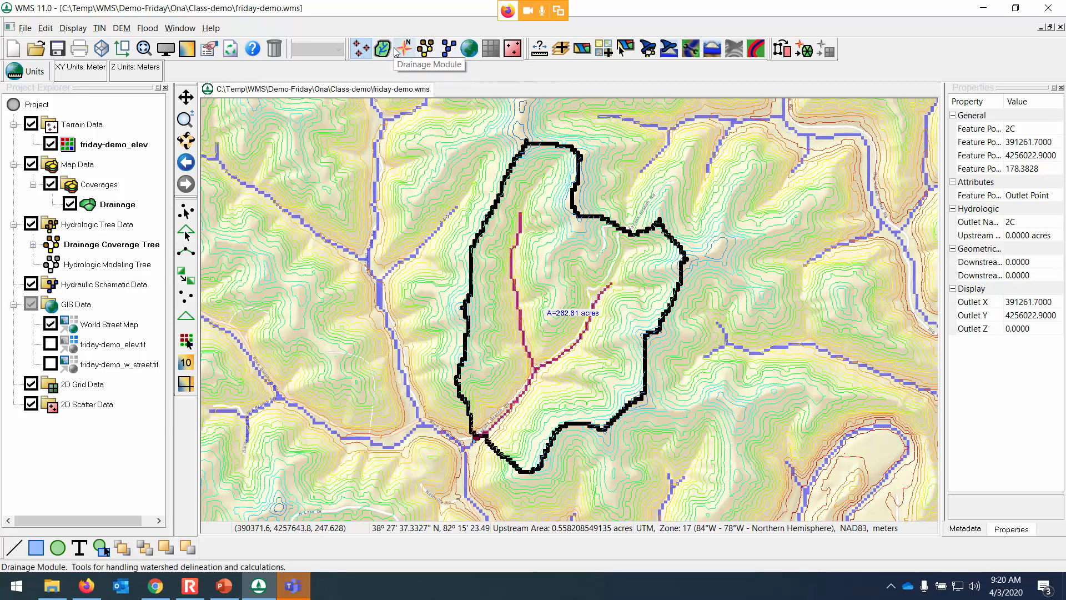
{"action": "left_click", "coordinate": [426, 50]}
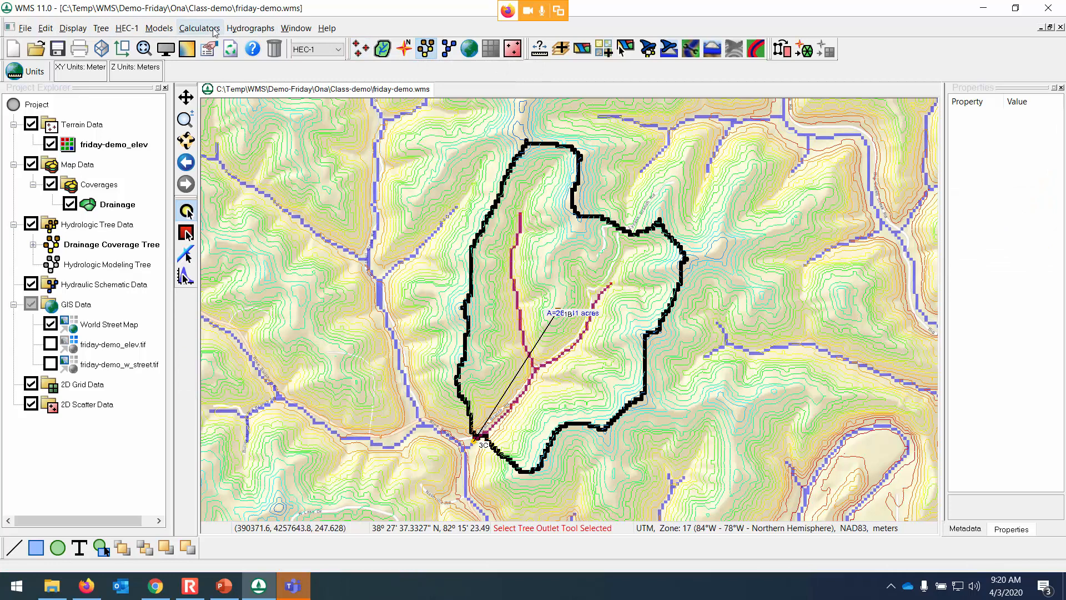
{"action": "left_click", "coordinate": [361, 49]}
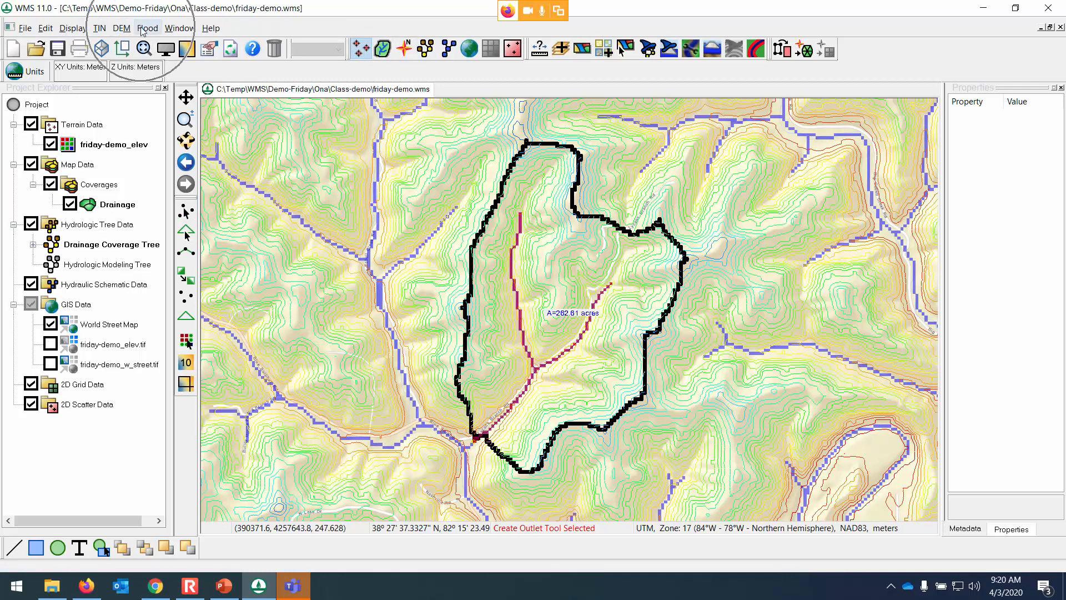
{"action": "left_click", "coordinate": [426, 51]}
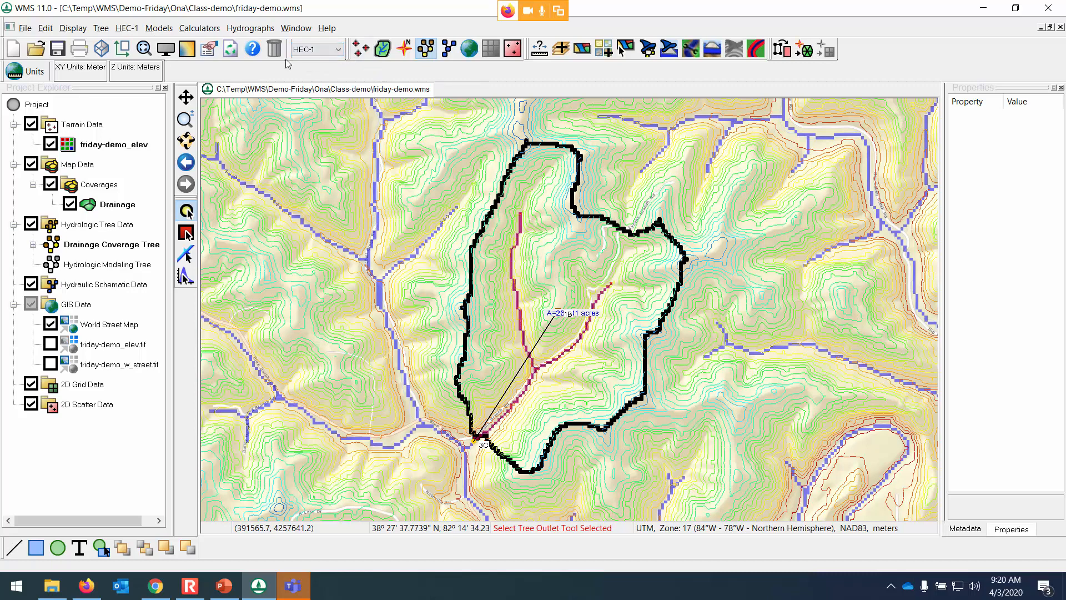
Set the active hydrologic model to Rational and keep the Hydrologic Modeling module active.
{"action": "left_click", "coordinate": [339, 48]}
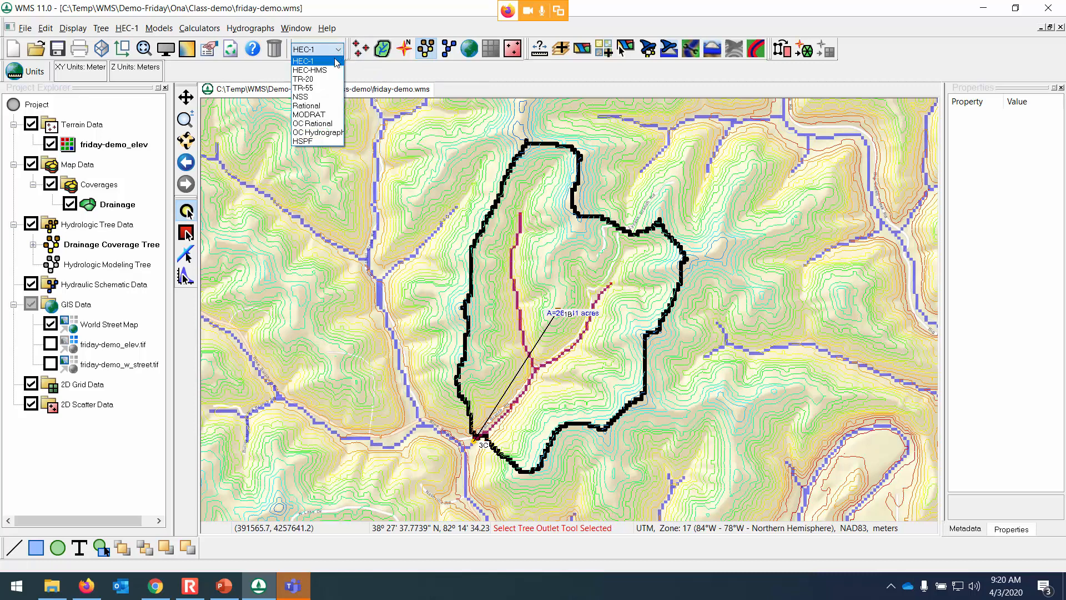
{"action": "left_click", "coordinate": [326, 105]}
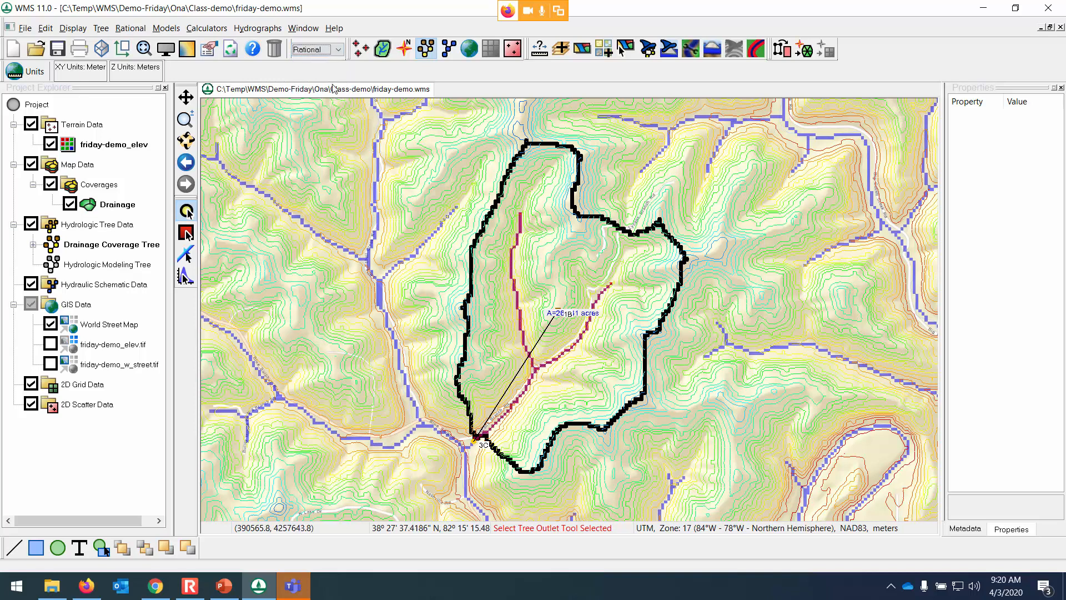
{"action": "left_click", "coordinate": [425, 49]}
{"action": "key", "text": "ctrl"}
{"action": "key", "text": "ctrl"}
{"action": "key", "text": "ctrl"}
Select basin 1B with the Select Tree Basin tool and move its icon clear of the area label.
{"action": "left_click", "coordinate": [188, 234]}
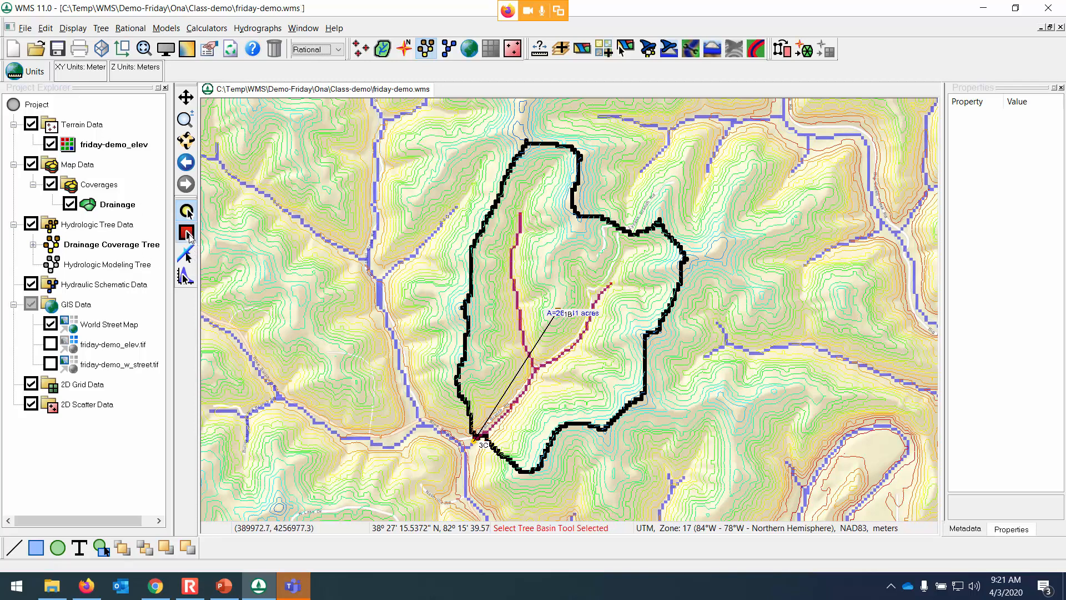
{"action": "left_click", "coordinate": [559, 314]}
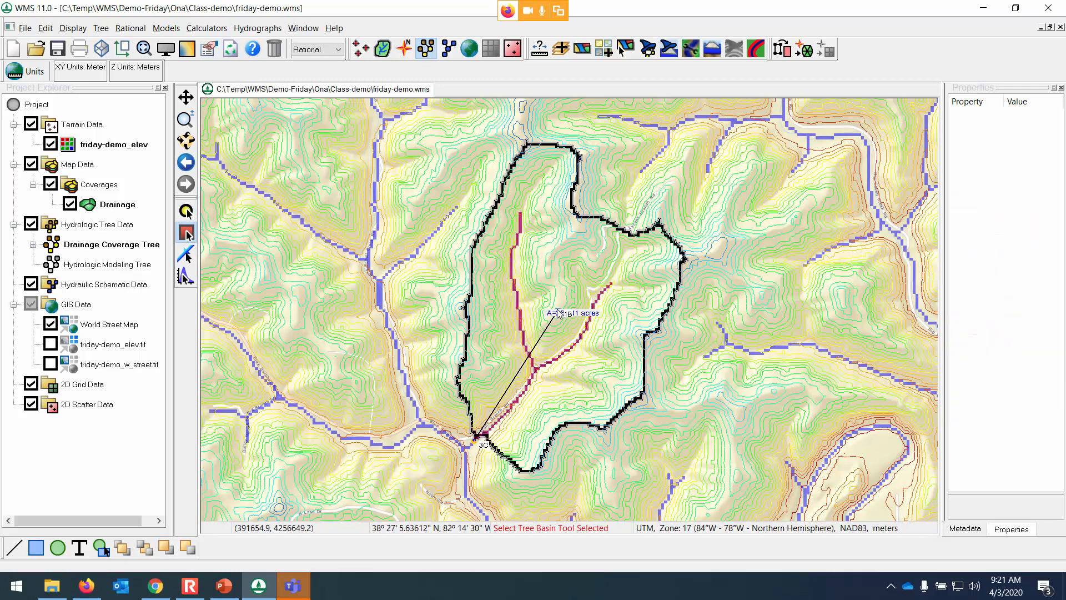
{"action": "left_click_drag", "start_coordinate": [559, 315], "coordinate": [546, 298]}
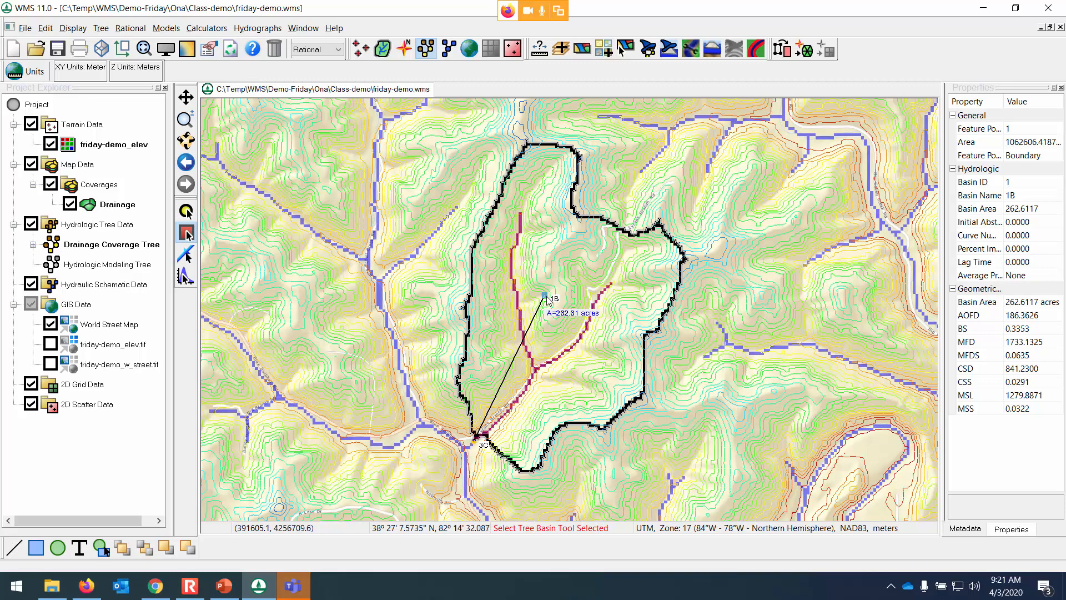
{"action": "mouse_move", "coordinate": [548, 299]}
{"action": "left_mouse_down"}
{"action": "mouse_move", "coordinate": [557, 303]}
{"action": "mouse_move", "coordinate": [551, 286]}
{"action": "left_mouse_up"}
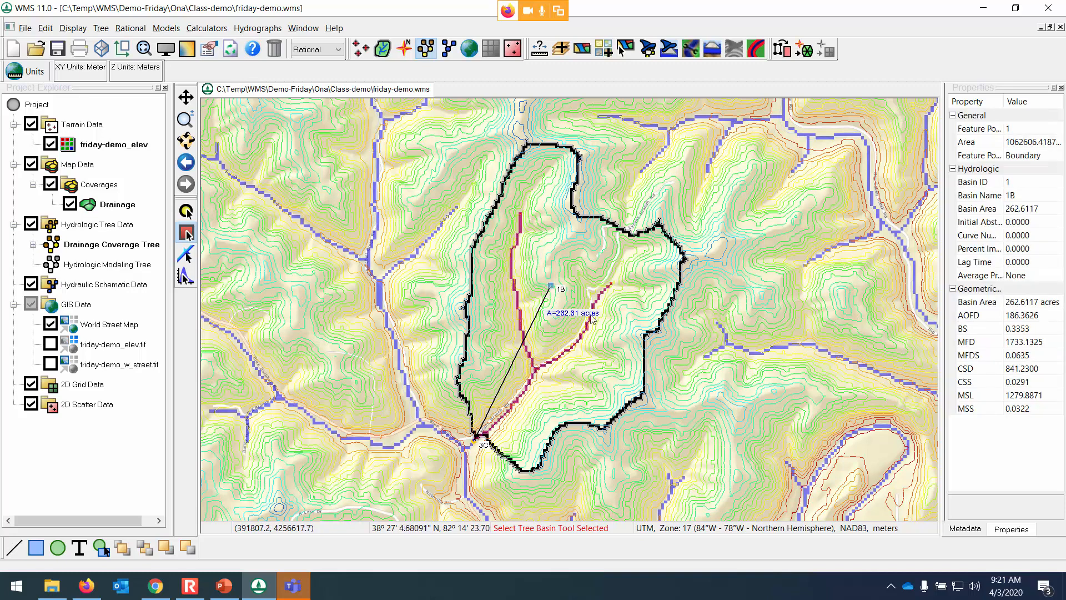
Open basin 1B's rational method parameters directly from its map icon, look them over and cancel.
{"action": "left_click", "coordinate": [552, 287]}
{"action": "double_click", "coordinate": [550, 284]}
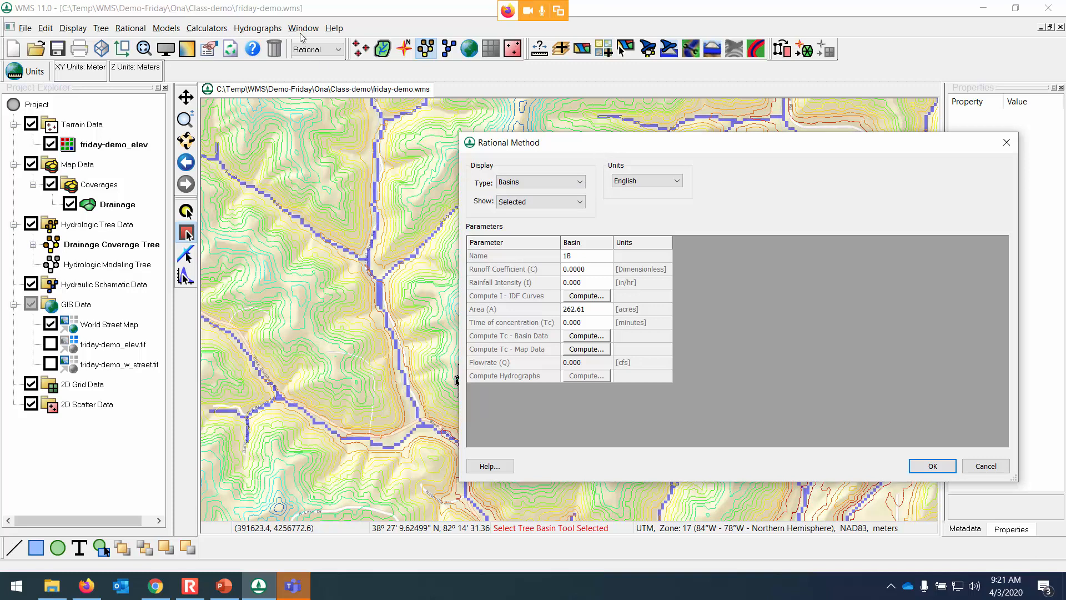
{"action": "left_click", "coordinate": [985, 464]}
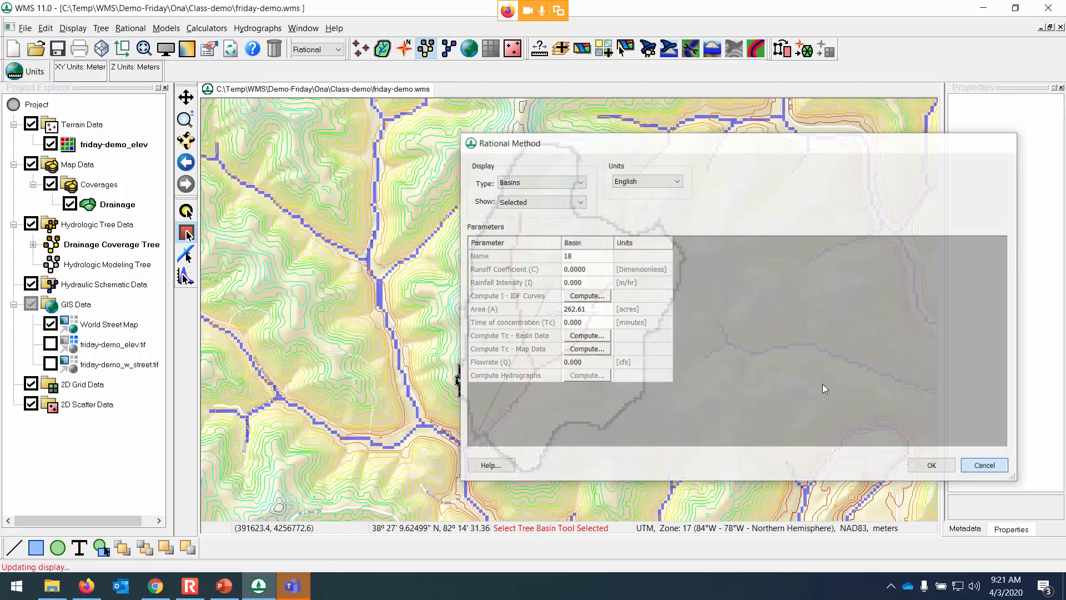
Reconfirm Rational as the model, start Run Simulation for basin 1B and inspect its area and runoff coefficient fields.
{"action": "left_click", "coordinate": [332, 49]}
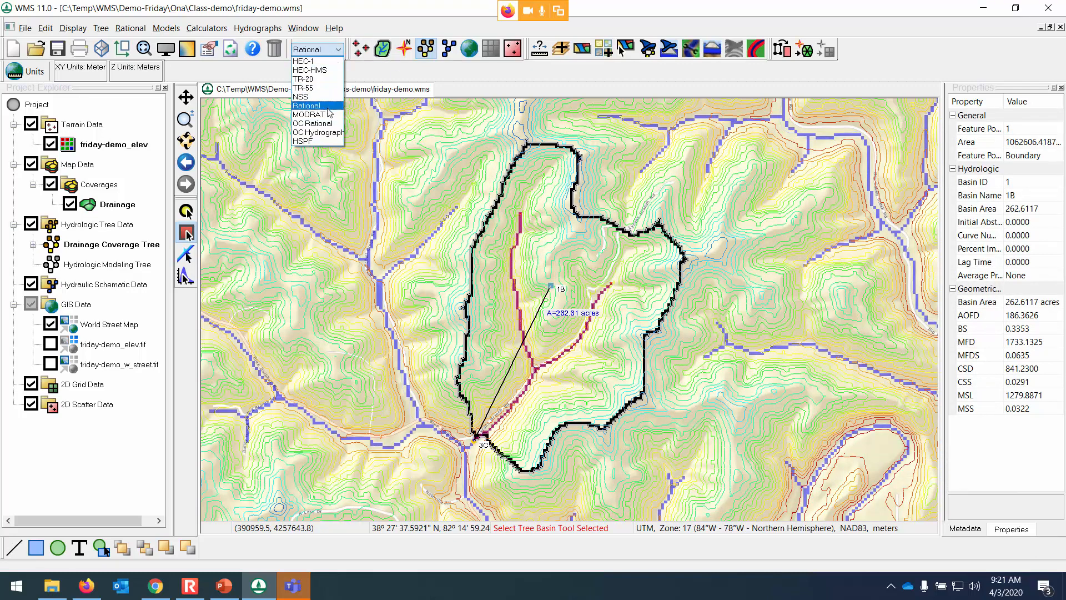
{"action": "left_click", "coordinate": [310, 106]}
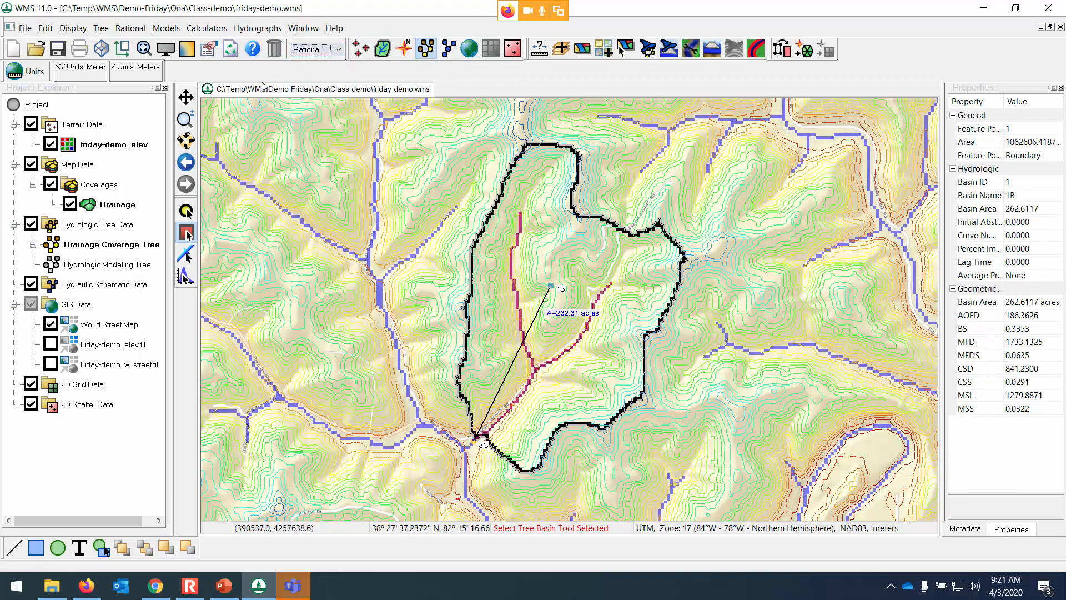
{"action": "left_click", "coordinate": [132, 29]}
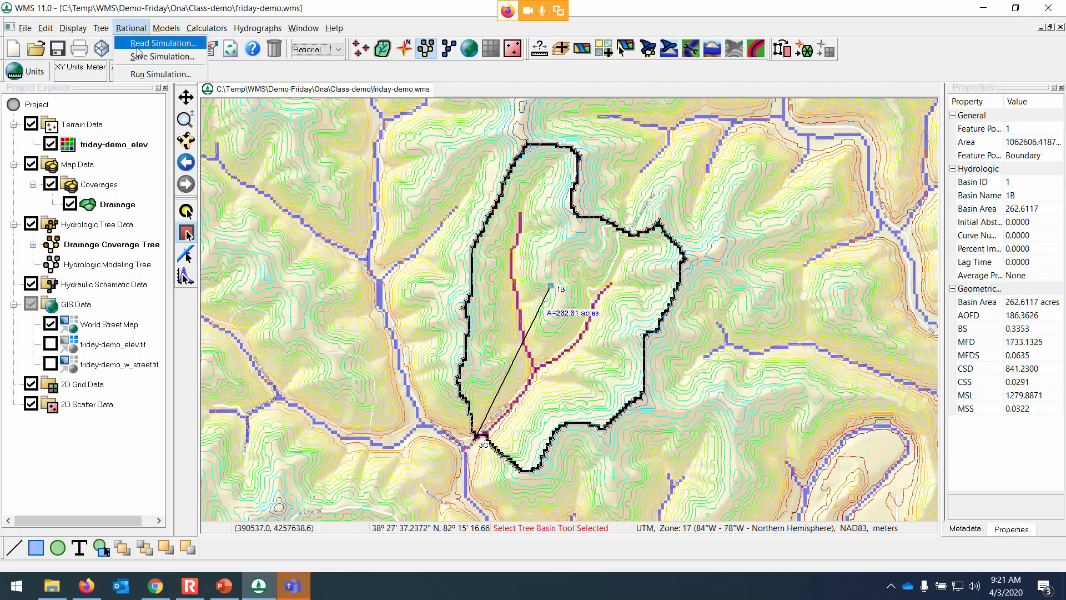
{"action": "left_click", "coordinate": [149, 75]}
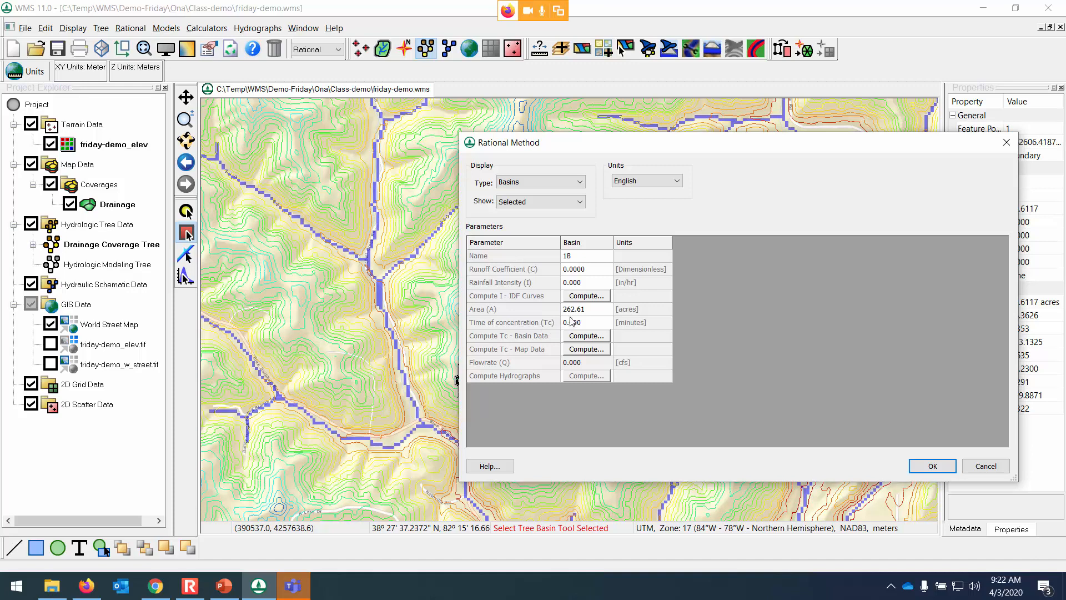
{"action": "left_click", "coordinate": [586, 311]}
{"action": "left_click", "coordinate": [638, 310]}
{"action": "left_click", "coordinate": [598, 271]}
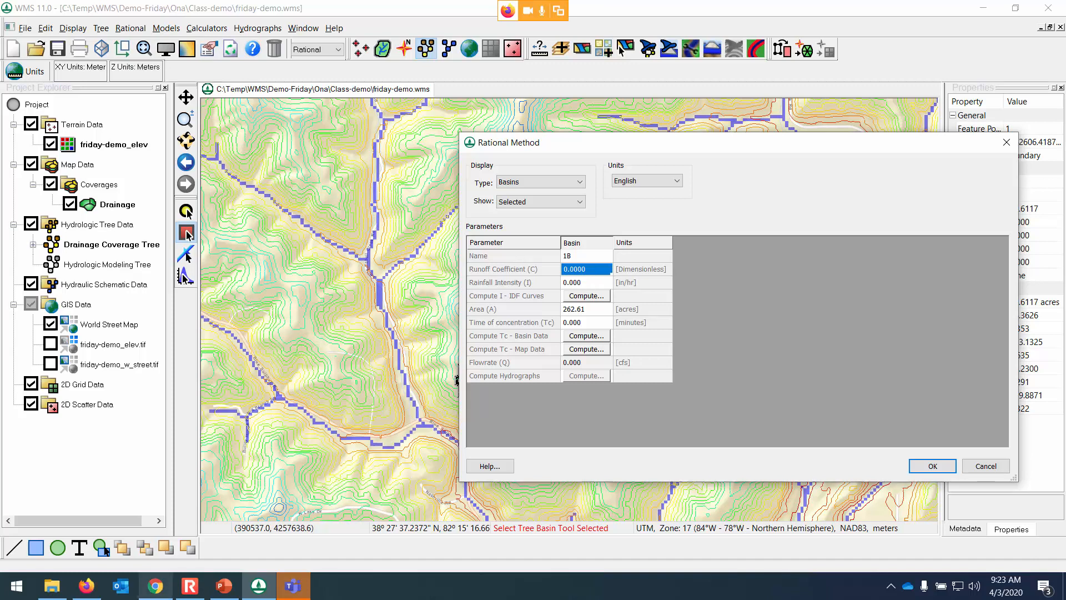
Switch to PowerPoint to check the runoff coefficients on the Ona, WV slide, and return to WMS.
{"action": "left_click", "coordinate": [222, 593]}
{"action": "left_click", "coordinate": [145, 502]}
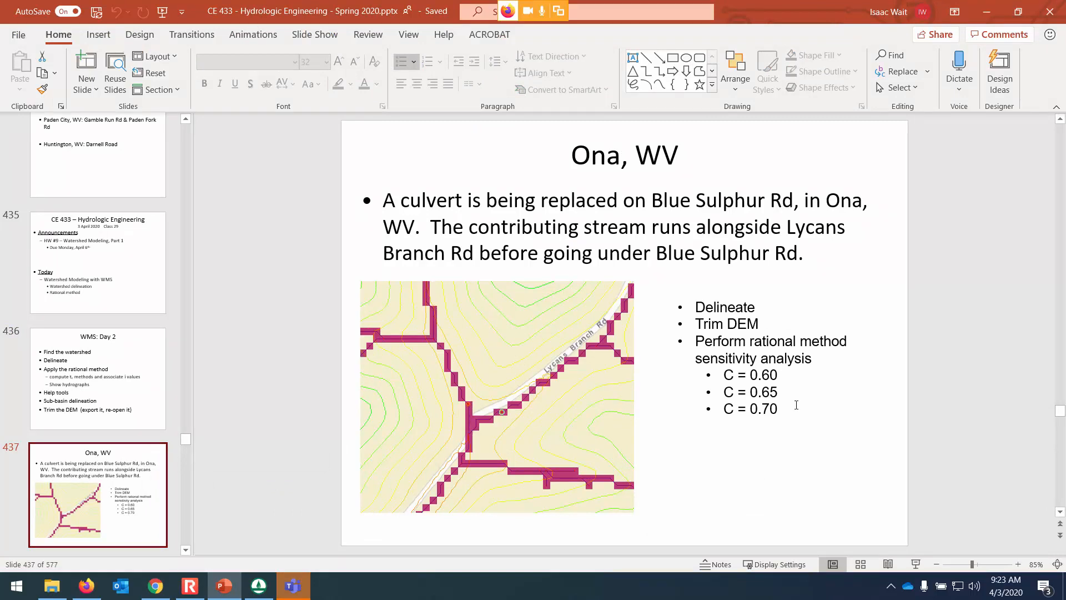
{"action": "key", "text": "ctrl"}
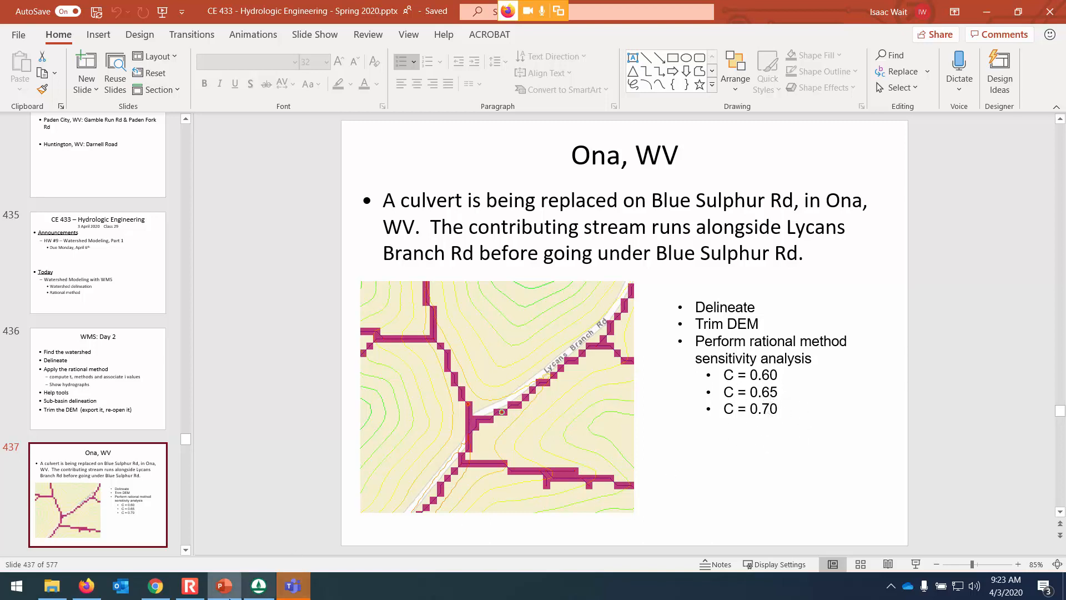
{"action": "left_click", "coordinate": [254, 593]}
Set basin 1B's runoff coefficient (C) to 0.6.
{"action": "left_click", "coordinate": [591, 269]}
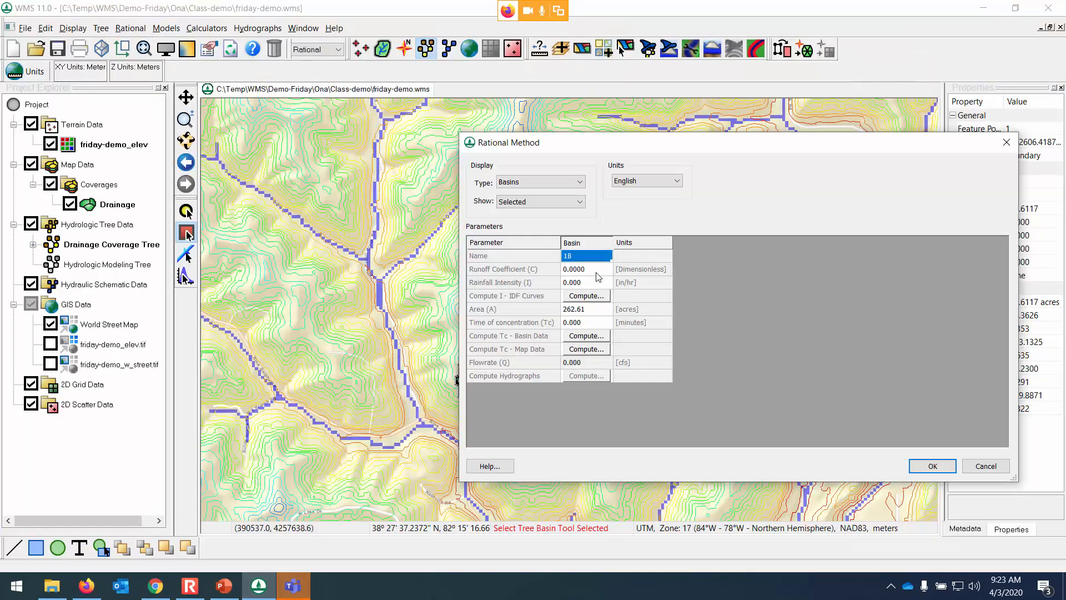
{"action": "type", "text": ".6"}
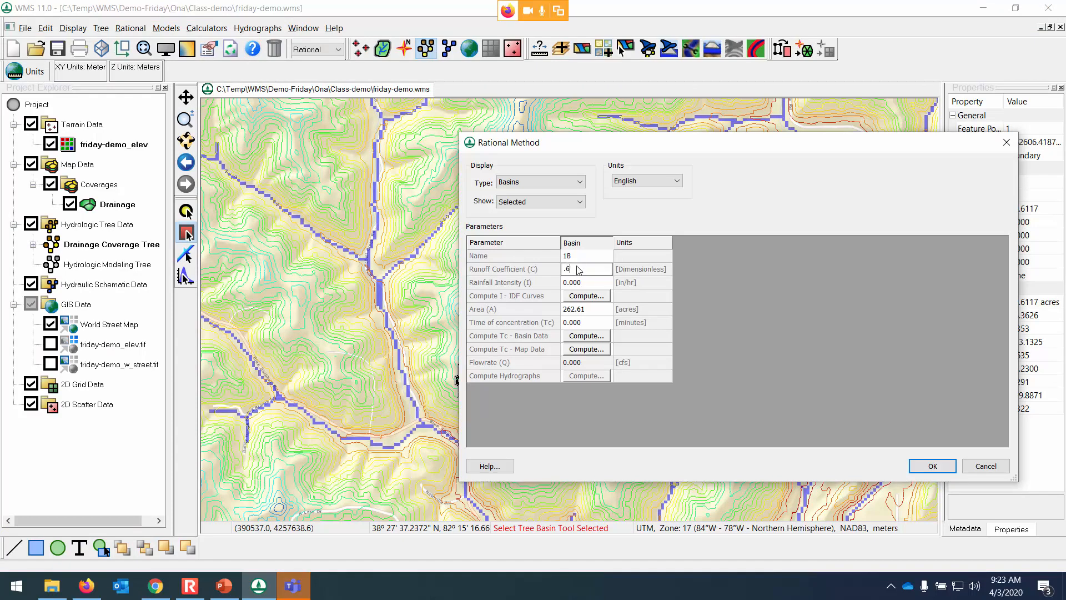
{"action": "left_click", "coordinate": [579, 284]}
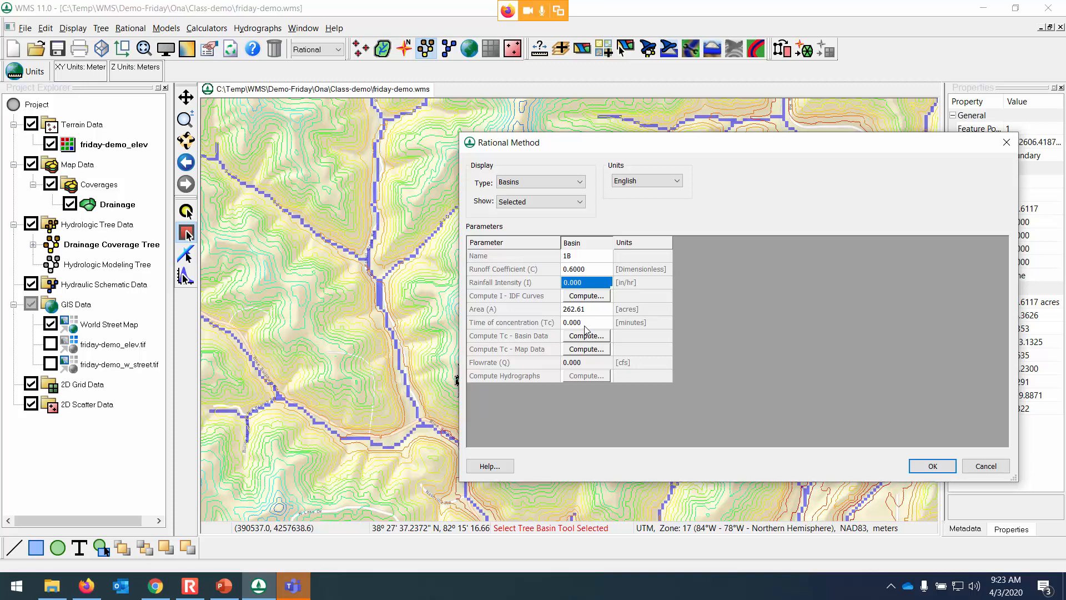
Open the IDF curve computation for basin 1B, choose Compute tc and set Mannings n to 0.03.
{"action": "left_click", "coordinate": [588, 296]}
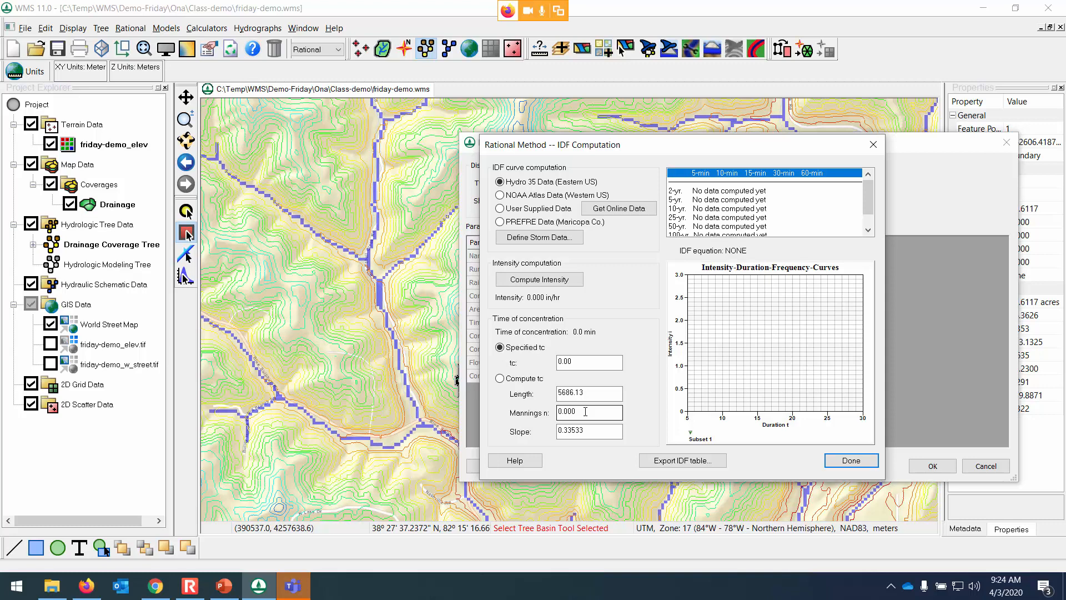
{"action": "double_click", "coordinate": [585, 412]}
{"action": "type", "text": ".03"}
{"action": "left_click", "coordinate": [610, 390]}
{"action": "left_click", "coordinate": [501, 378]}
{"action": "left_click", "coordinate": [568, 412]}
{"action": "left_click_drag", "start_coordinate": [569, 411], "coordinate": [585, 392]}
{"action": "left_click_drag", "start_coordinate": [585, 432], "coordinate": [560, 433]}
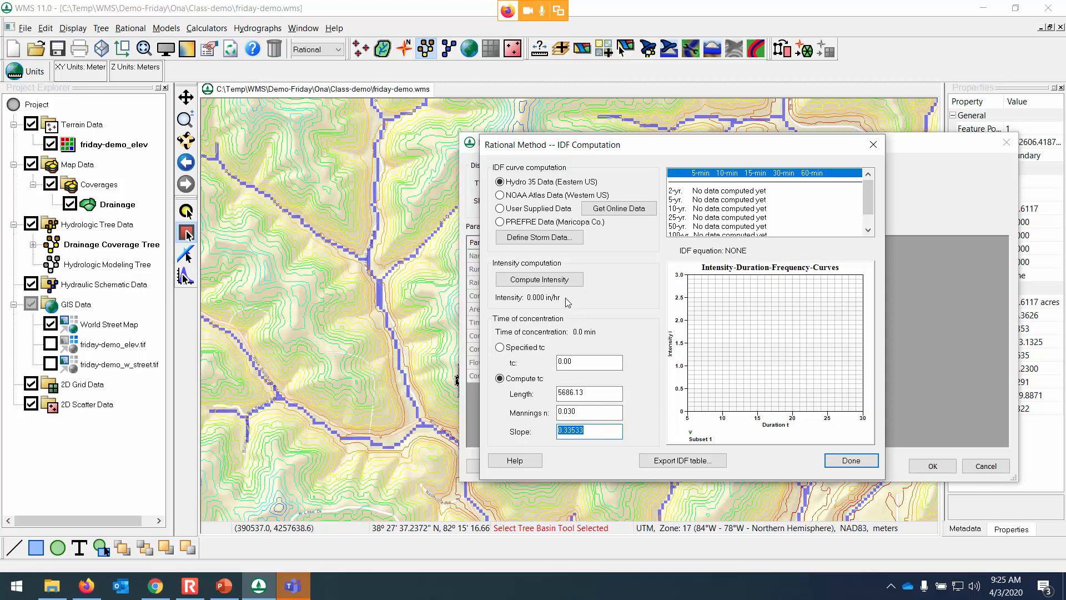
Try to compute the rainfall intensity with the 10-yr IDF curve selected, and close the IDF computation.
{"action": "left_click", "coordinate": [536, 283]}
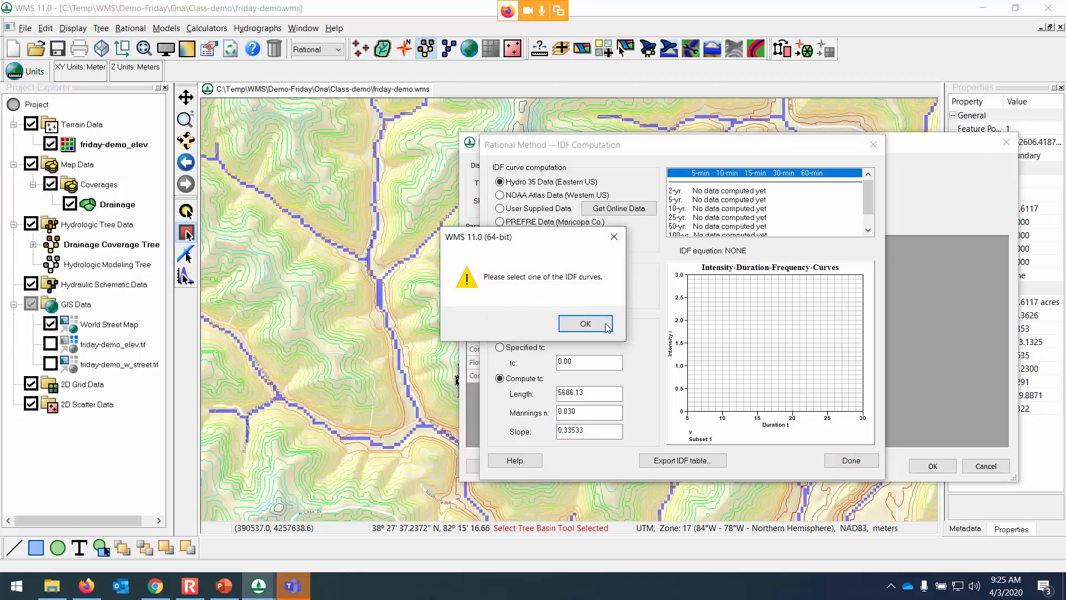
{"action": "key", "text": "Return"}
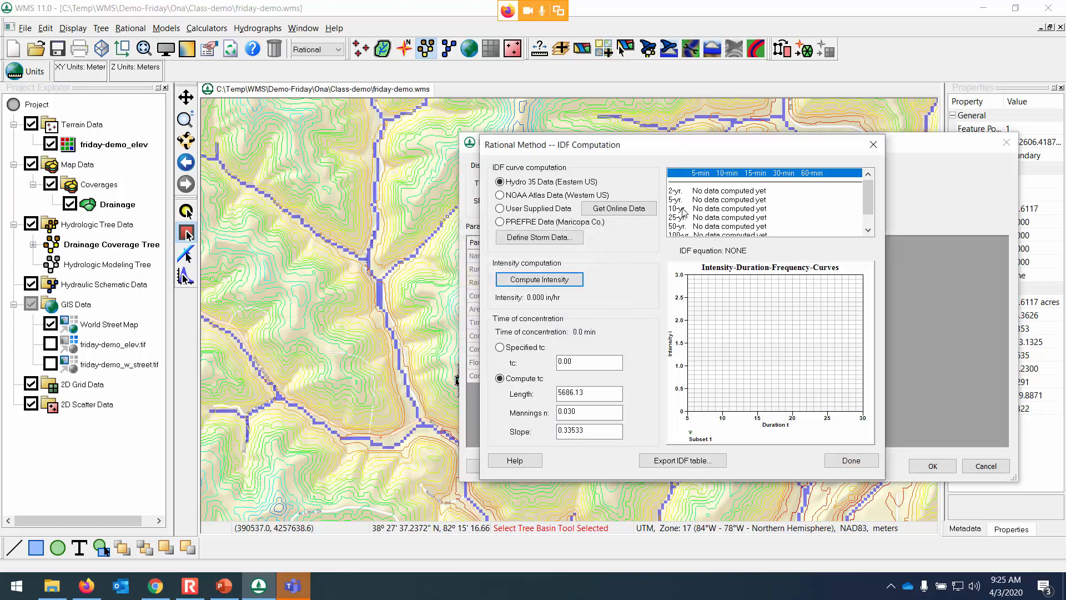
{"action": "left_click", "coordinate": [682, 210]}
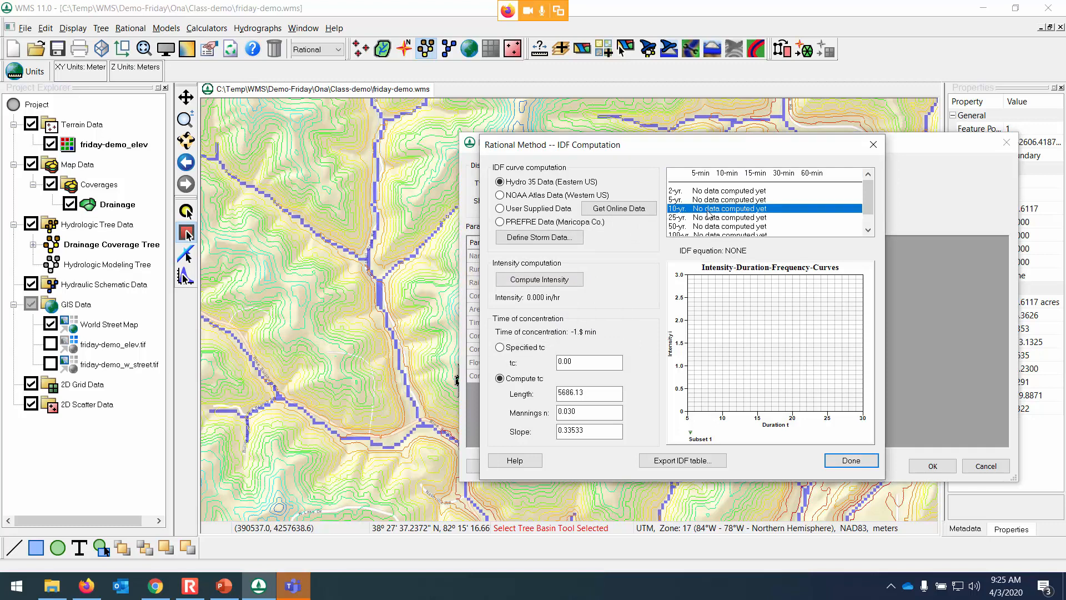
{"action": "left_click", "coordinate": [537, 287]}
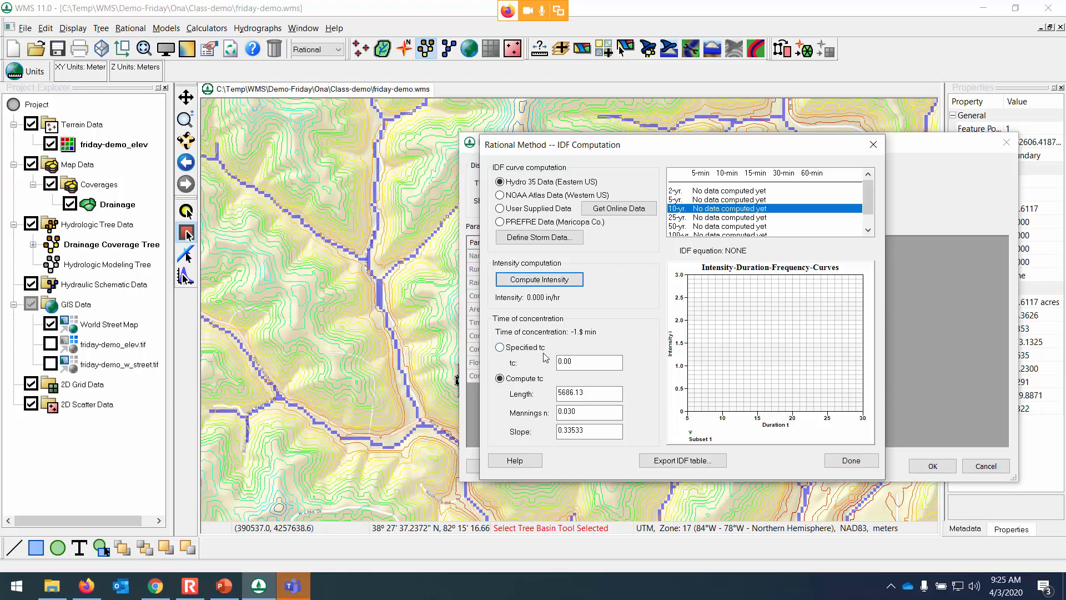
{"action": "left_click", "coordinate": [601, 408]}
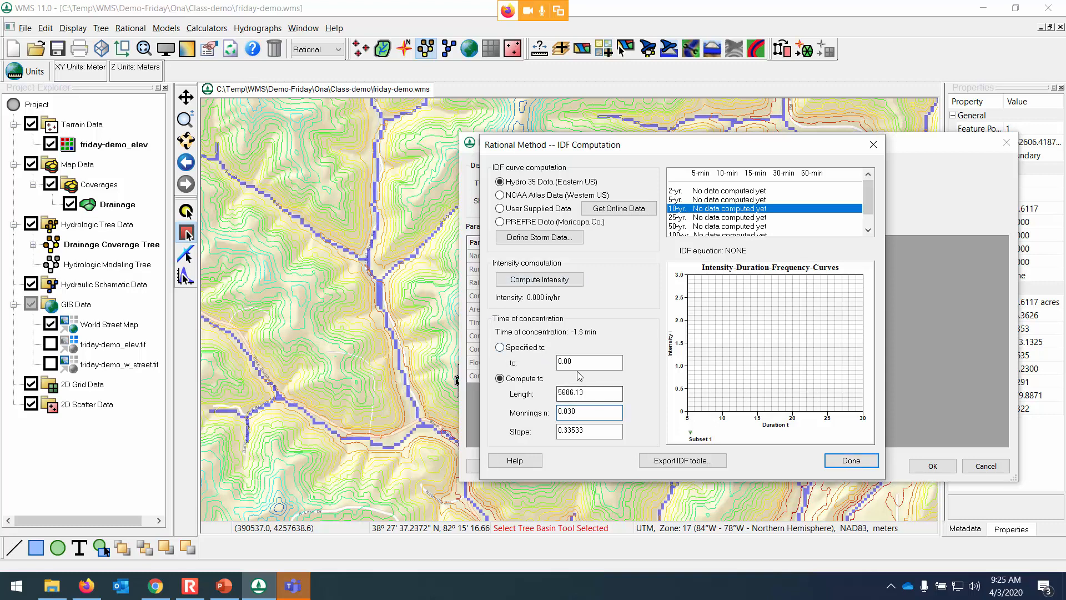
{"action": "left_click", "coordinate": [527, 348]}
{"action": "left_click", "coordinate": [566, 280]}
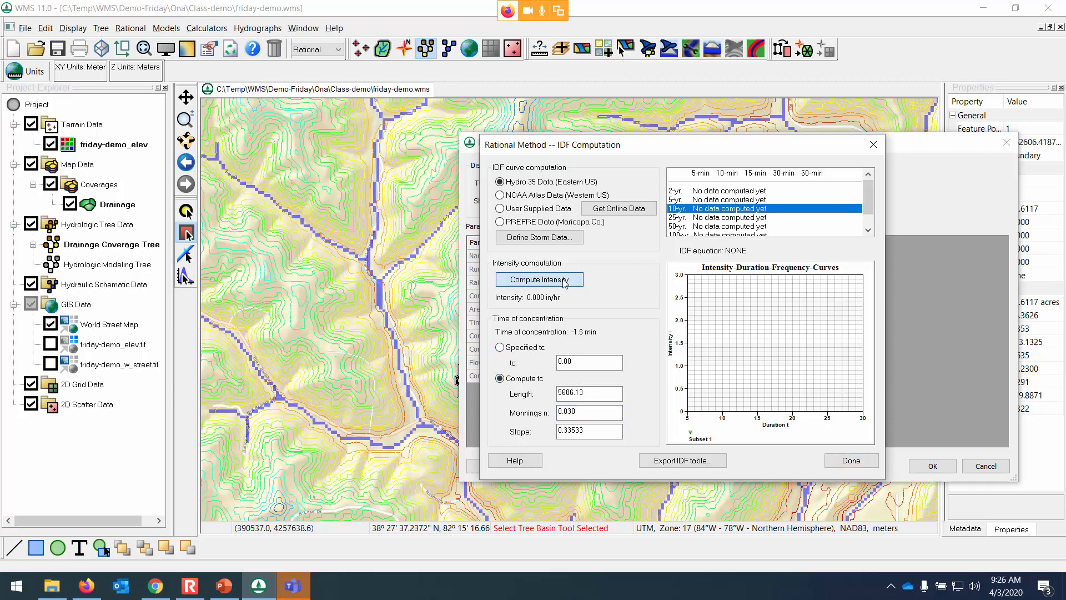
{"action": "left_click", "coordinate": [852, 461]}
Briefly open the basin-data Tc computation, and retry the 10-yr intensity computation in the IDF dialog before closing it.
{"action": "left_click", "coordinate": [604, 338]}
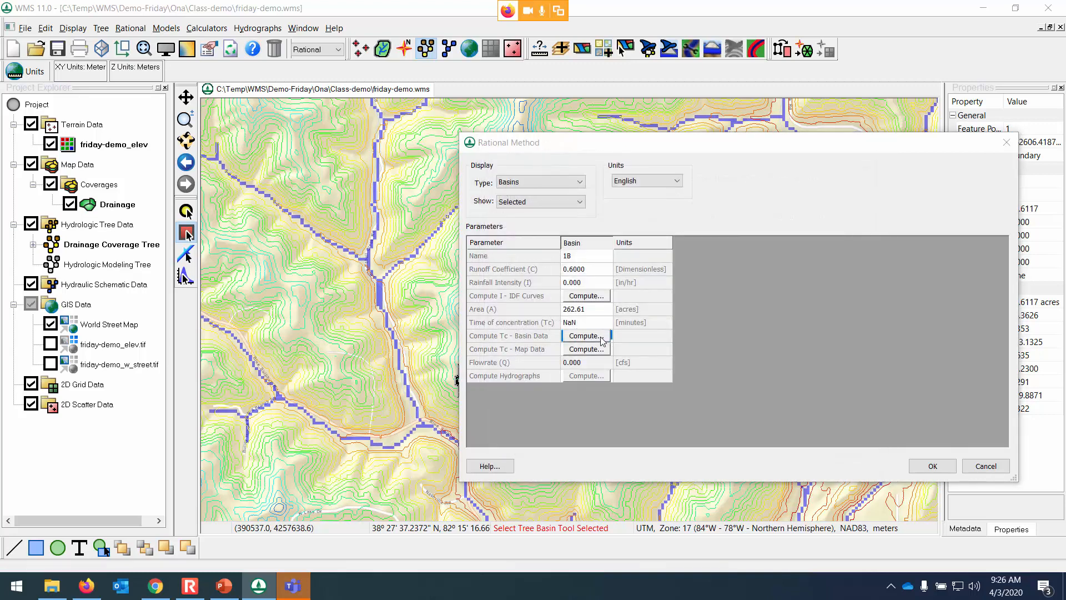
{"action": "left_click", "coordinate": [850, 466]}
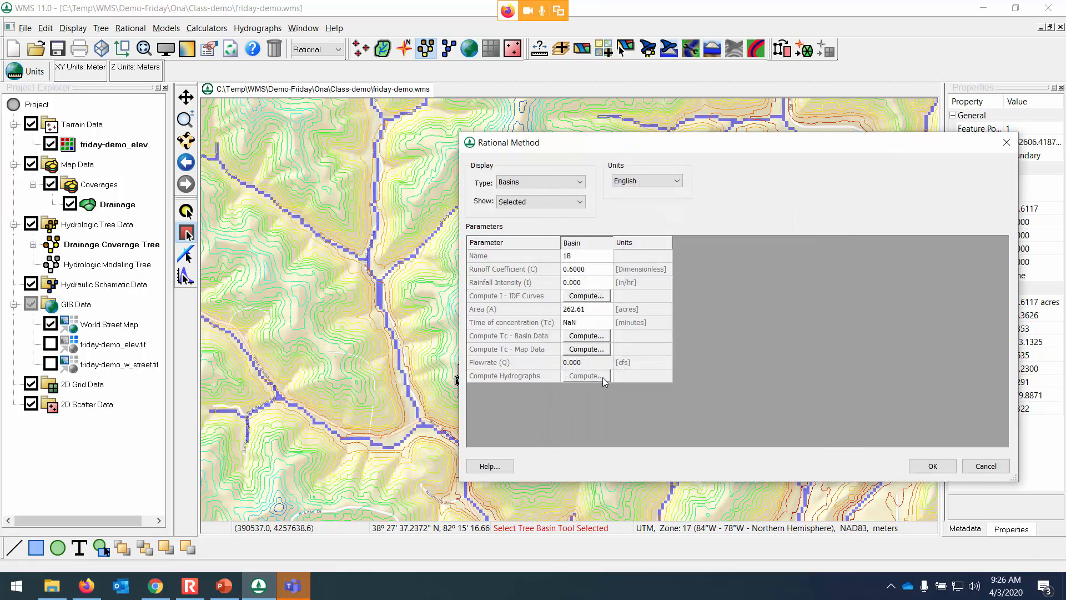
{"action": "left_click", "coordinate": [599, 300]}
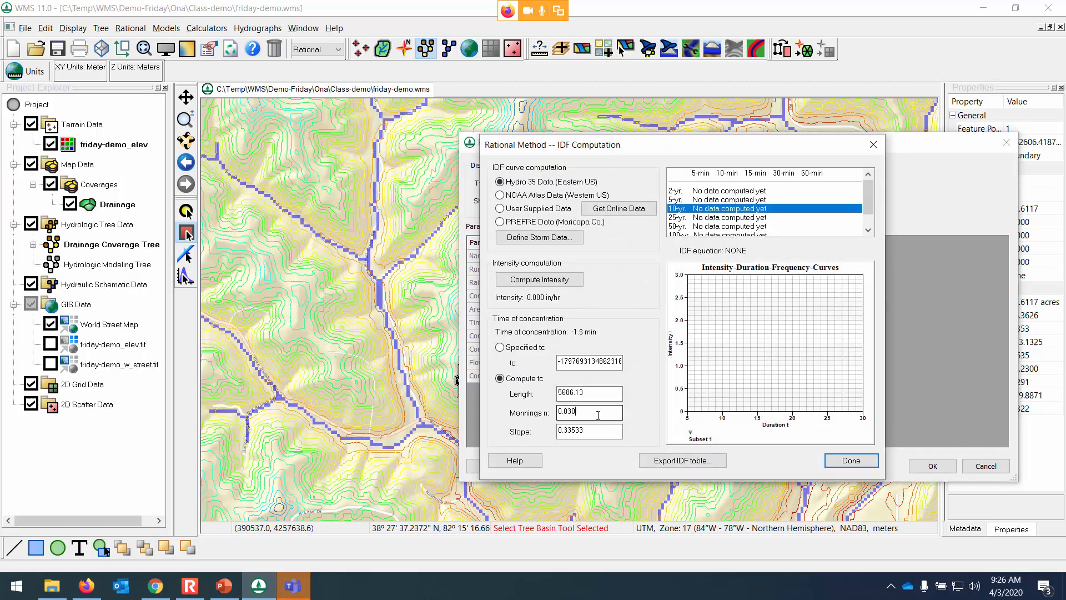
{"action": "left_click", "coordinate": [571, 285]}
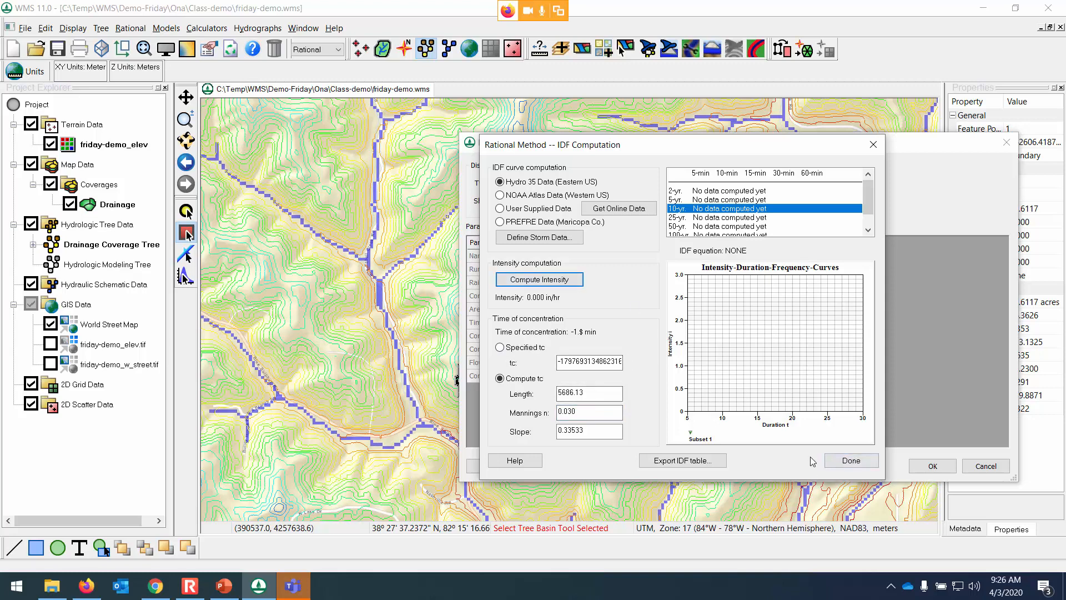
{"action": "left_click", "coordinate": [843, 462]}
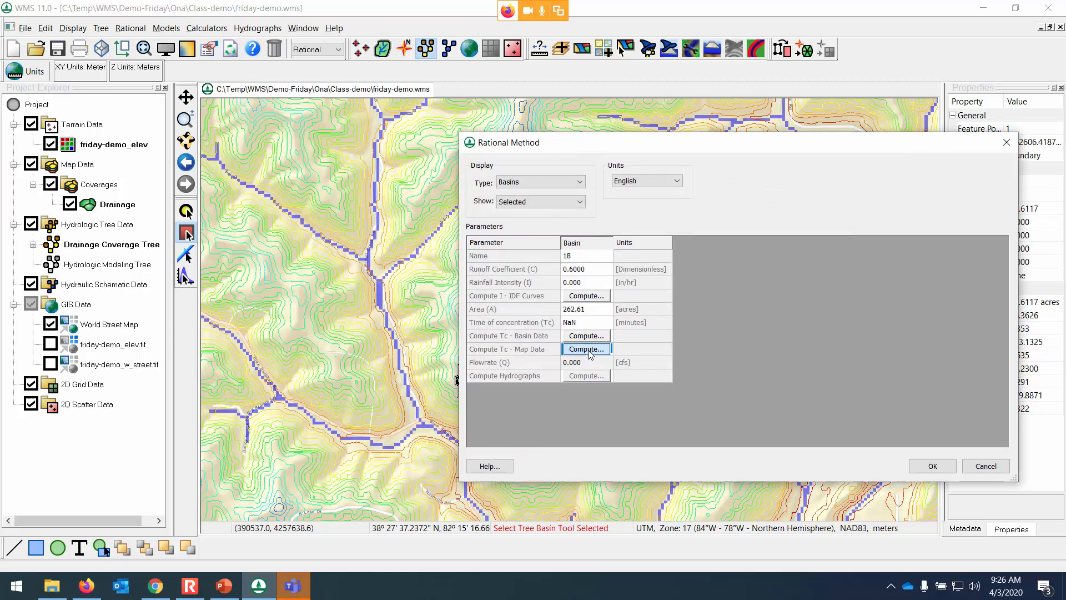
Open basin 1B's basin-data Tc computation and review the lag time option and the available time of concentration methods.
{"action": "left_click", "coordinate": [588, 350]}
{"action": "left_click", "coordinate": [617, 325]}
{"action": "left_click", "coordinate": [654, 323]}
{"action": "left_click", "coordinate": [581, 336]}
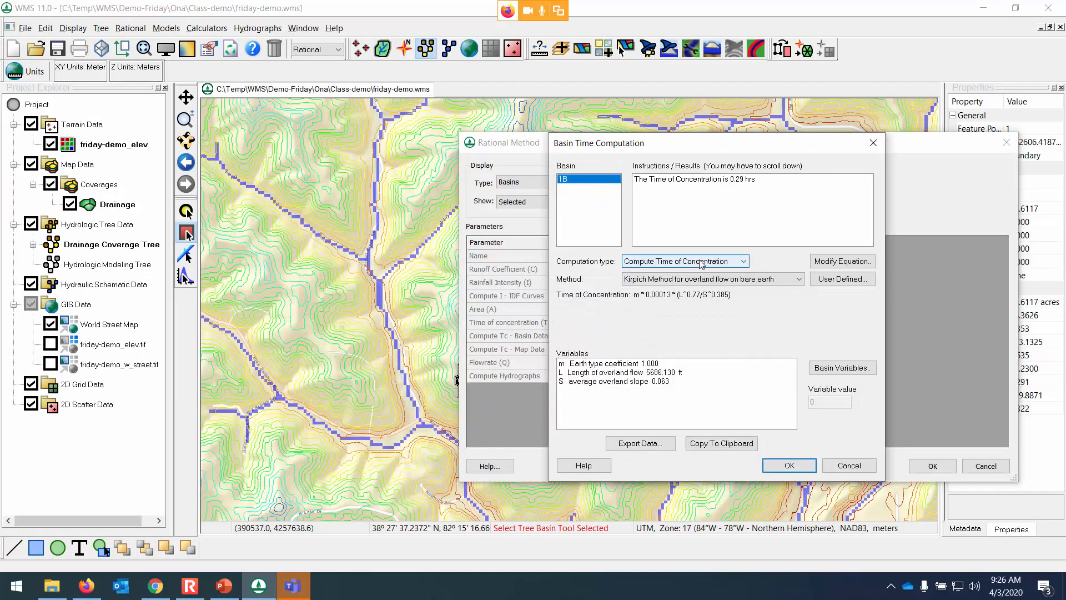
{"action": "left_click", "coordinate": [653, 266]}
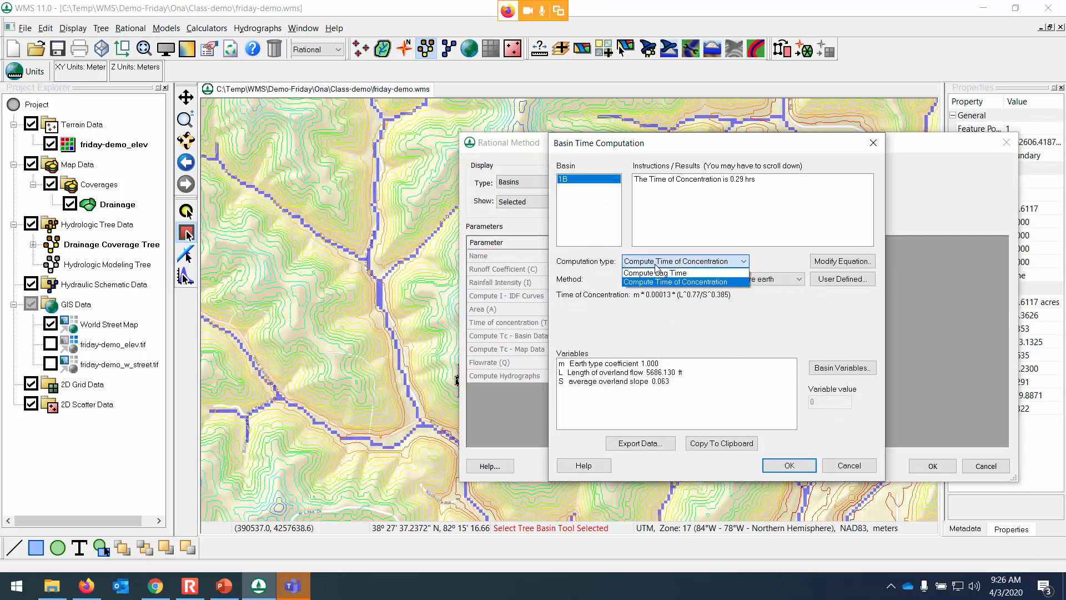
{"action": "left_click", "coordinate": [659, 272]}
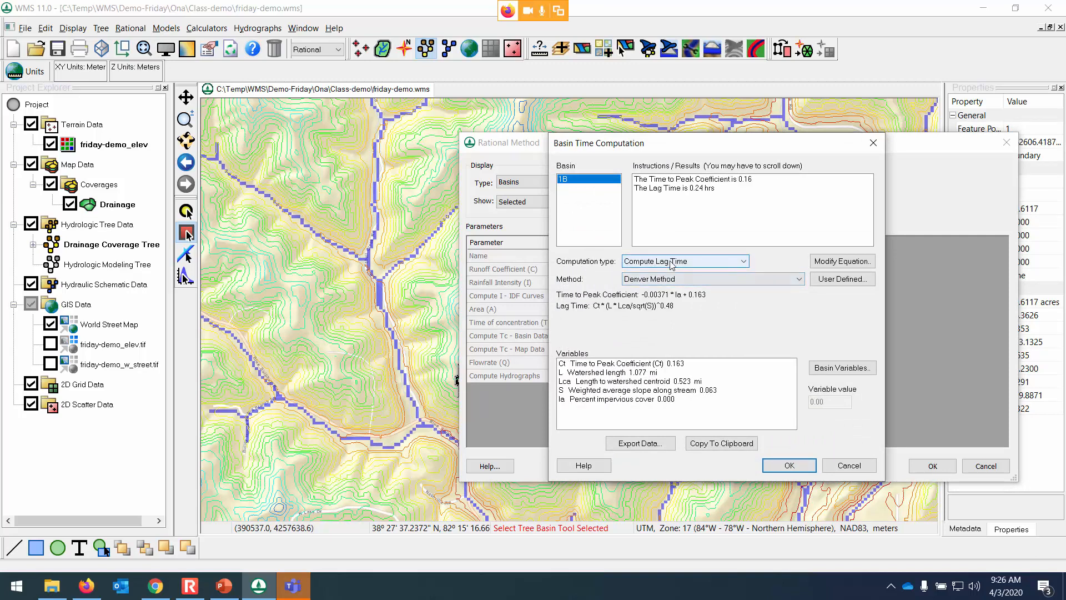
{"action": "left_click", "coordinate": [671, 265]}
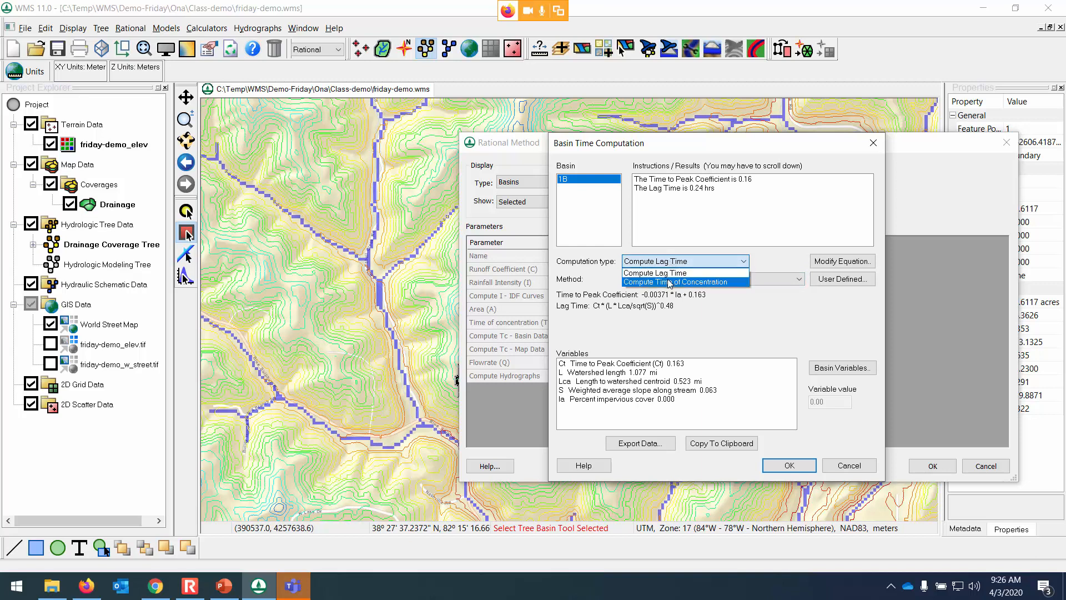
{"action": "left_click", "coordinate": [668, 283]}
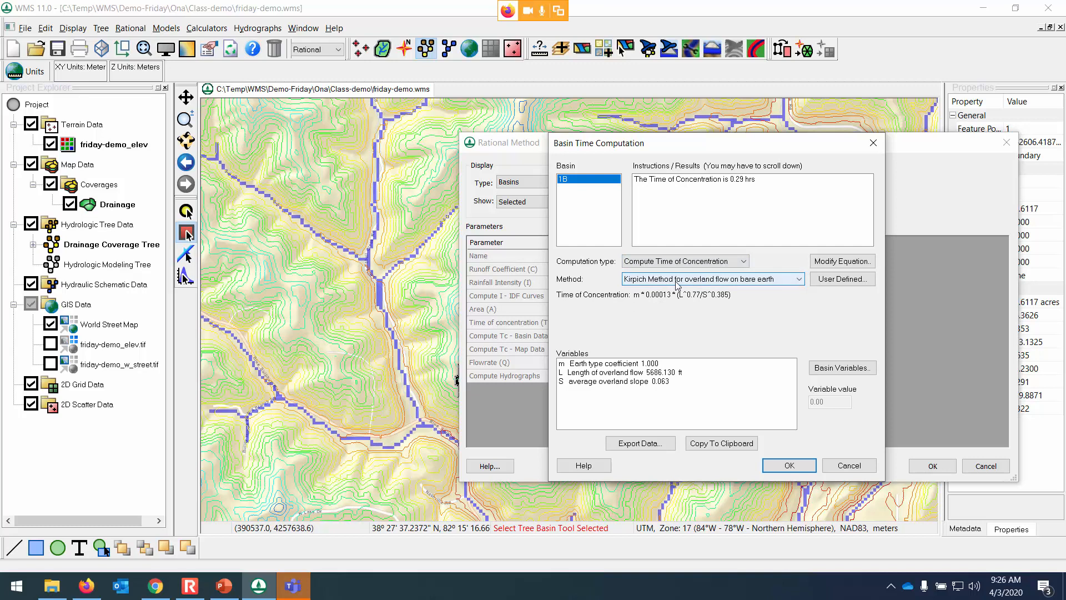
{"action": "left_click", "coordinate": [677, 283]}
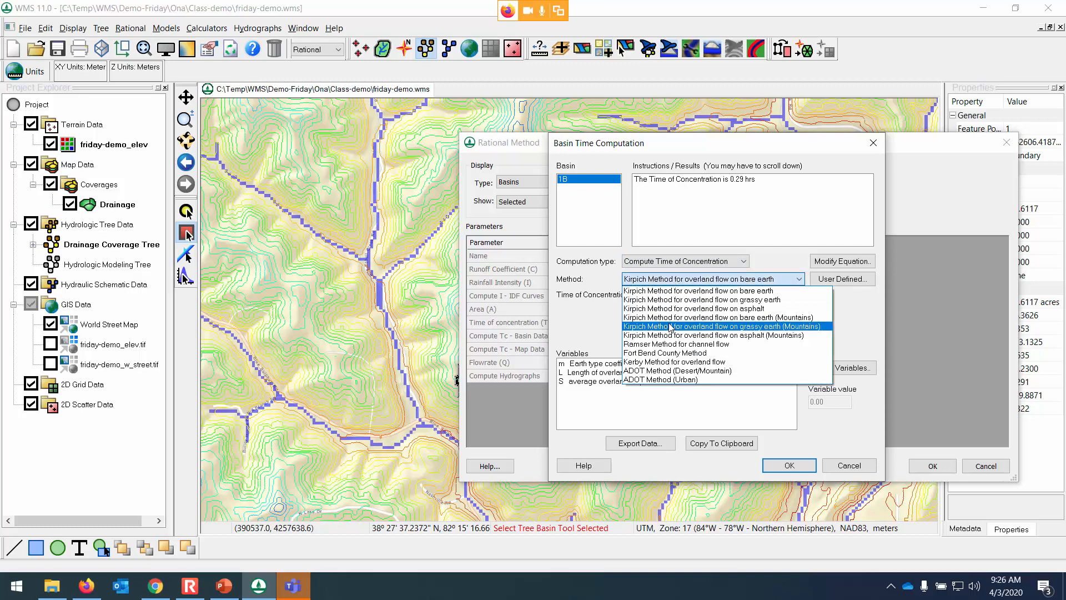
Set basin 1B's time computation to Compute Lag Time with the SCS Method.
{"action": "left_click", "coordinate": [672, 262]}
{"action": "left_click", "coordinate": [672, 262]}
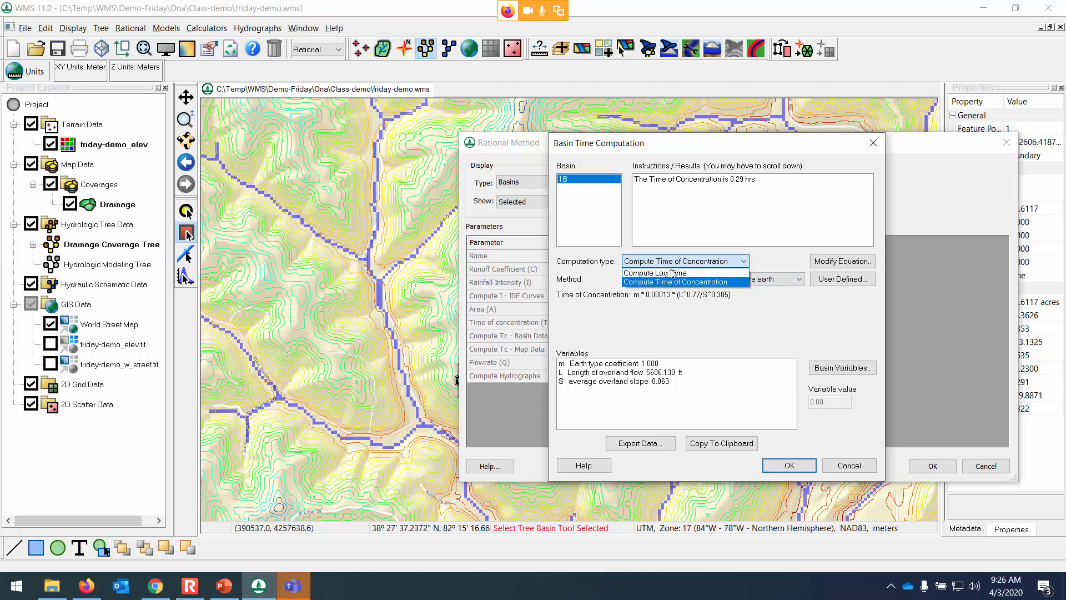
{"action": "left_click", "coordinate": [672, 272]}
{"action": "left_click", "coordinate": [672, 273]}
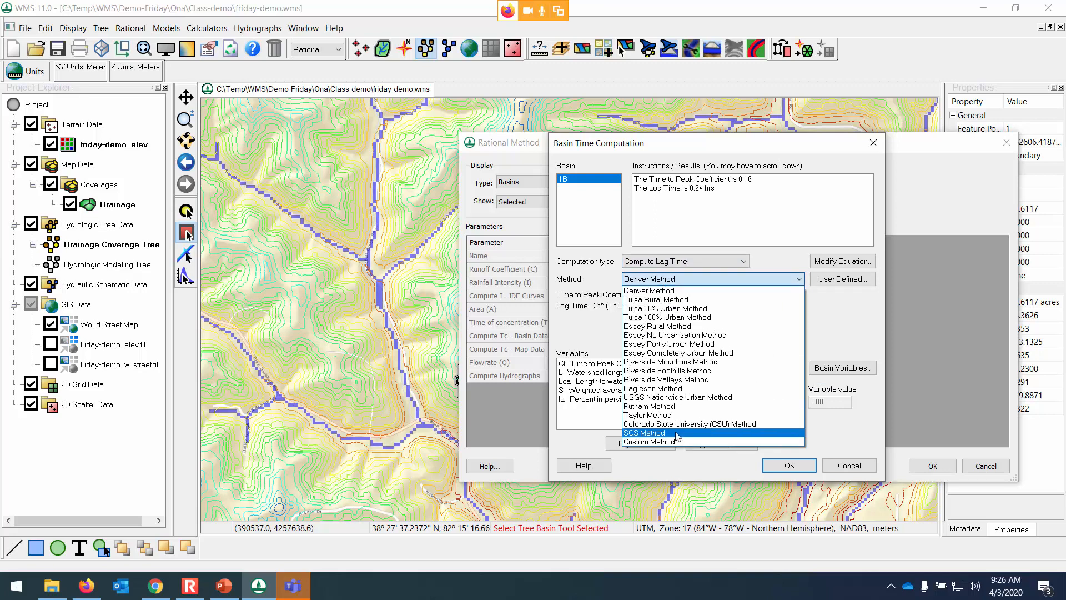
{"action": "left_click", "coordinate": [677, 434]}
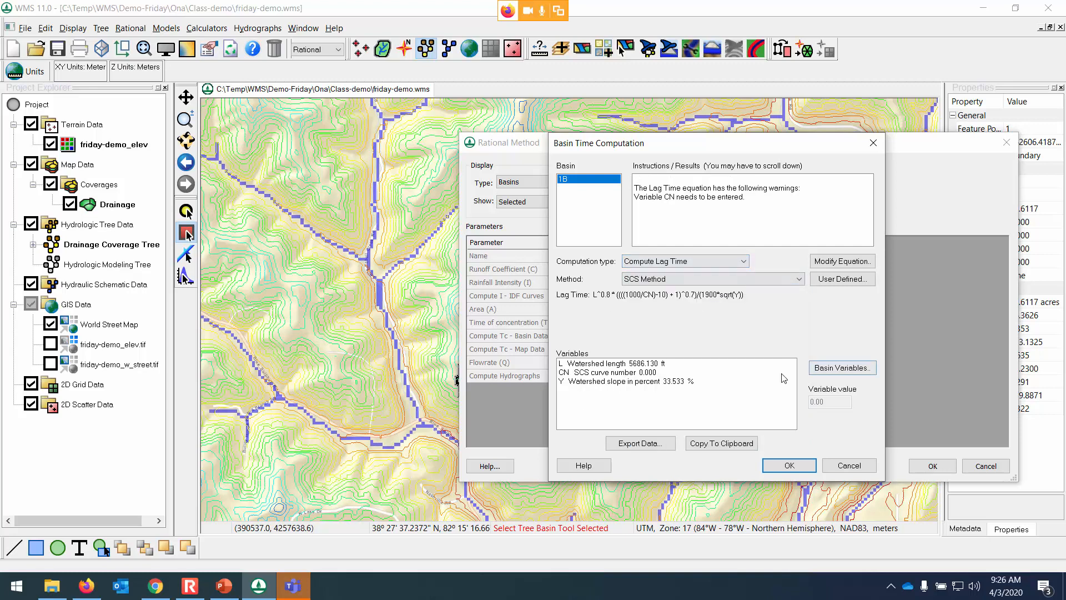
Set the SCS curve number (CN) to 75 and accept basin 1B's time computation.
{"action": "left_click", "coordinate": [648, 375]}
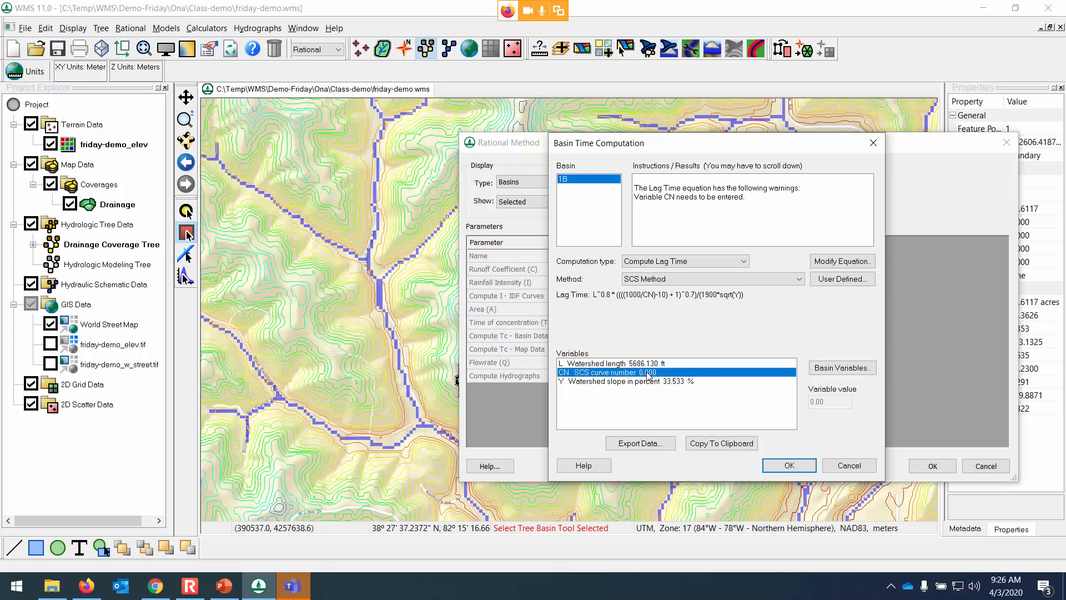
{"action": "double_click", "coordinate": [836, 400]}
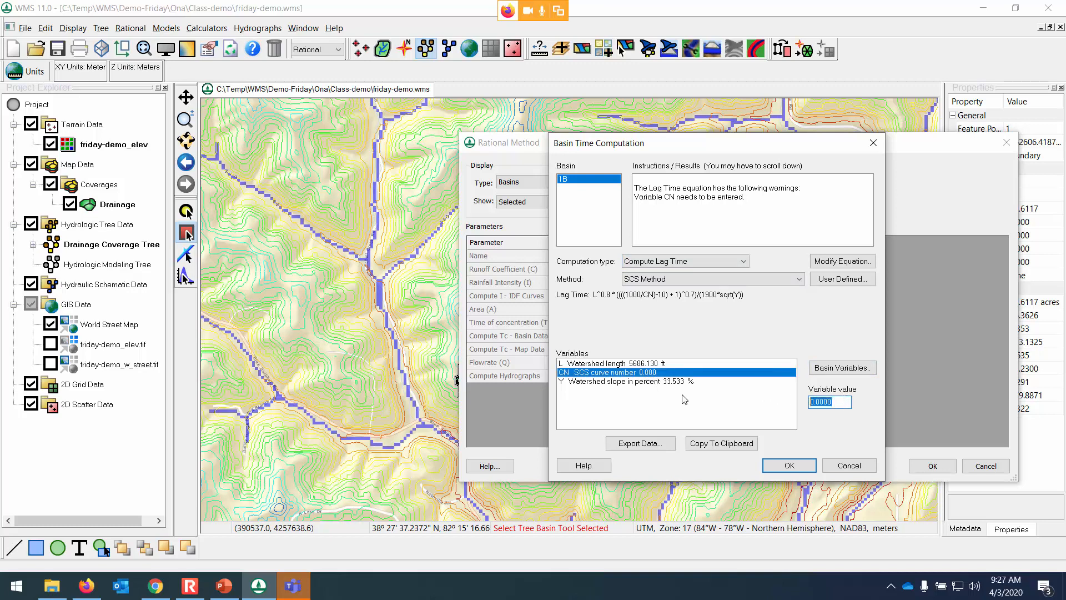
{"action": "type", "text": "75"}
{"action": "left_click", "coordinate": [803, 463]}
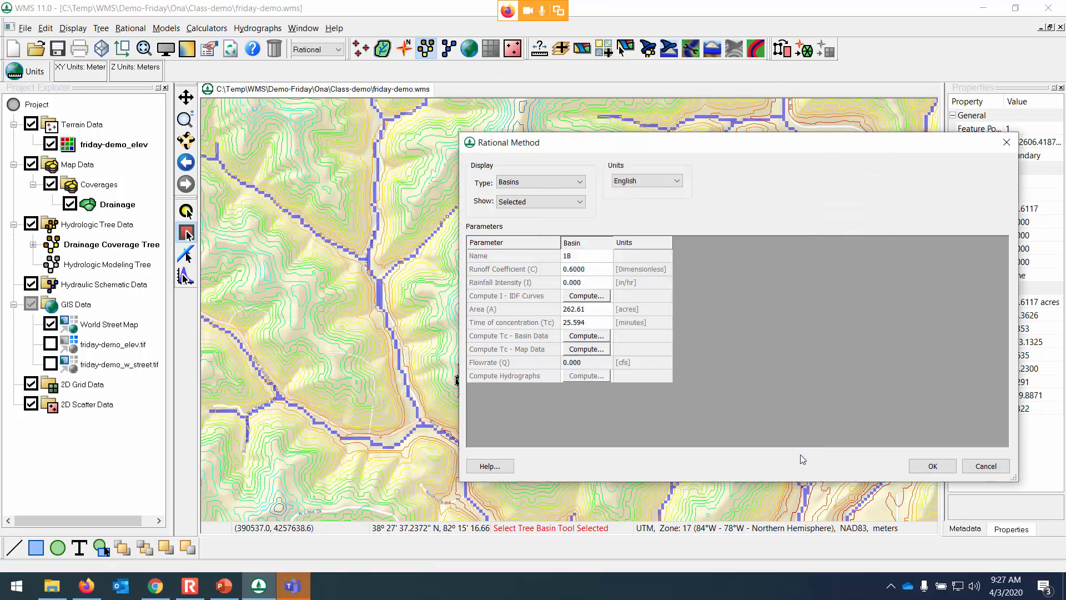
Check basin 1B's time of concentration in the IDF computation and review the settings of its basin-data Tc computation.
{"action": "left_click", "coordinate": [581, 326]}
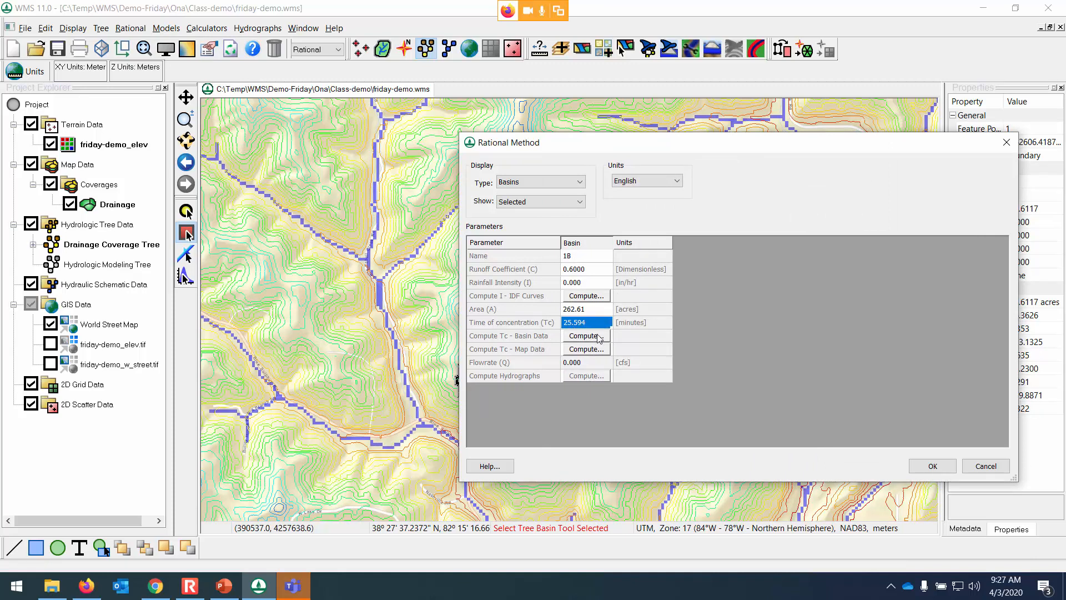
{"action": "left_click", "coordinate": [605, 299]}
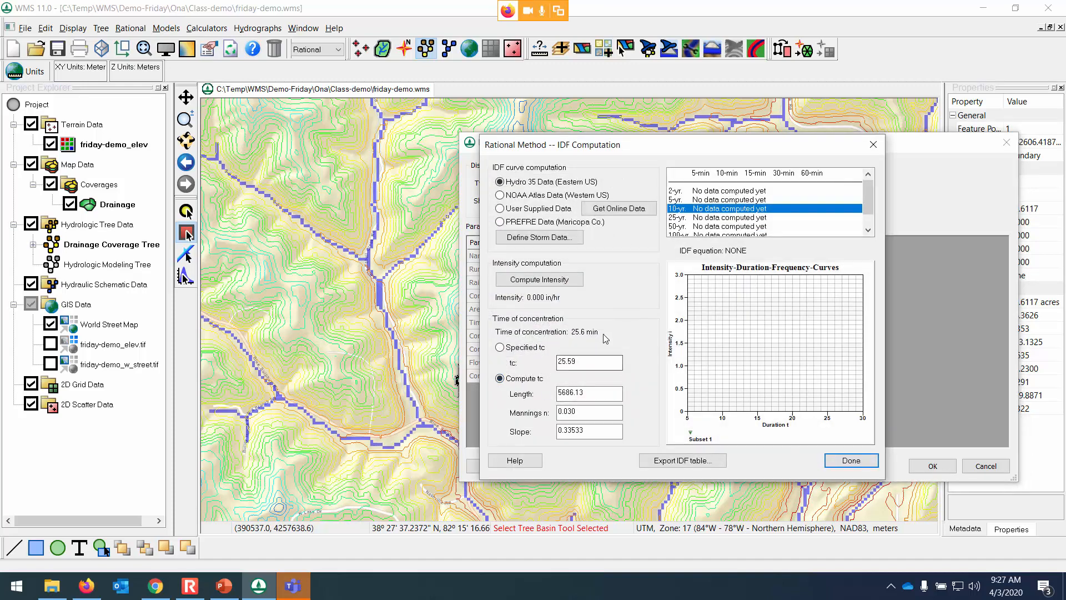
{"action": "left_click", "coordinate": [851, 461]}
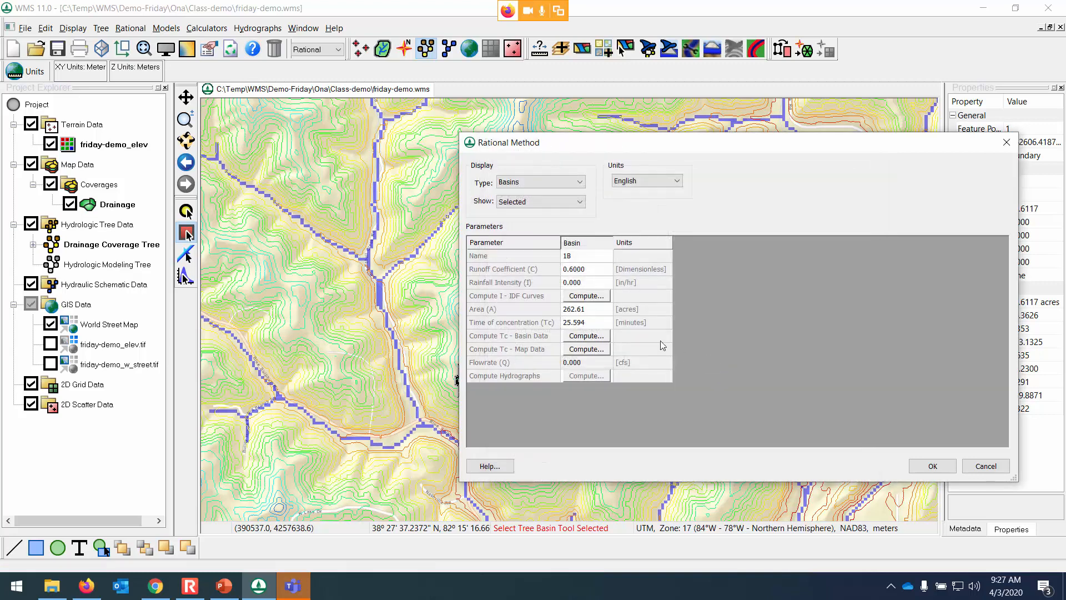
{"action": "left_click", "coordinate": [597, 337]}
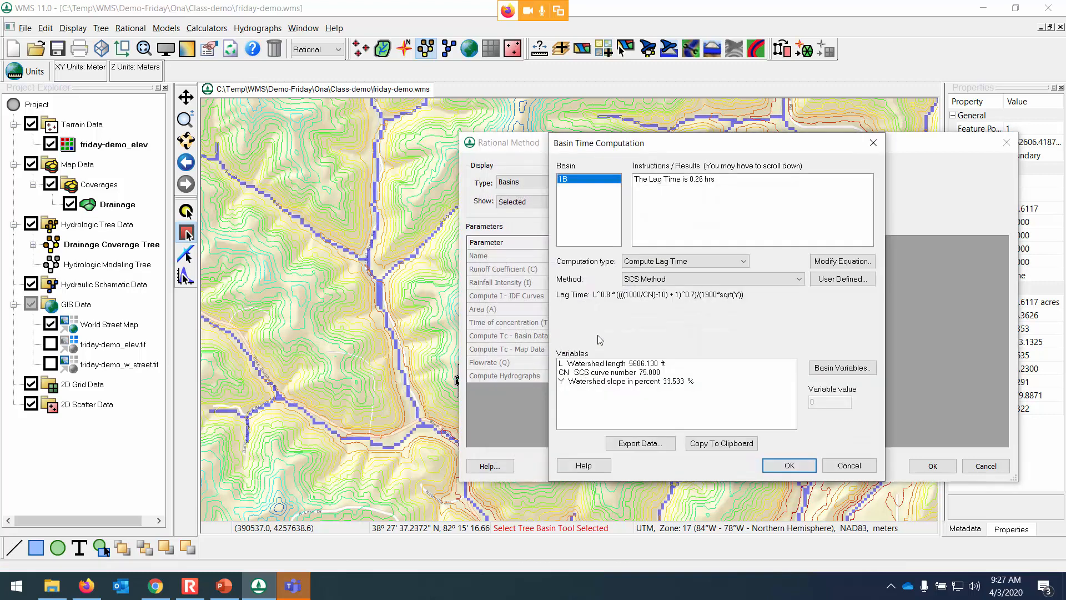
{"action": "left_click", "coordinate": [798, 464]}
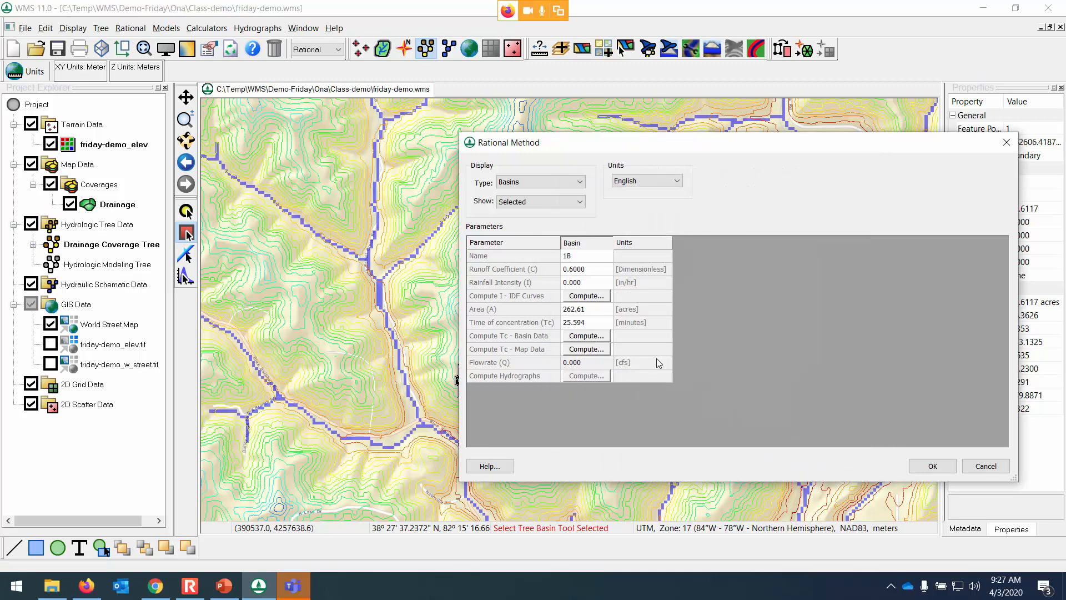
{"action": "left_click", "coordinate": [588, 327]}
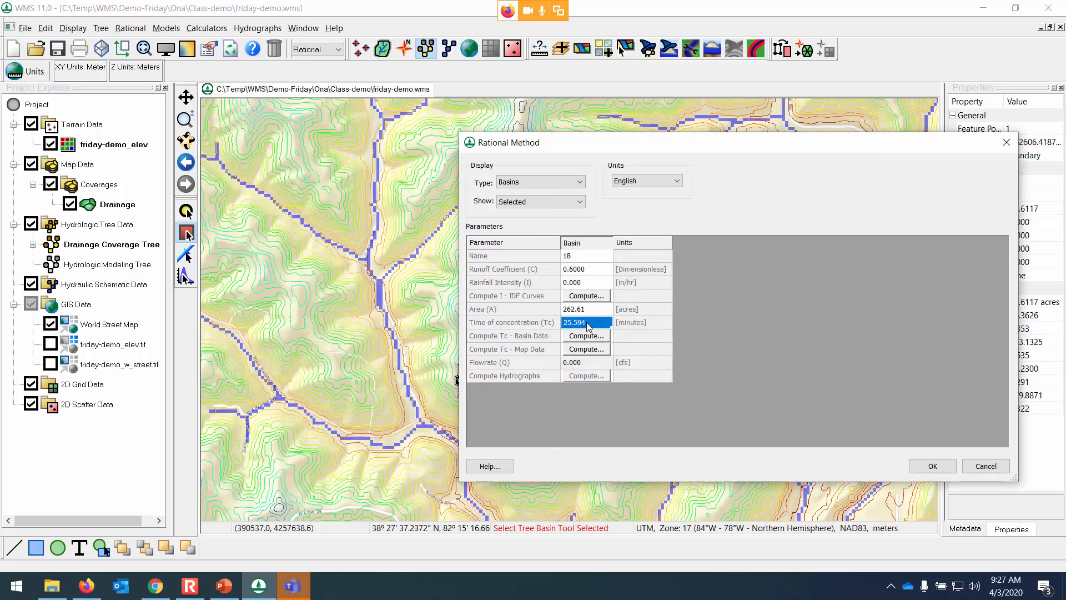
Reopen basin 1B's IDF computation, try to compute the 10-yr intensity, and open and cancel the Hydro 35 storm data definition.
{"action": "left_click", "coordinate": [592, 295]}
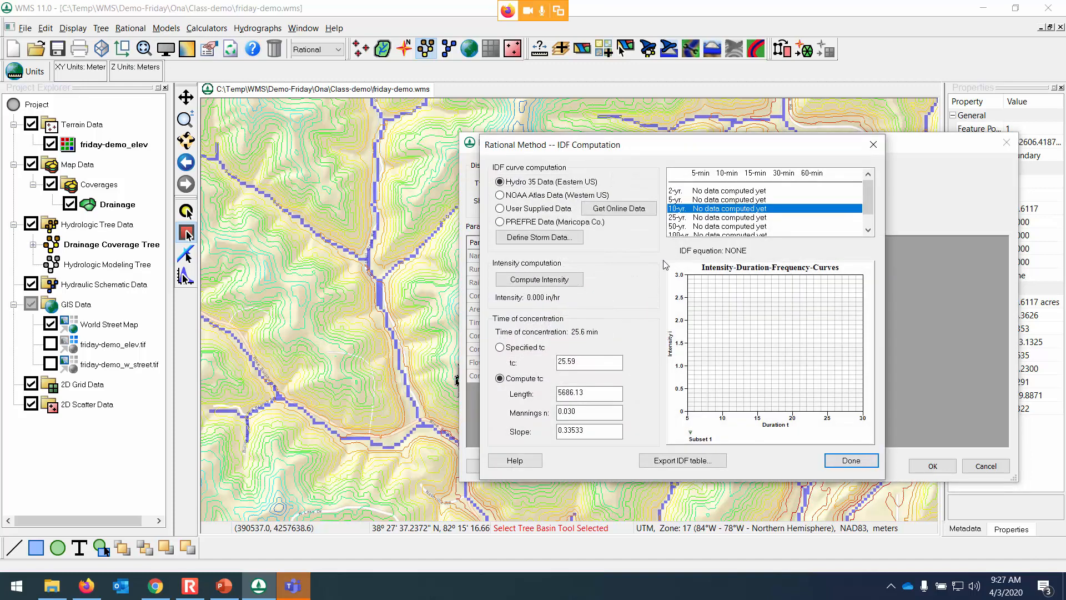
{"action": "left_click", "coordinate": [565, 284]}
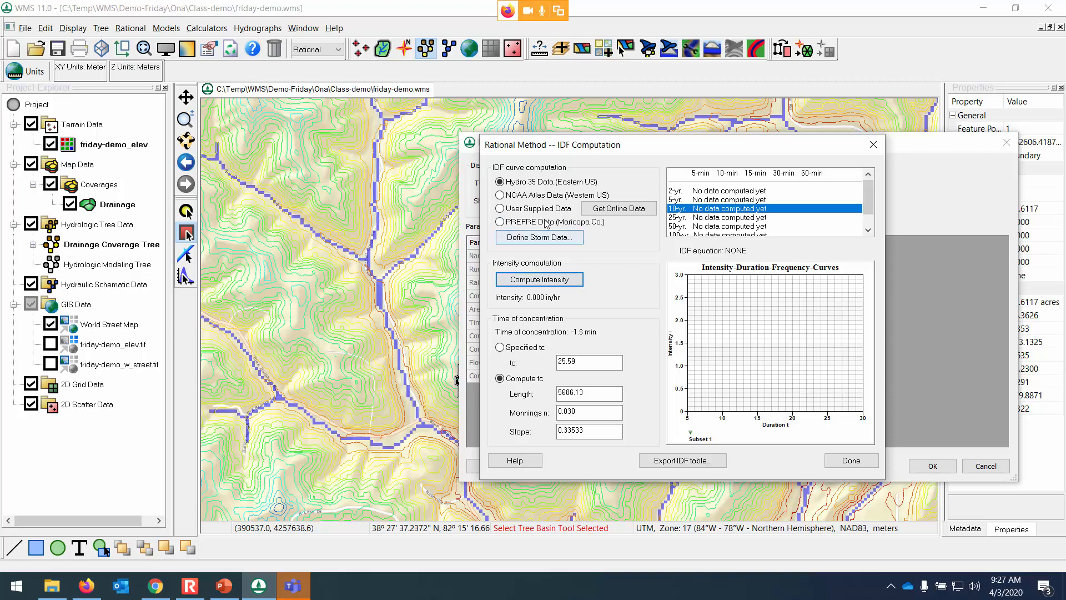
{"action": "left_click", "coordinate": [537, 237]}
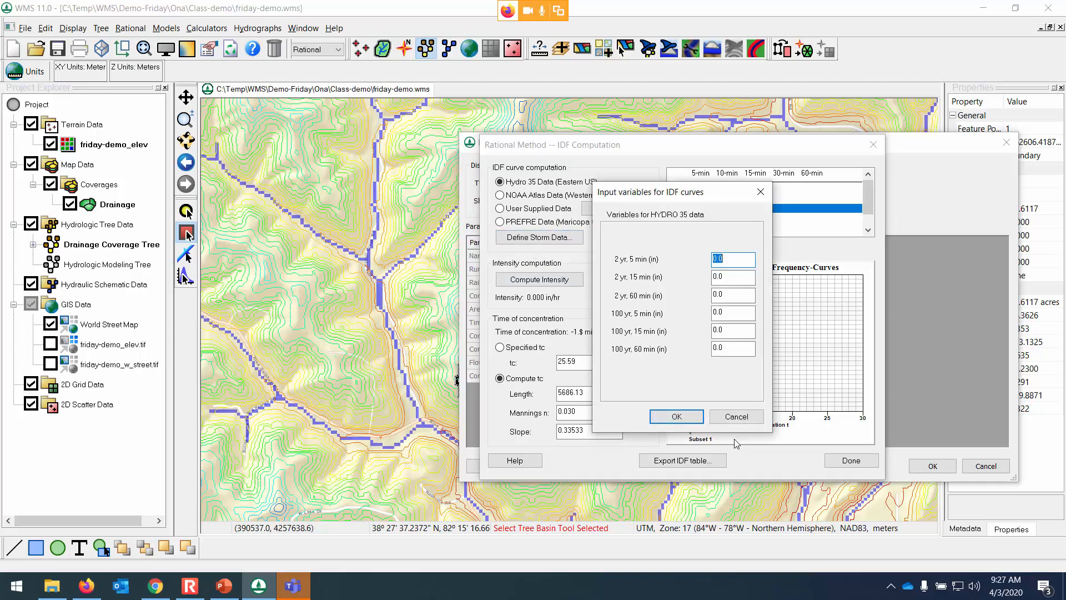
{"action": "left_click", "coordinate": [736, 420]}
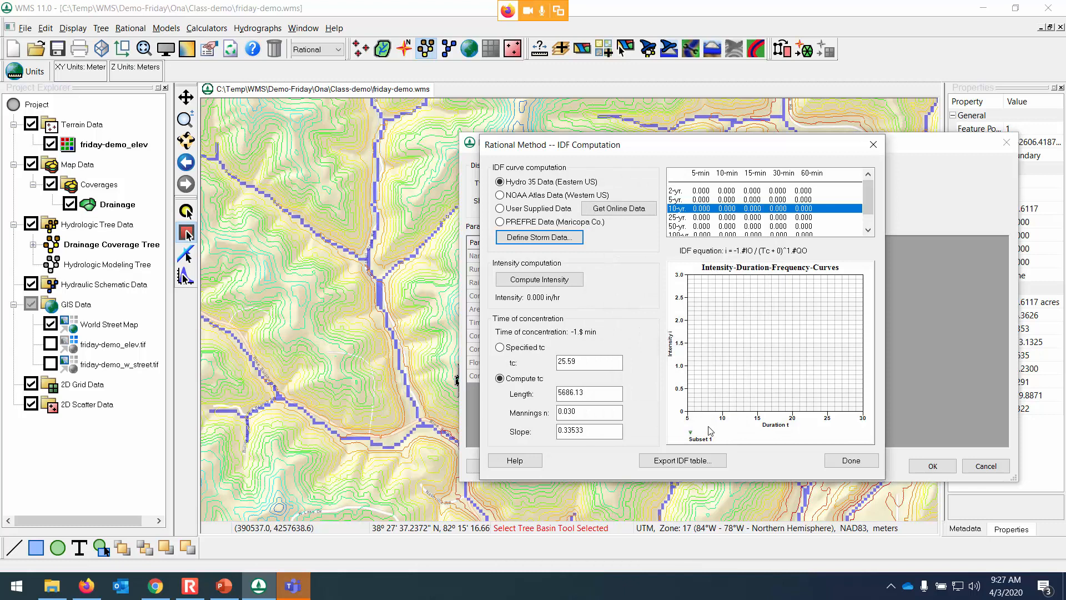
Switch the time of concentration to Specified tc and try to compute the intensity for the 10-yr curve.
{"action": "left_click", "coordinate": [516, 348]}
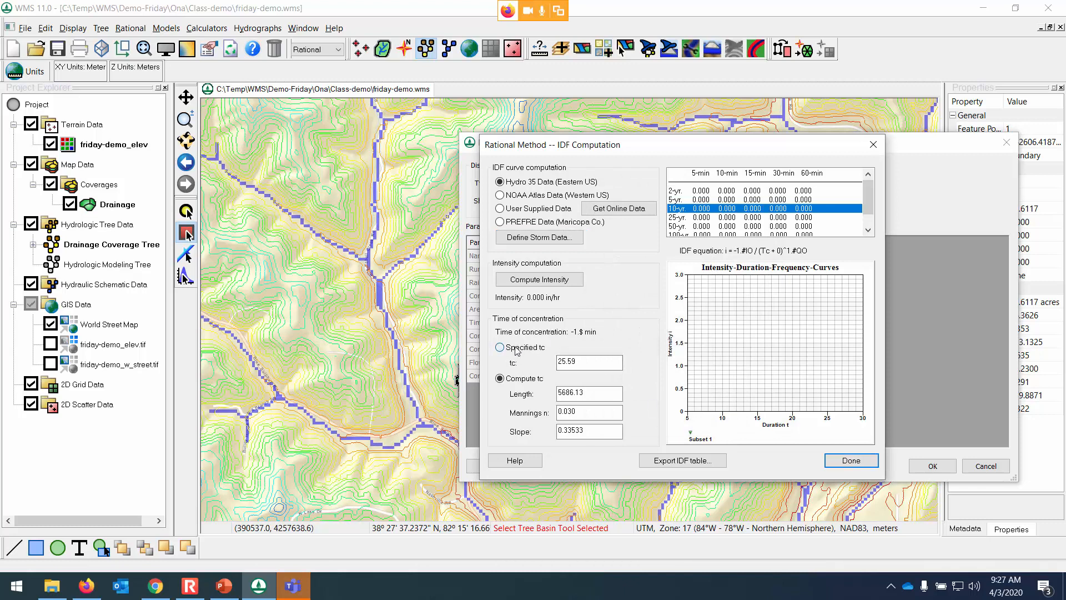
{"action": "left_click", "coordinate": [544, 280]}
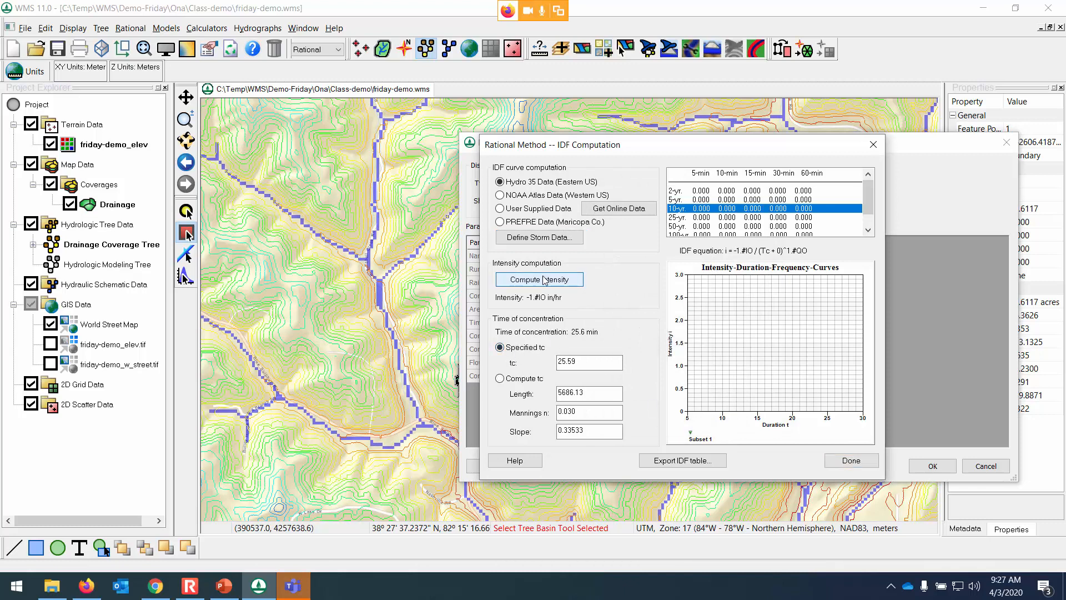
{"action": "left_click", "coordinate": [723, 217]}
{"action": "left_click", "coordinate": [721, 208]}
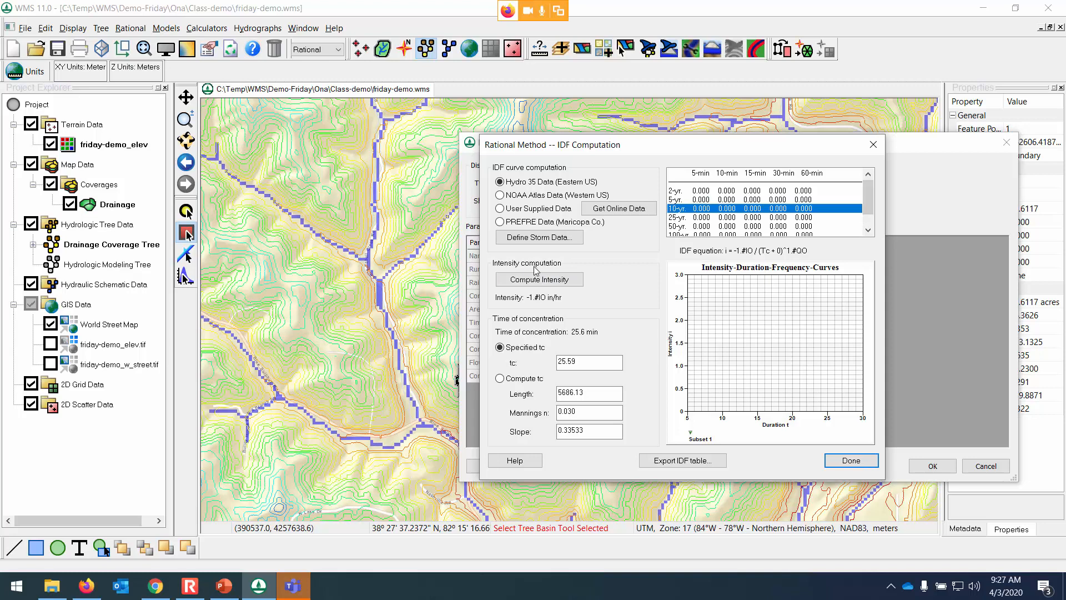
{"action": "left_click", "coordinate": [540, 279]}
{"action": "left_click", "coordinate": [542, 282]}
Get the IDF curve data online and compute the 10-yr rainfall intensity using the specified tc.
{"action": "left_click", "coordinate": [621, 211]}
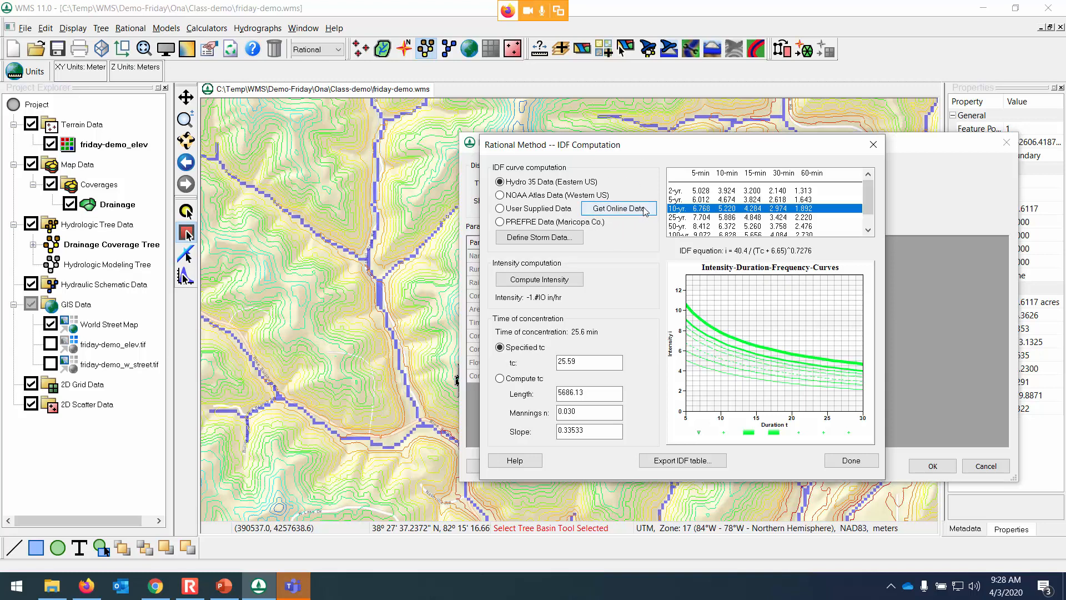
{"action": "left_click", "coordinate": [572, 280]}
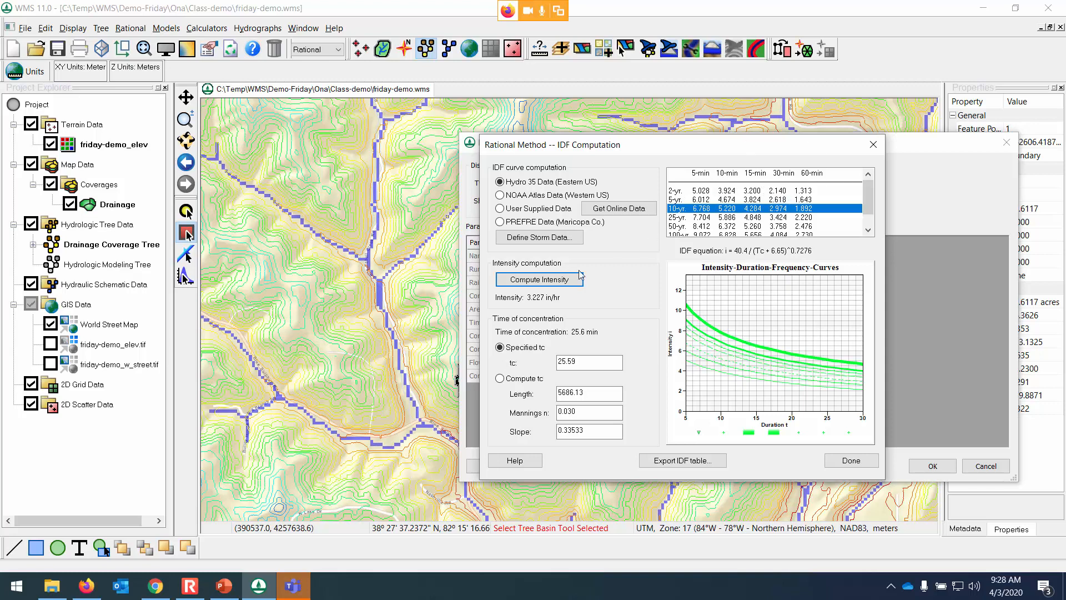
{"action": "left_click", "coordinate": [558, 278]}
Switch the time of concentration to Compute tc and recompute the 10-yr rainfall intensity.
{"action": "left_click_drag", "start_coordinate": [580, 361], "coordinate": [560, 361]}
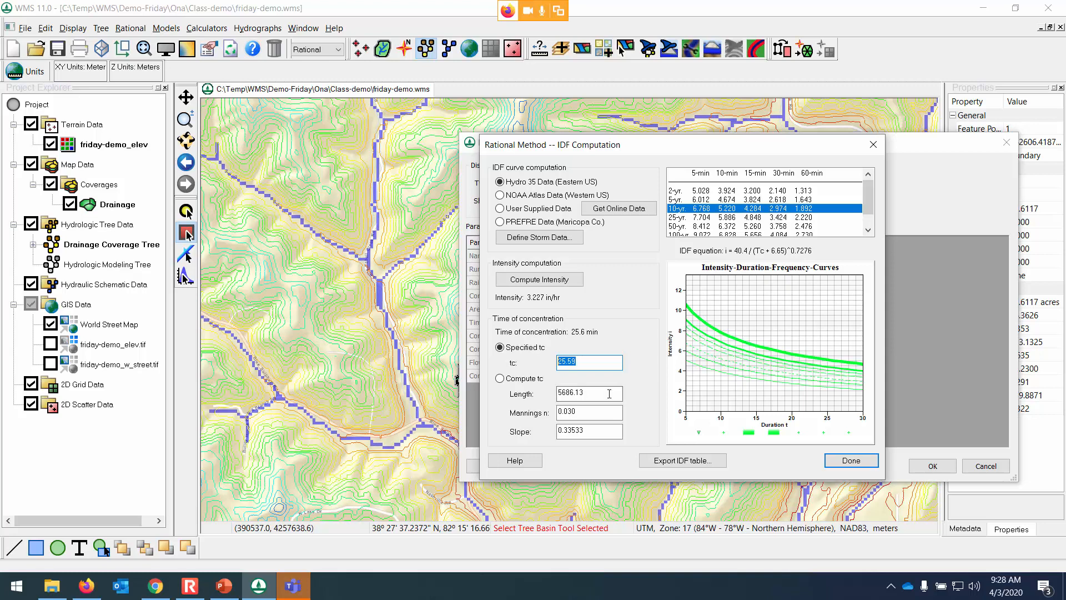
{"action": "left_click", "coordinate": [526, 382]}
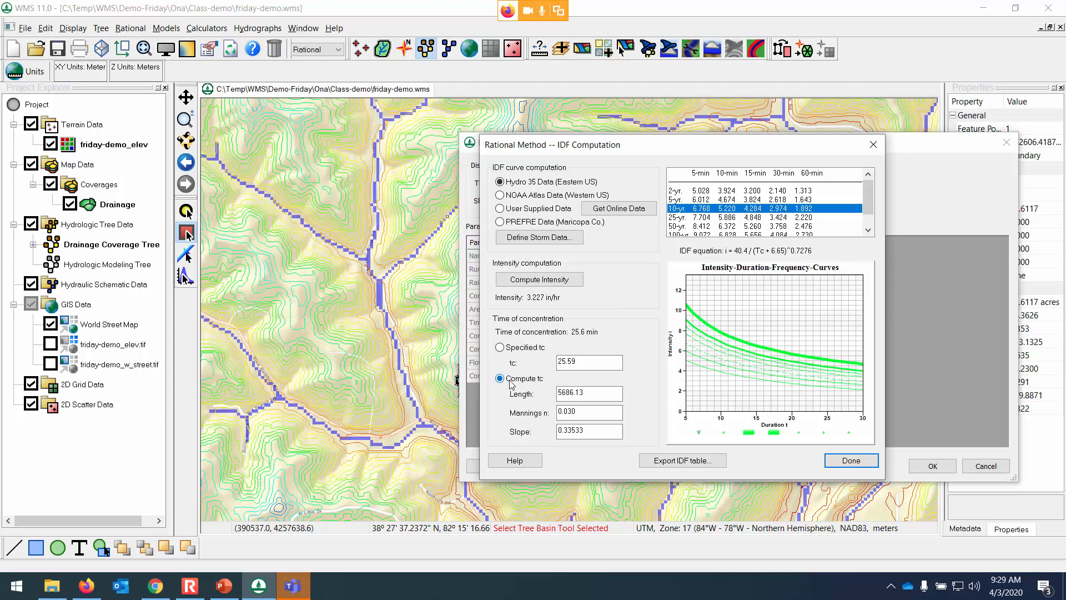
{"action": "left_click", "coordinate": [591, 413]}
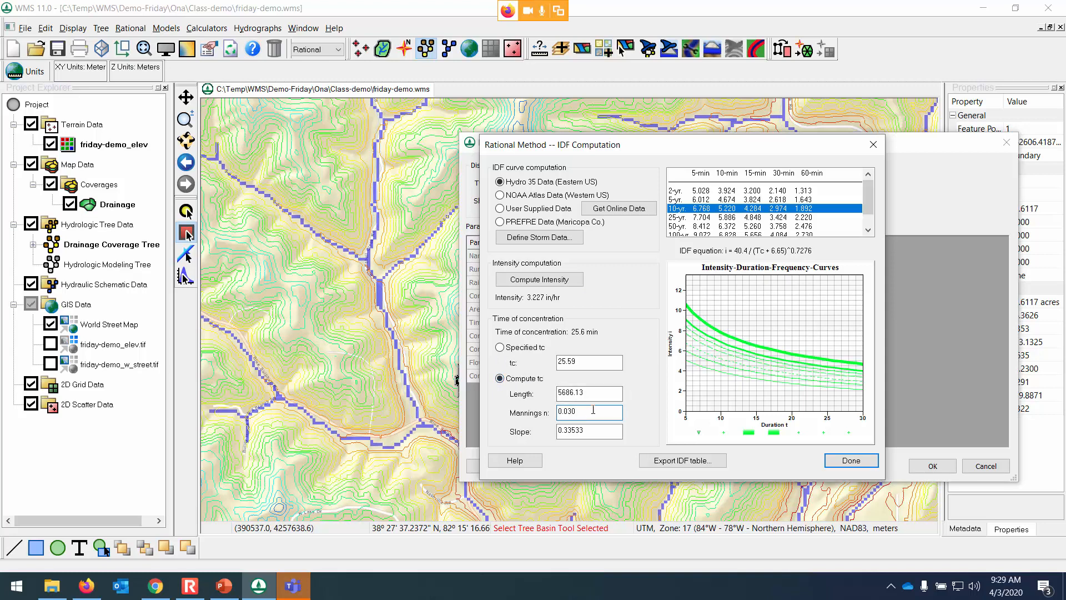
{"action": "left_click", "coordinate": [565, 283]}
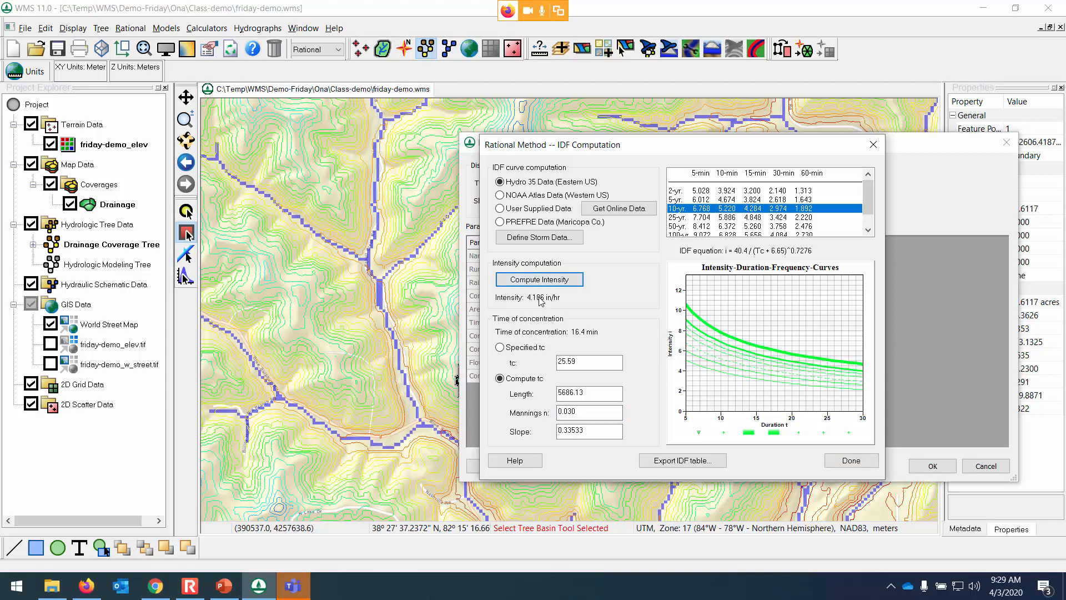
Compare the 10-yr intensities by computing once with Specified tc and again with Compute tc.
{"action": "left_click", "coordinate": [529, 352]}
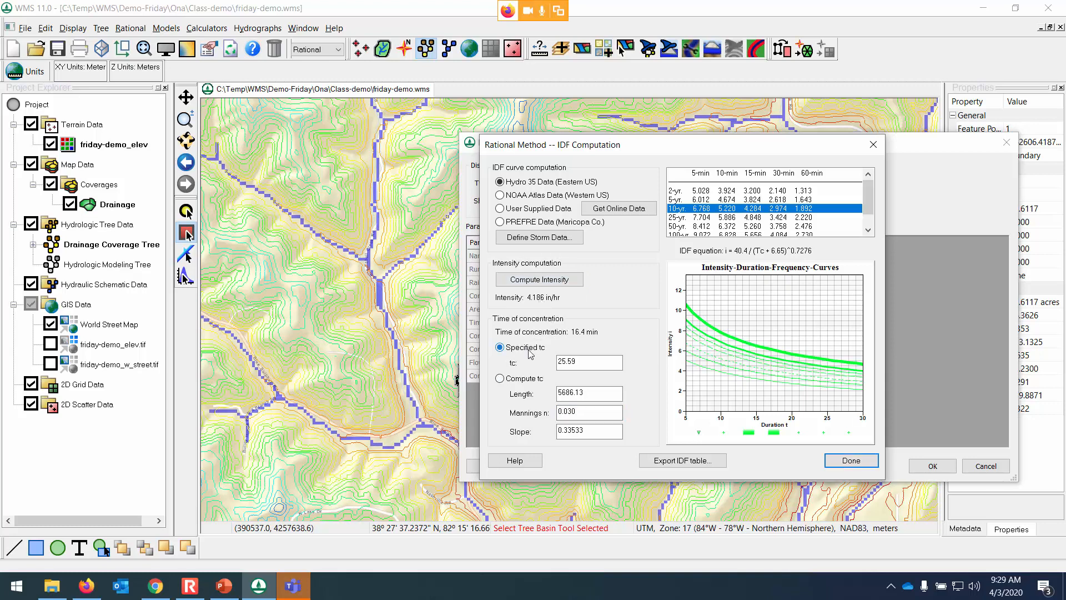
{"action": "left_click", "coordinate": [556, 279]}
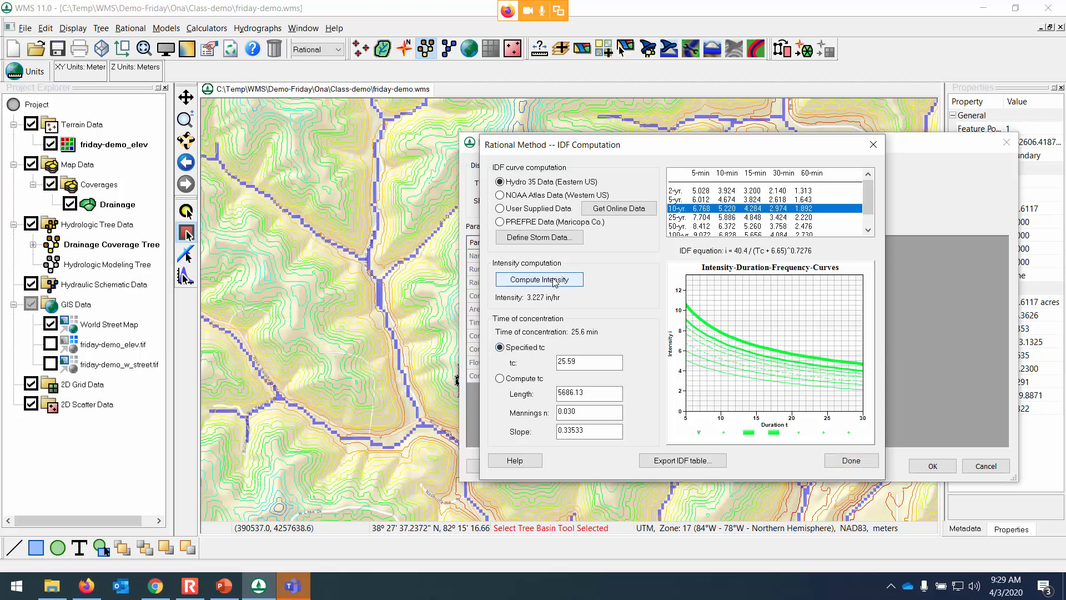
{"action": "left_click", "coordinate": [504, 380]}
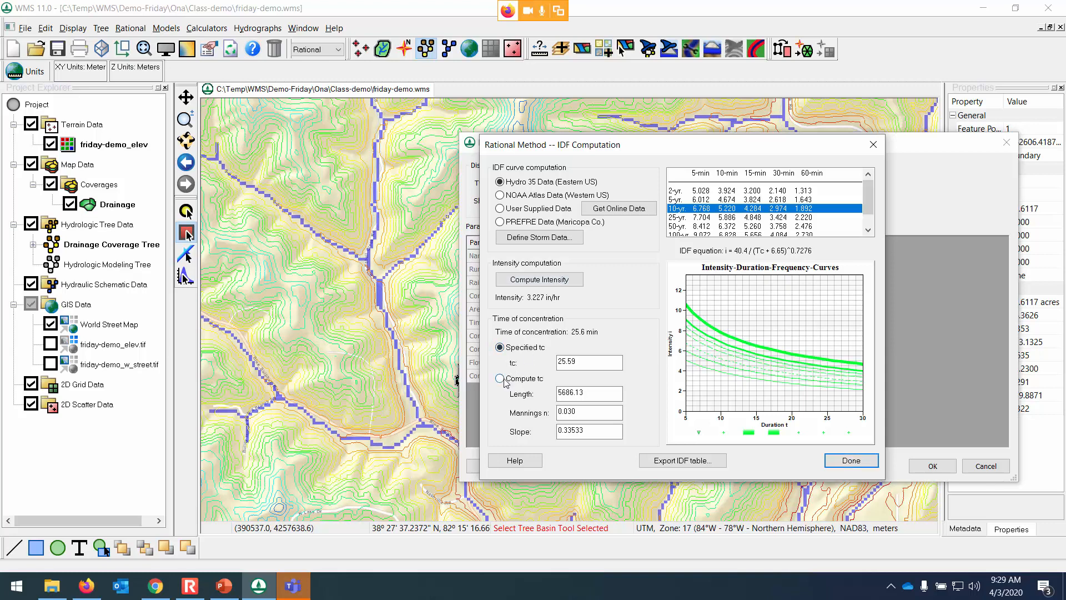
{"action": "left_click", "coordinate": [557, 280]}
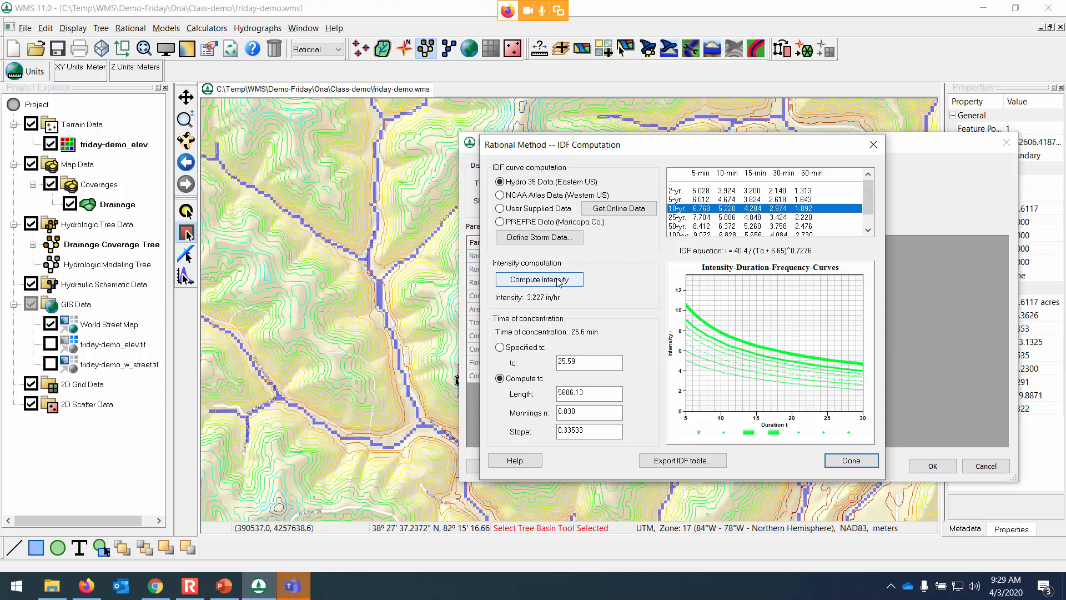
Compute the 10-yr intensity with Compute tc, apply it to basin 1B, and review the basin's rational method parameters and flowrate.
{"action": "left_click", "coordinate": [559, 282]}
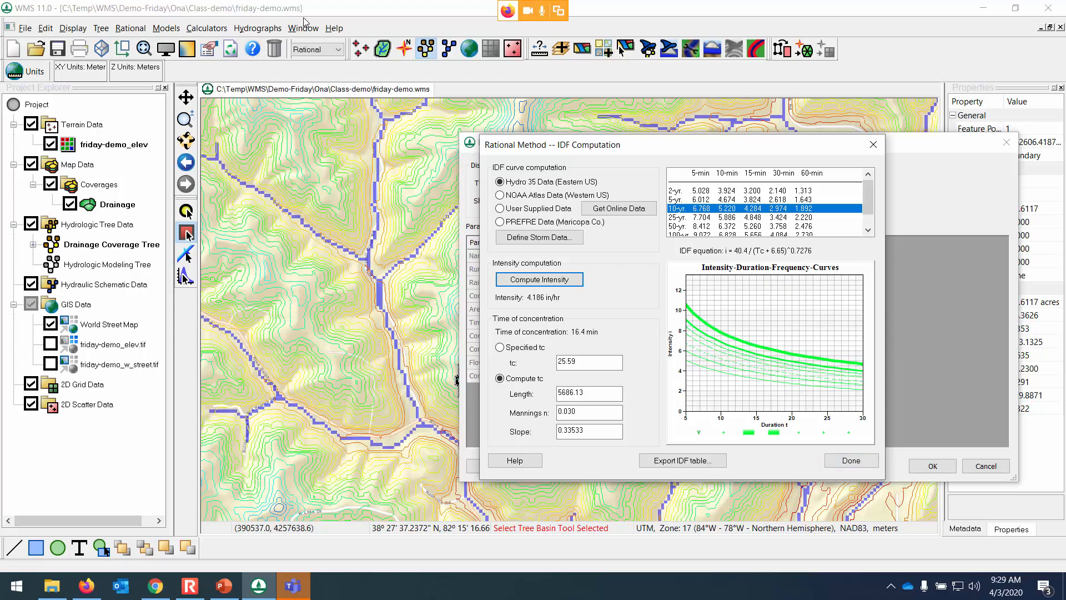
{"action": "left_click", "coordinate": [851, 460]}
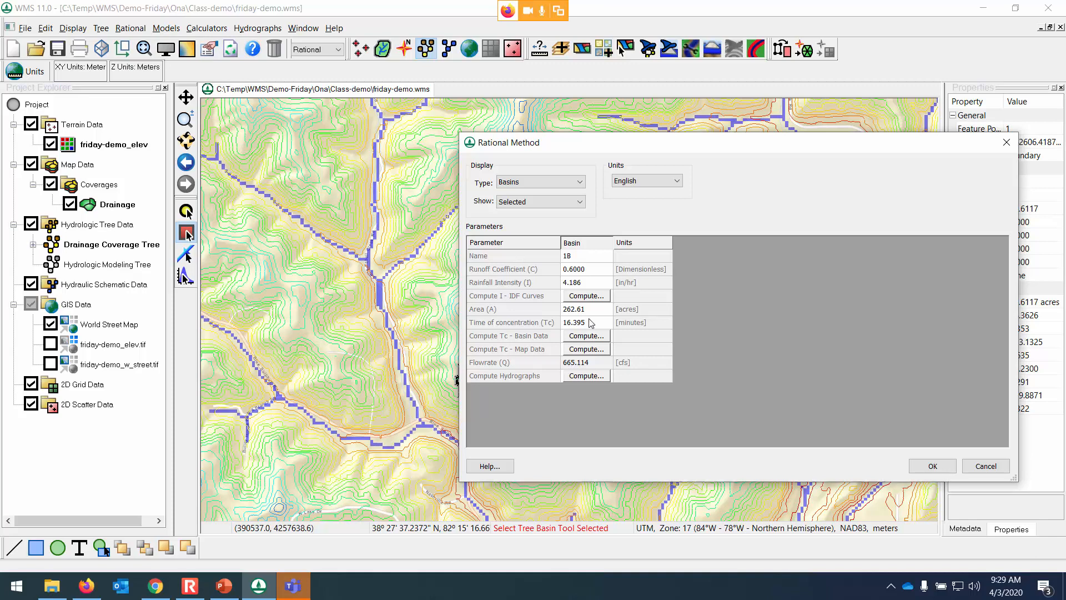
{"action": "left_click", "coordinate": [593, 271]}
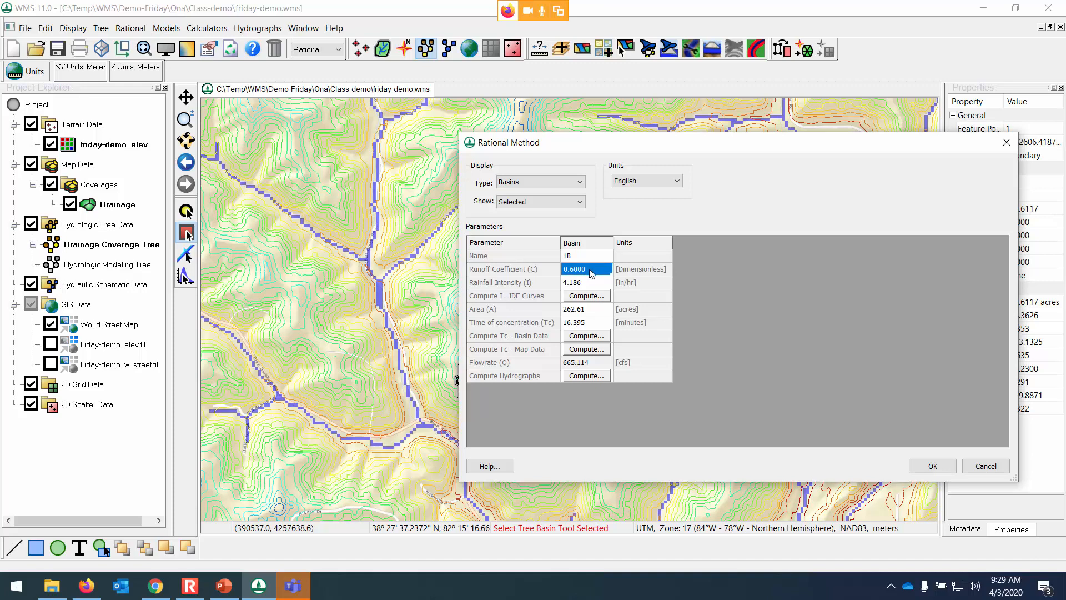
{"action": "left_click", "coordinate": [579, 367]}
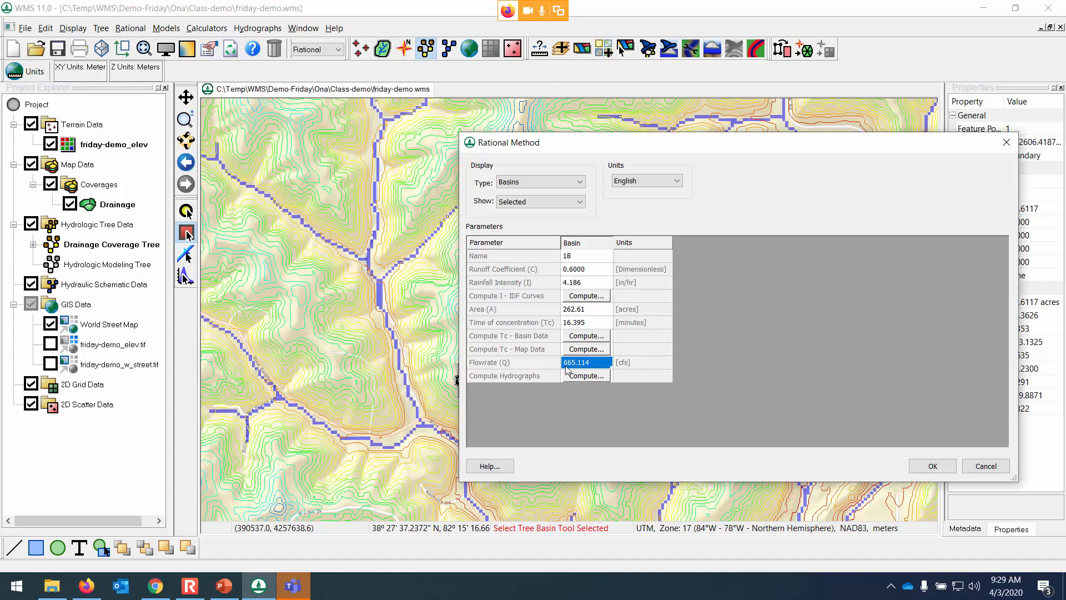
{"action": "left_click", "coordinate": [601, 323]}
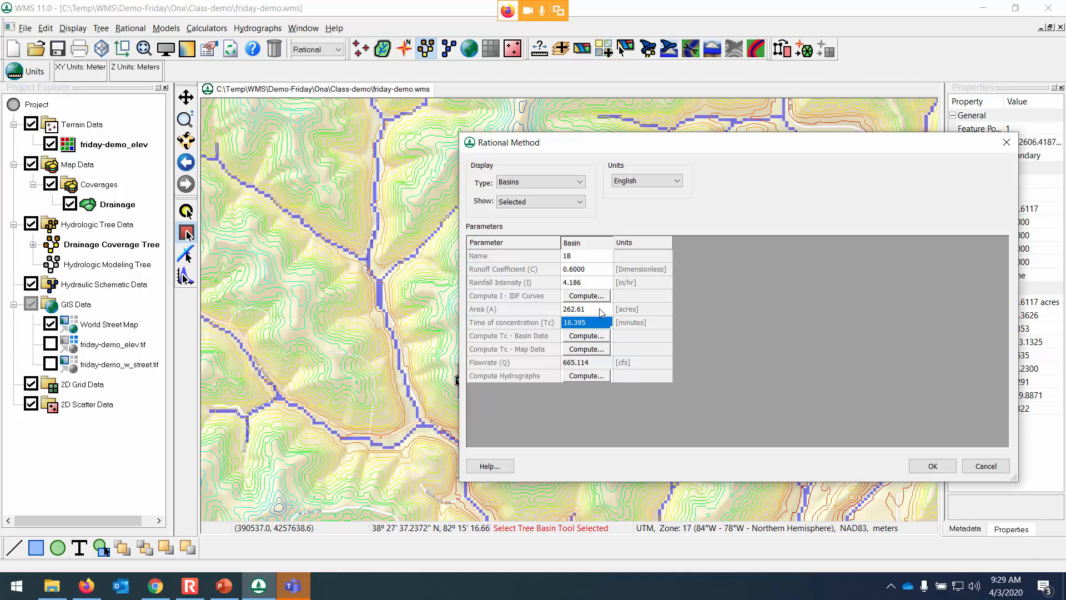
{"action": "left_click", "coordinate": [601, 312]}
{"action": "left_click", "coordinate": [596, 285]}
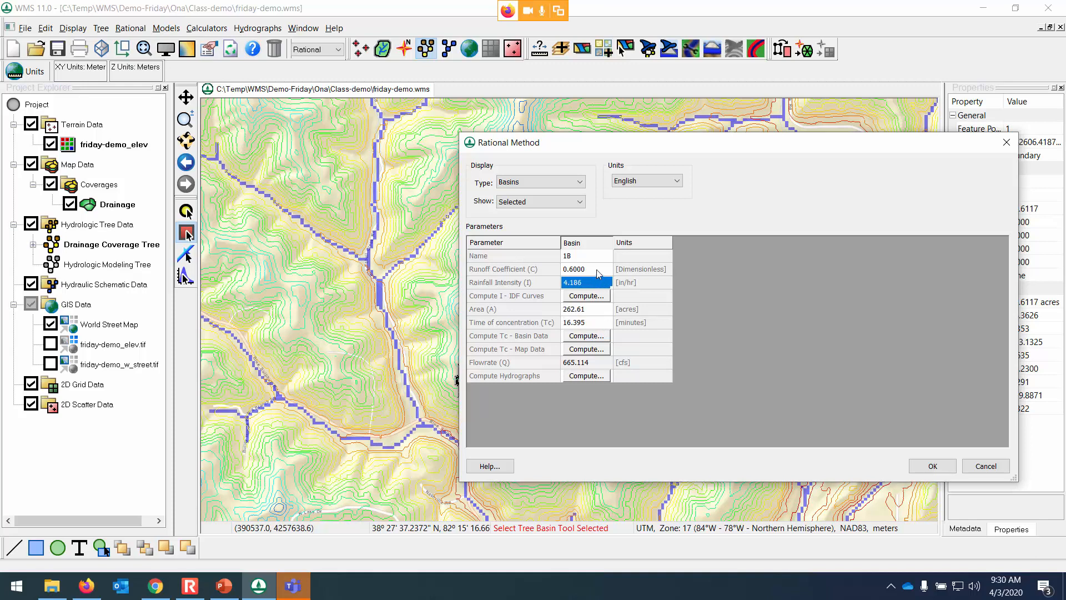
{"action": "left_click", "coordinate": [597, 270]}
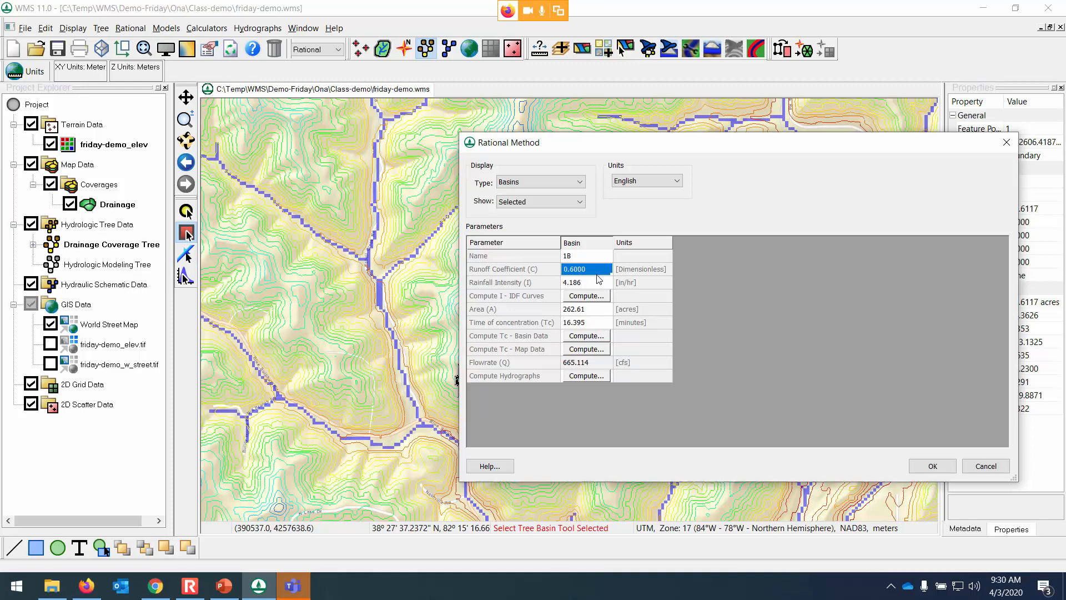
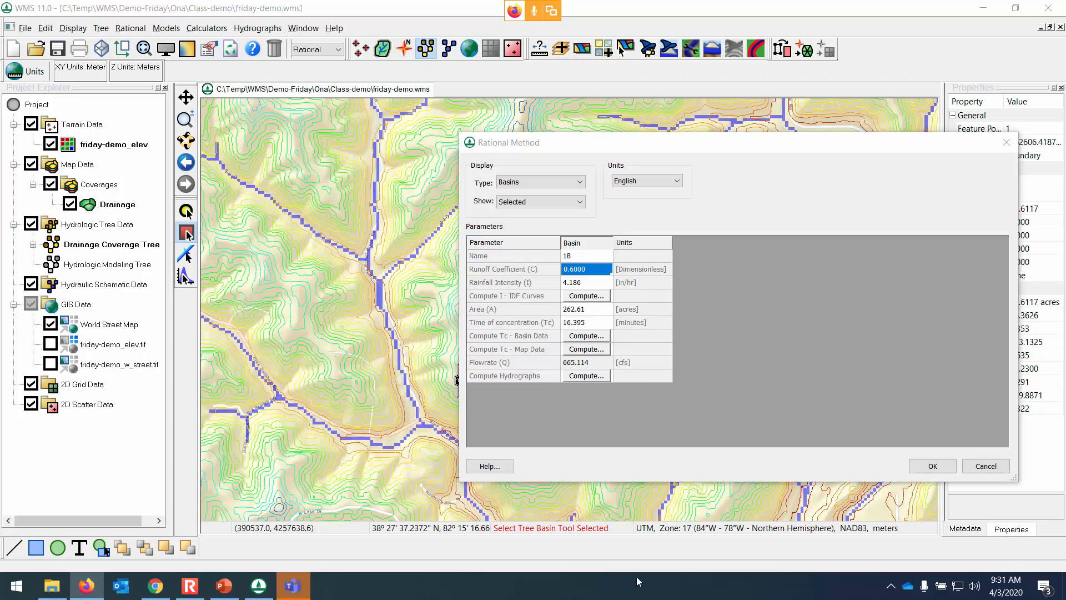
Set basin 1B's runoff coefficient to 0.65.
{"action": "left_click", "coordinate": [601, 267]}
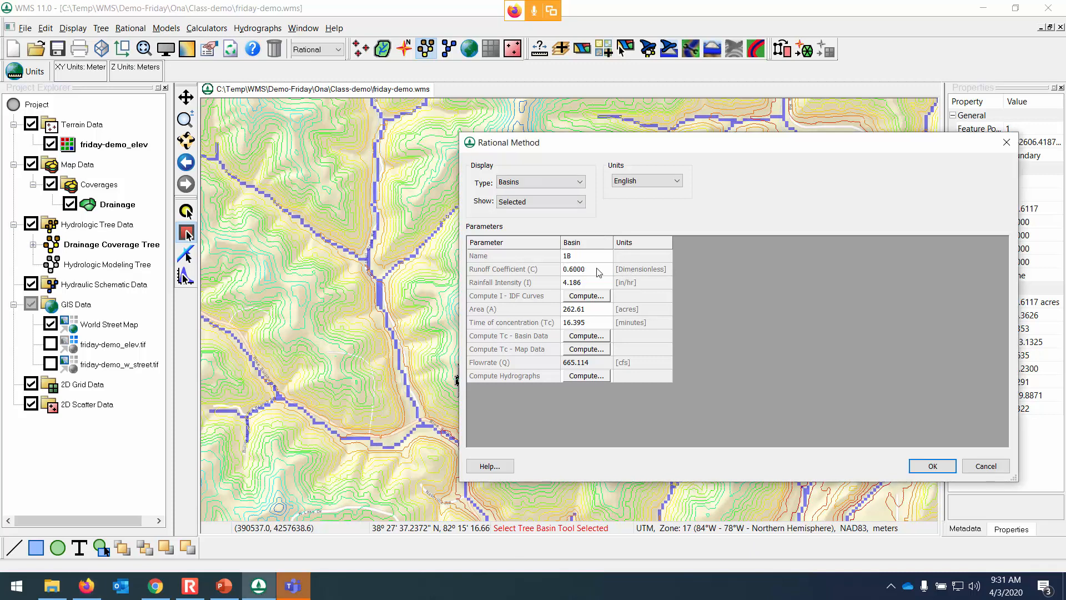
{"action": "left_click", "coordinate": [590, 268]}
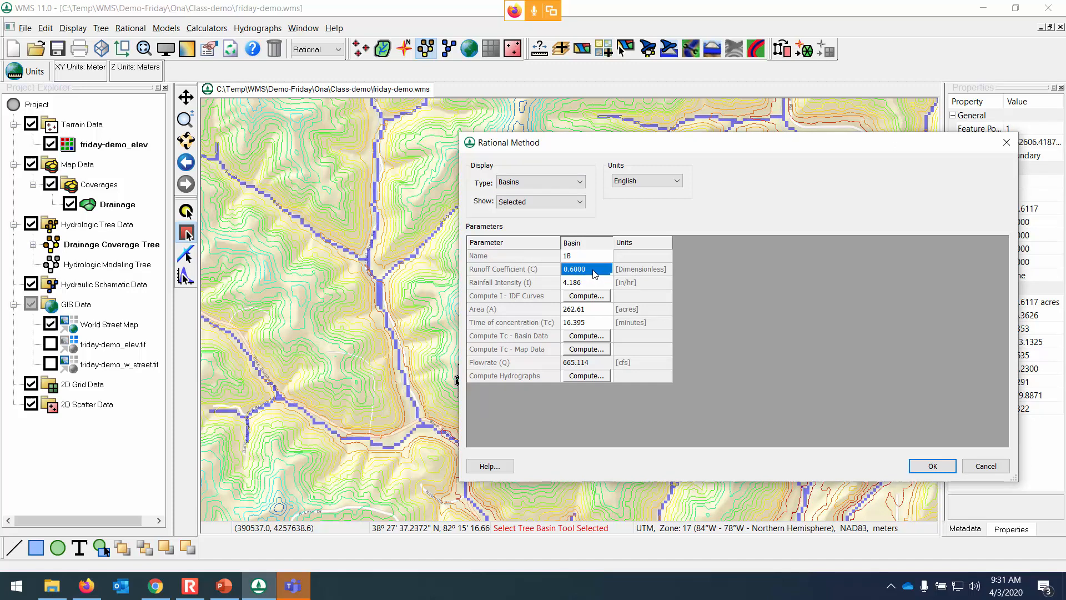
{"action": "type", "text": ".65"}
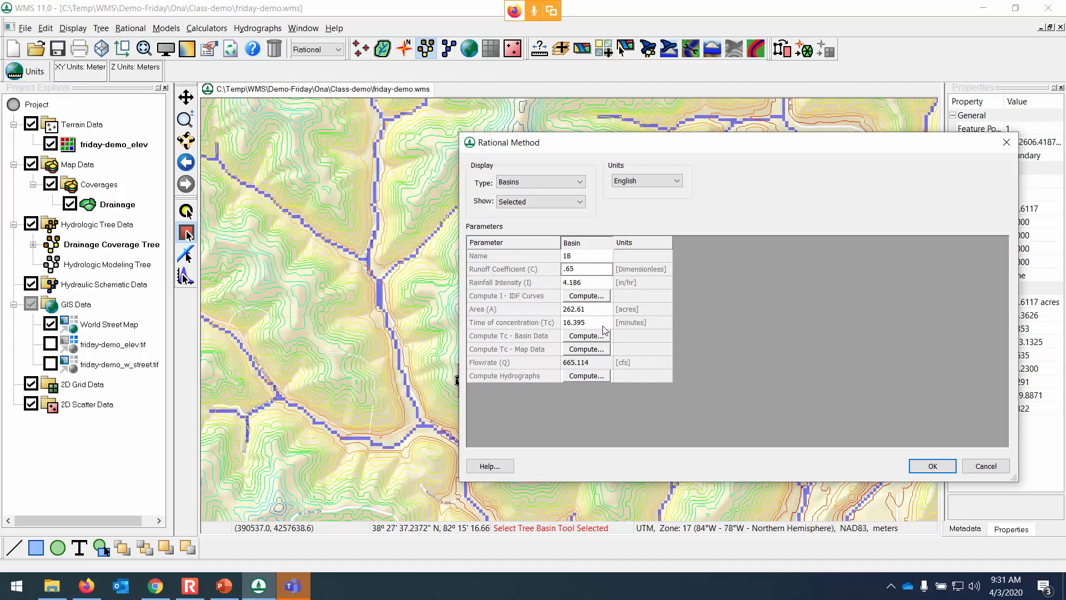
{"action": "key", "text": "Tab"}
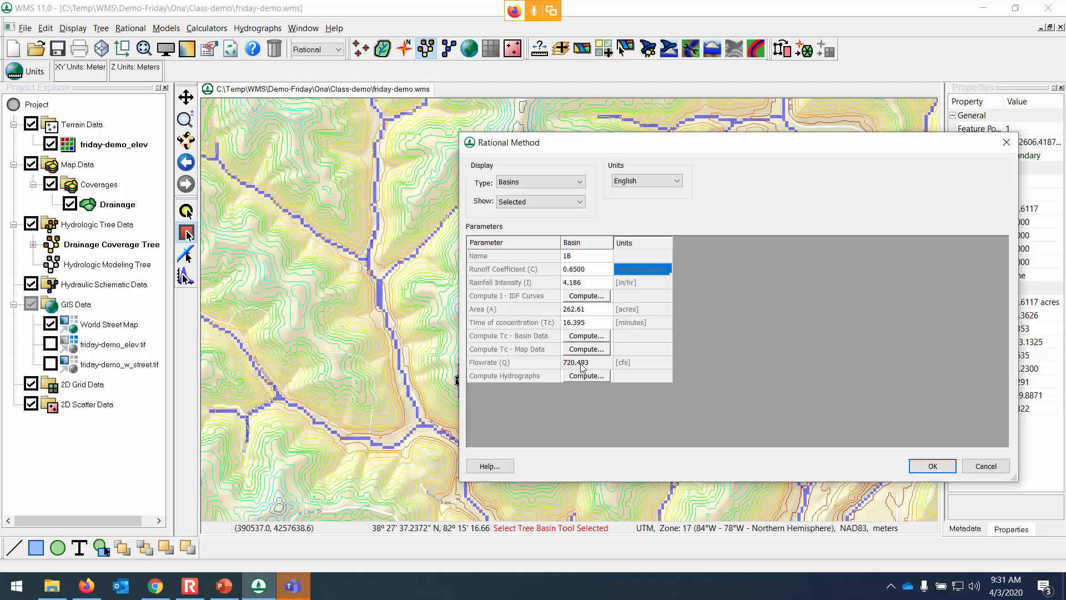
Set basin 1B's runoff coefficient to 0.7.
{"action": "left_click", "coordinate": [595, 270]}
{"action": "type", "text": ".7"}
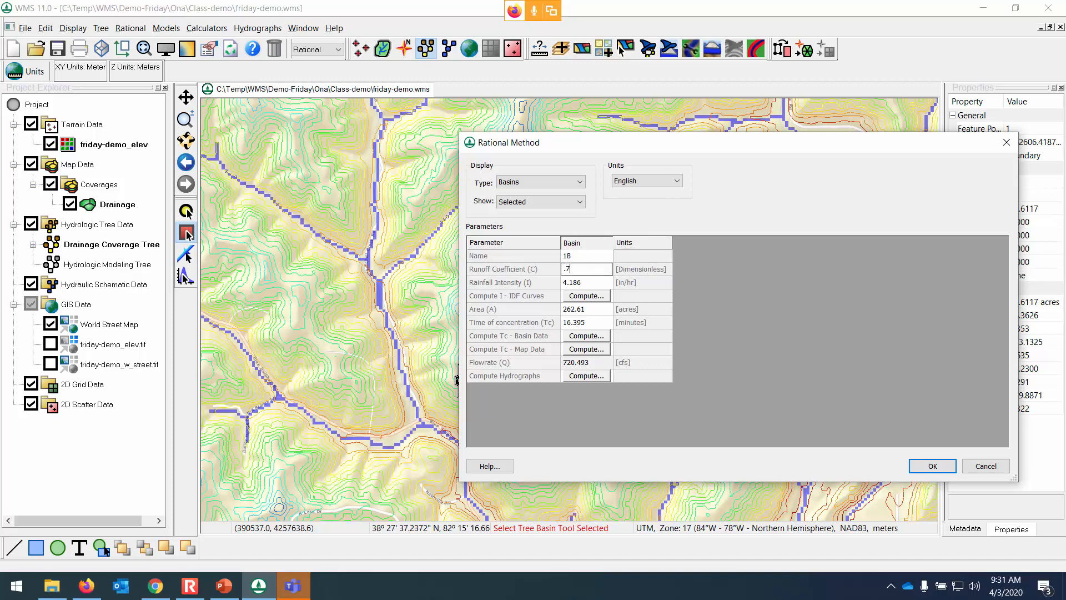
{"action": "left_click", "coordinate": [603, 312]}
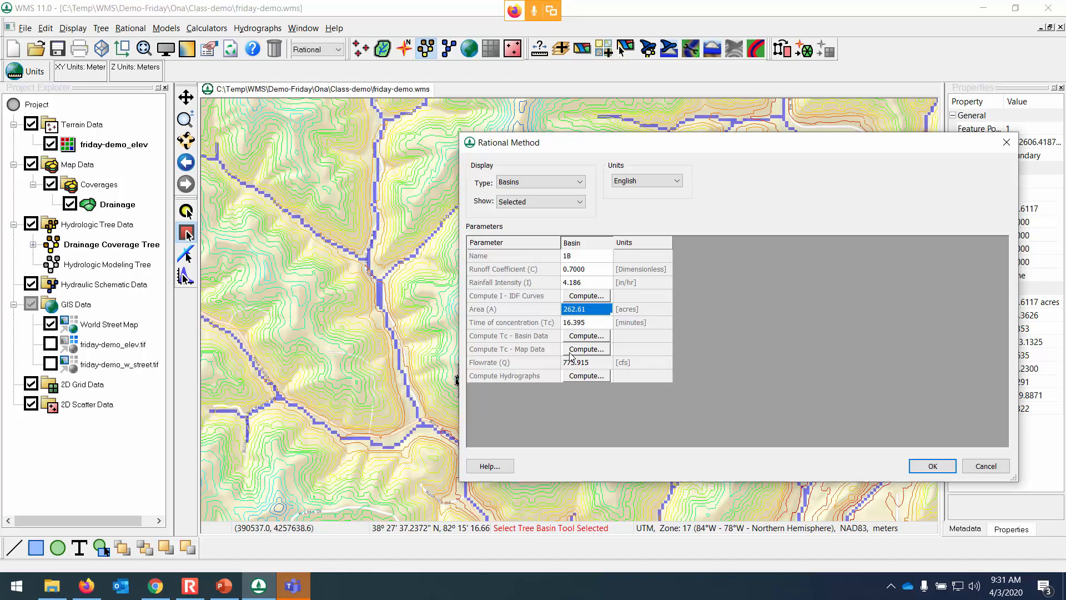
{"action": "left_click", "coordinate": [587, 269]}
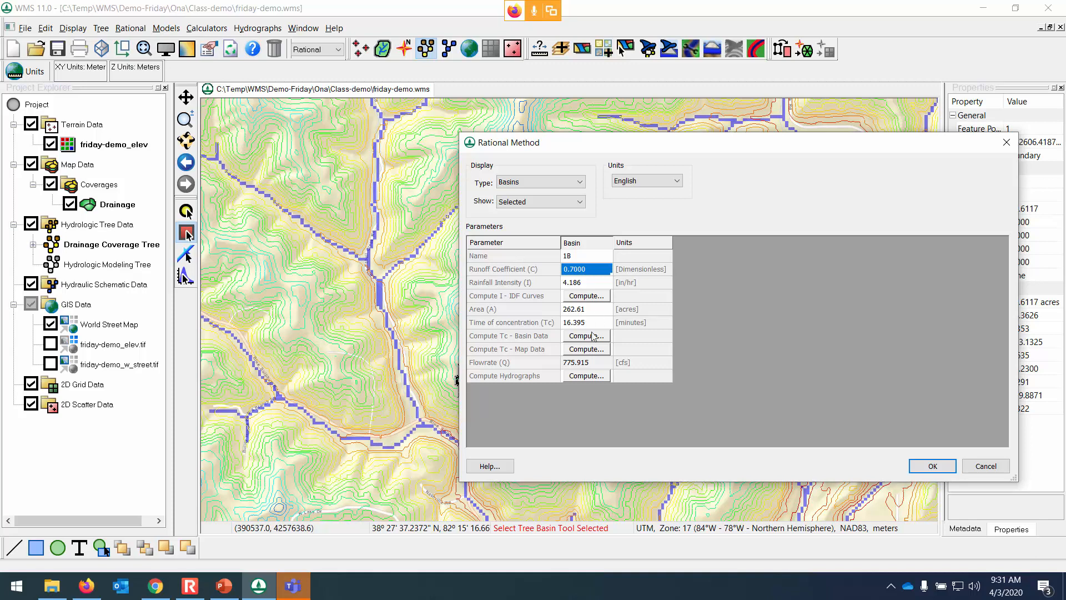
Switch the IDF computation's time of concentration for basin 1B to Specified tc.
{"action": "left_click", "coordinate": [587, 296]}
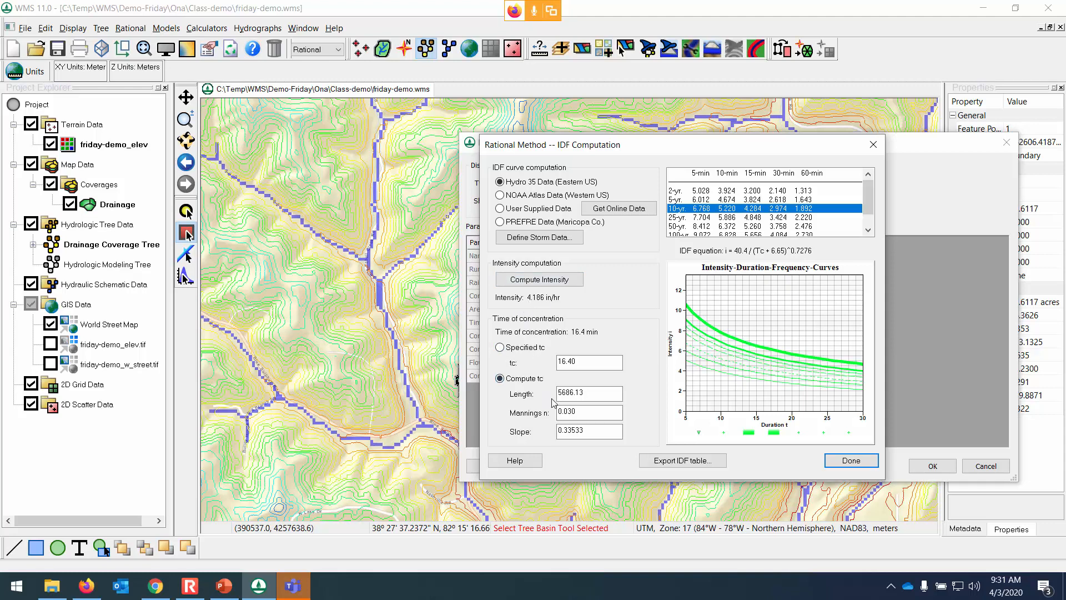
{"action": "left_click", "coordinate": [501, 347]}
{"action": "left_click", "coordinate": [851, 461]}
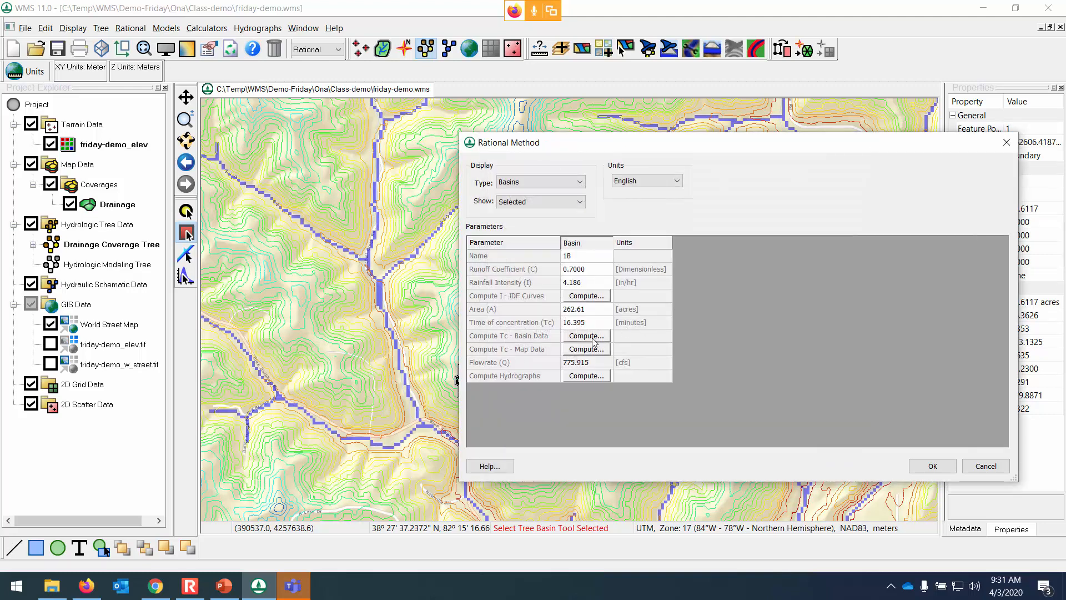
Compute basin 1B's time of concentration from the basin data using Compute Lag Time with the SCS Method.
{"action": "left_click", "coordinate": [587, 336]}
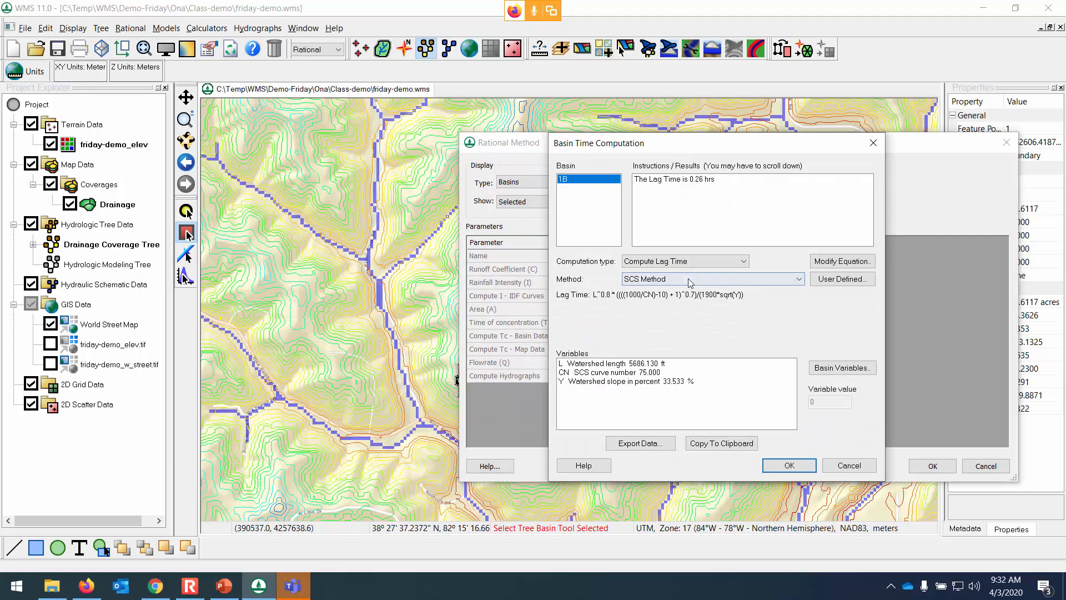
{"action": "left_click", "coordinate": [785, 465]}
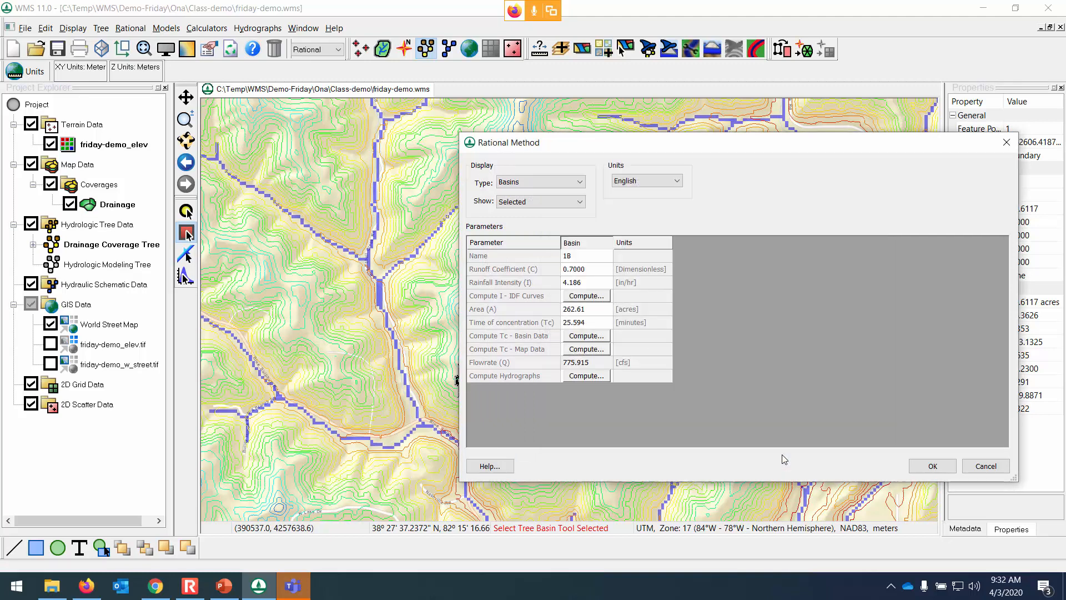
{"action": "left_click", "coordinate": [591, 338]}
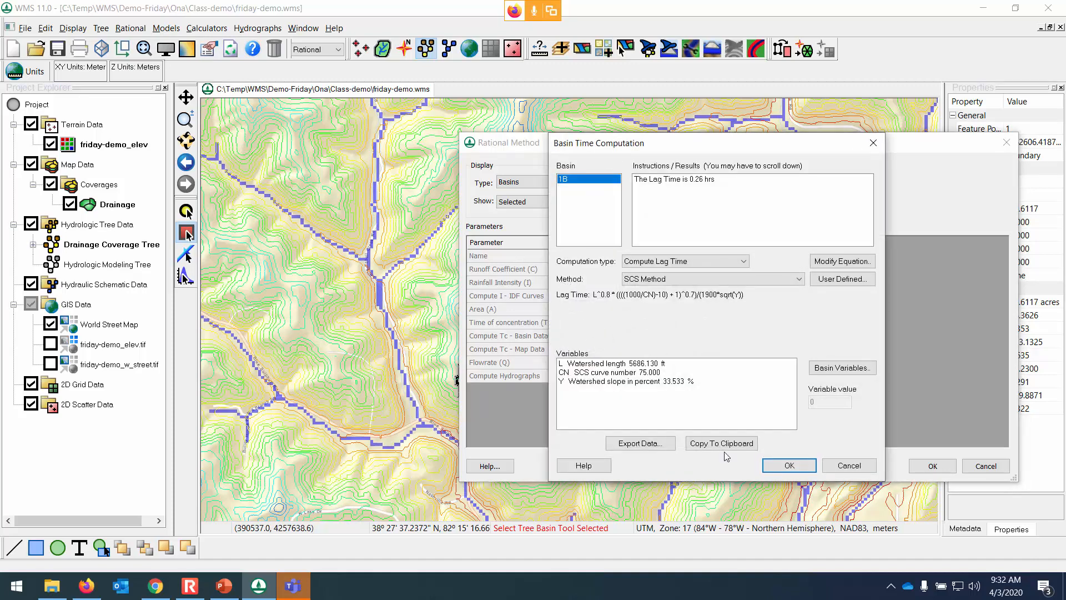
{"action": "left_click", "coordinate": [787, 460]}
Recompute the 10-yr rainfall intensity from the specified tc and apply it to basin 1B.
{"action": "left_click", "coordinate": [593, 298]}
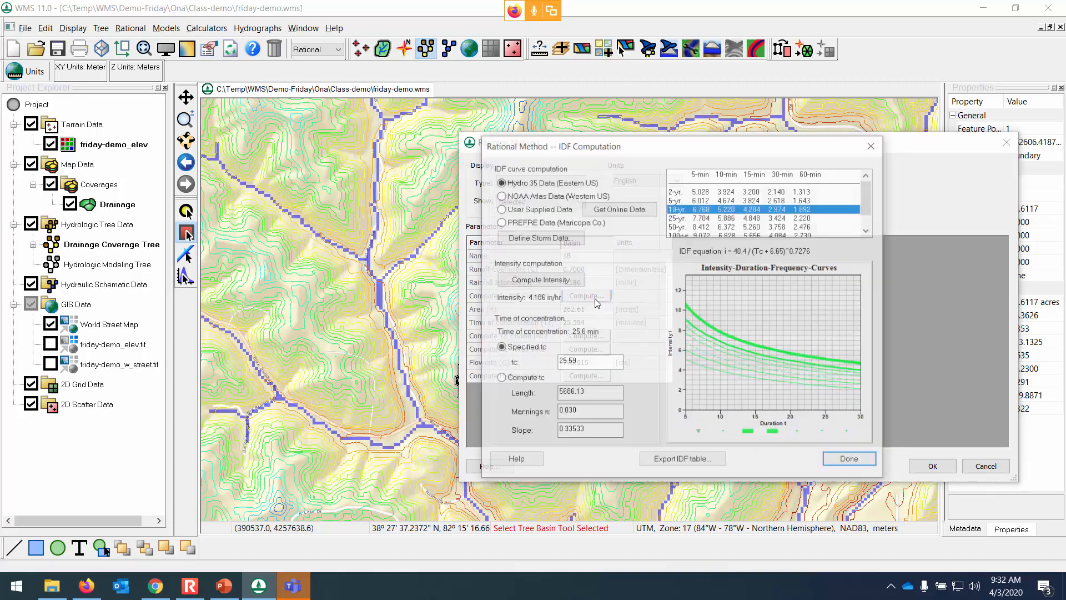
{"action": "left_click", "coordinate": [545, 282]}
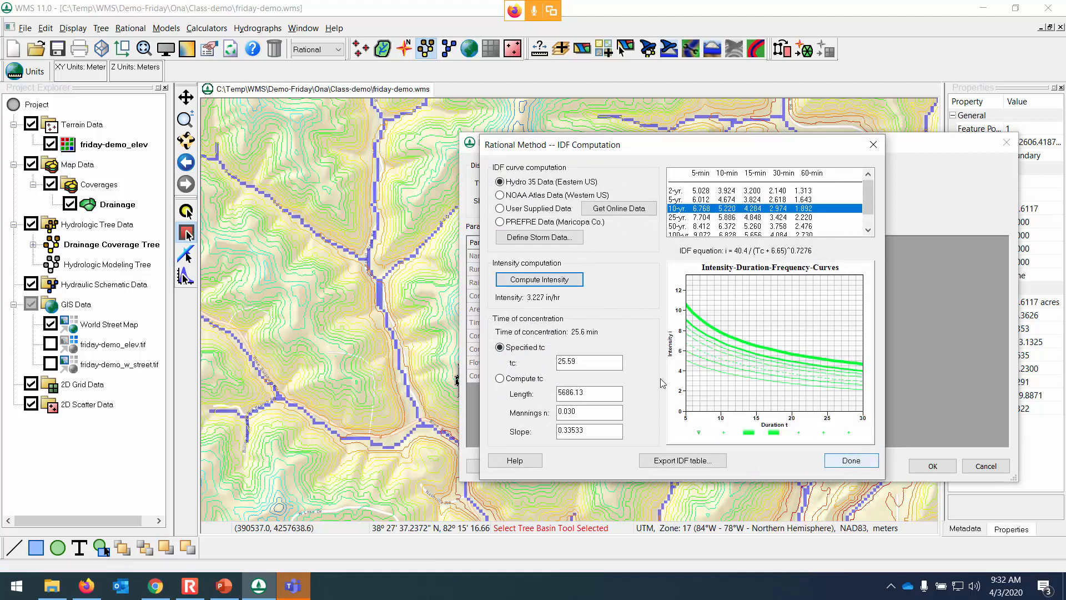
{"action": "left_click", "coordinate": [851, 461]}
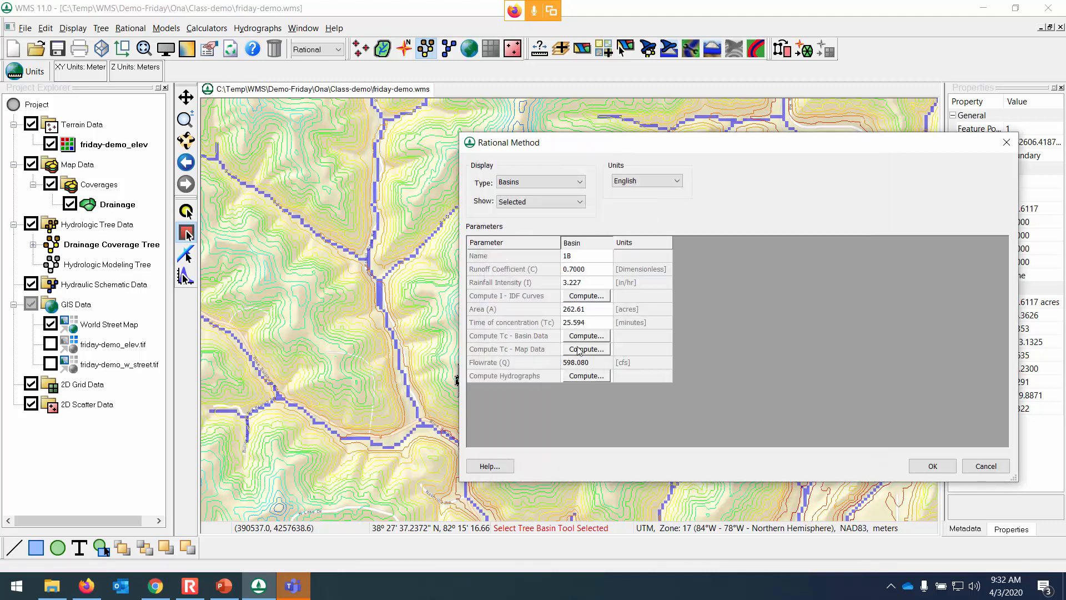
Compute basin 1B's hydrograph with the Traditional method and Rational method hydrograph, and close the Rational Method parameters.
{"action": "left_click", "coordinate": [588, 270]}
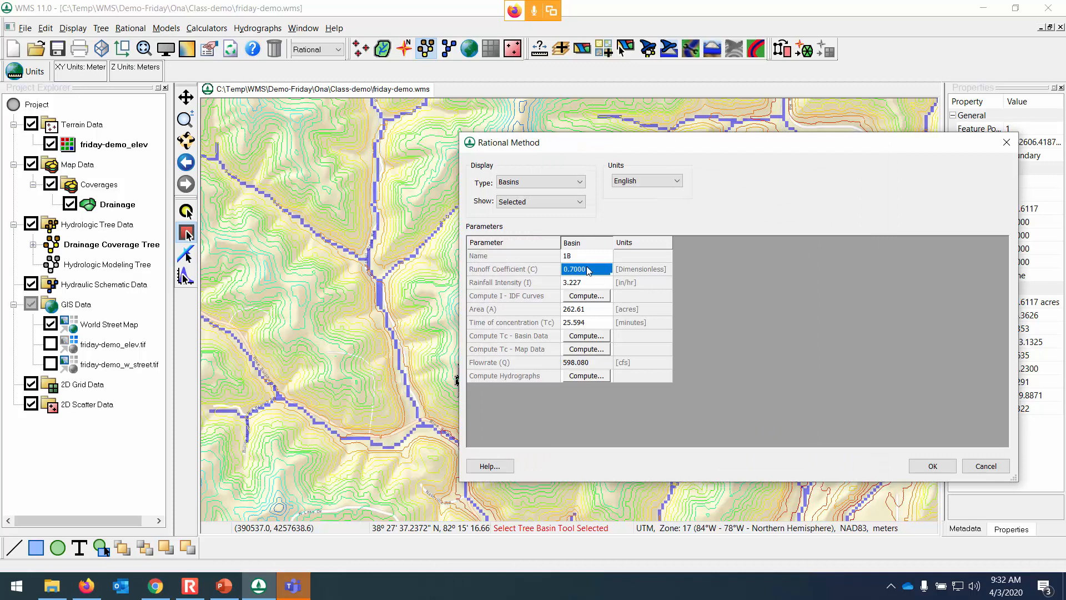
{"action": "left_click", "coordinate": [583, 378]}
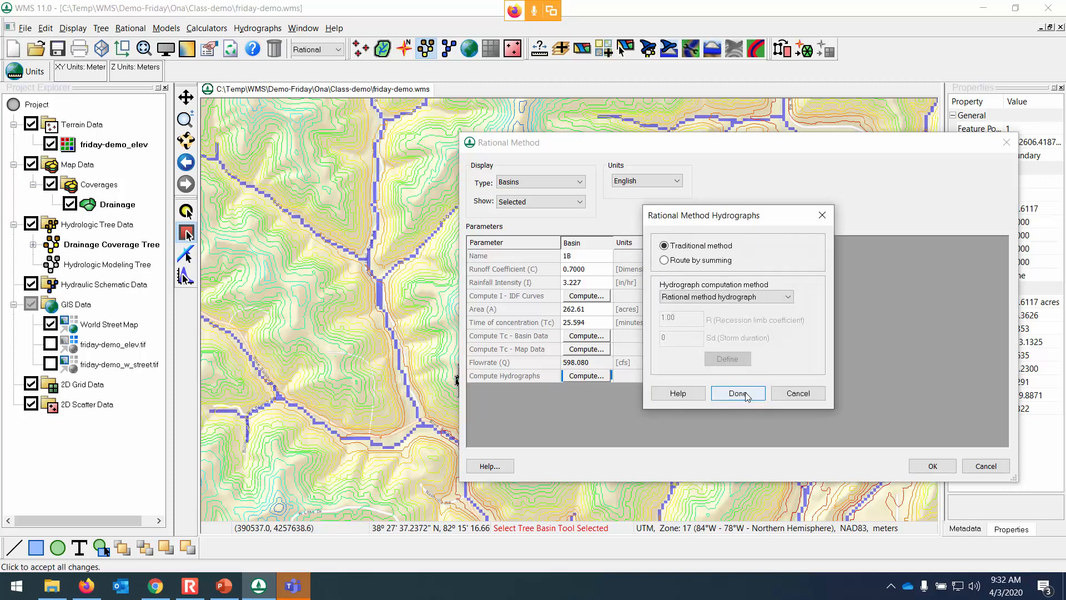
{"action": "left_click", "coordinate": [745, 392]}
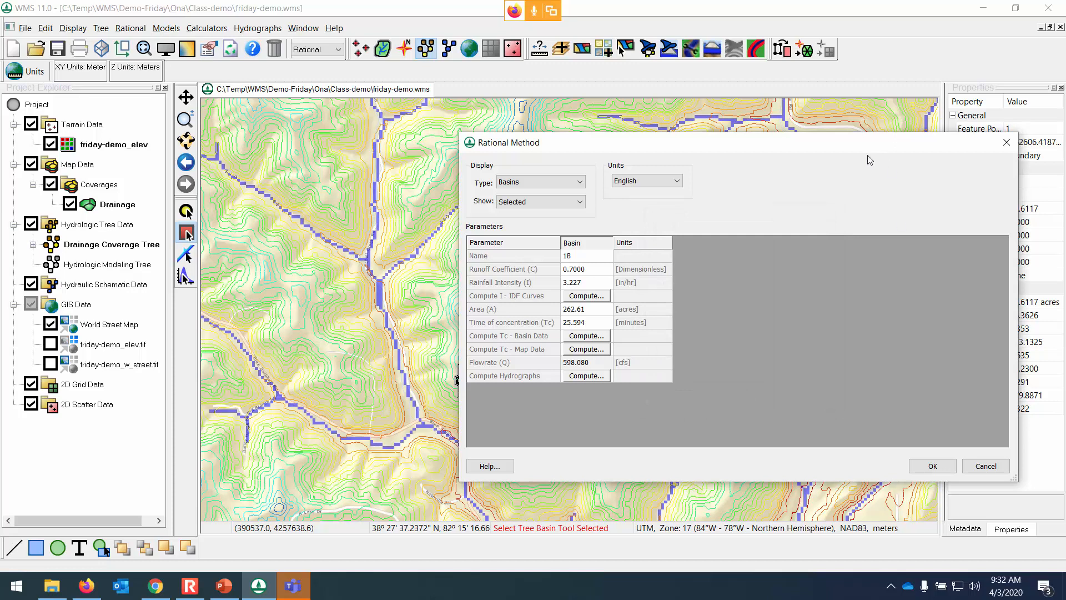
{"action": "left_click_drag", "start_coordinate": [893, 147], "coordinate": [862, 255]}
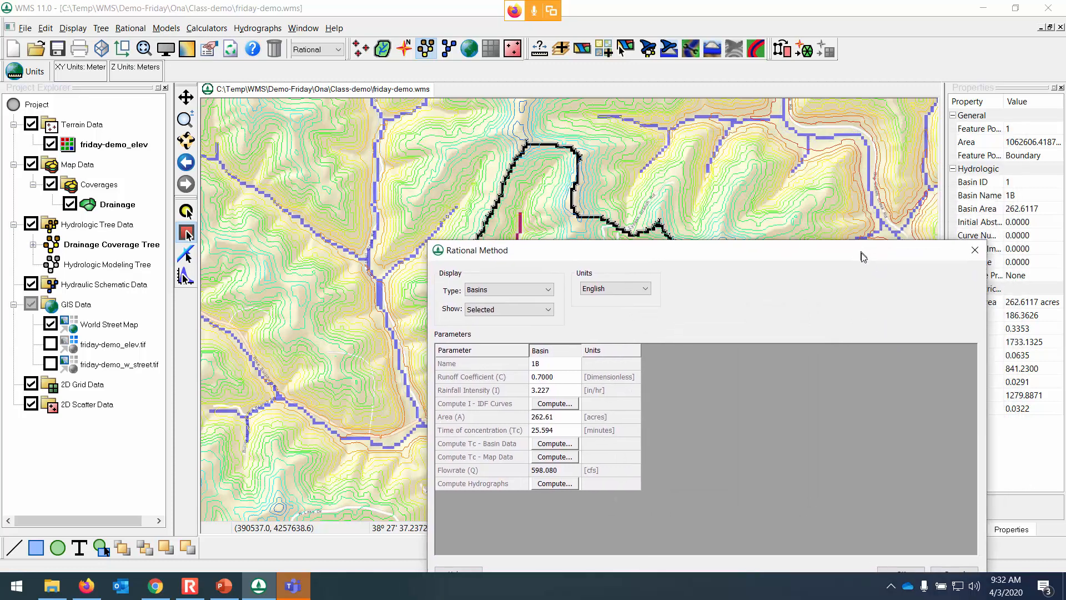
{"action": "left_click", "coordinate": [974, 252]}
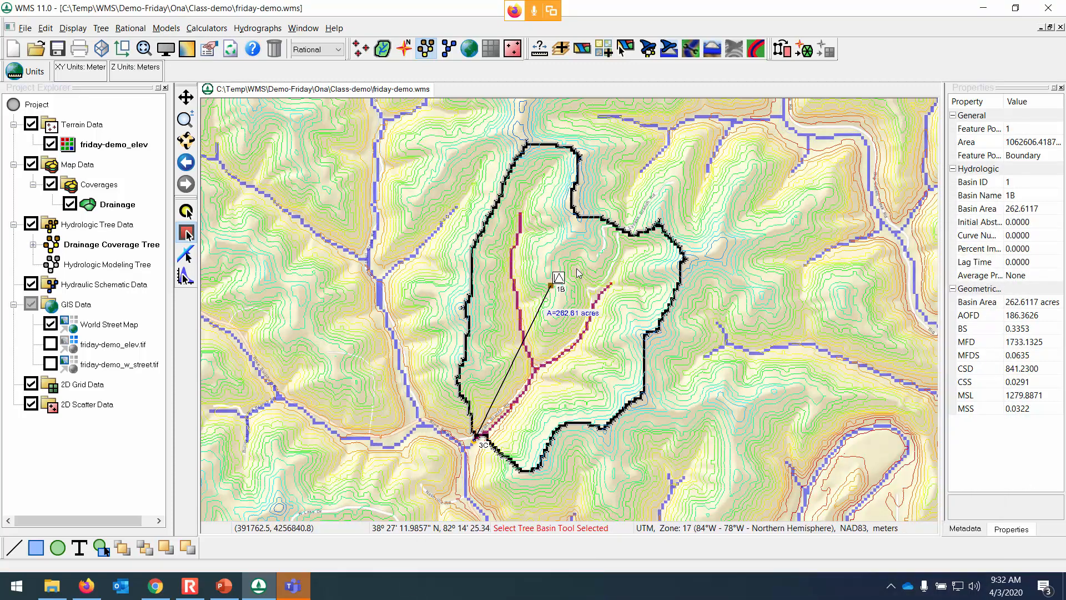
Open basin 1B's hydrograph plot, examine its peak, time of peak and volume in an enlarged window, and close it.
{"action": "left_click", "coordinate": [560, 283]}
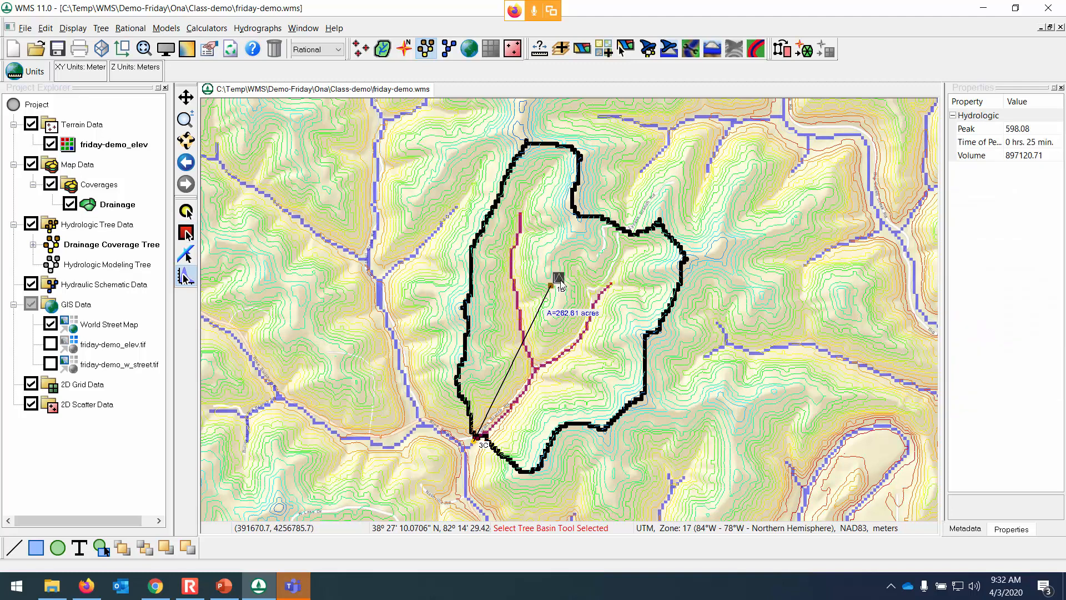
{"action": "double_click", "coordinate": [561, 283]}
{"action": "left_click_drag", "start_coordinate": [283, 286], "coordinate": [617, 467]}
{"action": "left_click_drag", "start_coordinate": [334, 22], "coordinate": [543, 78]}
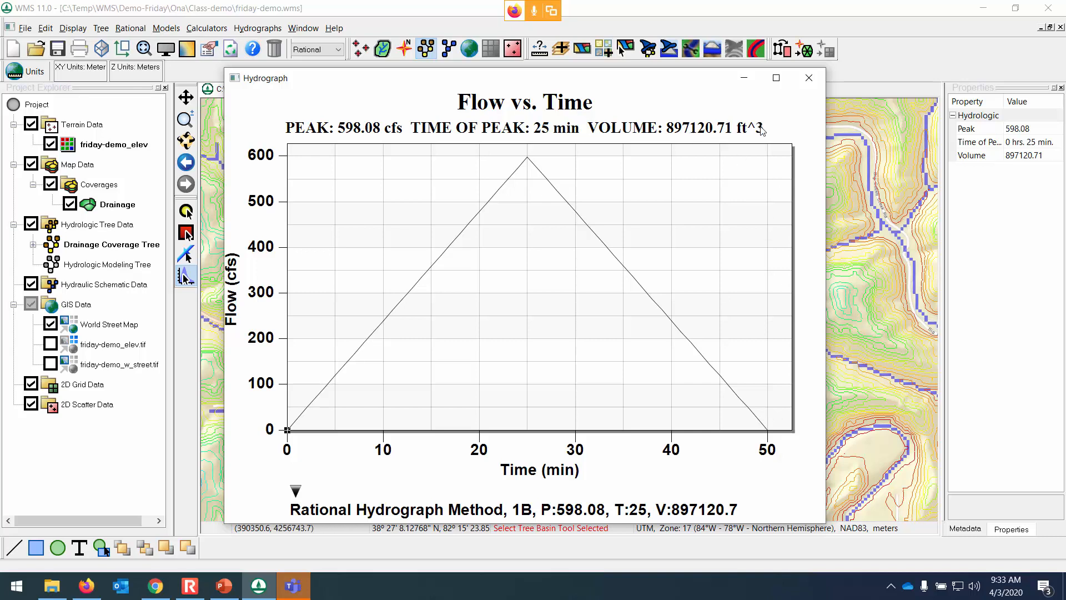
{"action": "left_click", "coordinate": [808, 78]}
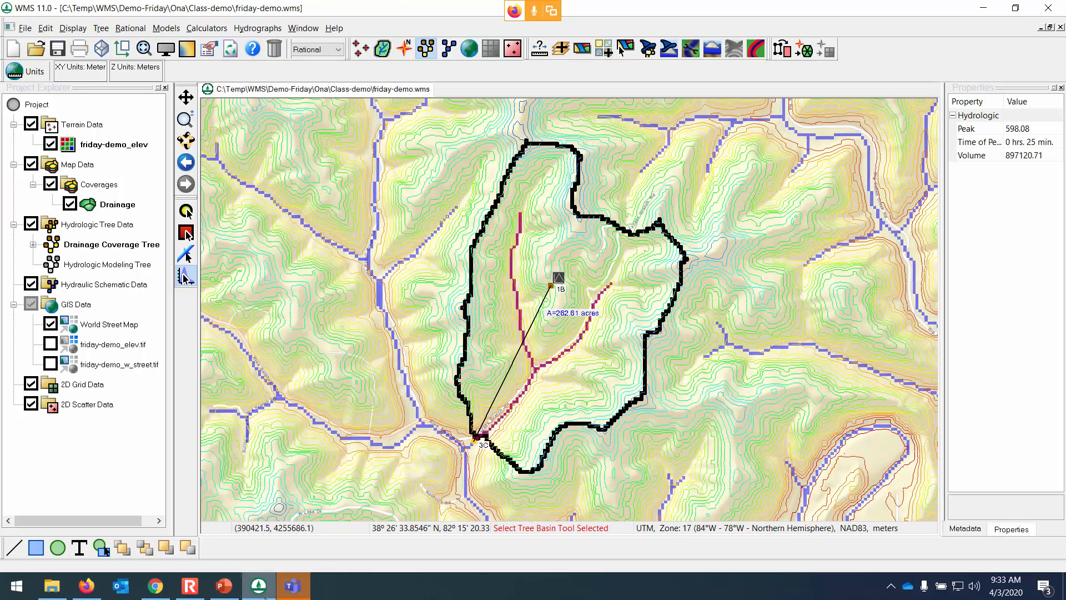
{"action": "mouse_move", "coordinate": [264, 596]}
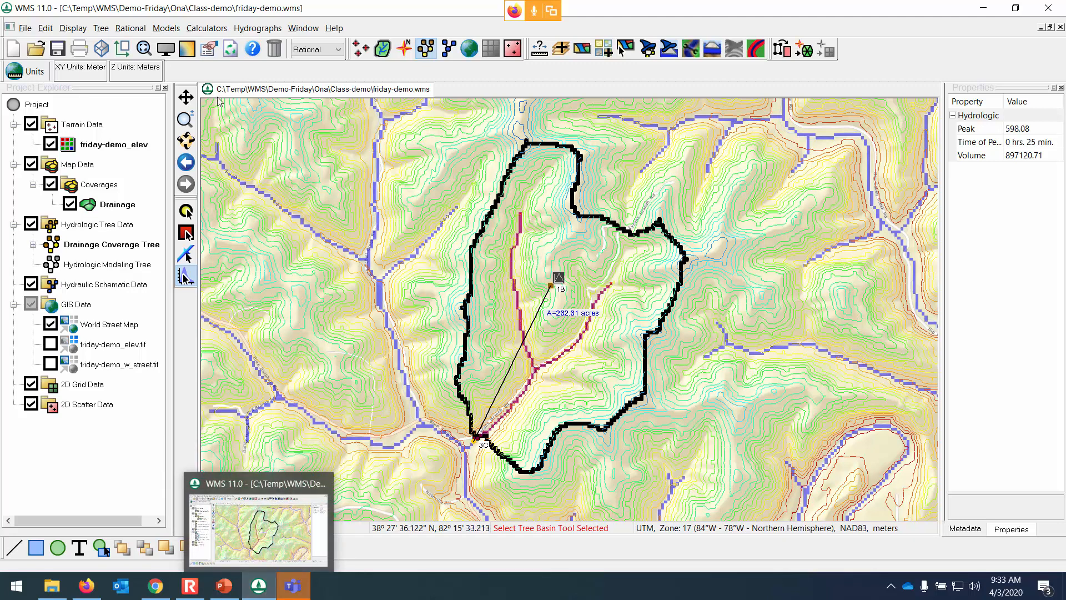
{"action": "left_click", "coordinate": [123, 30]}
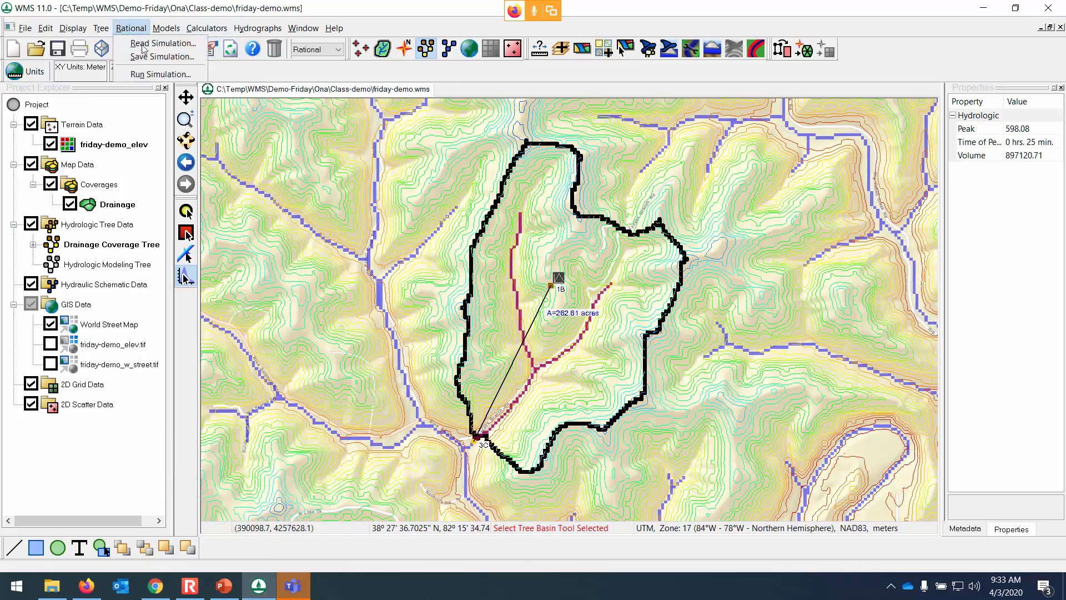
{"action": "left_click", "coordinate": [159, 74]}
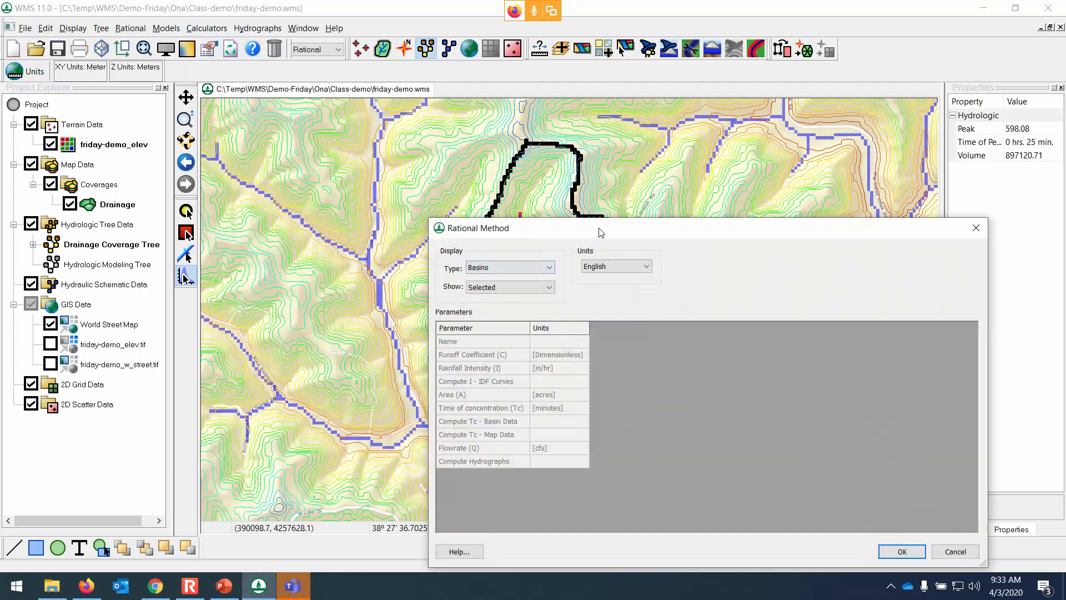
{"action": "left_click_drag", "start_coordinate": [601, 230], "coordinate": [590, 125]}
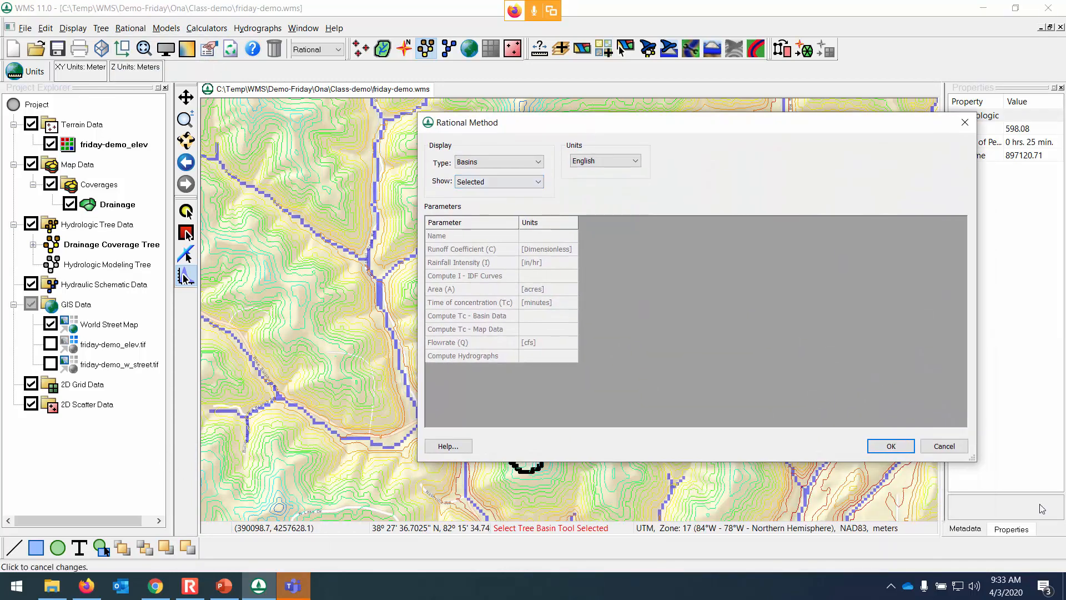
{"action": "left_click", "coordinate": [937, 448]}
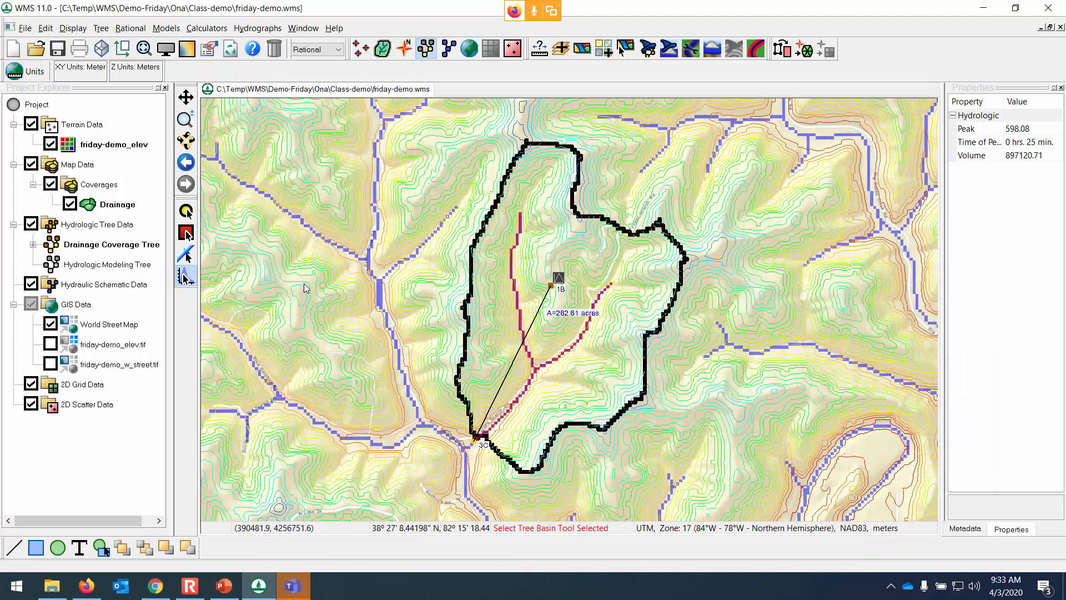
Open basin 1B's Rational Method parameters, read the XMS Wiki help on the Rational Method and its equation, and return to WMS.
{"action": "left_click", "coordinate": [186, 234]}
{"action": "double_click", "coordinate": [551, 286]}
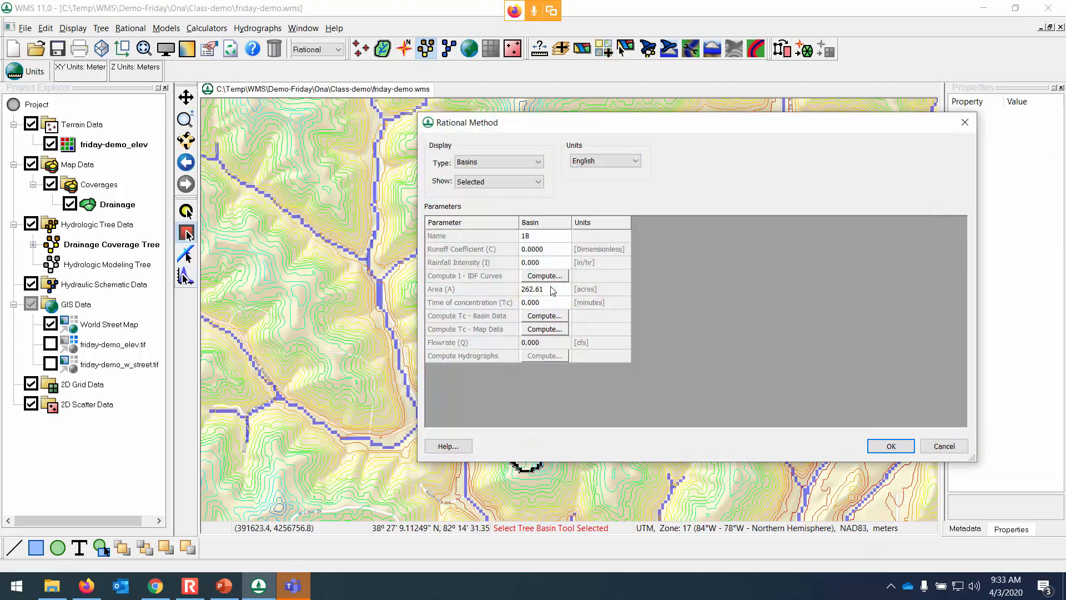
{"action": "left_click", "coordinate": [447, 447]}
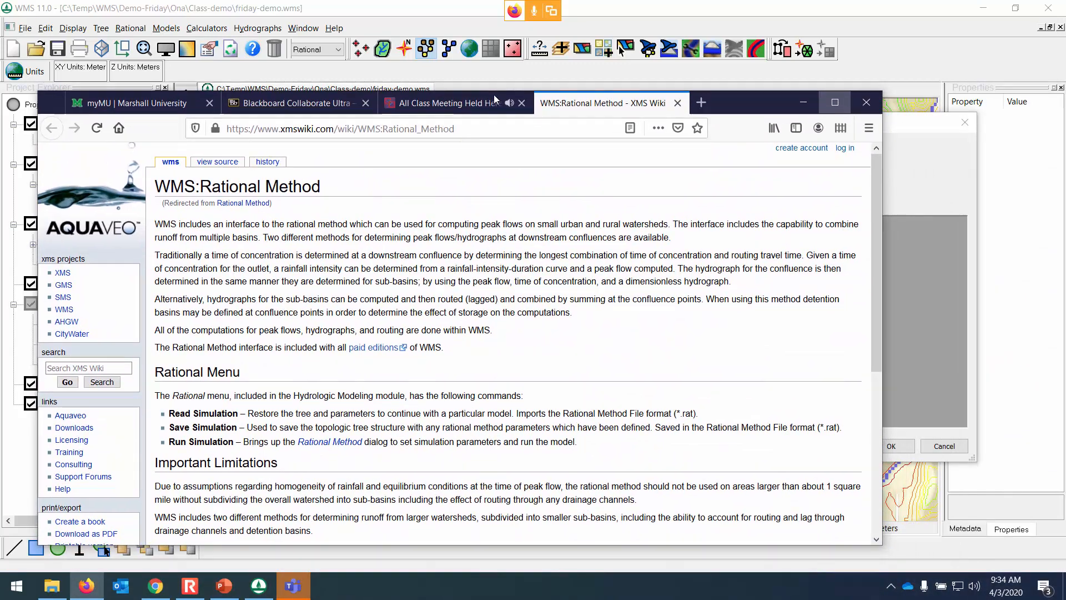
{"action": "left_click", "coordinate": [834, 103]}
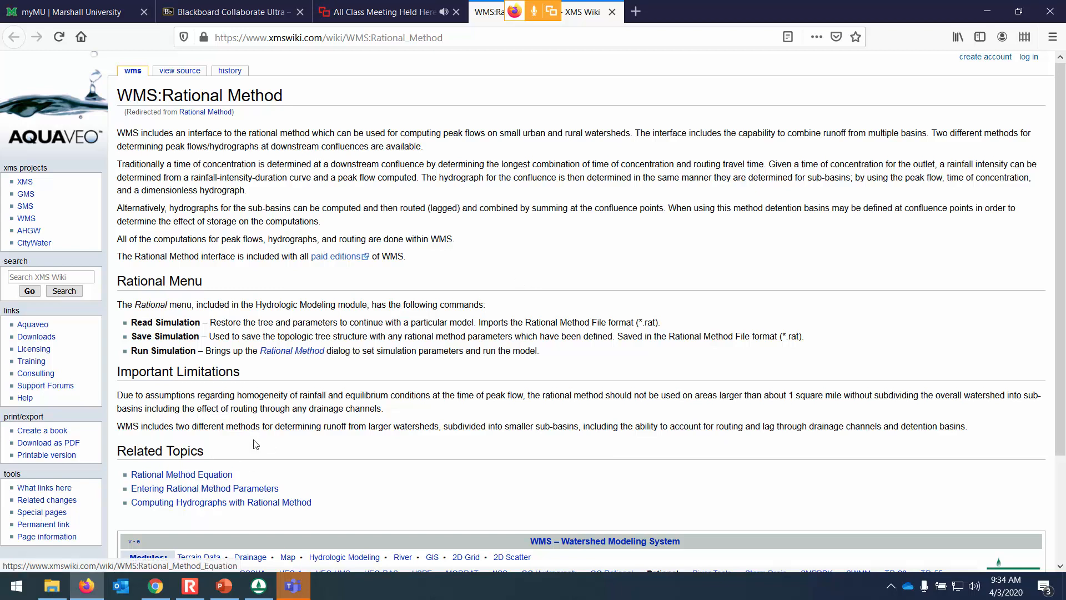
{"action": "left_click", "coordinate": [219, 475]}
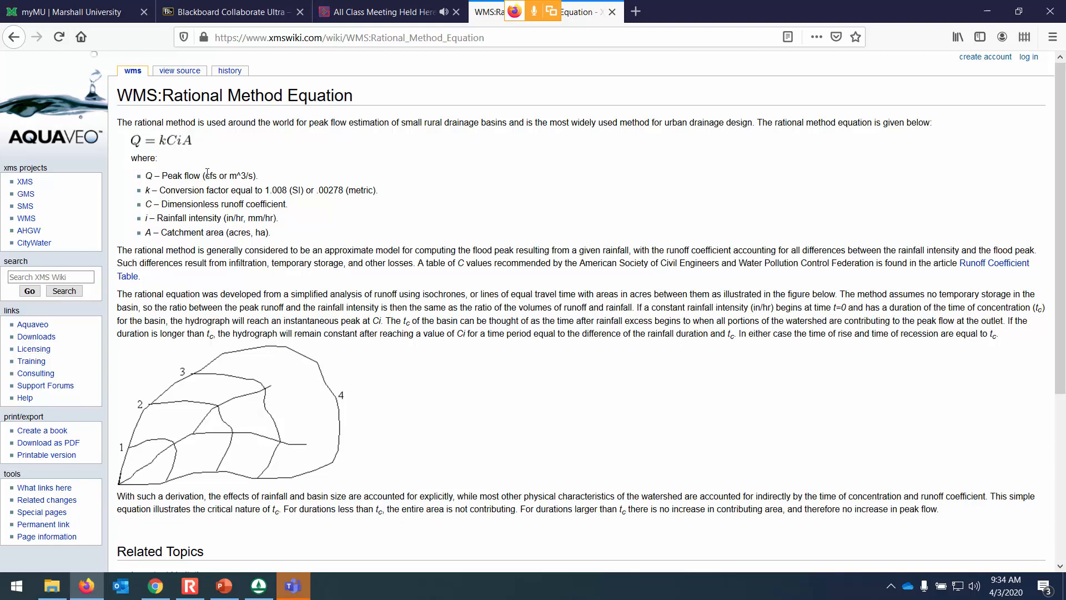
{"action": "scroll", "coordinate": [406, 247], "scroll_direction": "down", "scroll_amount": 5}
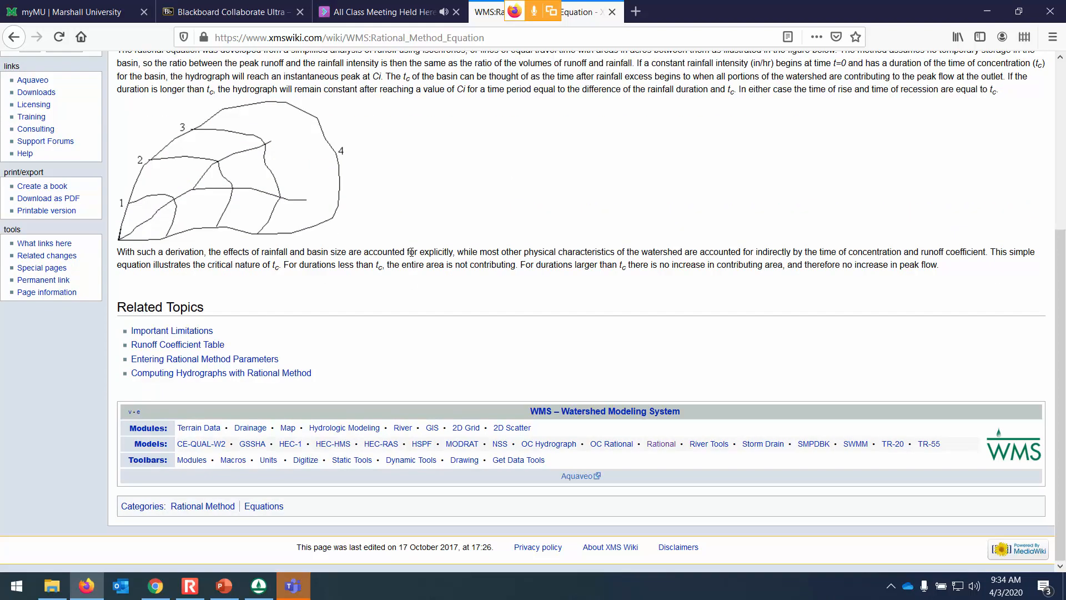
{"action": "left_click", "coordinate": [276, 587]}
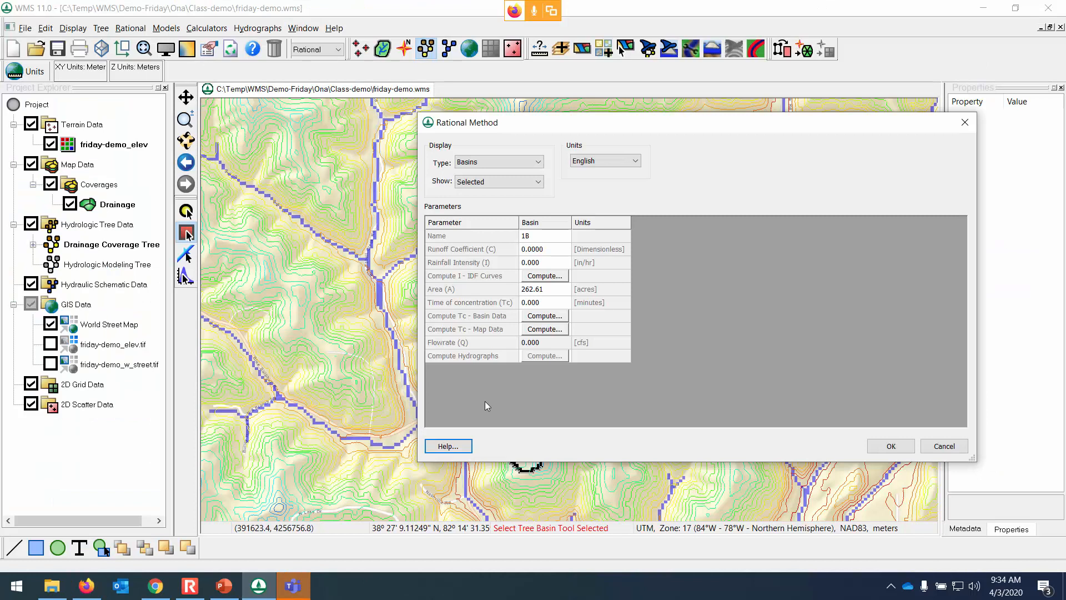
Open basin 1B's time computation from basin data, browse its XMS Wiki help results, and return to WMS to cancel the computation.
{"action": "left_click", "coordinate": [550, 316]}
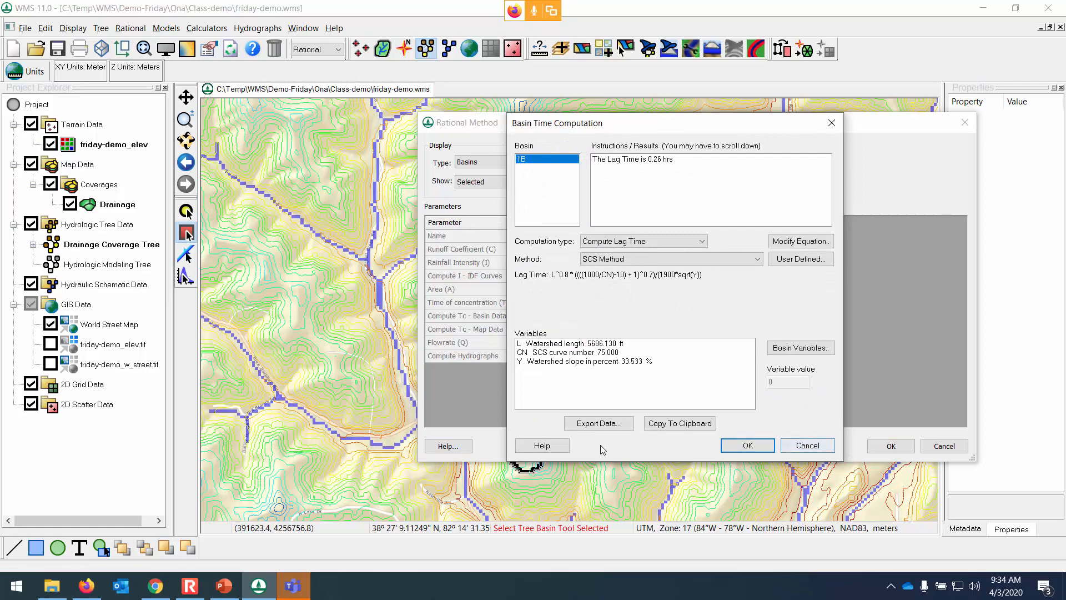
{"action": "left_click", "coordinate": [543, 445]}
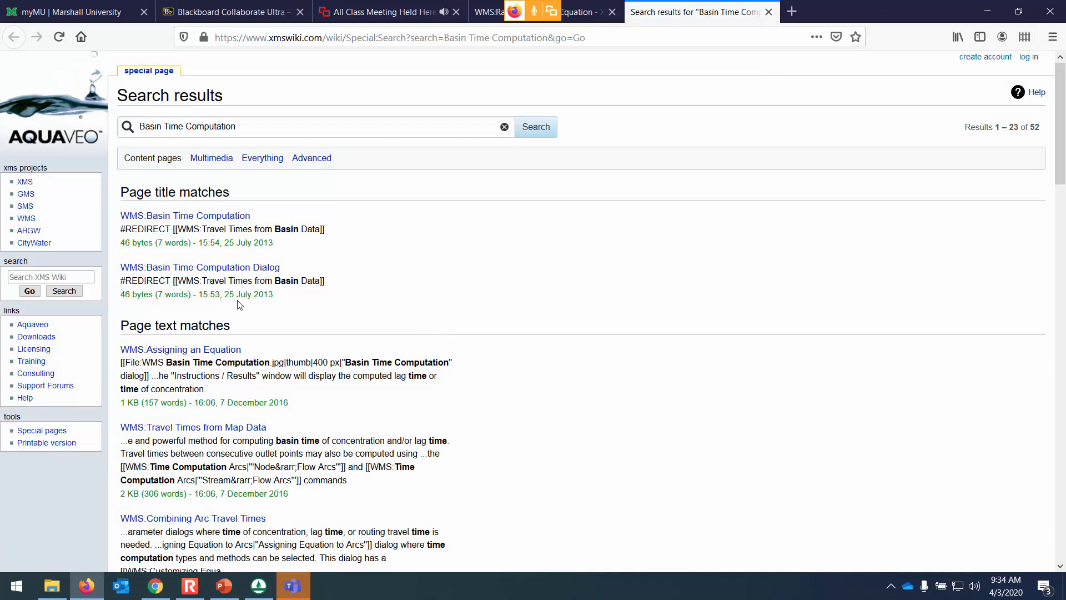
{"action": "scroll", "coordinate": [239, 305], "scroll_direction": "down", "scroll_amount": 4}
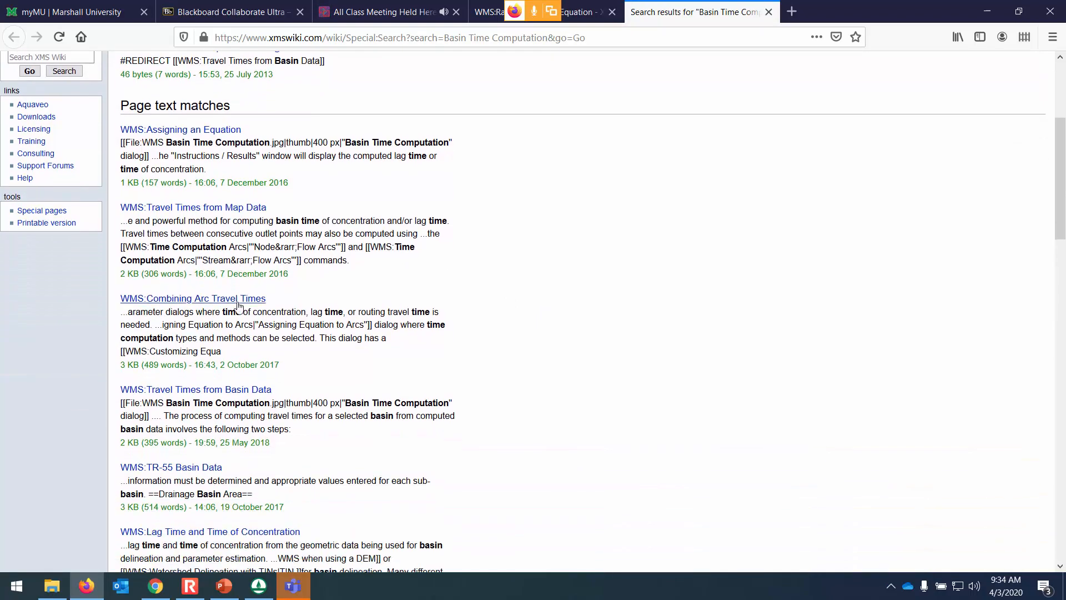
{"action": "scroll", "coordinate": [238, 307], "scroll_direction": "down", "scroll_amount": 1}
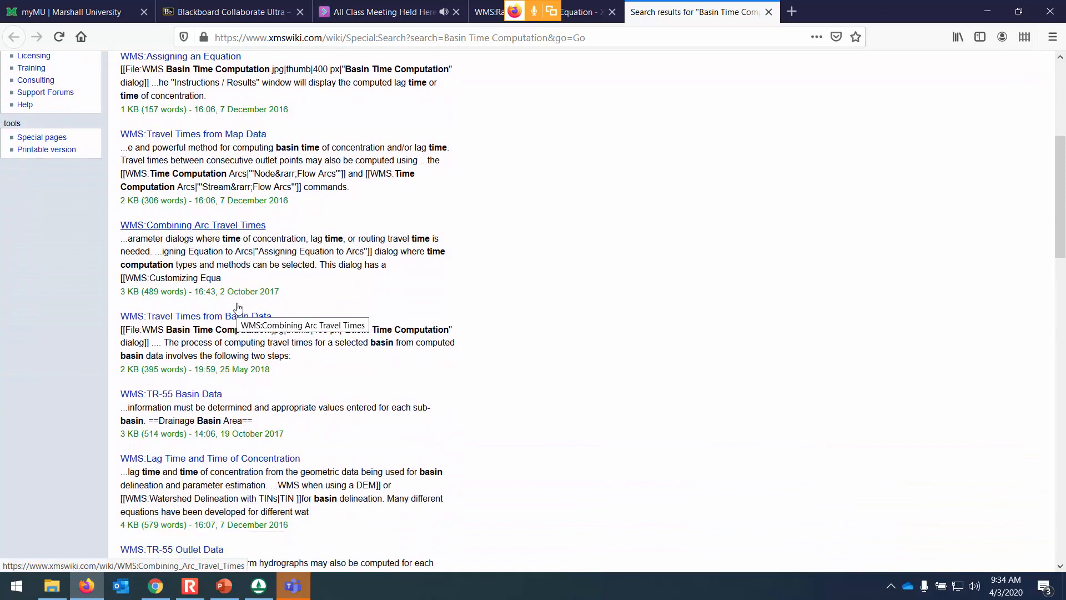
{"action": "scroll", "coordinate": [237, 309], "scroll_direction": "up", "scroll_amount": 3}
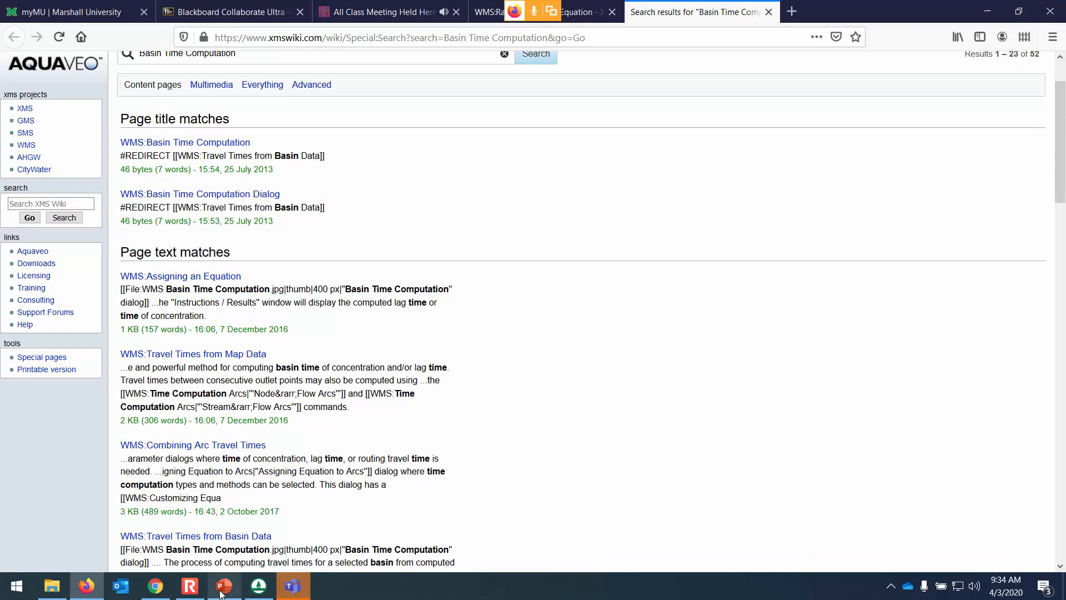
{"action": "left_click", "coordinate": [221, 590]}
{"action": "left_click", "coordinate": [223, 591]}
{"action": "left_click", "coordinate": [259, 586]}
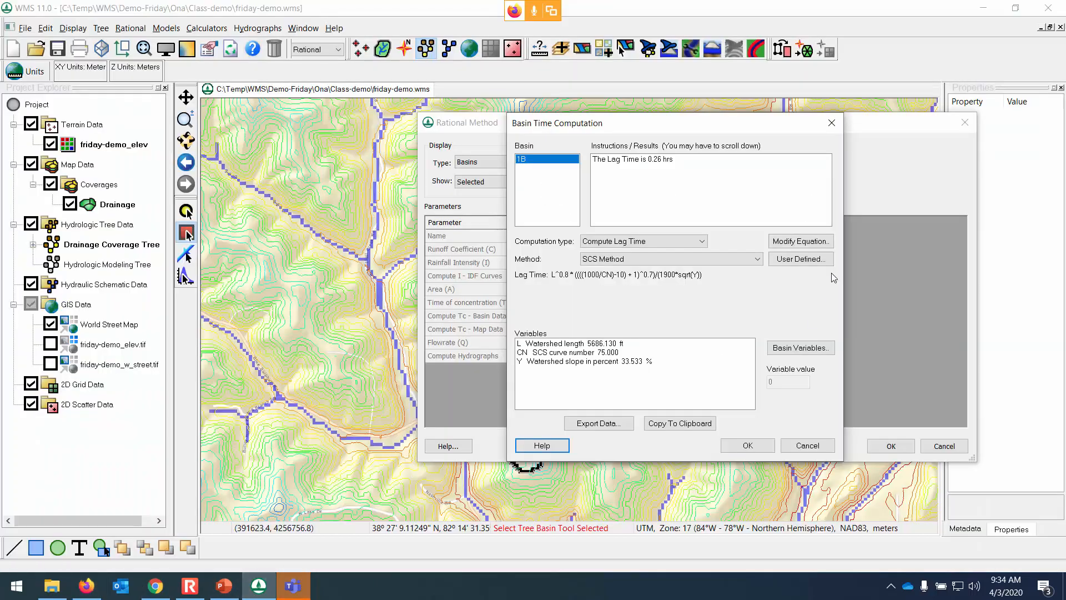
{"action": "left_click", "coordinate": [807, 445]}
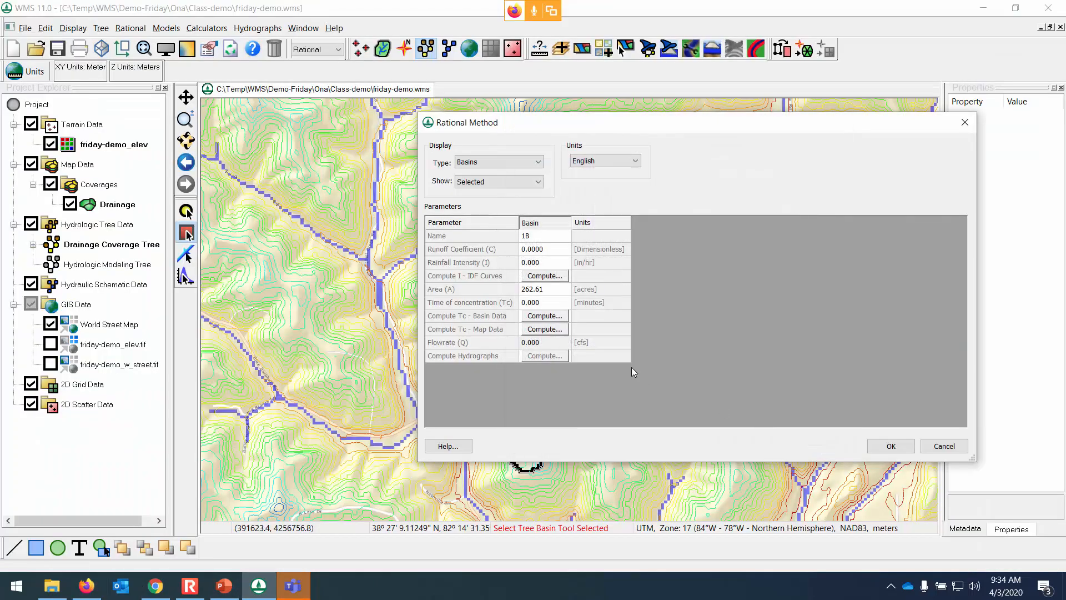
Open basin 1B's IDF computation, view its help search results, and close it and the Rational Method parameters without changes.
{"action": "left_click", "coordinate": [550, 282]}
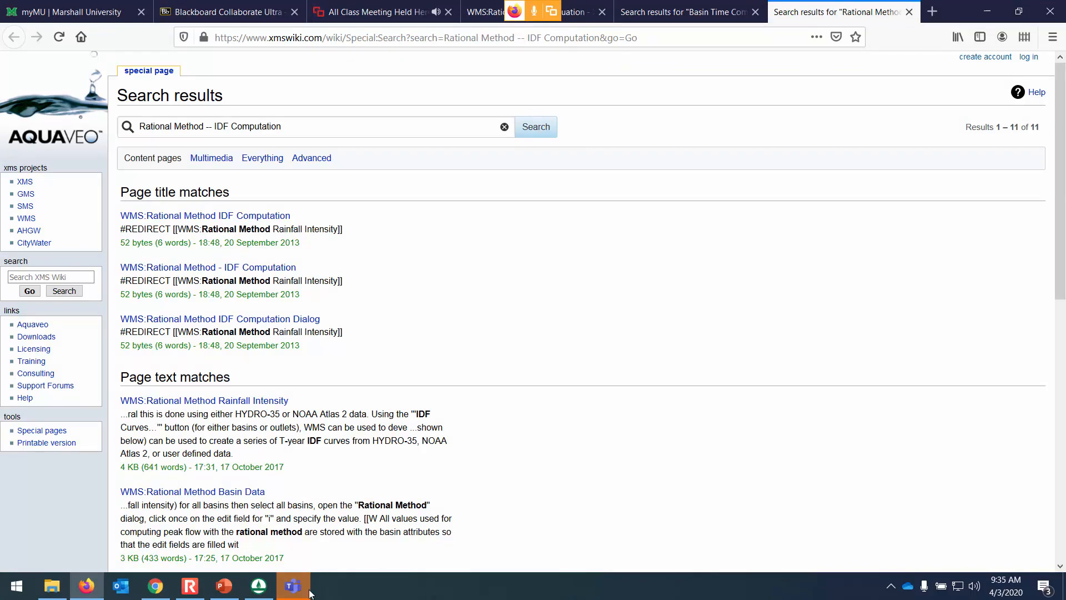
{"action": "left_click", "coordinate": [259, 585]}
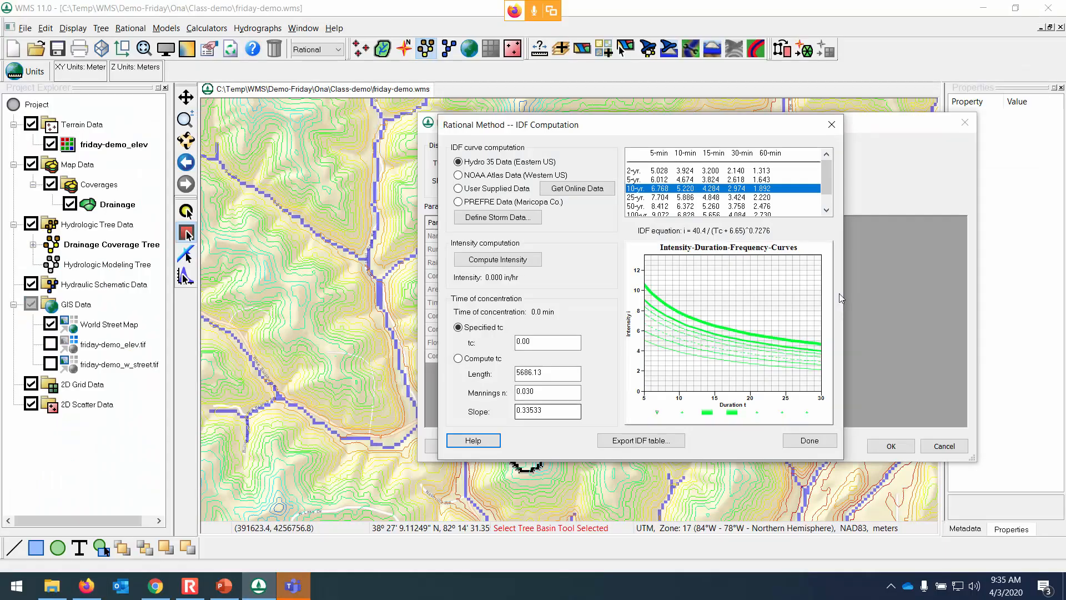
{"action": "left_click", "coordinate": [831, 126]}
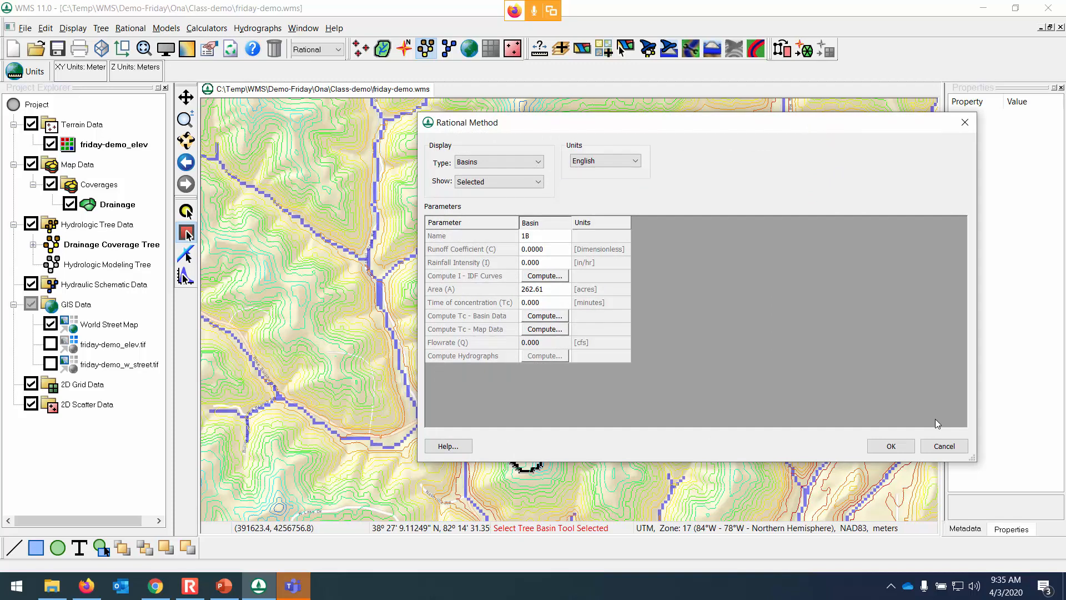
{"action": "left_click", "coordinate": [944, 446]}
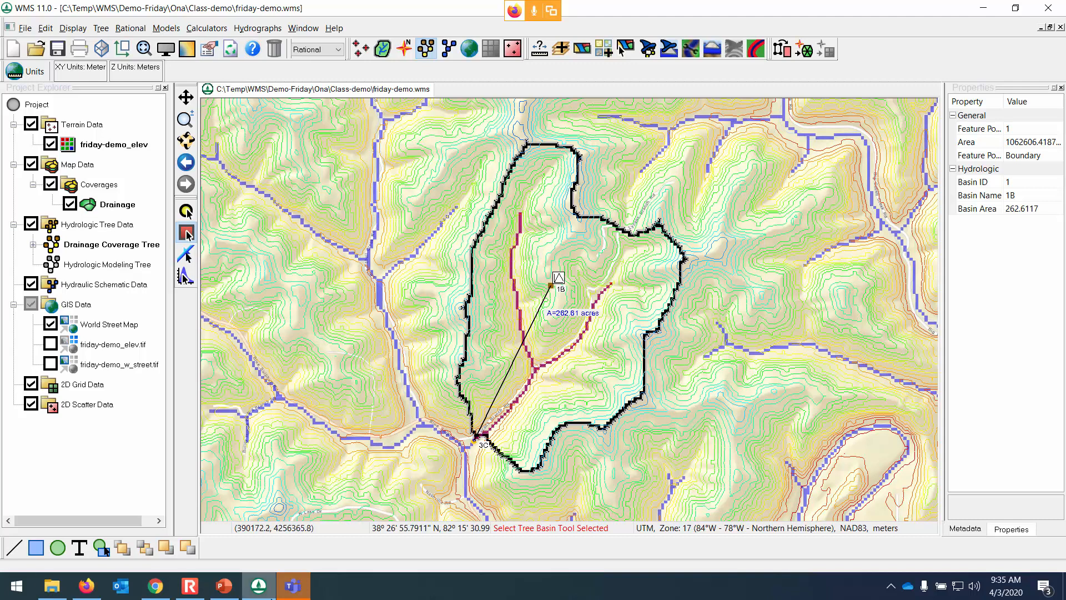
{"action": "left_click", "coordinate": [84, 587]}
{"action": "left_click_drag", "start_coordinate": [961, 12], "coordinate": [1065, 7]}
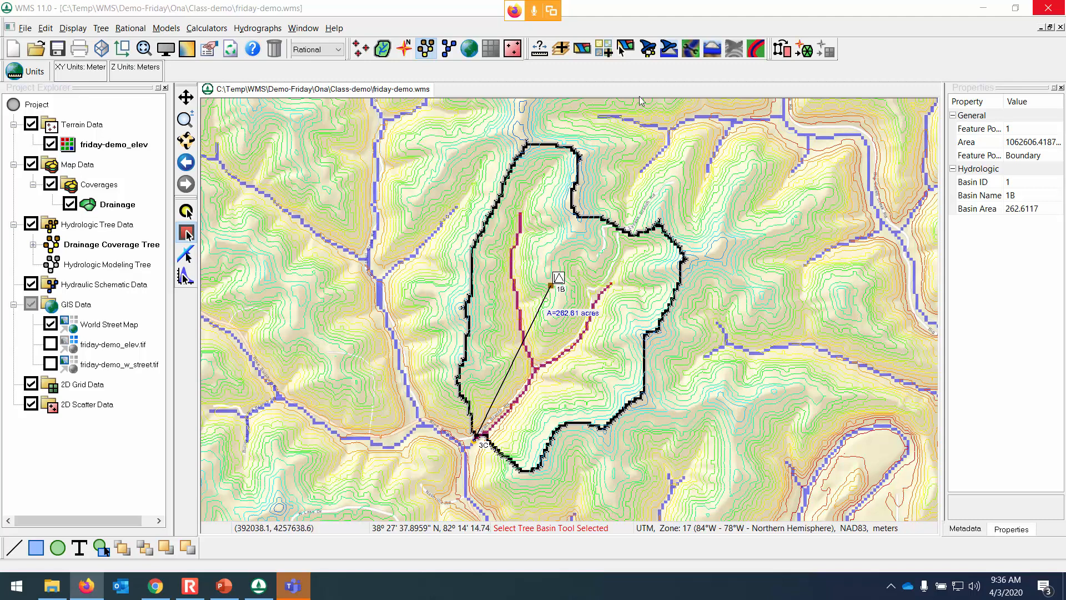
In the hydrologic modeling wizard's Choose Outlet Locations stage, create an outlet point on the western tributary just upstream of the stream confluence.
{"action": "left_click", "coordinate": [649, 53]}
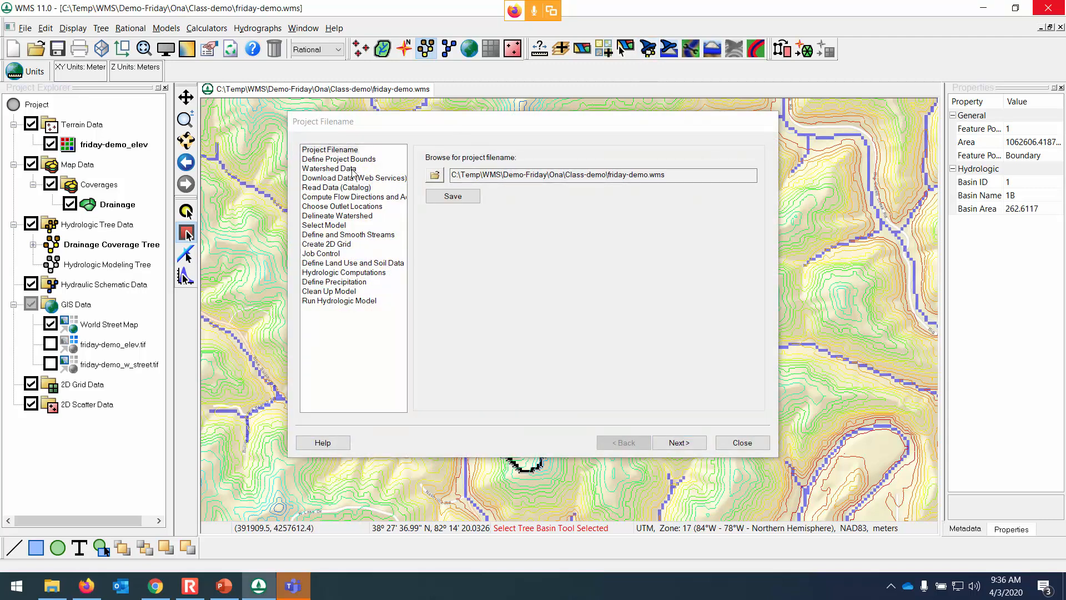
{"action": "left_click", "coordinate": [354, 206]}
{"action": "left_click_drag", "start_coordinate": [485, 129], "coordinate": [879, 158]}
{"action": "scroll", "coordinate": [554, 389], "scroll_direction": "up", "scroll_amount": 3}
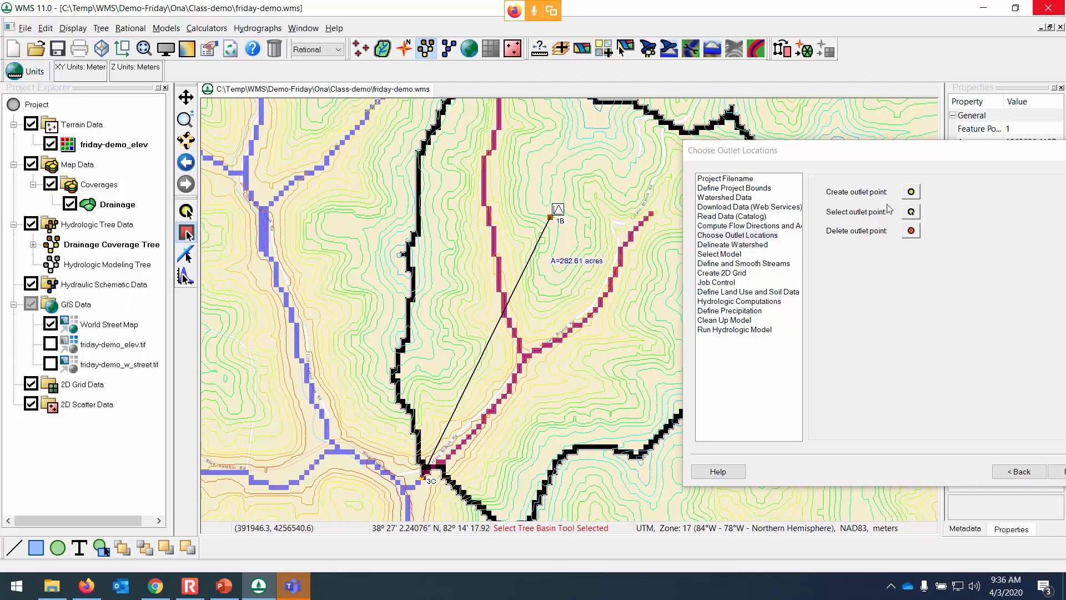
{"action": "scroll", "coordinate": [472, 336], "scroll_direction": "up", "scroll_amount": 2}
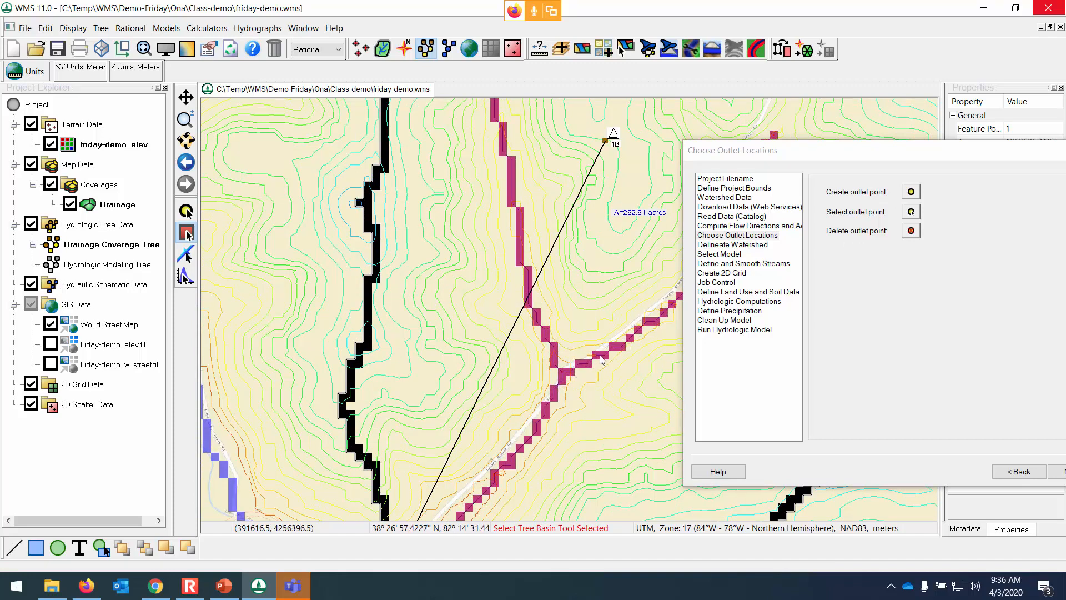
{"action": "scroll", "coordinate": [601, 360], "scroll_direction": "down", "scroll_amount": 2}
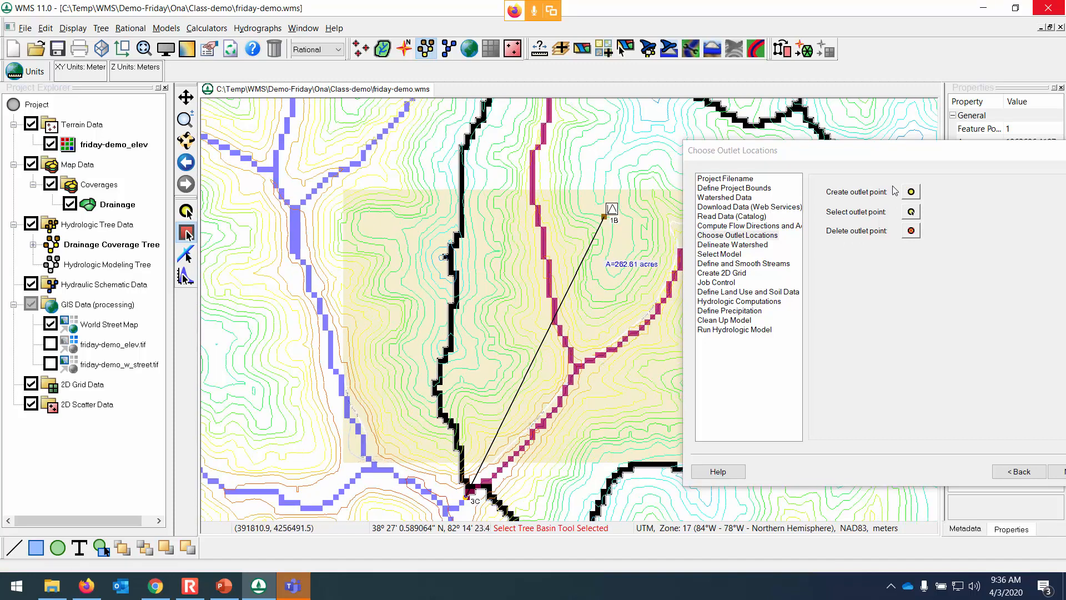
{"action": "left_click_drag", "start_coordinate": [898, 153], "coordinate": [844, 17]}
{"action": "left_click", "coordinate": [746, 107]}
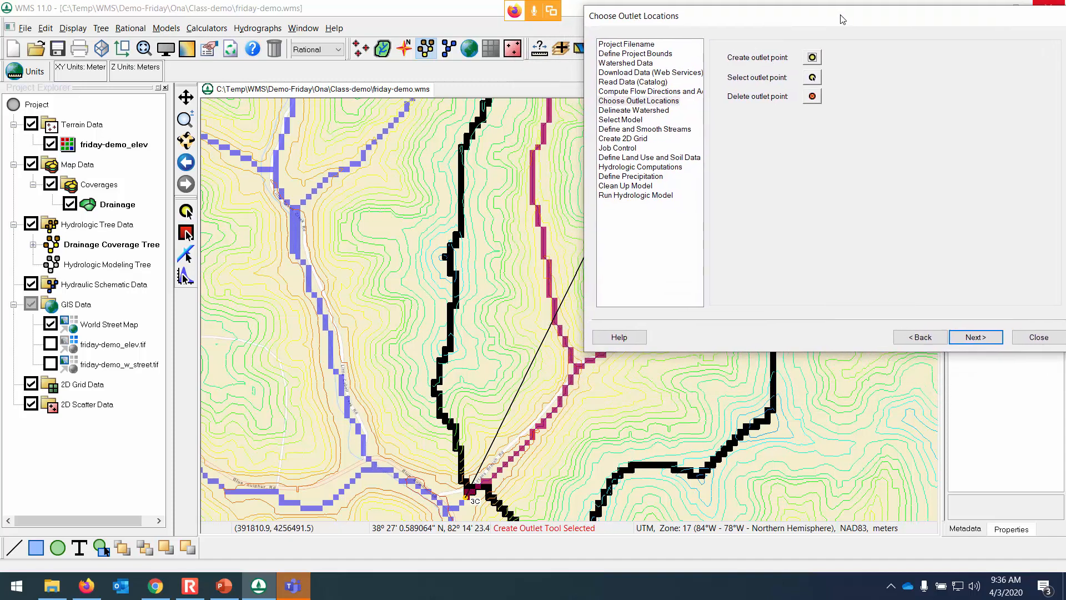
{"action": "key", "text": "ctrl"}
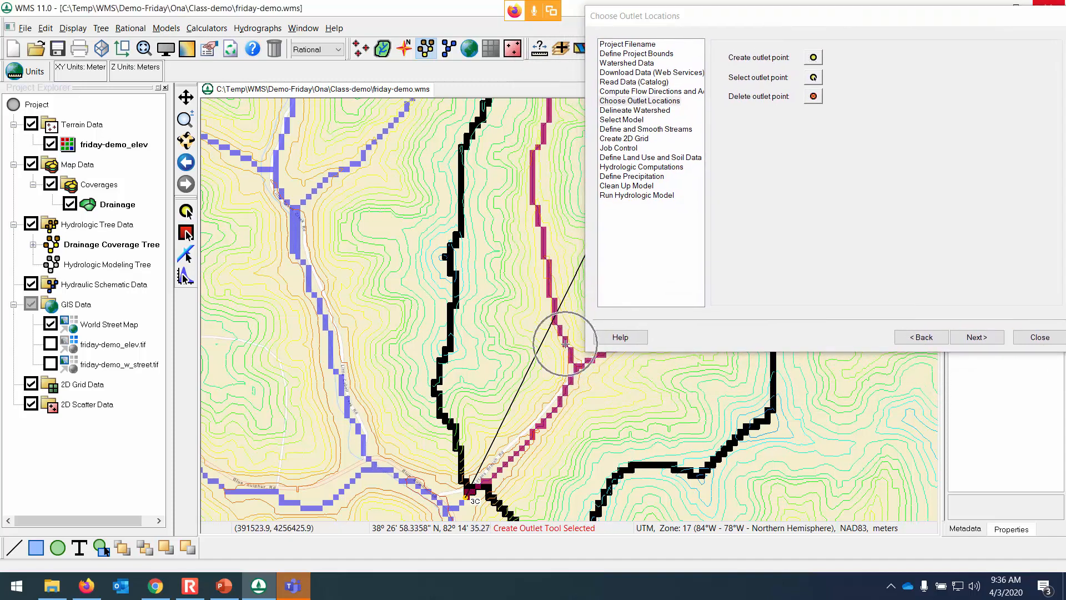
{"action": "key", "text": "ctrl"}
{"action": "key", "text": "ctrl"}
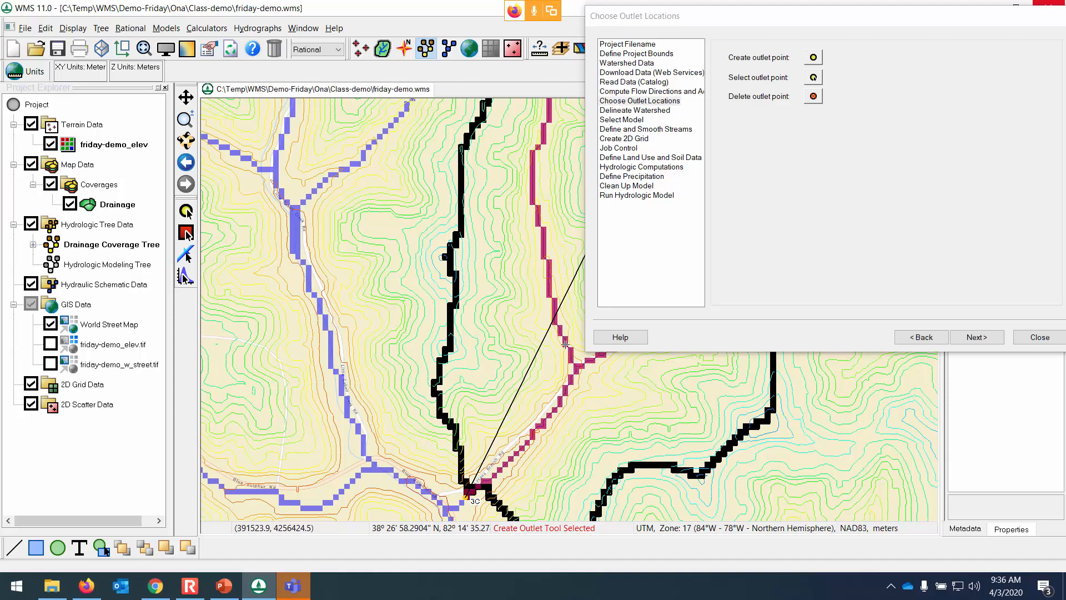
{"action": "left_click", "coordinate": [565, 344]}
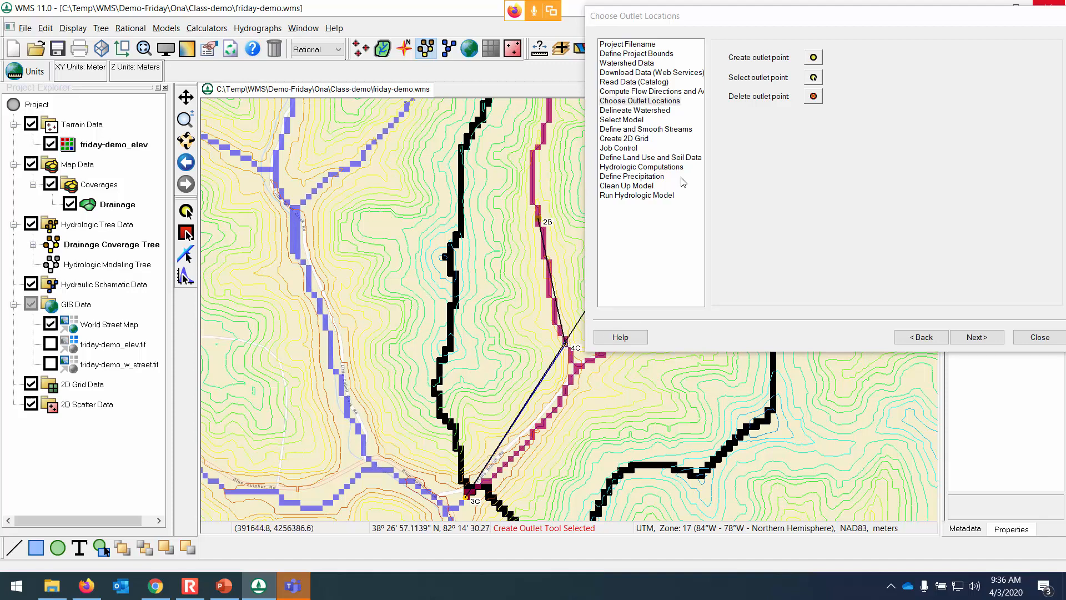
Create another outlet point on the eastern tributary just upstream of the confluence and advance the wizard to Delineate Watershed.
{"action": "left_click", "coordinate": [813, 57]}
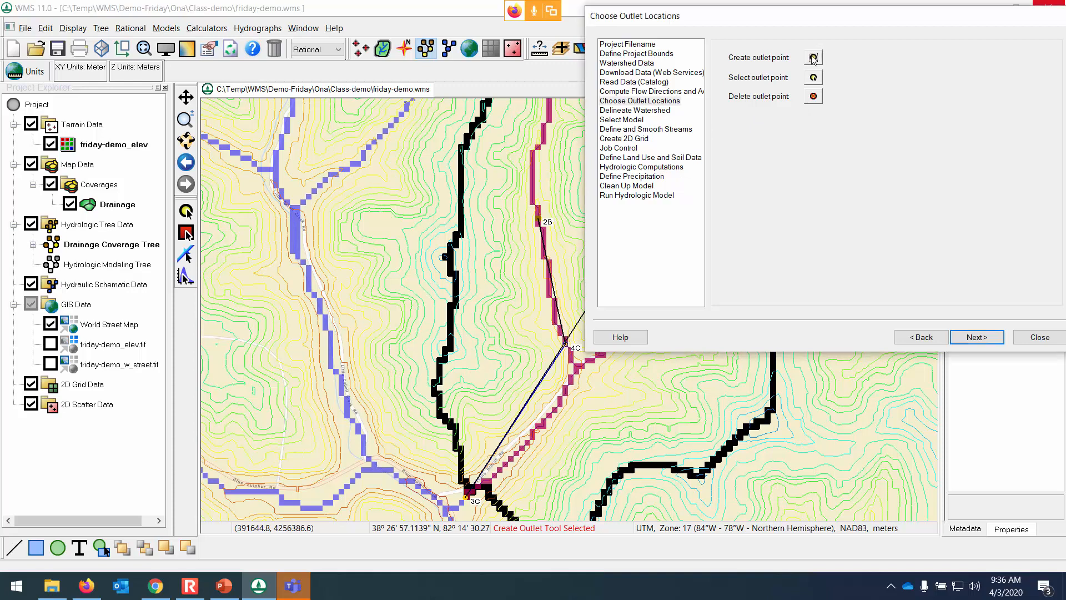
{"action": "left_click_drag", "start_coordinate": [761, 26], "coordinate": [110, 68]}
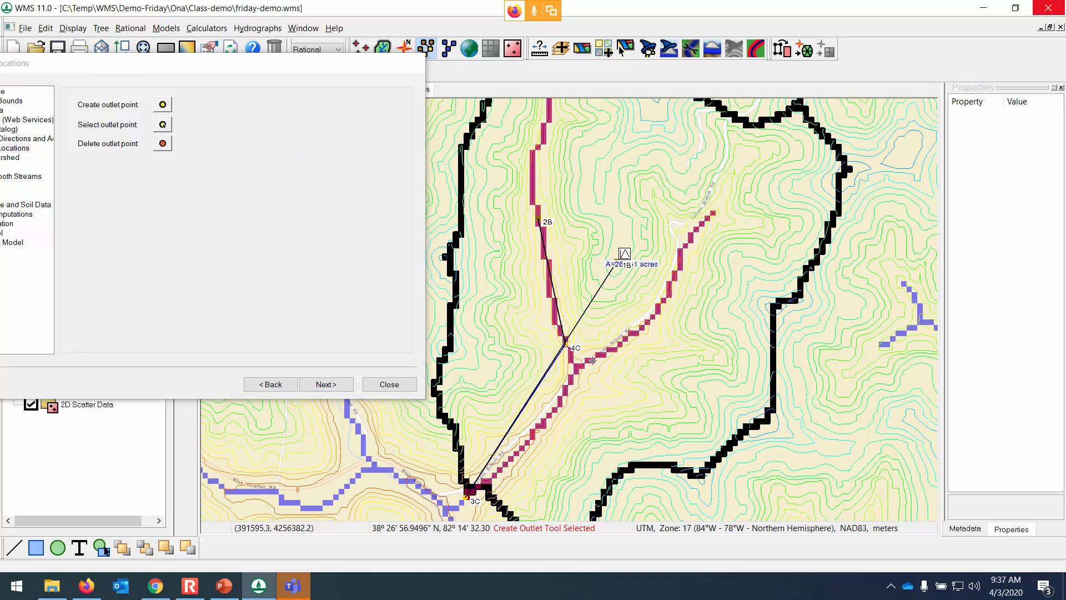
{"action": "left_click", "coordinate": [591, 360]}
{"action": "left_click_drag", "start_coordinate": [201, 64], "coordinate": [411, 60]}
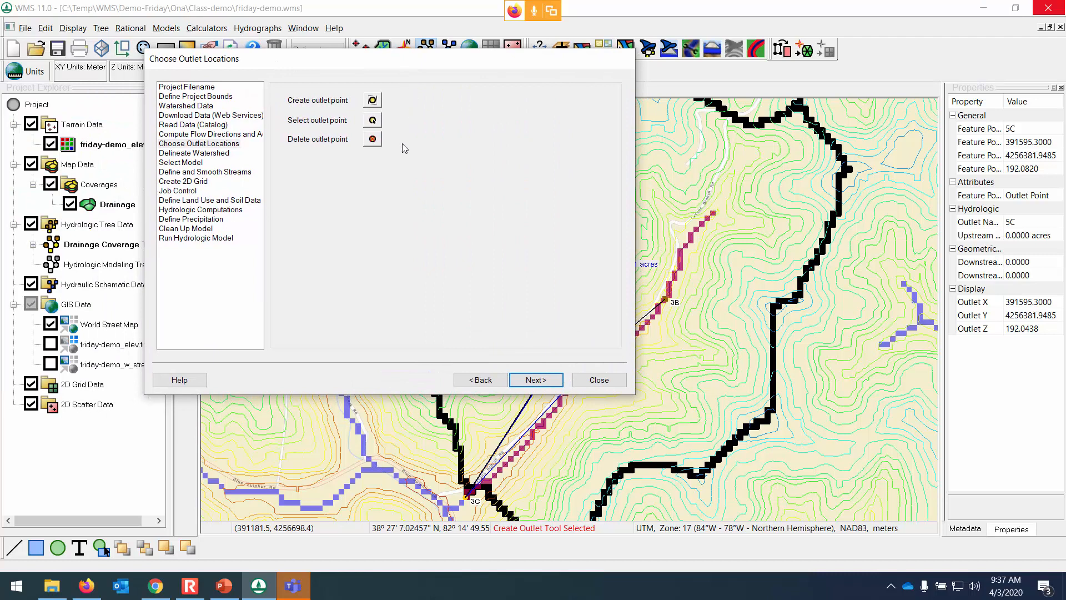
{"action": "left_click", "coordinate": [535, 380]}
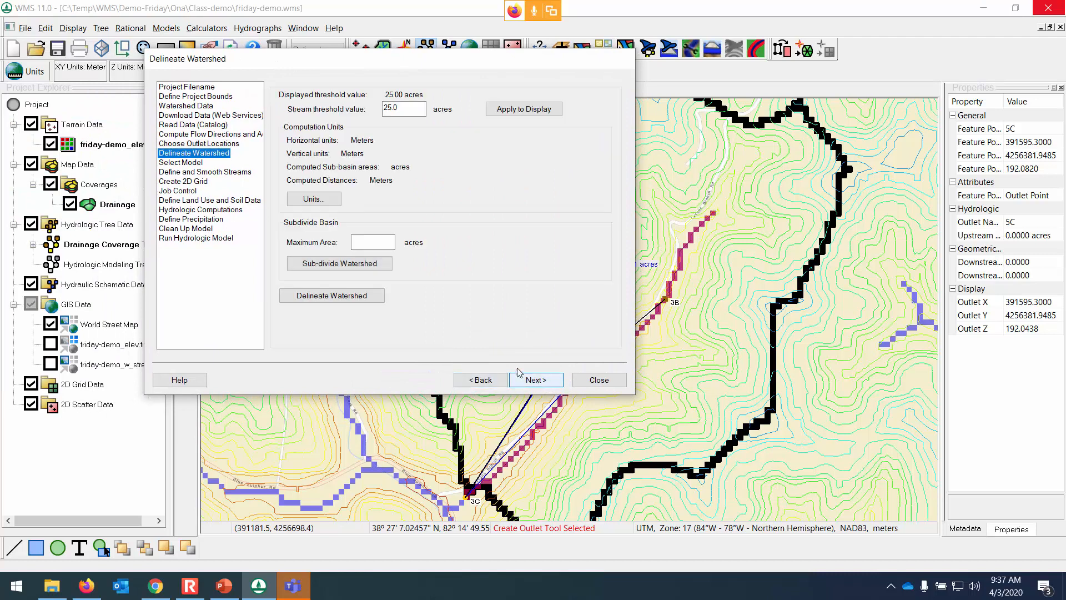
Delineate the watershed with the added outlets, accepting replacement of the existing drainage coverage feature data, and close the wizard.
{"action": "left_click", "coordinate": [322, 300]}
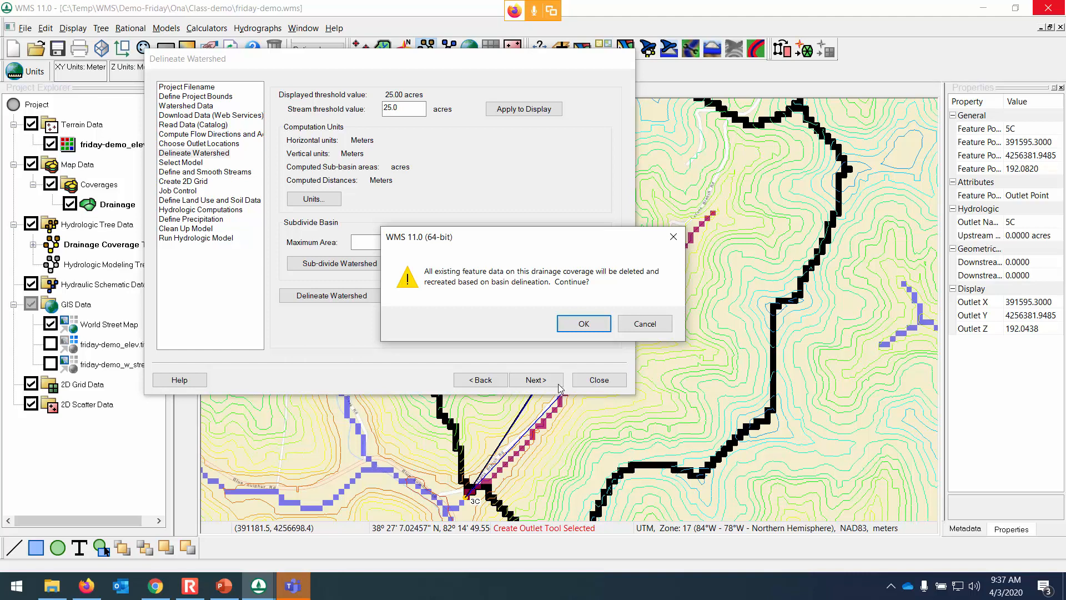
{"action": "left_click", "coordinate": [584, 332]}
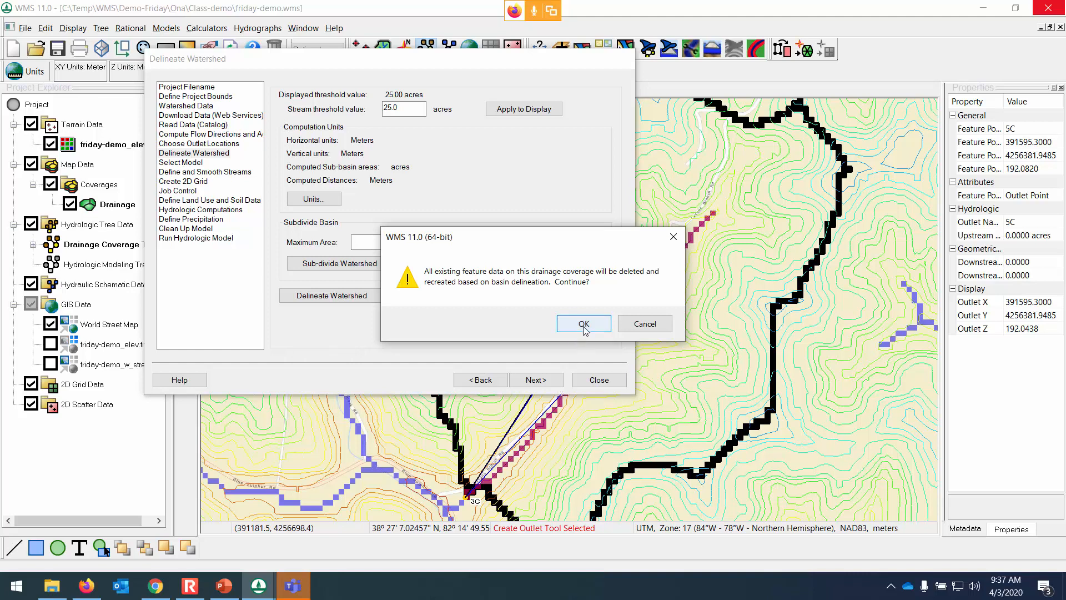
{"action": "left_click", "coordinate": [585, 325]}
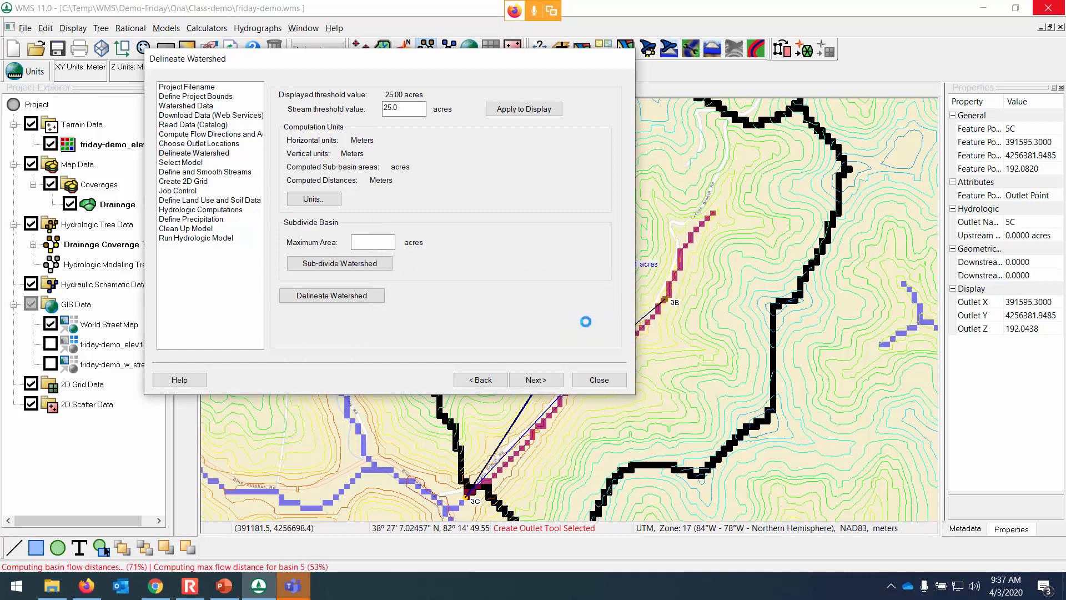
{"action": "left_click", "coordinate": [584, 380]}
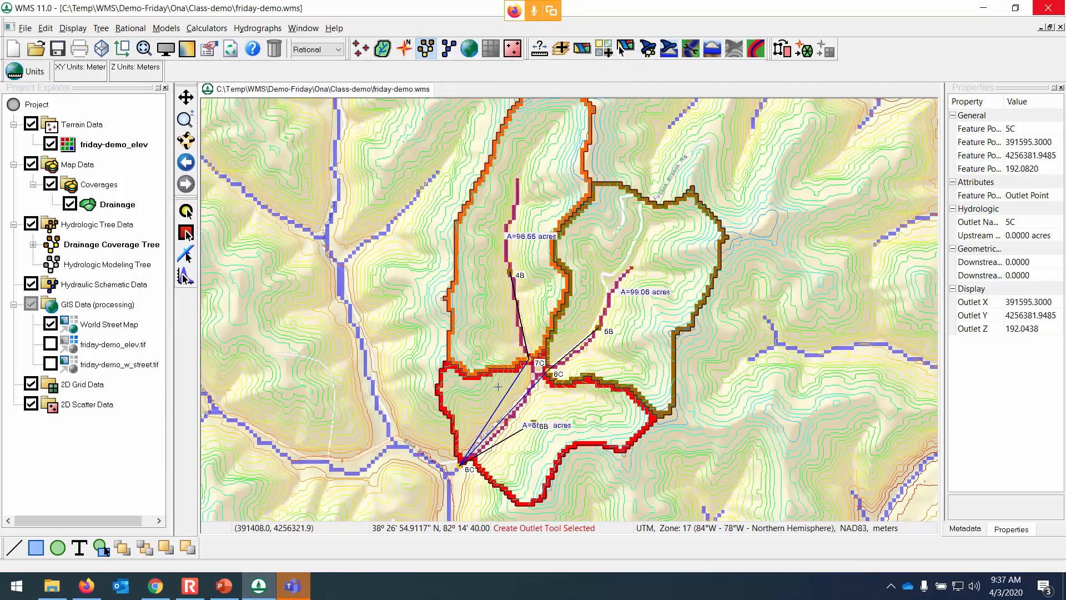
Switch to the map module and back to the hydrologic tree module, and hide all terrain data on the map.
{"action": "scroll", "coordinate": [503, 386], "scroll_direction": "down", "scroll_amount": 1}
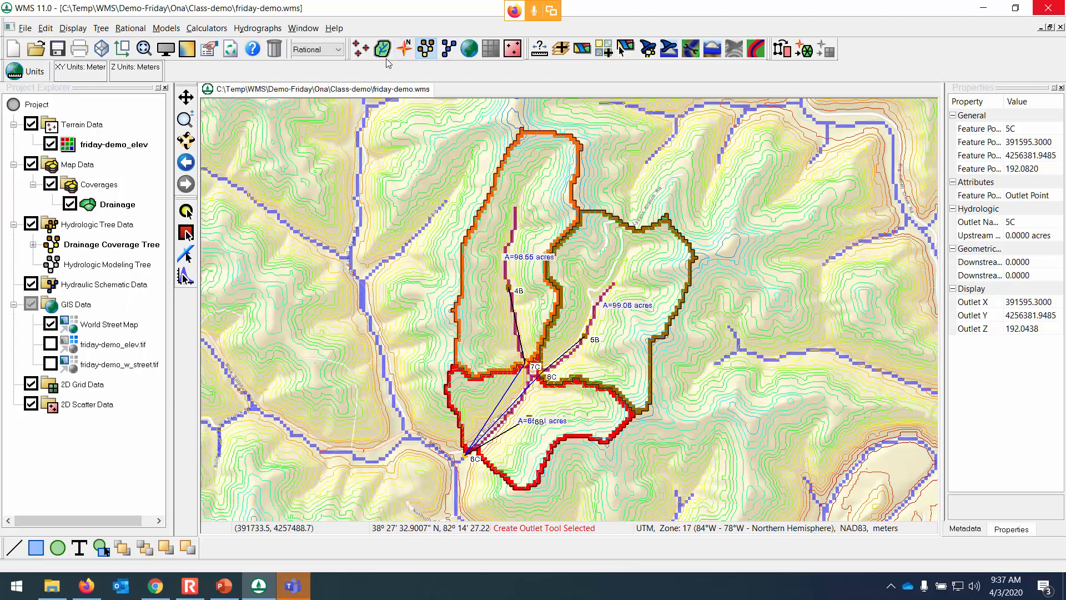
{"action": "left_click", "coordinate": [382, 50]}
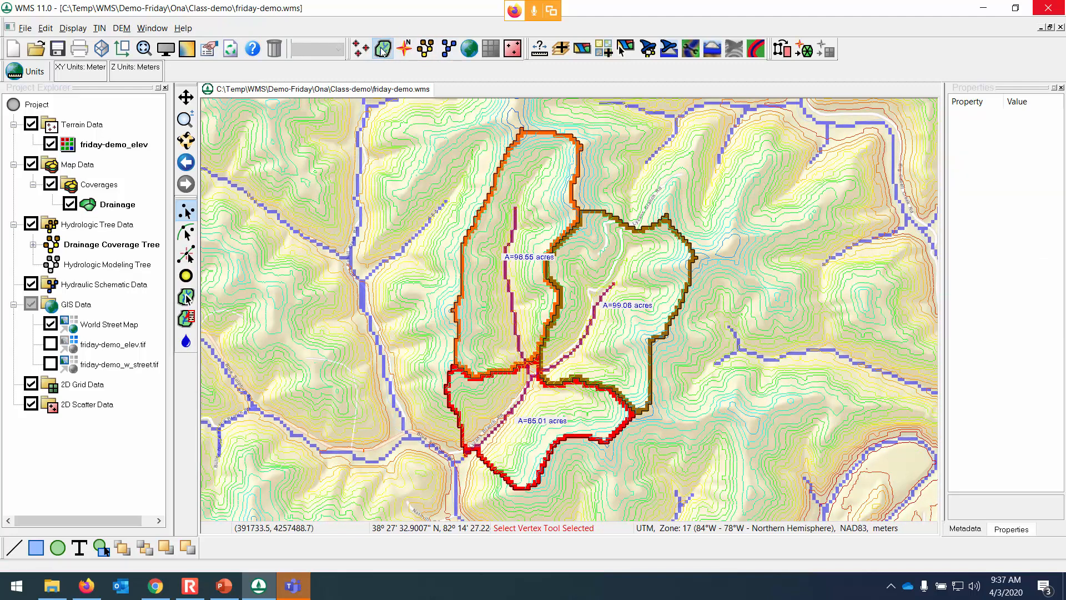
{"action": "left_click", "coordinate": [426, 50]}
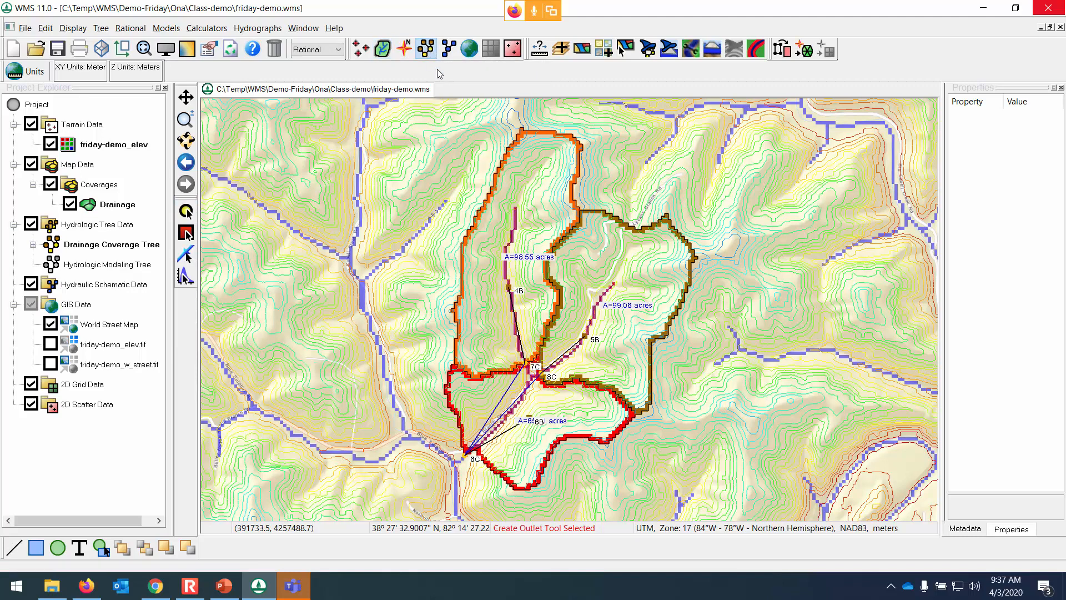
{"action": "left_click", "coordinate": [31, 125]}
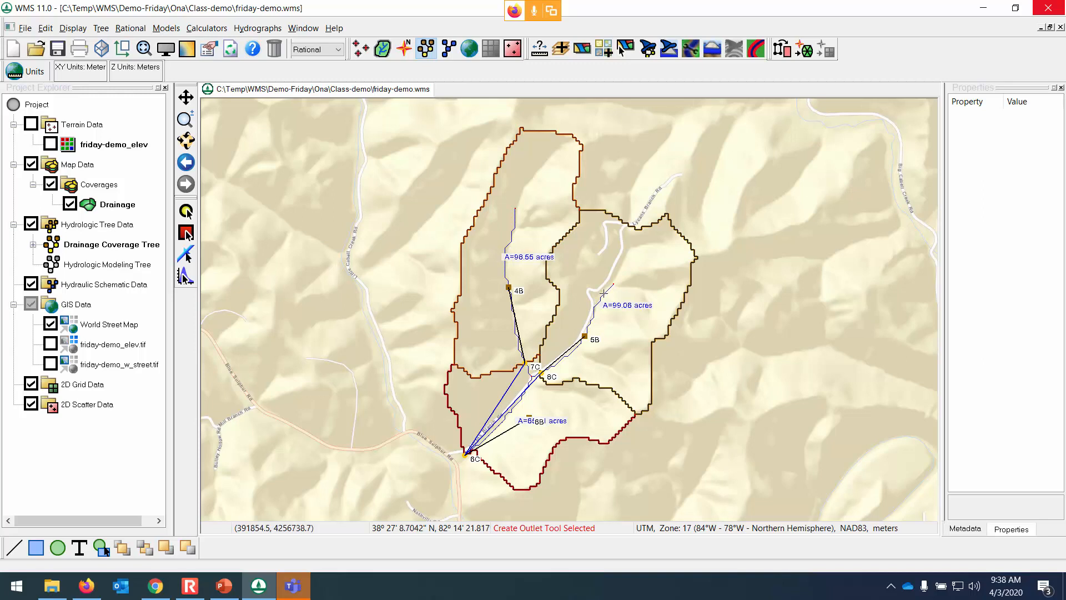
Move basin 6B's icon slightly north so that it clears the basin's area label.
{"action": "scroll", "coordinate": [528, 427], "scroll_direction": "up", "scroll_amount": 3}
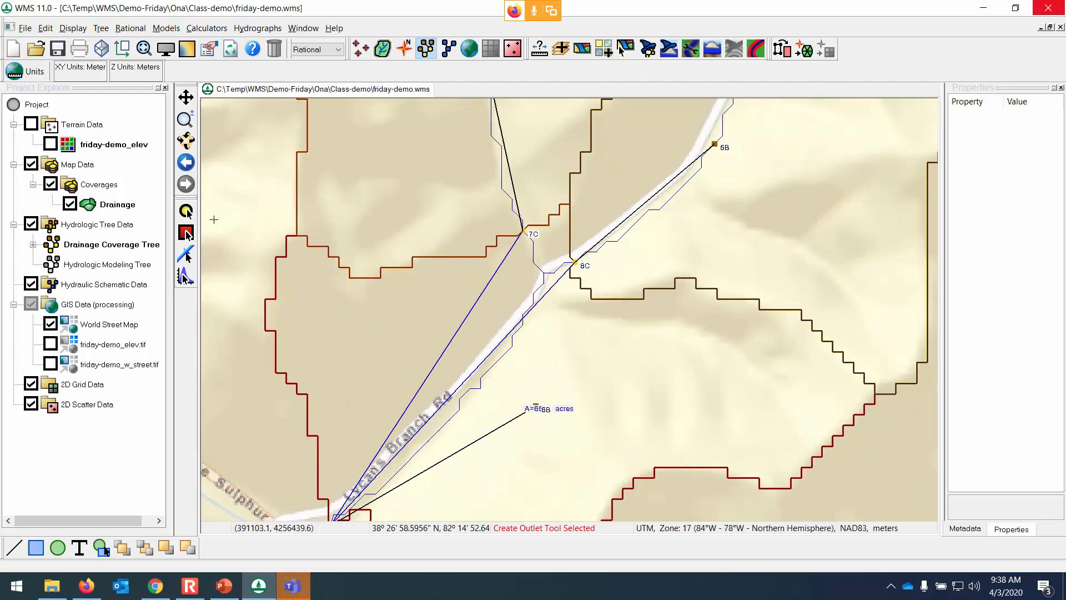
{"action": "left_click", "coordinate": [186, 232]}
{"action": "left_click_drag", "start_coordinate": [536, 406], "coordinate": [541, 375]}
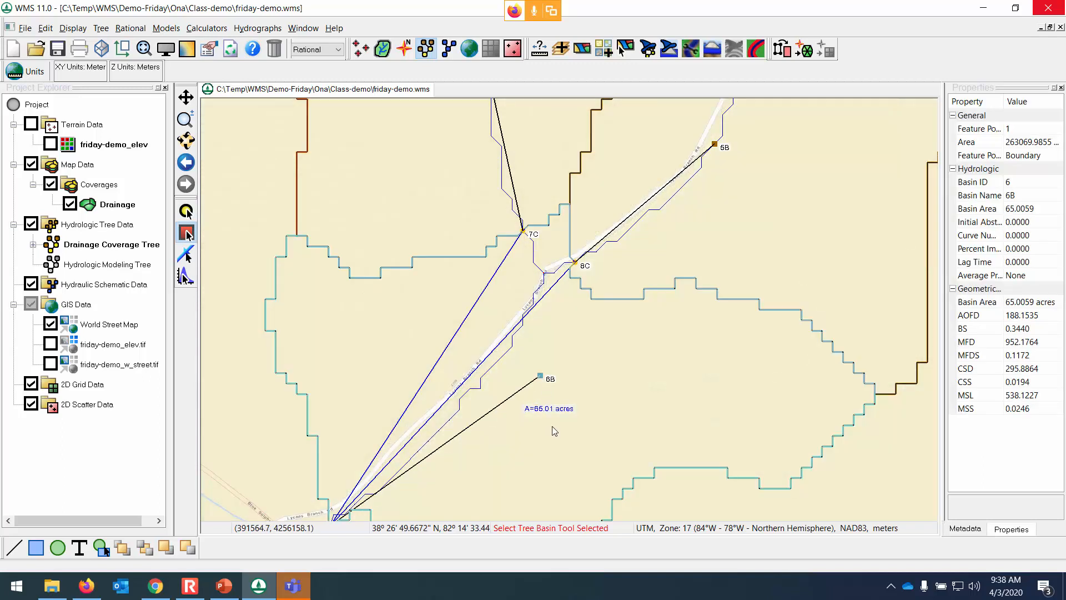
Open the rational method simulation, show parameters for all basins, and place the dialog beside the subdivided watershed.
{"action": "scroll", "coordinate": [550, 414], "scroll_direction": "down", "scroll_amount": 2}
{"action": "scroll", "coordinate": [547, 397], "scroll_direction": "down", "scroll_amount": 4}
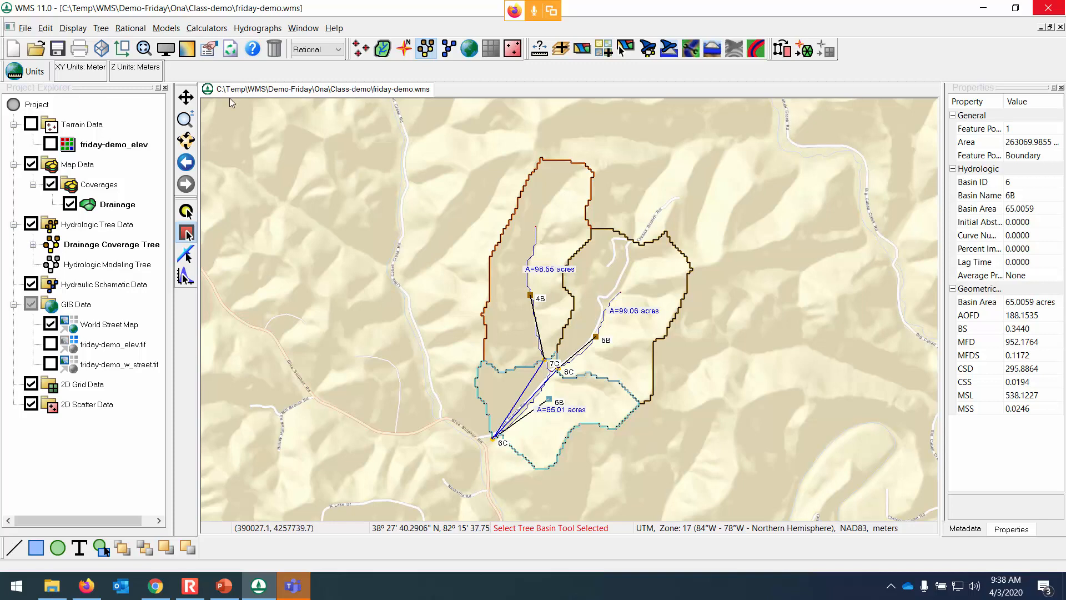
{"action": "left_click", "coordinate": [127, 29]}
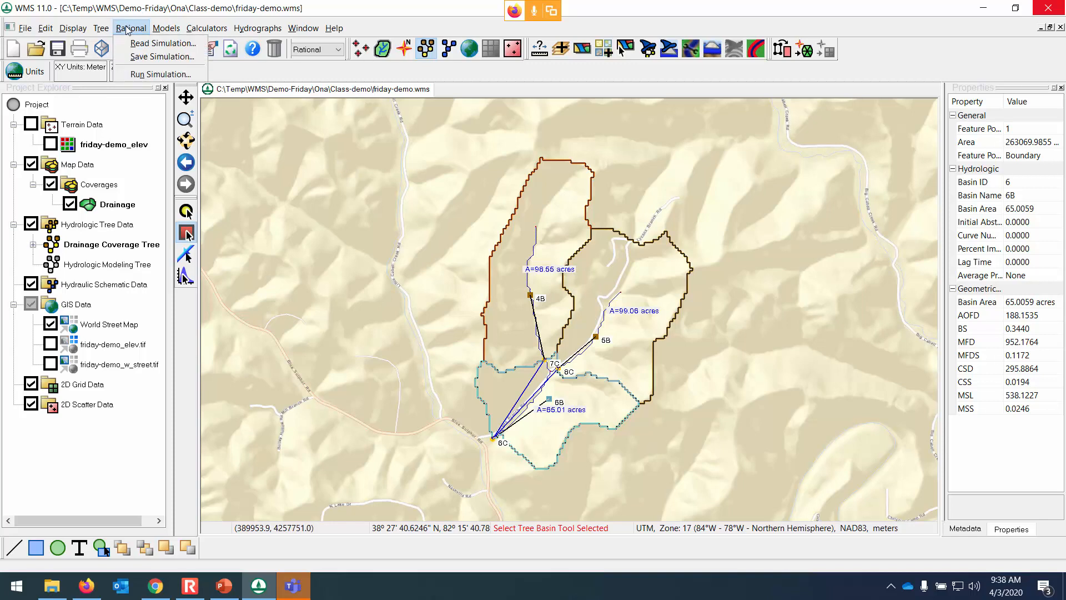
{"action": "left_click", "coordinate": [149, 76]}
{"action": "left_click_drag", "start_coordinate": [596, 128], "coordinate": [494, 155]}
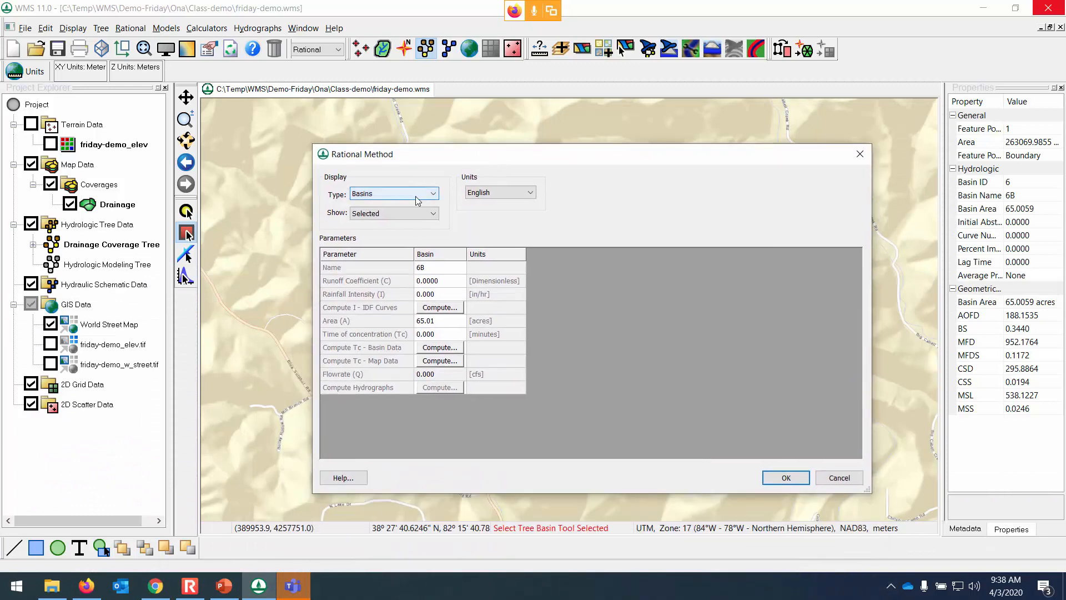
{"action": "left_click", "coordinate": [364, 217]}
{"action": "left_click", "coordinate": [367, 228]}
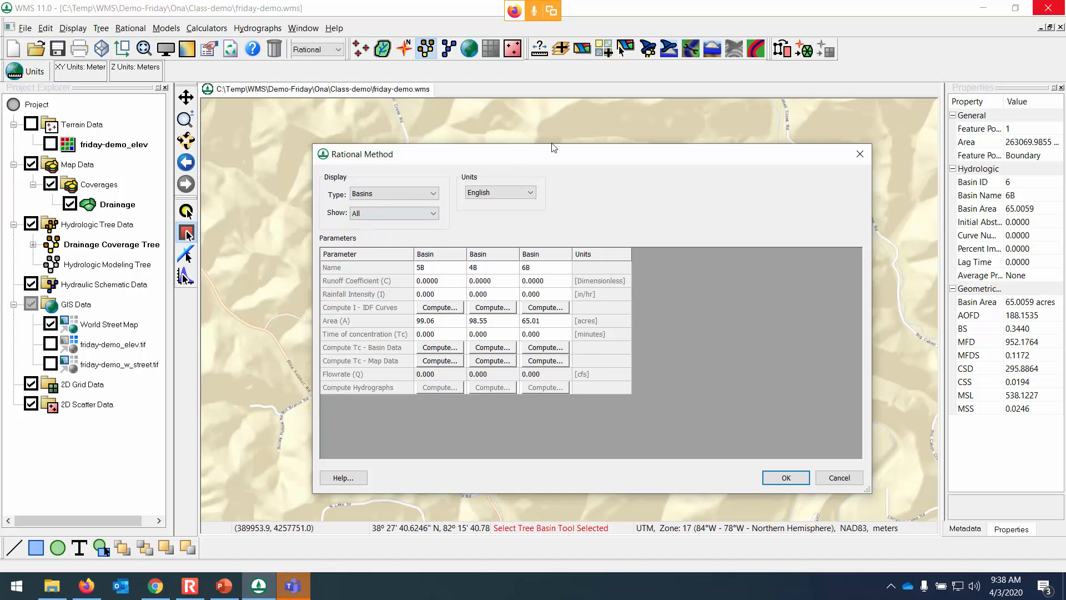
{"action": "left_click_drag", "start_coordinate": [561, 158], "coordinate": [872, 129]}
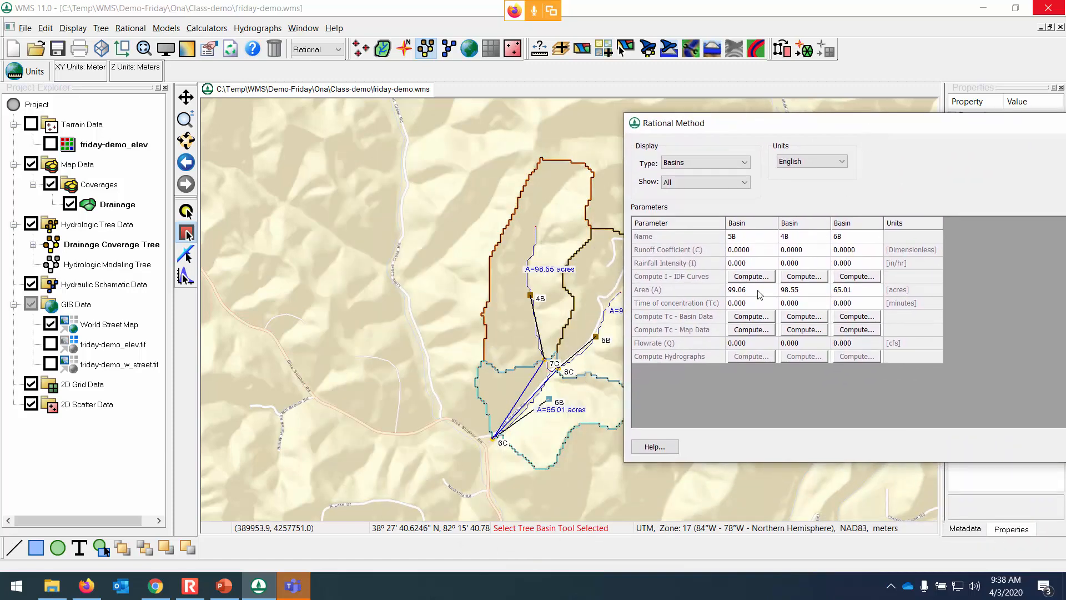
{"action": "left_click_drag", "start_coordinate": [827, 125], "coordinate": [883, 82]}
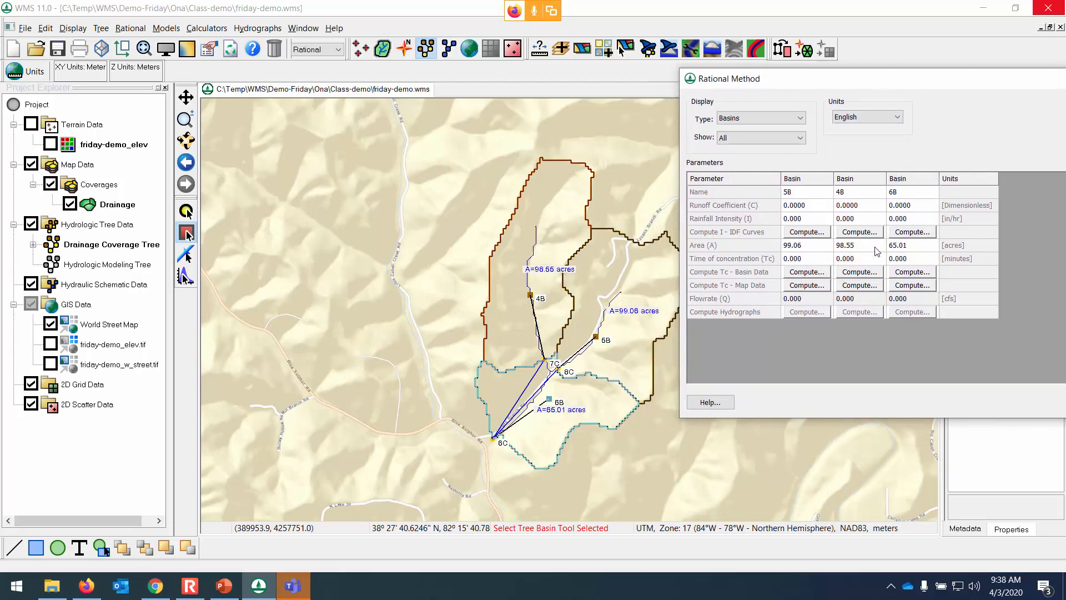
{"action": "left_click_drag", "start_coordinate": [883, 87], "coordinate": [867, 133]}
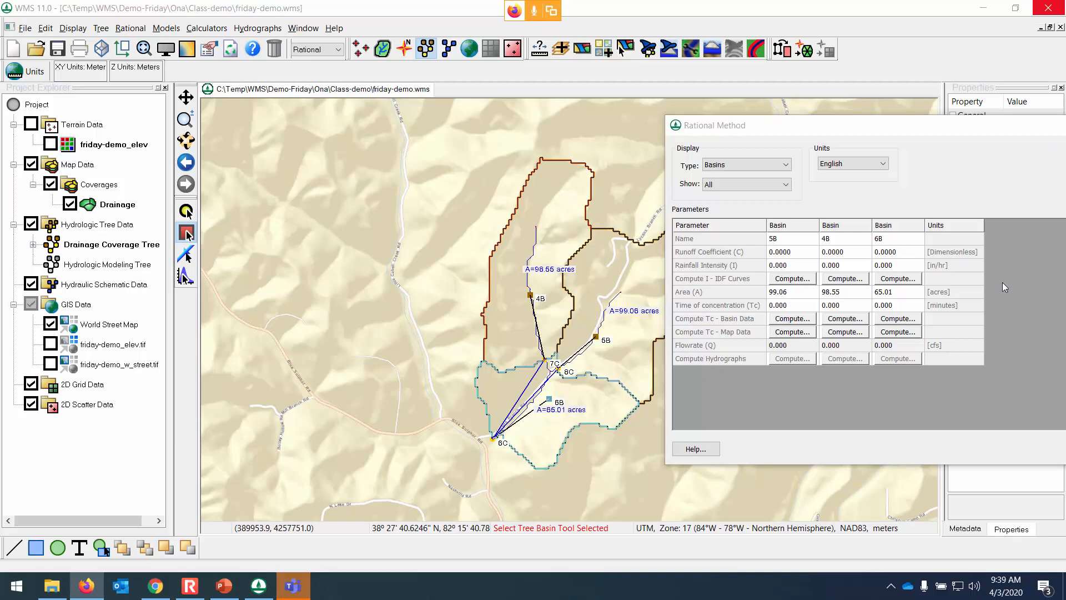
{"action": "left_click_drag", "start_coordinate": [940, 130], "coordinate": [977, 141]}
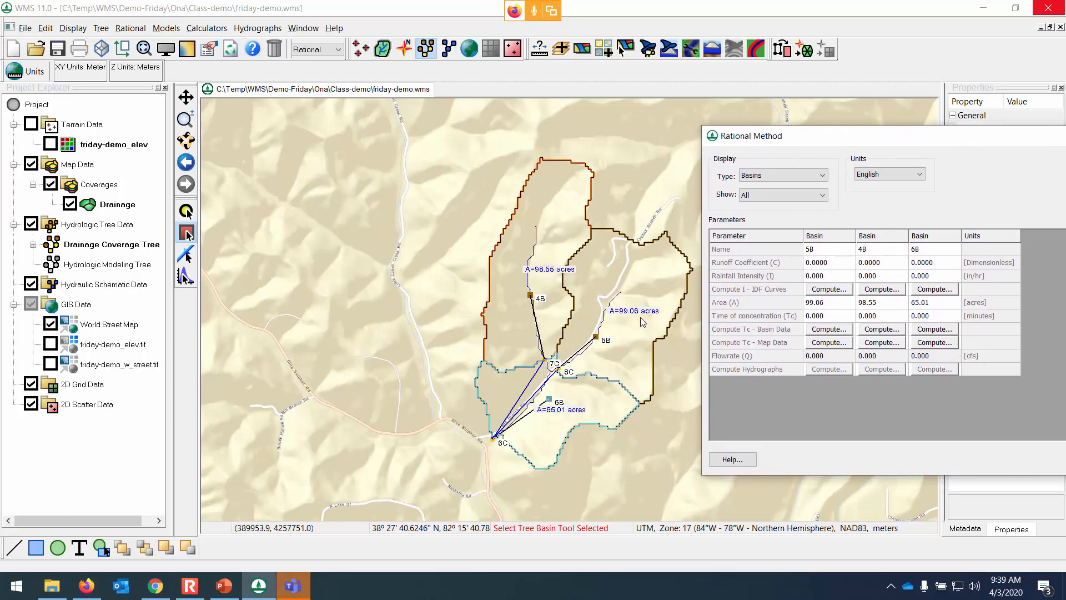
Set the runoff coefficient to 0.6 for basins 5B and 4B and 0.7 for basin 6B.
{"action": "key", "text": "ctrl"}
{"action": "key", "text": "ctrl"}
{"action": "left_click", "coordinate": [841, 263]}
{"action": "type", "text": ".6"}
{"action": "left_click", "coordinate": [876, 264]}
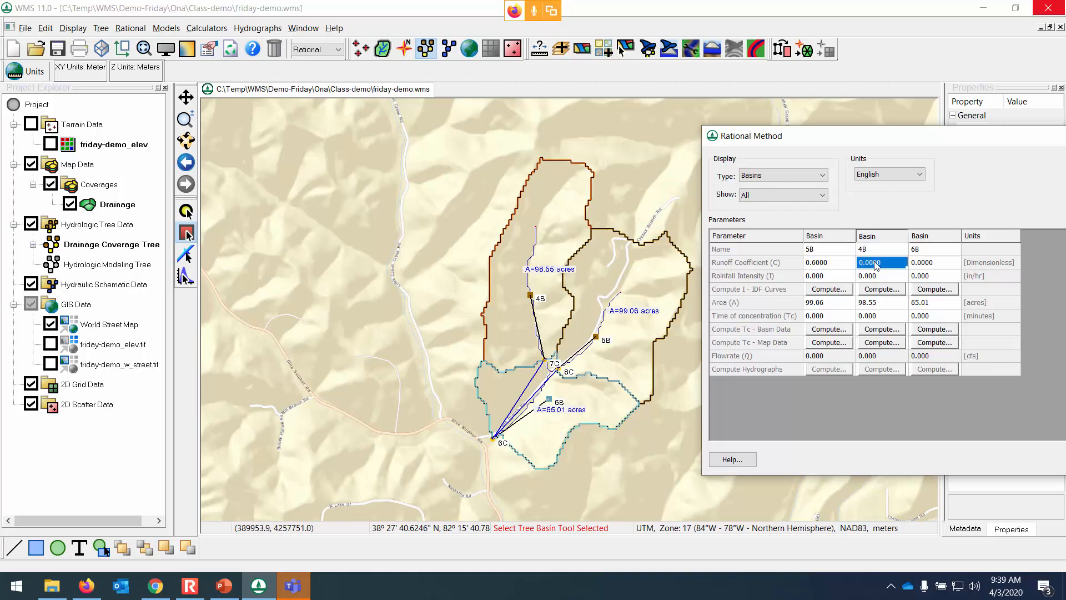
{"action": "type", "text": ".6"}
{"action": "left_click", "coordinate": [935, 264]}
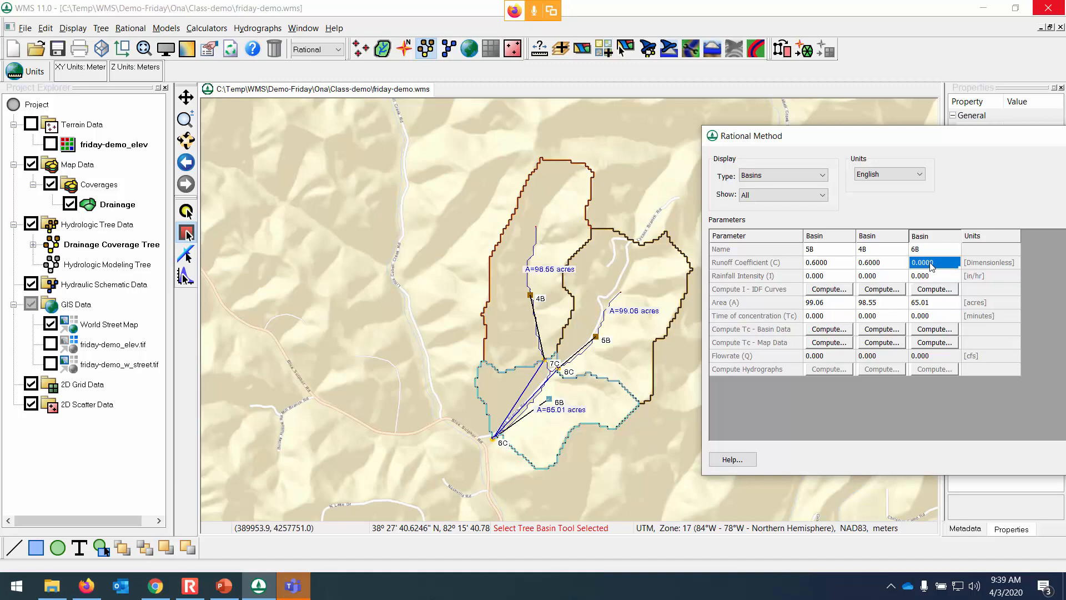
{"action": "type", "text": ".7"}
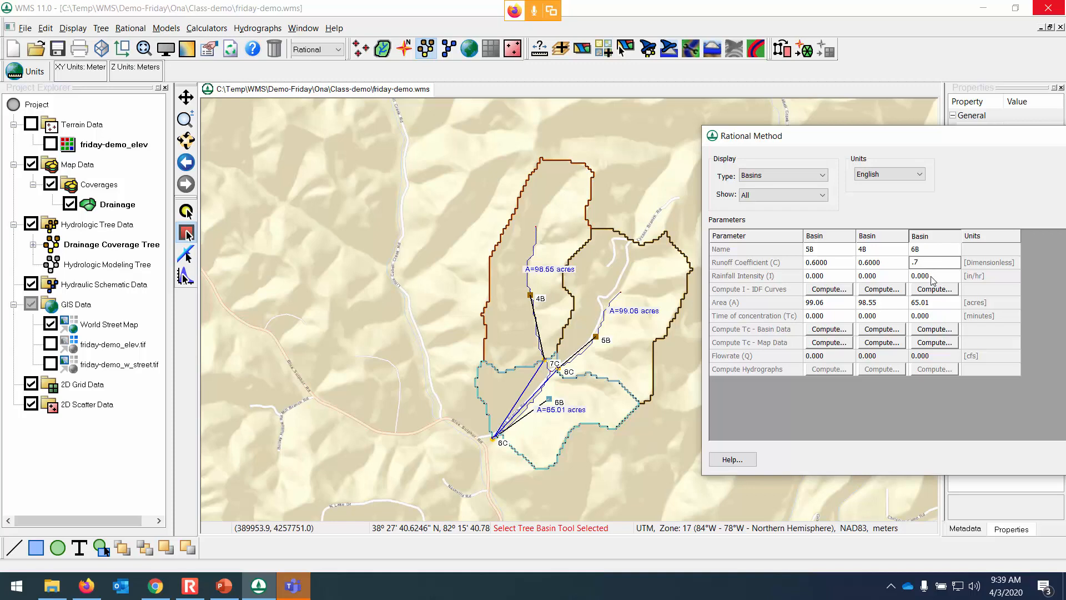
In basin 5B's IDF computation, get online data, choose computed time of concentration with Manning's n 0.03, and compute the rainfall intensity.
{"action": "left_click", "coordinate": [836, 277]}
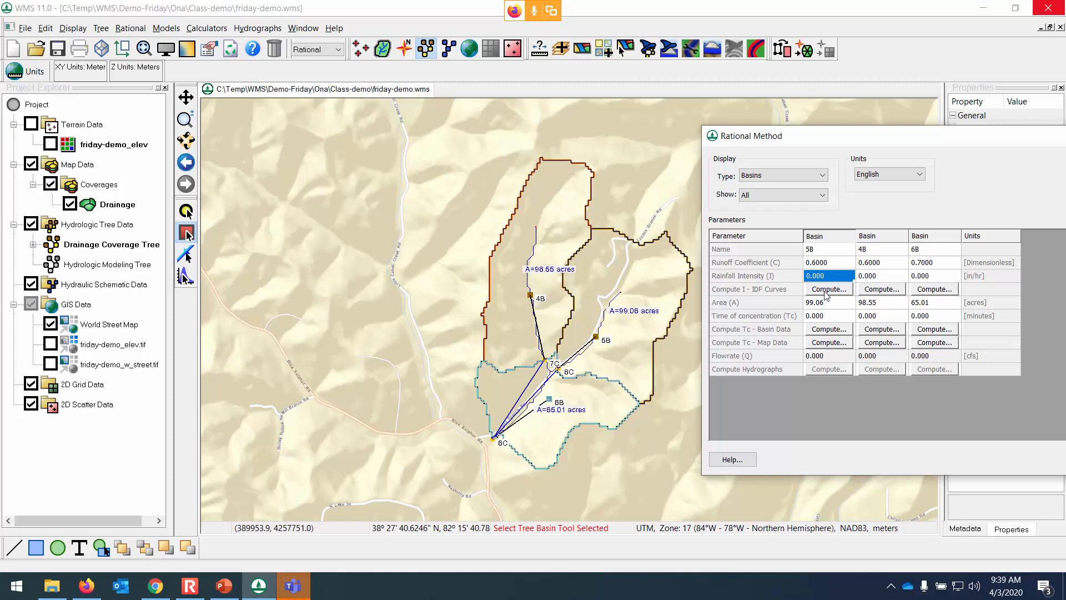
{"action": "left_click", "coordinate": [827, 291]}
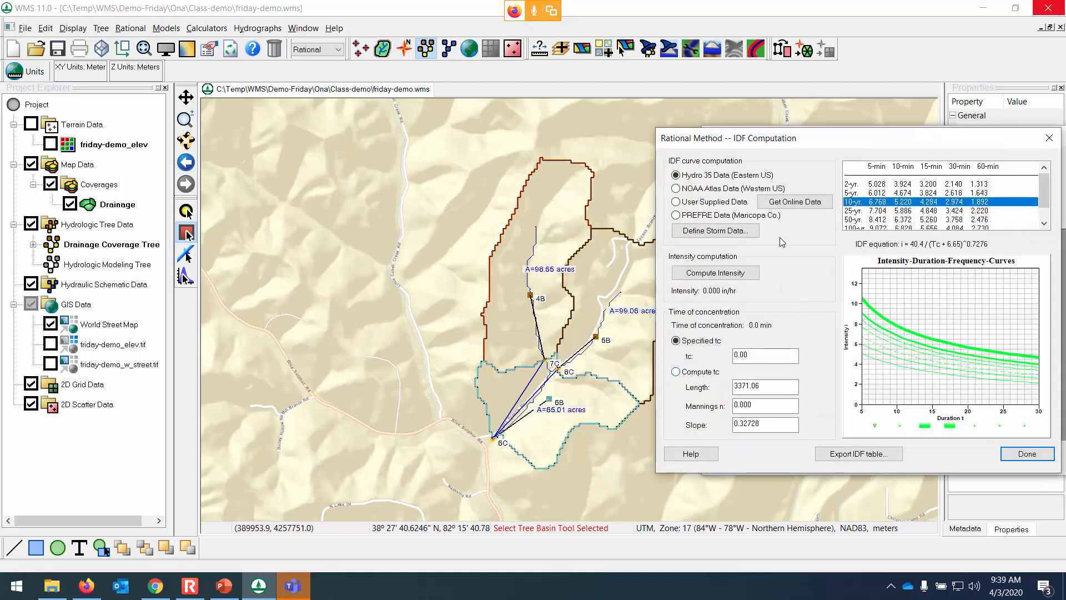
{"action": "left_click", "coordinate": [805, 206]}
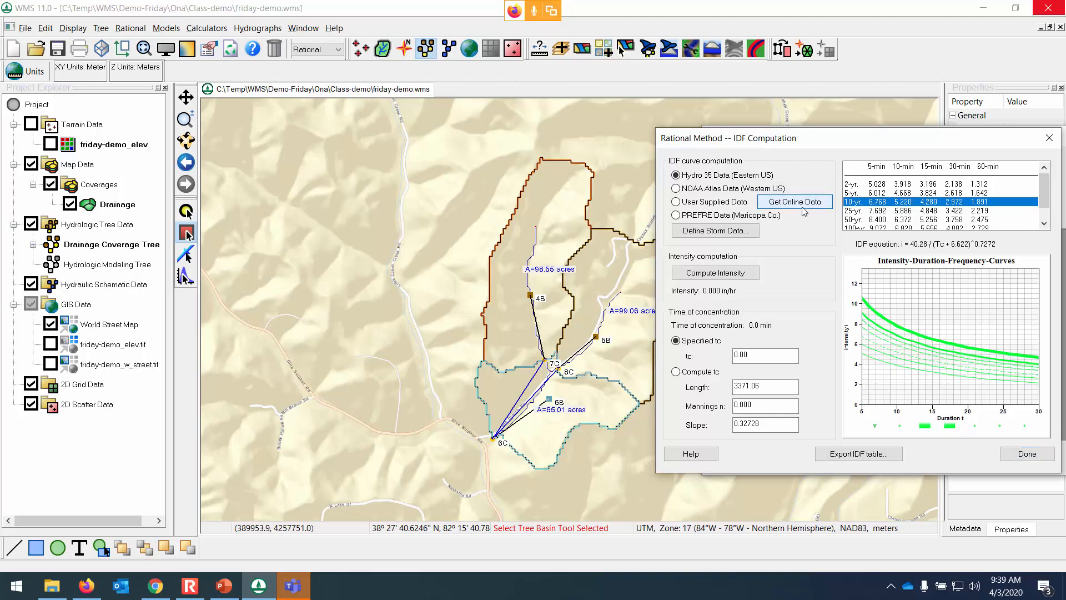
{"action": "left_click", "coordinate": [704, 372]}
{"action": "double_click", "coordinate": [750, 404]}
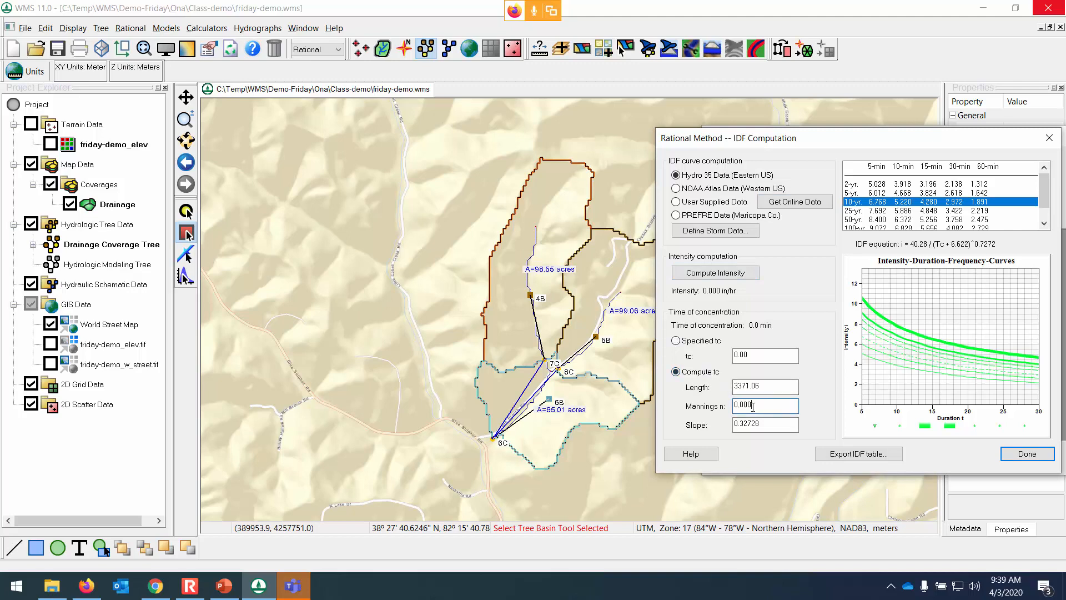
{"action": "type", "text": ".03"}
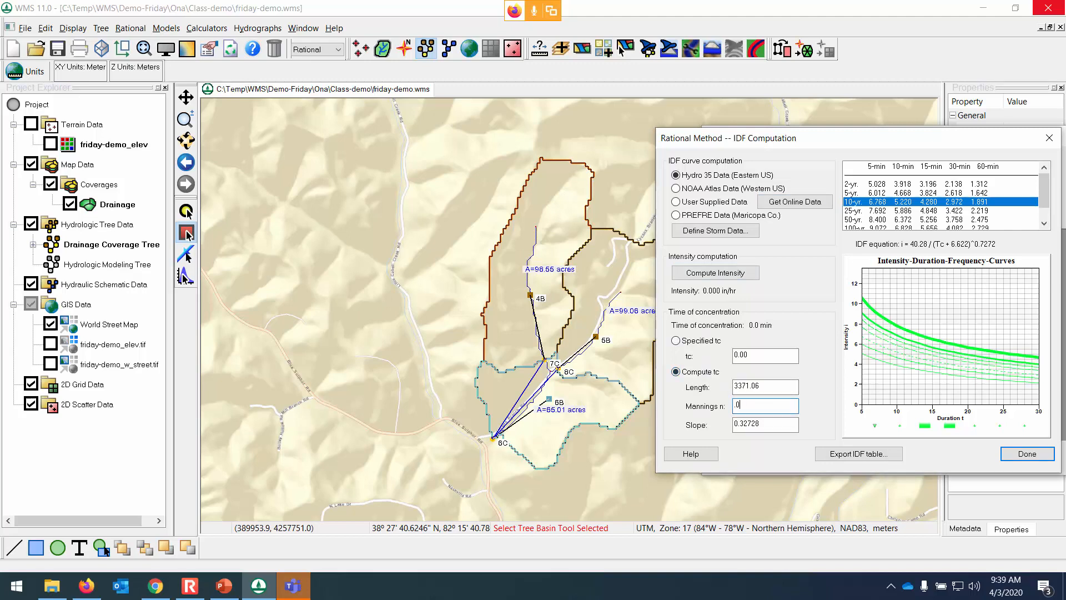
{"action": "left_click", "coordinate": [729, 273]}
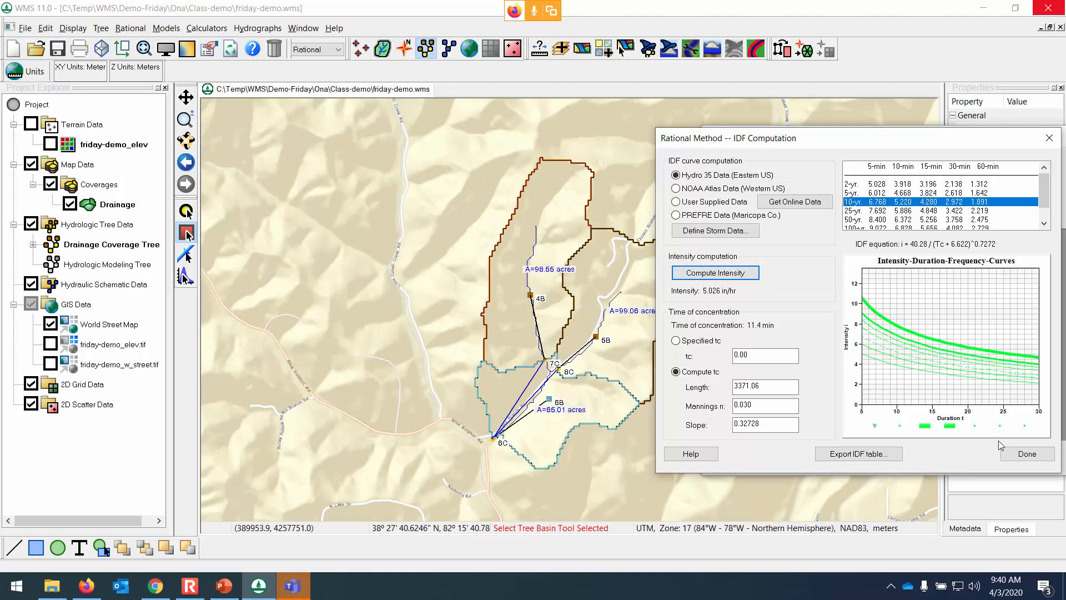
{"action": "left_click", "coordinate": [1028, 454]}
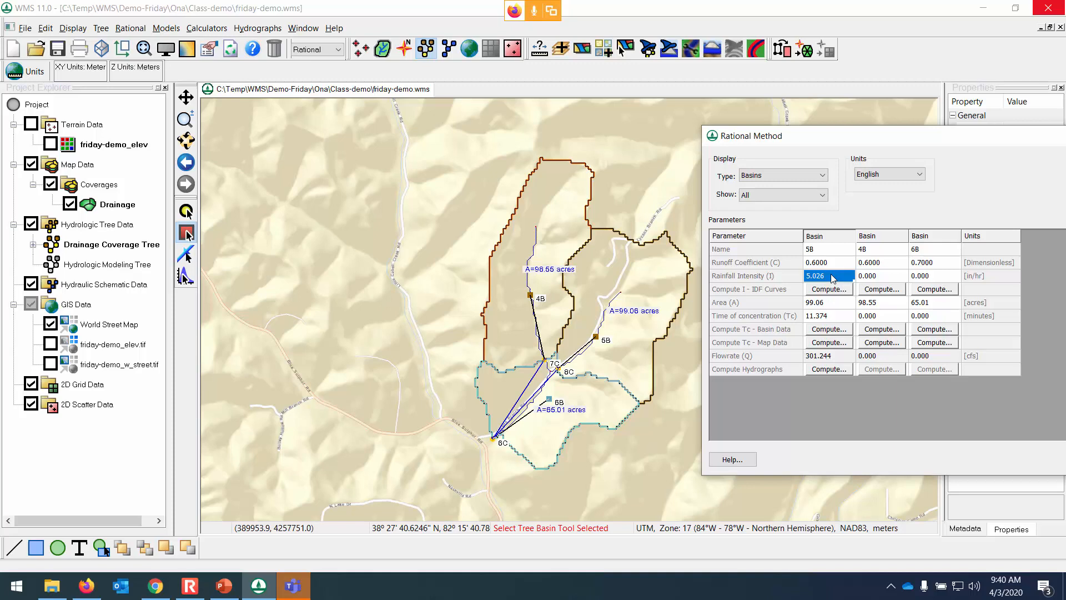
Open basin 5B's time computation from basin data, choose Compute Lag Time with the SCS Method, and set listed basin 6B's curve number to 75.
{"action": "left_click", "coordinate": [827, 332]}
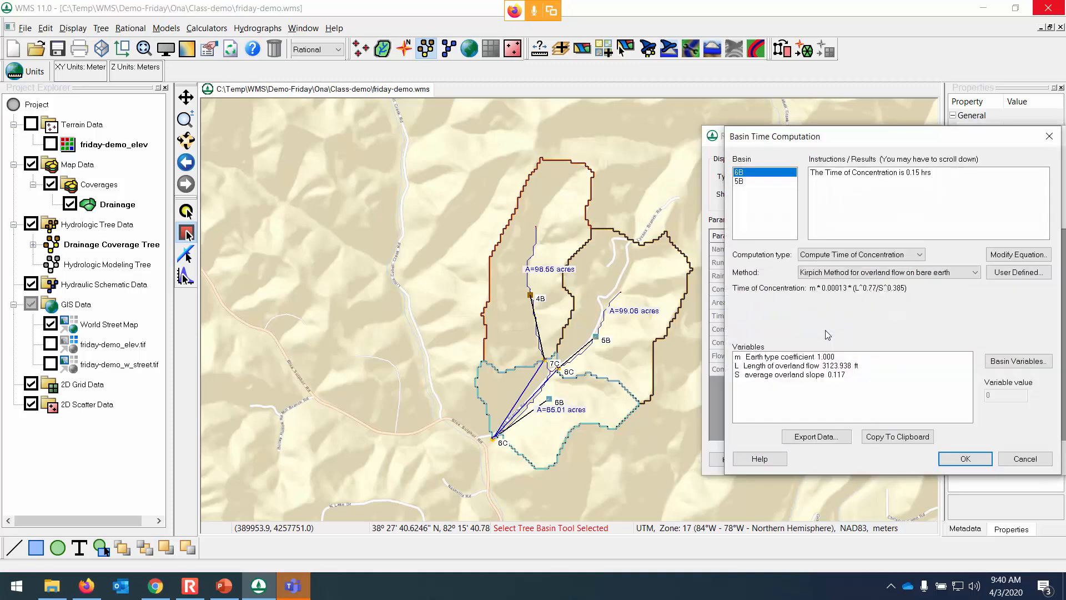
{"action": "left_click", "coordinate": [878, 273]}
{"action": "left_click", "coordinate": [882, 255]}
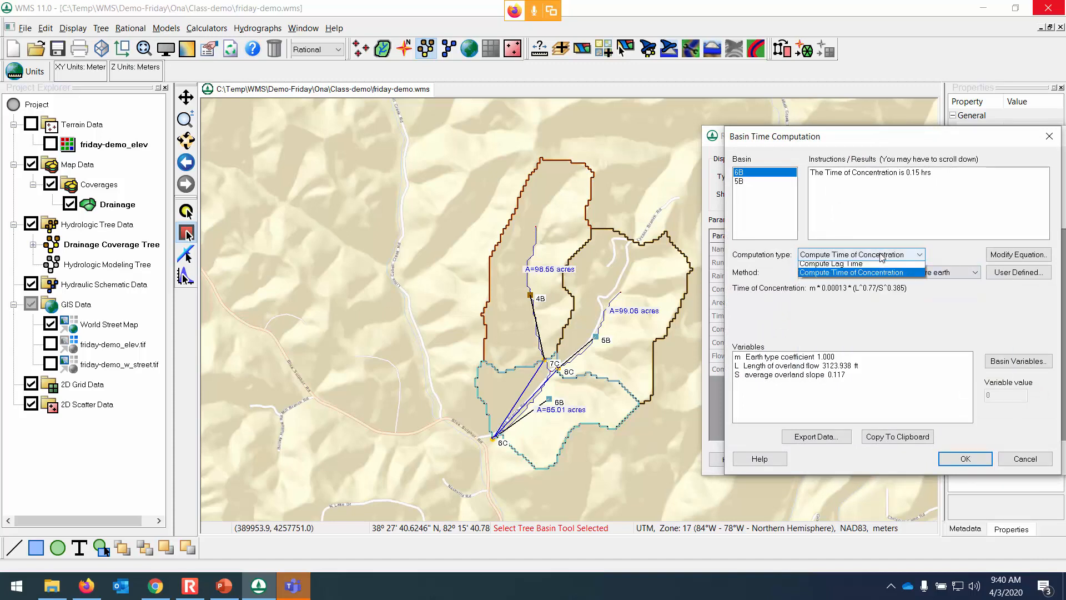
{"action": "left_click", "coordinate": [877, 272]}
{"action": "left_click", "coordinate": [876, 273]}
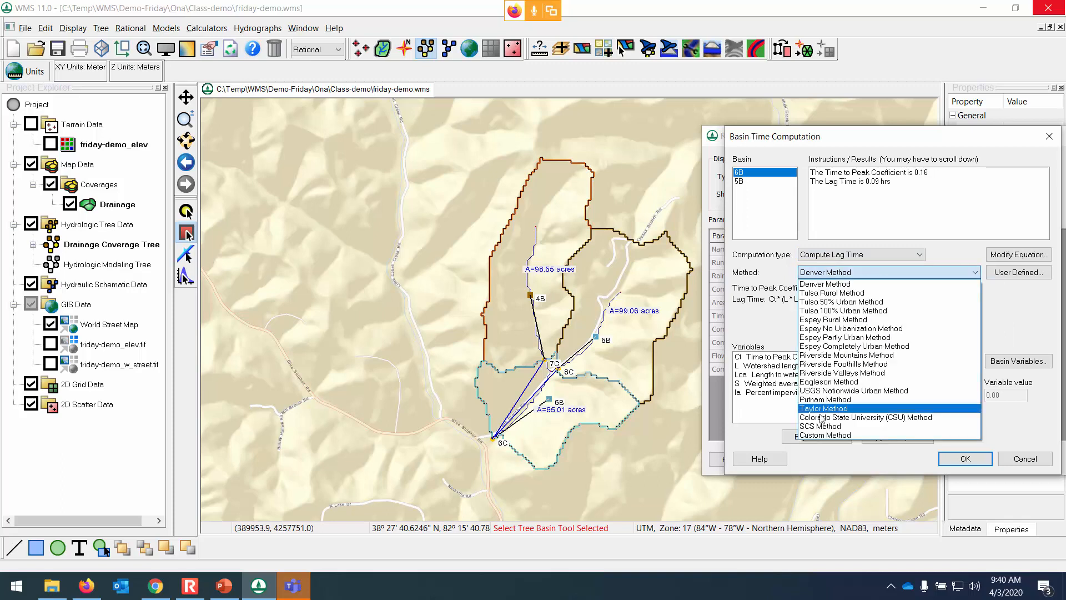
{"action": "left_click", "coordinate": [830, 426]}
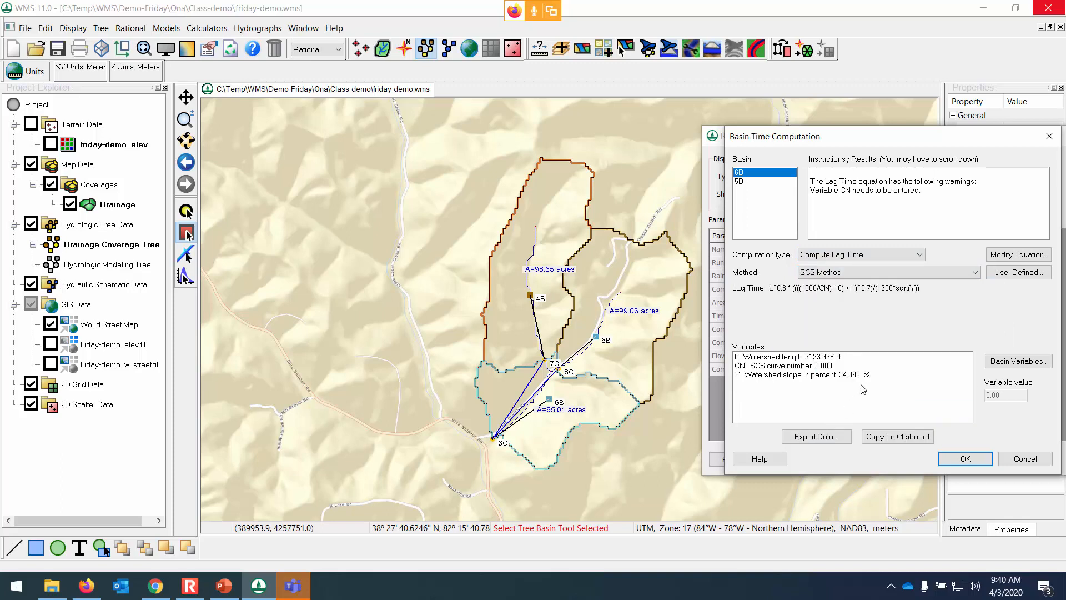
{"action": "left_click", "coordinate": [842, 366]}
{"action": "left_click_drag", "start_coordinate": [1018, 396], "coordinate": [869, 389]}
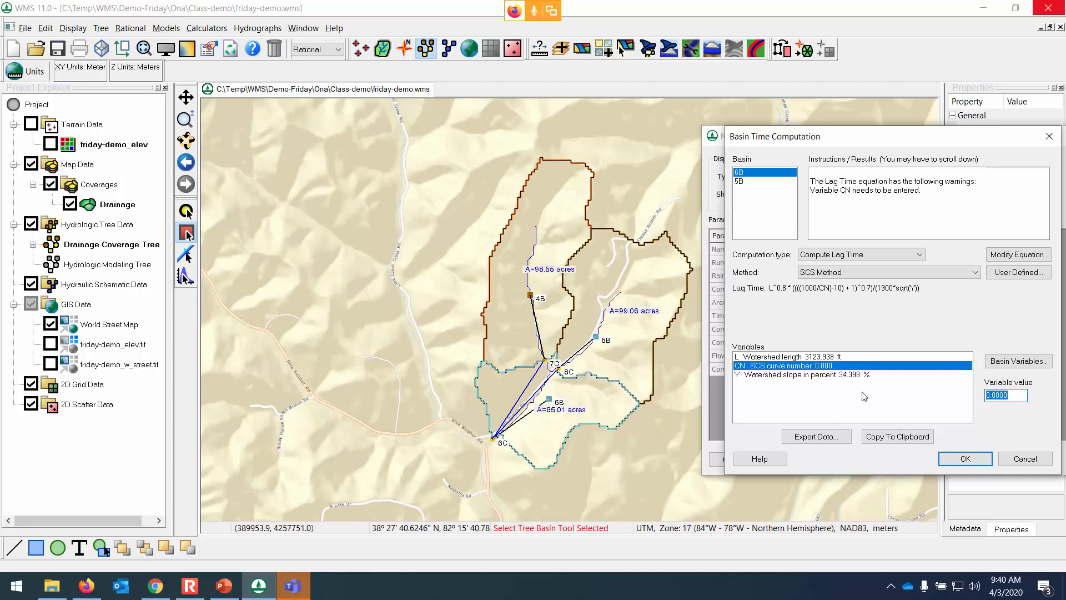
{"action": "type", "text": "75"}
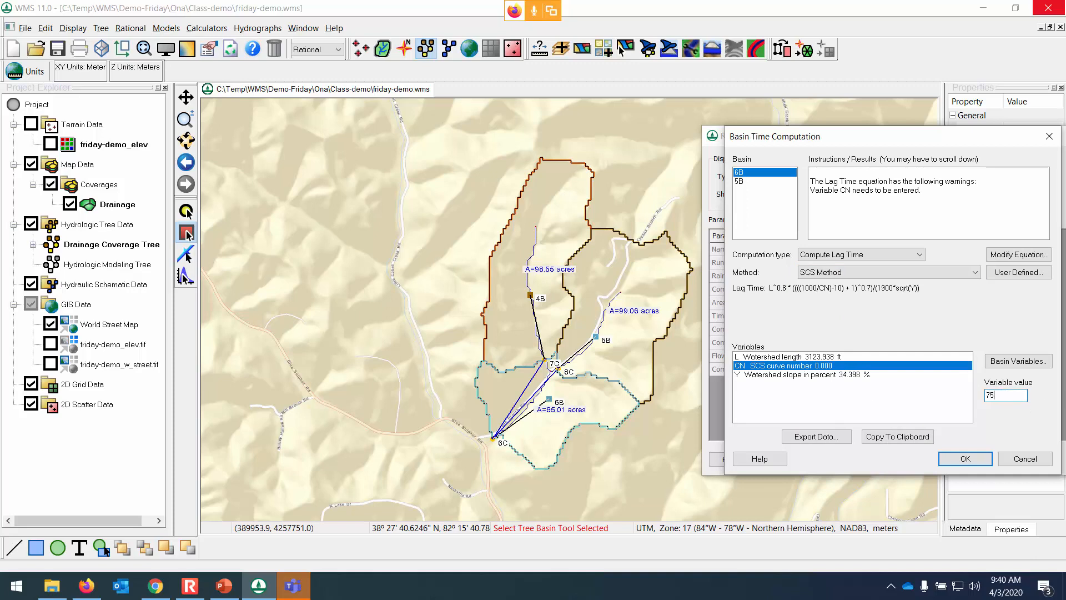
{"action": "left_click", "coordinate": [965, 459]}
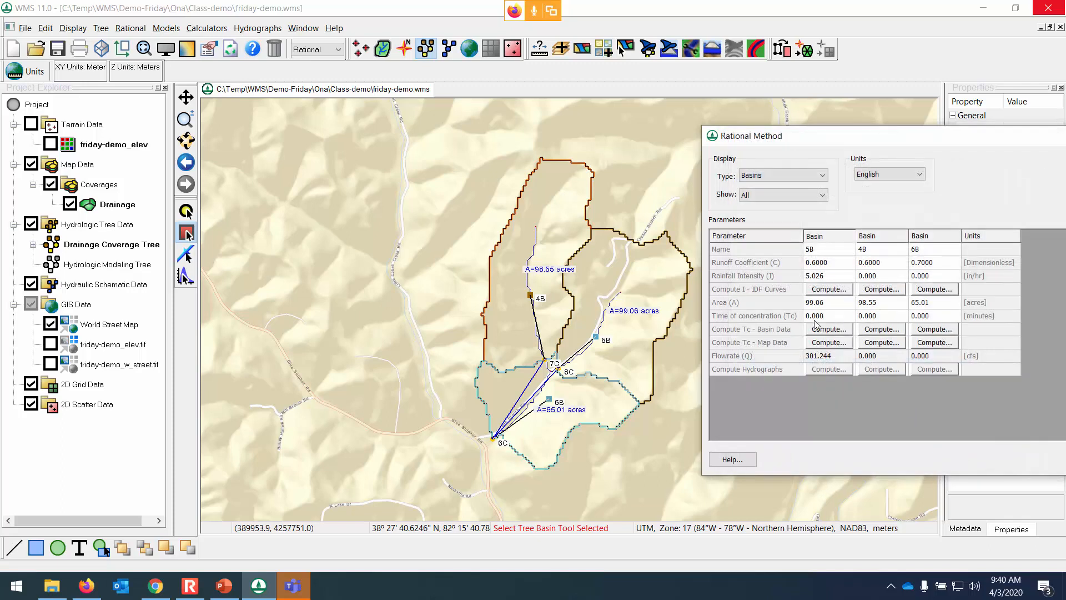
Switch basin 5B's IDF computation to the specified time of concentration and accept the setting.
{"action": "left_click", "coordinate": [833, 289]}
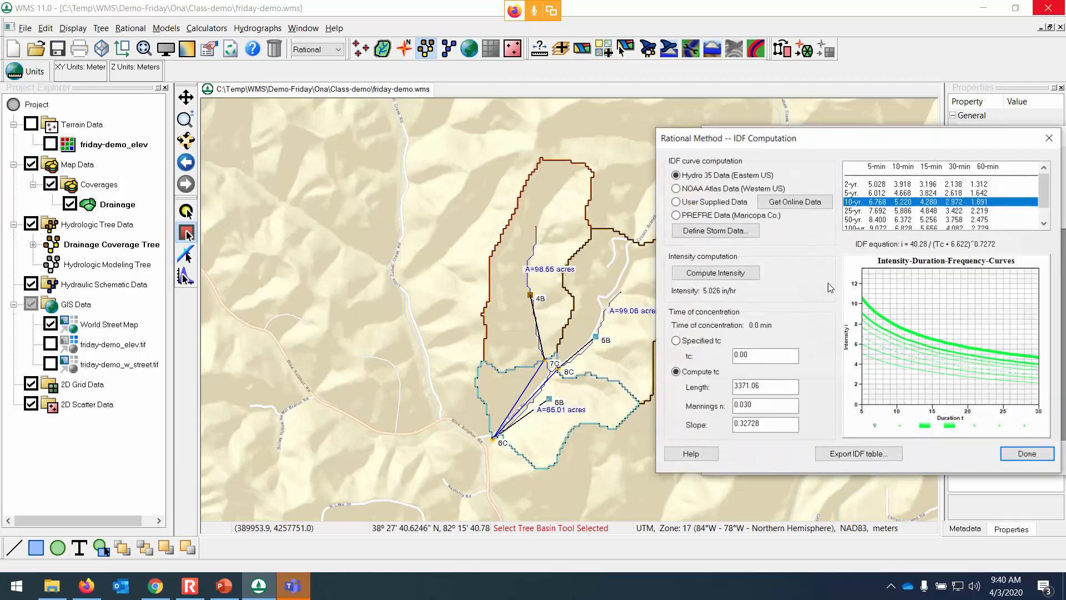
{"action": "left_click", "coordinate": [713, 341]}
{"action": "left_click", "coordinate": [1016, 453]}
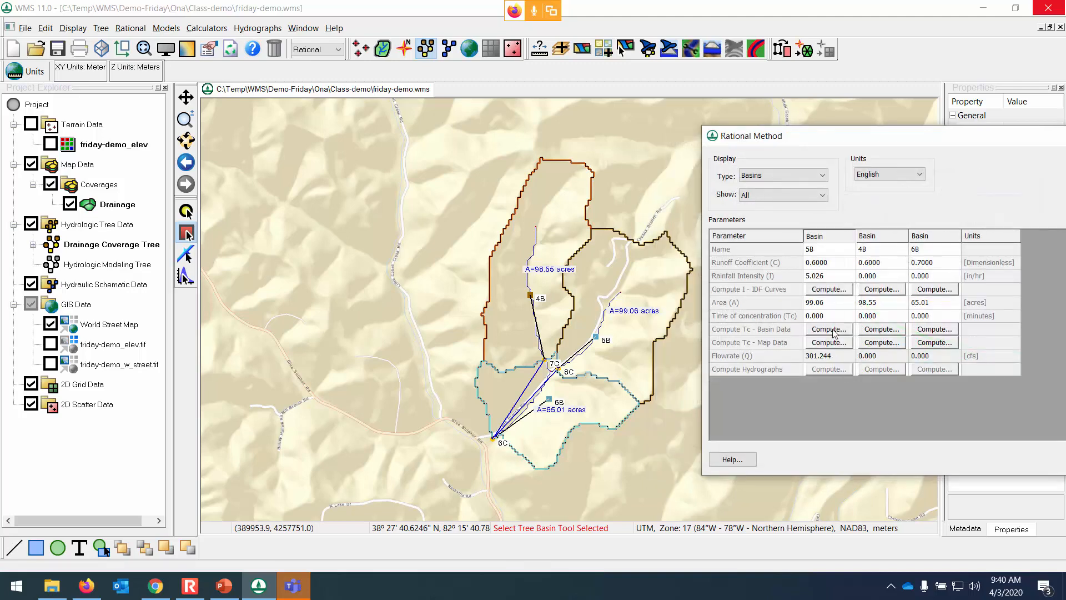
Compute basin 5B's time from basin data as lag time with the SCS Method and a curve number of 75.
{"action": "left_click", "coordinate": [836, 333]}
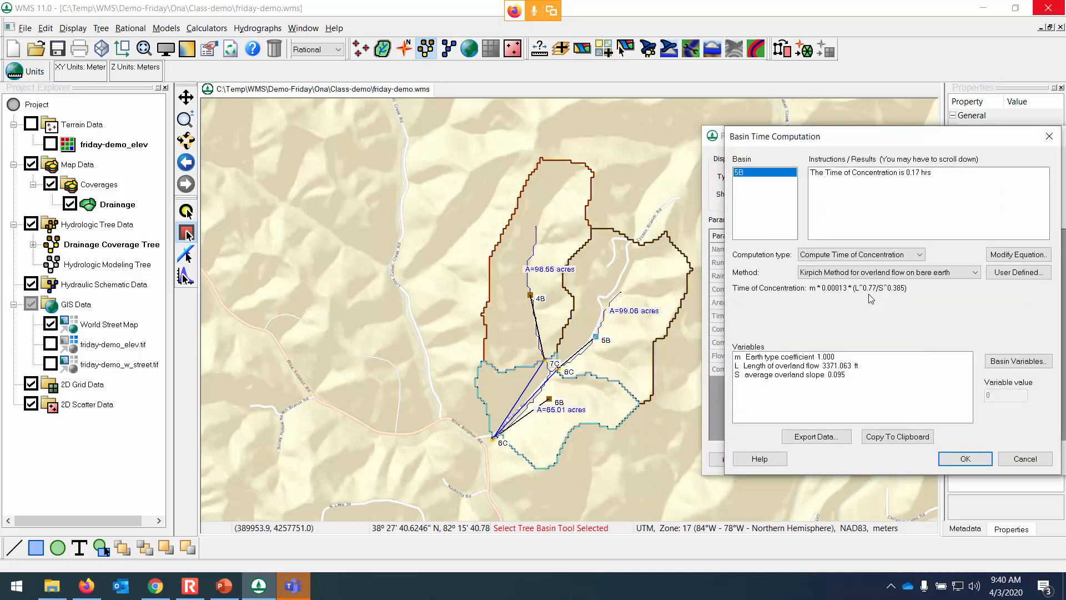
{"action": "left_click", "coordinate": [860, 273]}
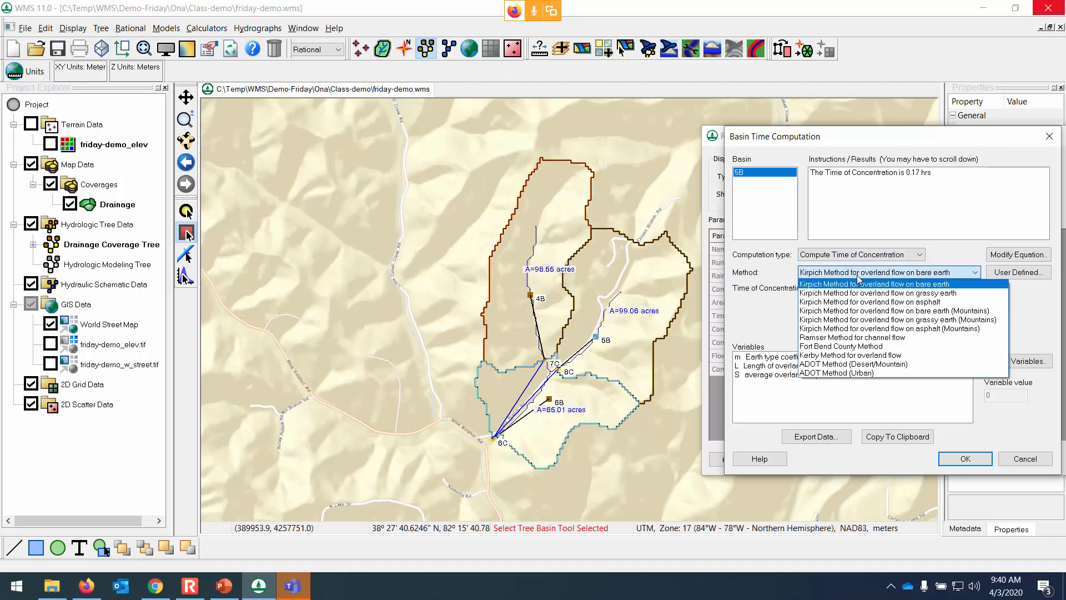
{"action": "left_click", "coordinate": [868, 256]}
{"action": "left_click", "coordinate": [869, 256]}
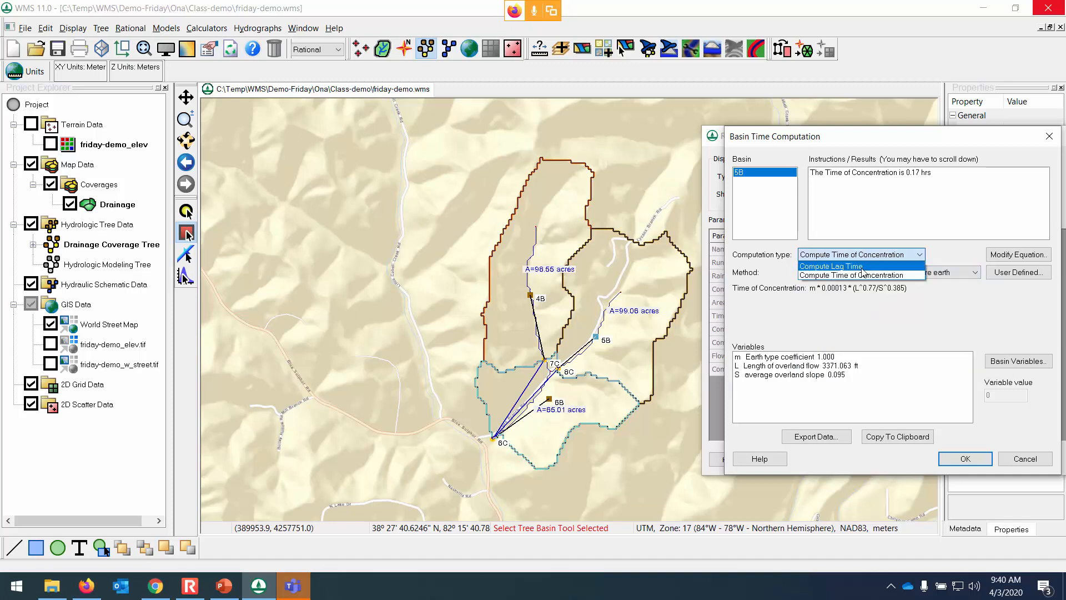
{"action": "left_click", "coordinate": [862, 279]}
{"action": "left_click", "coordinate": [860, 275]}
{"action": "left_click", "coordinate": [839, 427]}
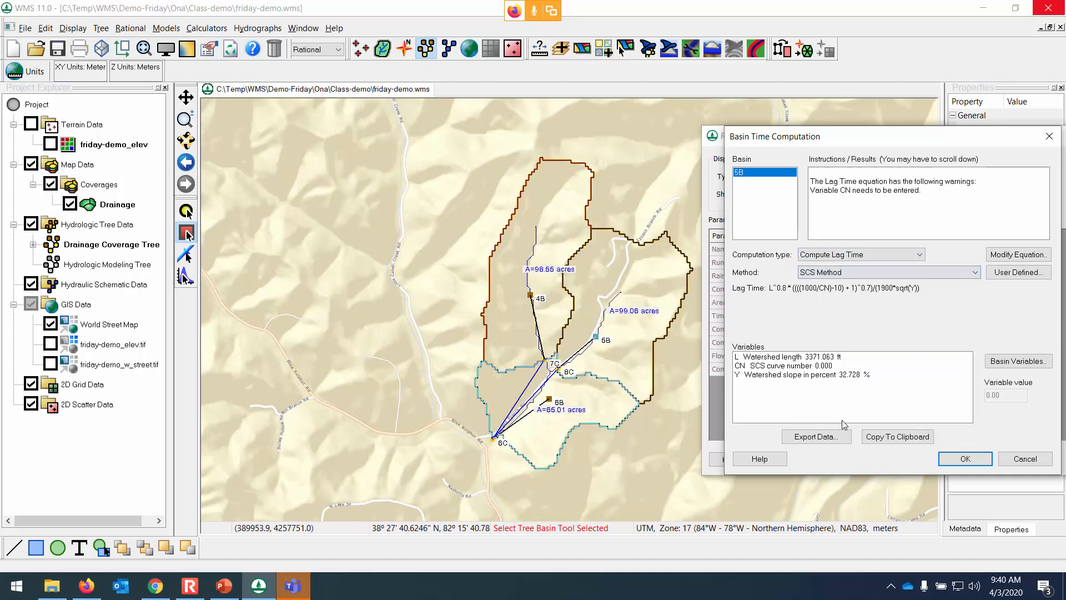
{"action": "left_click", "coordinate": [799, 366]}
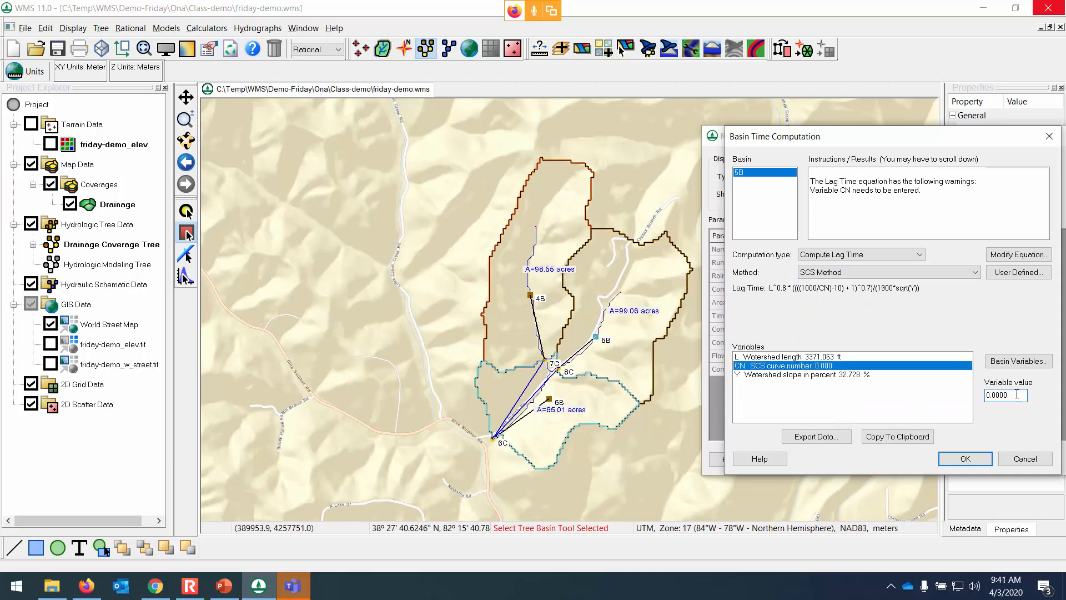
{"action": "type", "text": "75"}
{"action": "key", "text": "Return"}
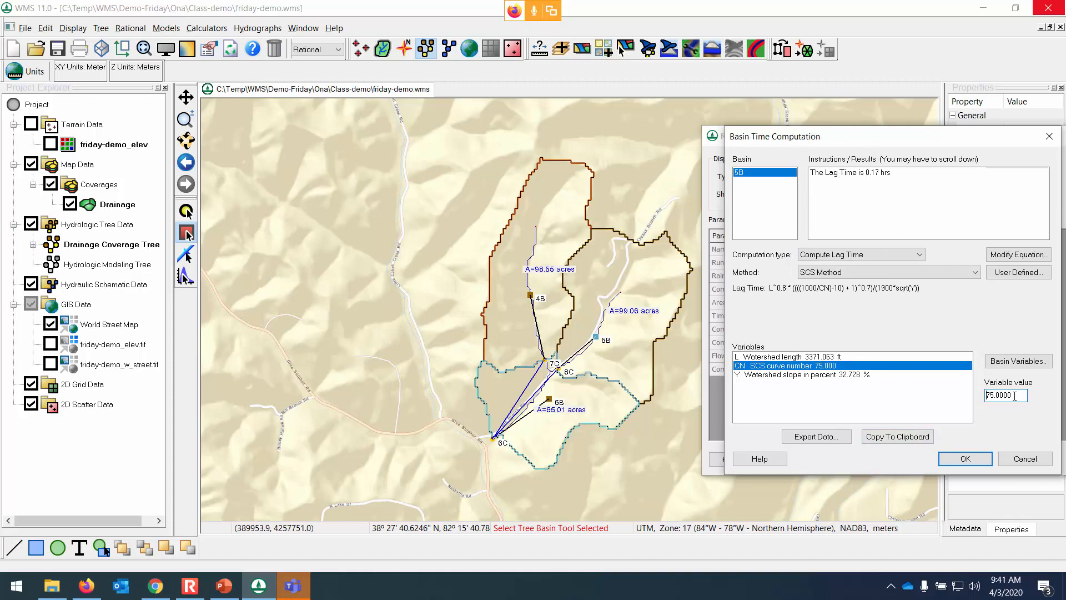
{"action": "left_click", "coordinate": [971, 460]}
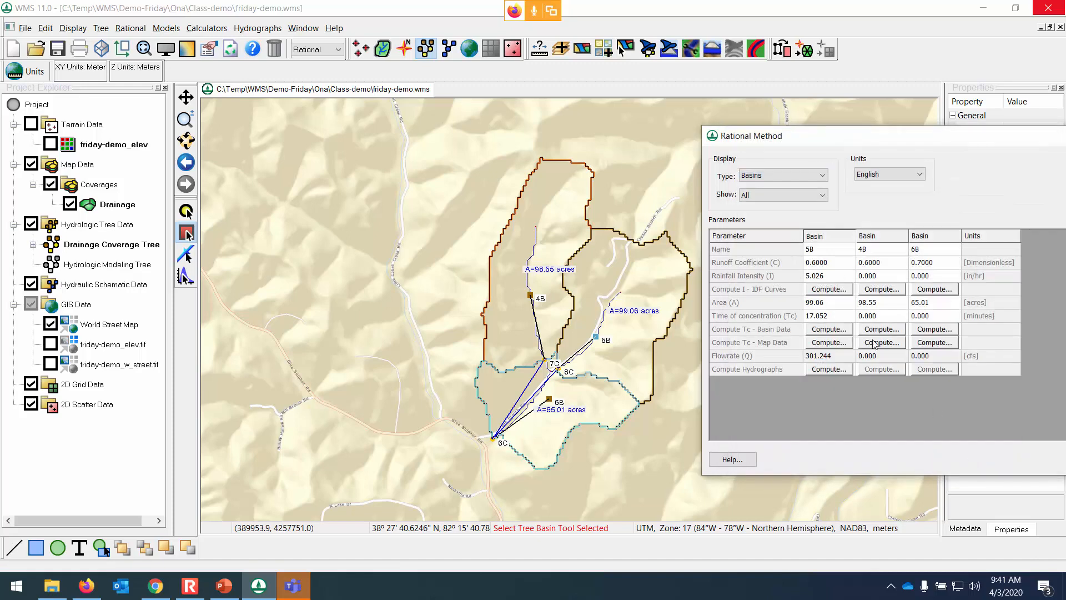
Compute basin 5B's rainfall intensity with the specified time of concentration, and recompute it with the Compute tc option.
{"action": "left_click", "coordinate": [841, 290]}
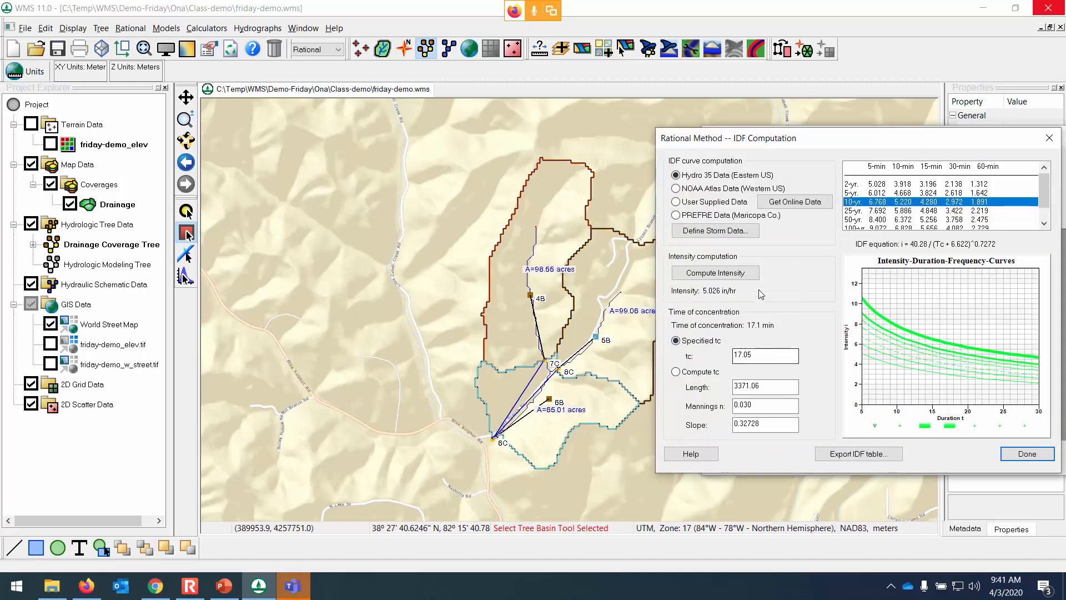
{"action": "left_click", "coordinate": [743, 273]}
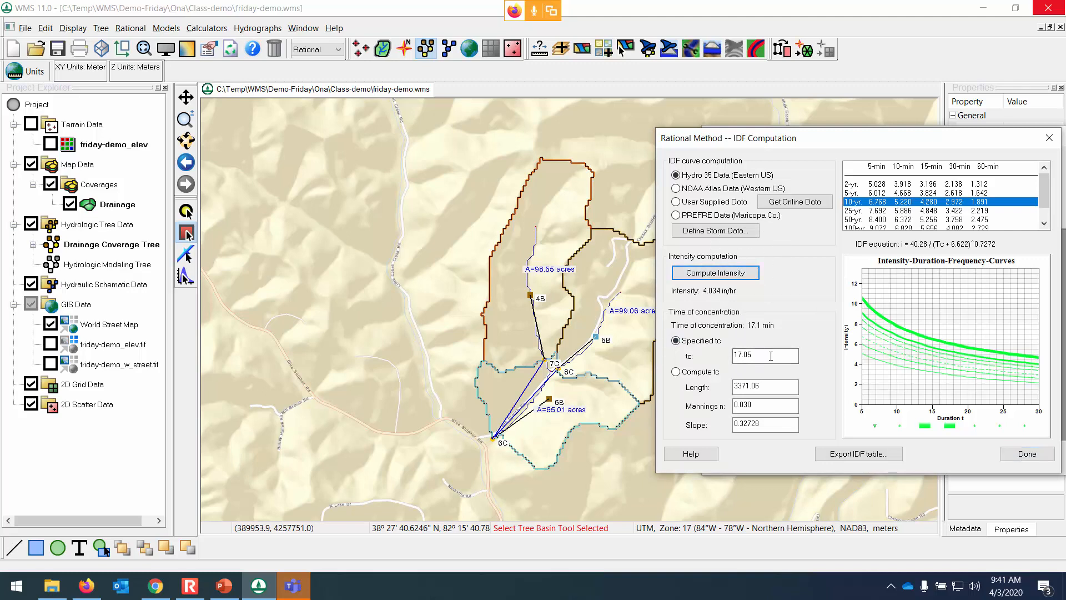
{"action": "left_click_drag", "start_coordinate": [766, 355], "coordinate": [721, 350]}
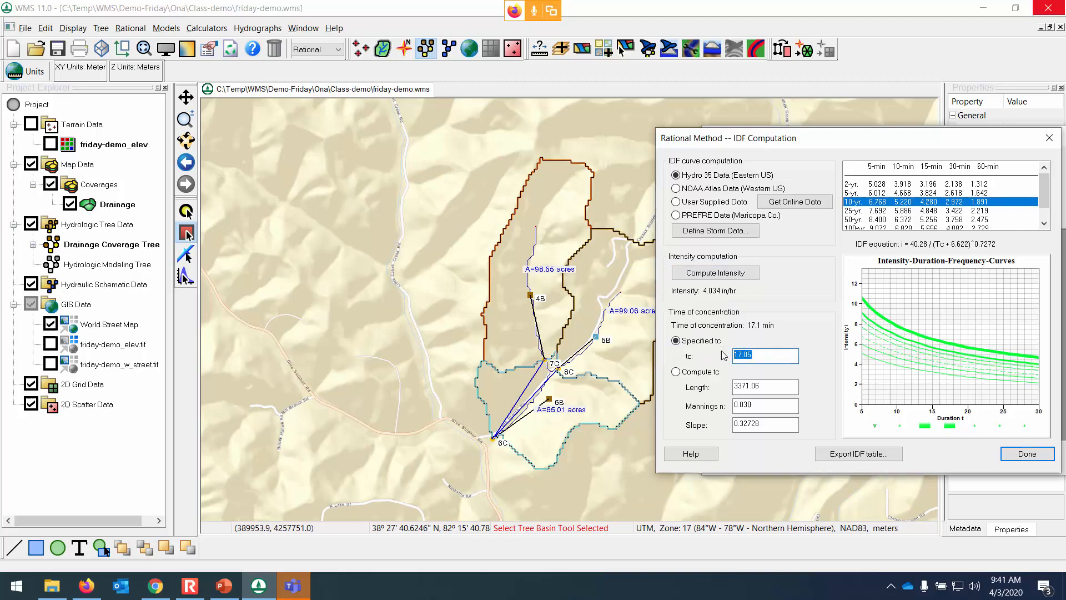
{"action": "left_click", "coordinate": [699, 374]}
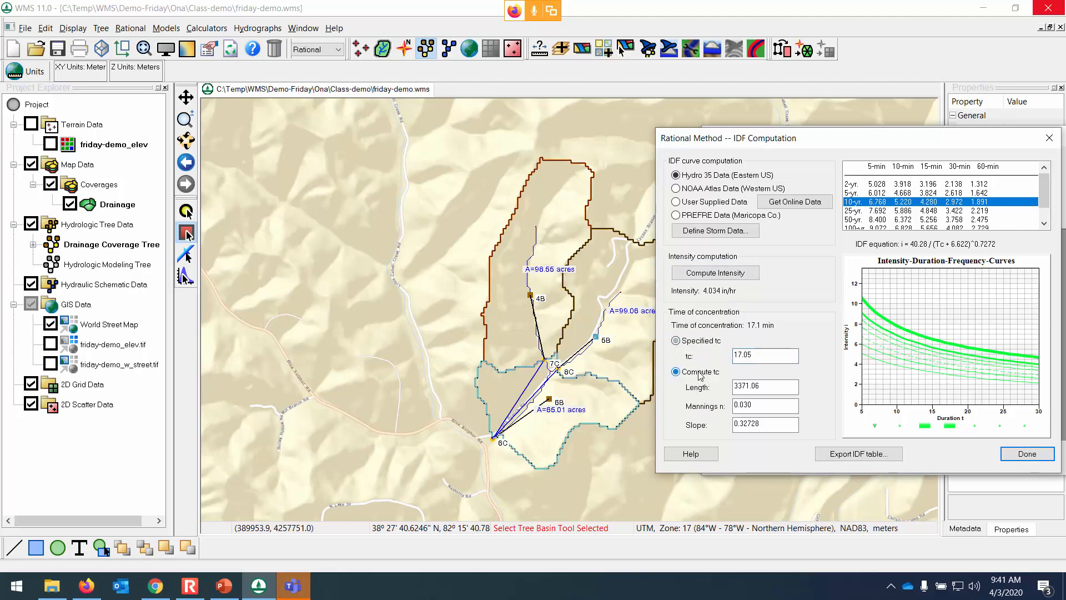
{"action": "left_click", "coordinate": [735, 276]}
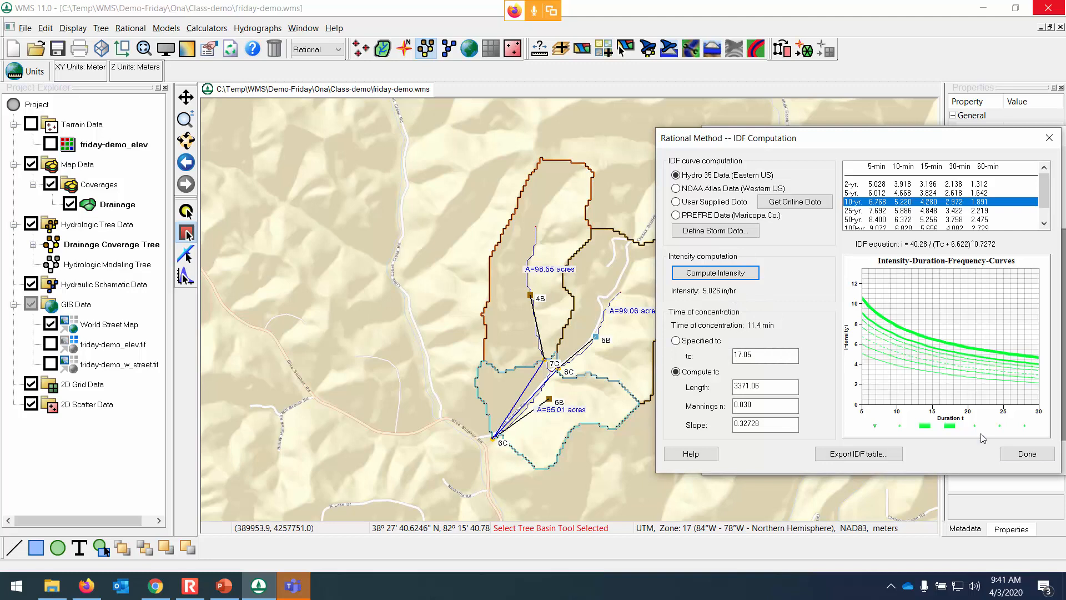
{"action": "left_click", "coordinate": [1027, 454]}
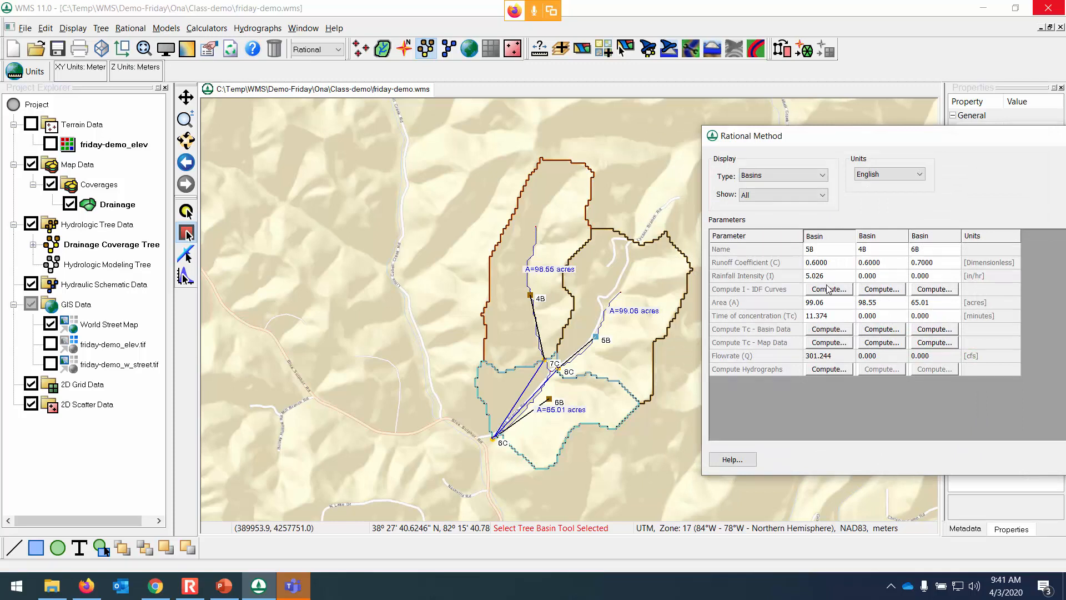
Compute basin 4B's time from basin data as lag time with the SCS Method and curve number 75.
{"action": "left_click", "coordinate": [882, 289]}
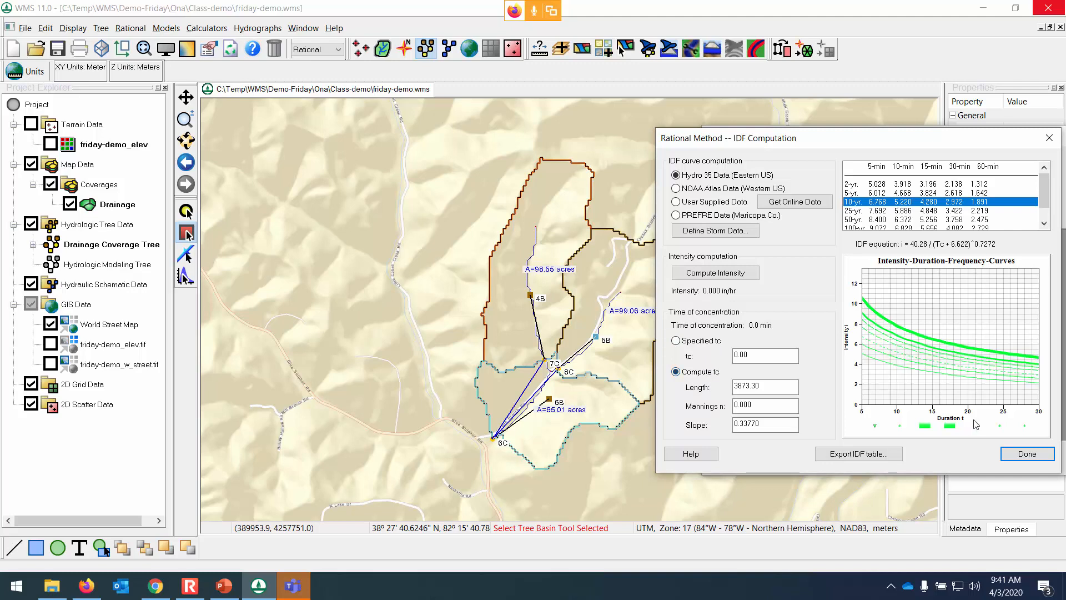
{"action": "left_click", "coordinate": [1027, 454]}
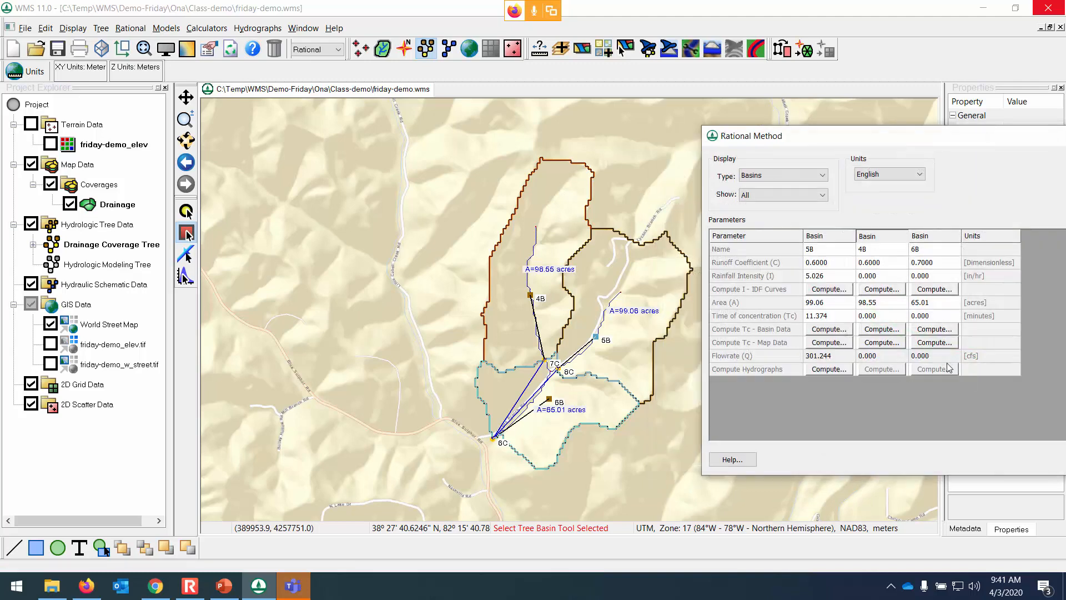
{"action": "left_click", "coordinate": [882, 329]}
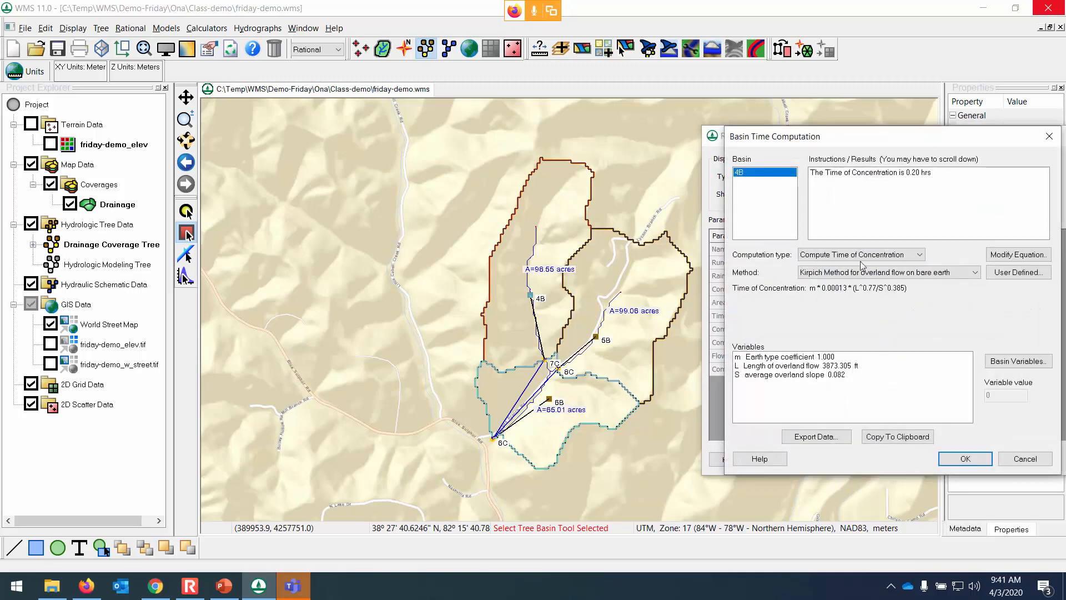
{"action": "left_click", "coordinate": [870, 255]}
{"action": "left_click", "coordinate": [873, 272]}
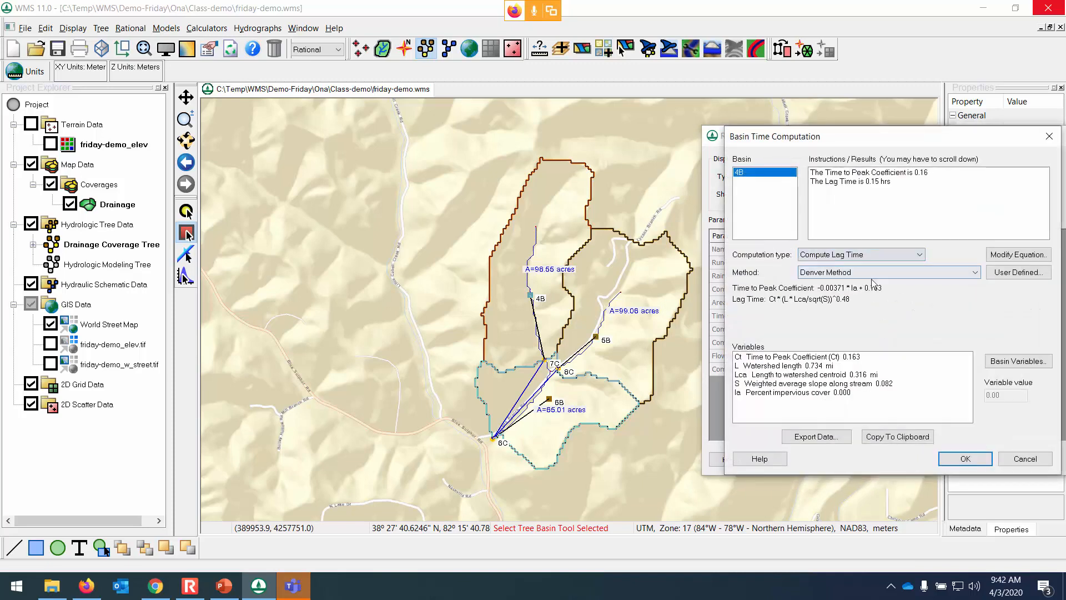
{"action": "left_click", "coordinate": [876, 273]}
{"action": "left_click", "coordinate": [866, 430]}
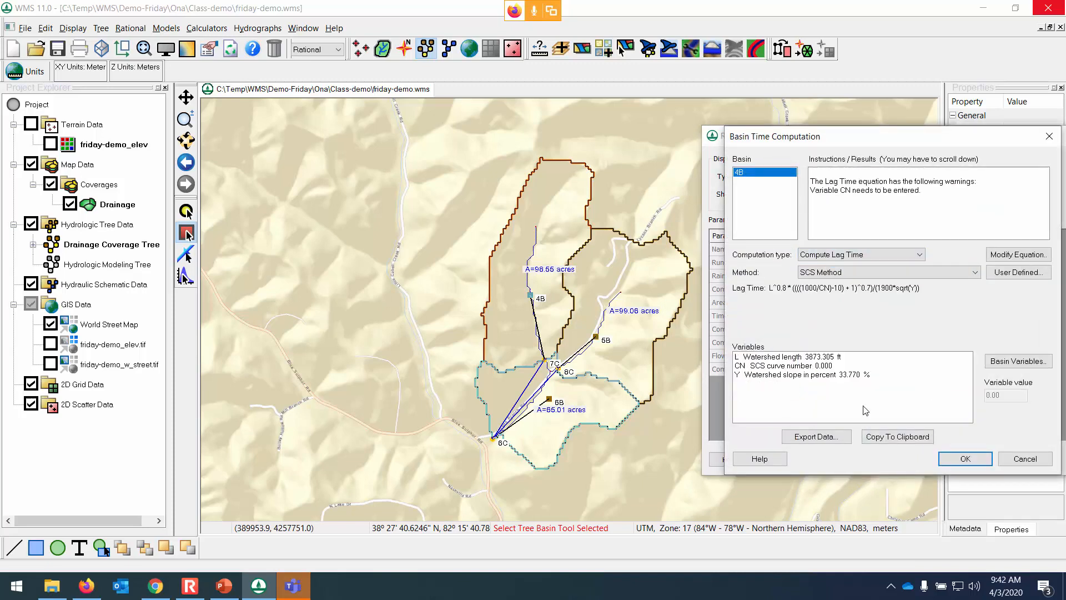
{"action": "left_click", "coordinate": [871, 368]}
{"action": "double_click", "coordinate": [993, 395]}
{"action": "type", "text": "75"}
{"action": "left_click", "coordinate": [966, 459]}
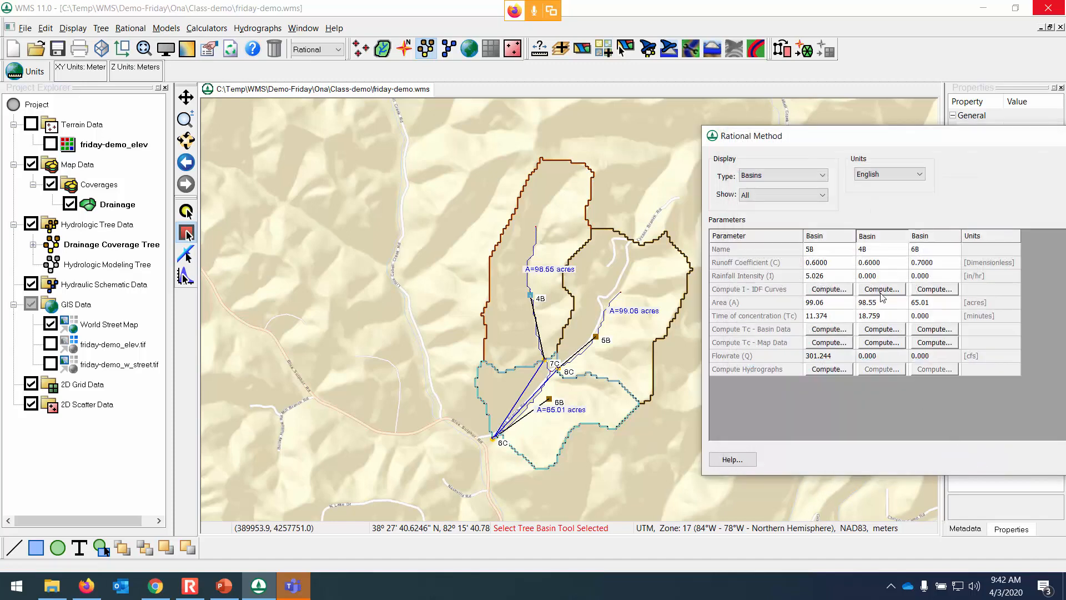
Compute basin 4B's rainfall intensity using the specified time of concentration in its IDF computation.
{"action": "left_click", "coordinate": [883, 289]}
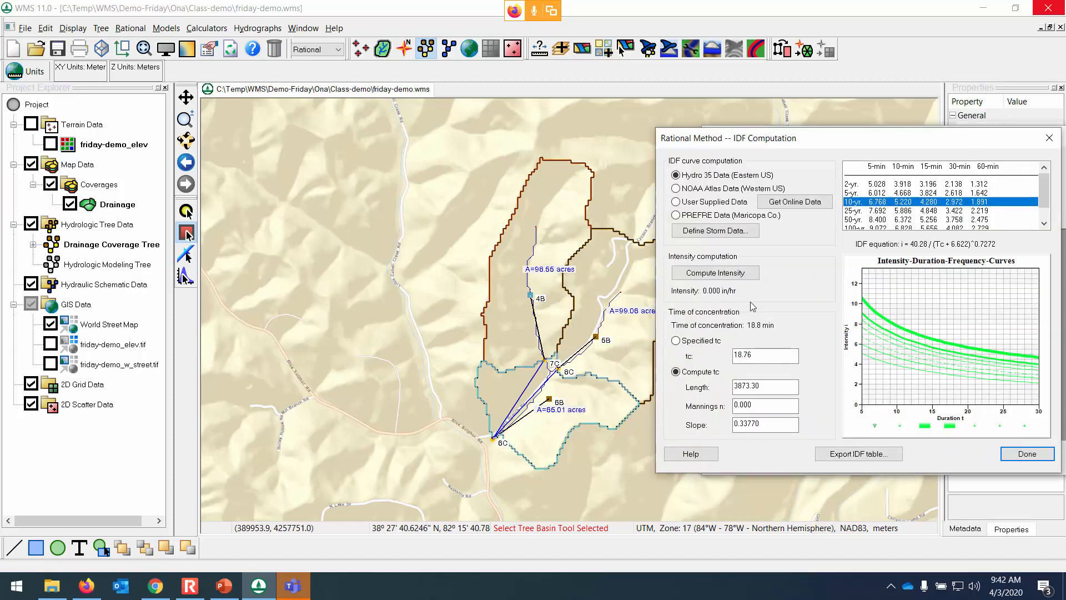
{"action": "left_click", "coordinate": [713, 344]}
{"action": "left_click", "coordinate": [736, 277]}
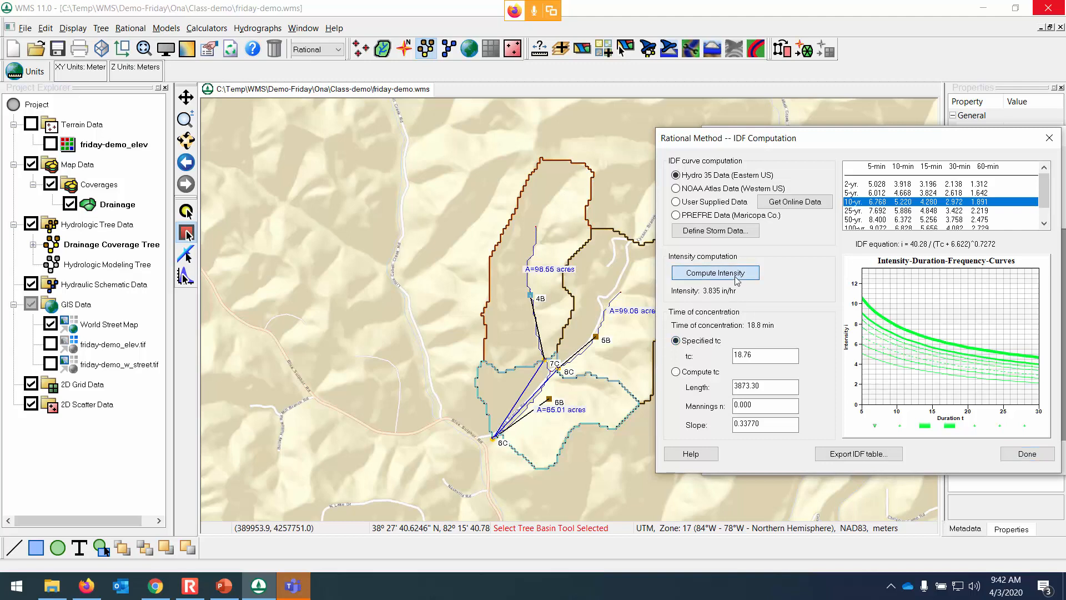
{"action": "left_click", "coordinate": [1027, 454]}
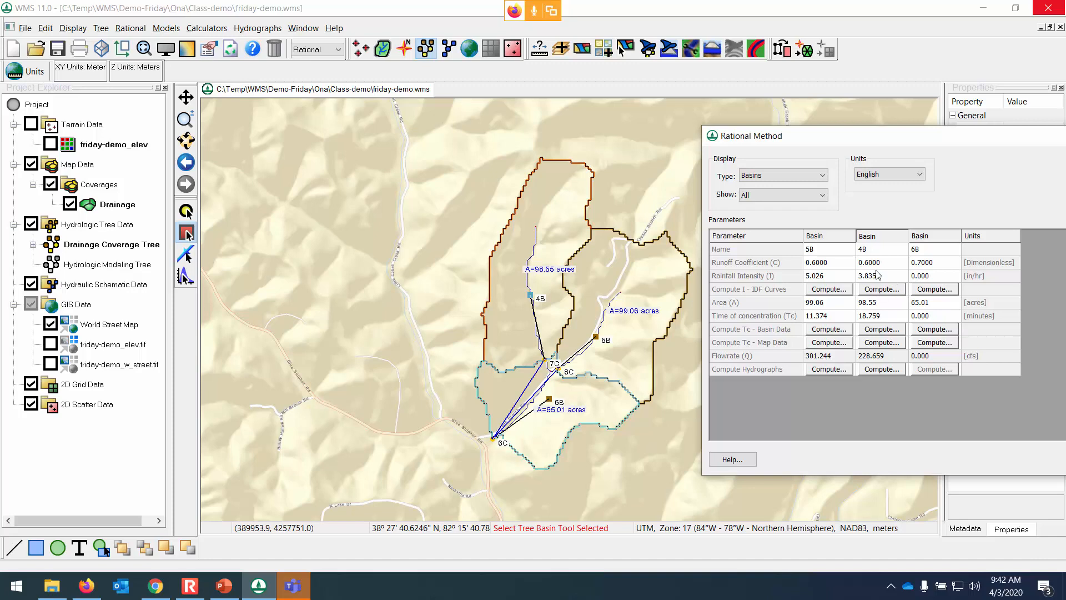
In basin 4B's IDF computation, choose computed time of concentration with Manning's n 0.030 and compute the rainfall intensity.
{"action": "left_click", "coordinate": [882, 289]}
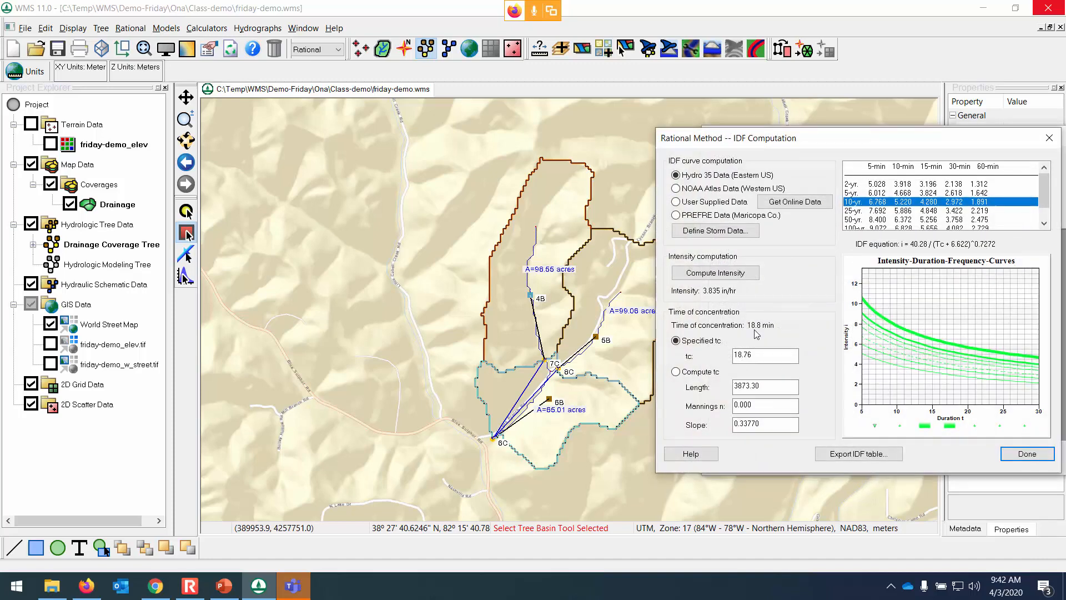
{"action": "left_click", "coordinate": [705, 372]}
{"action": "left_click", "coordinate": [715, 273]}
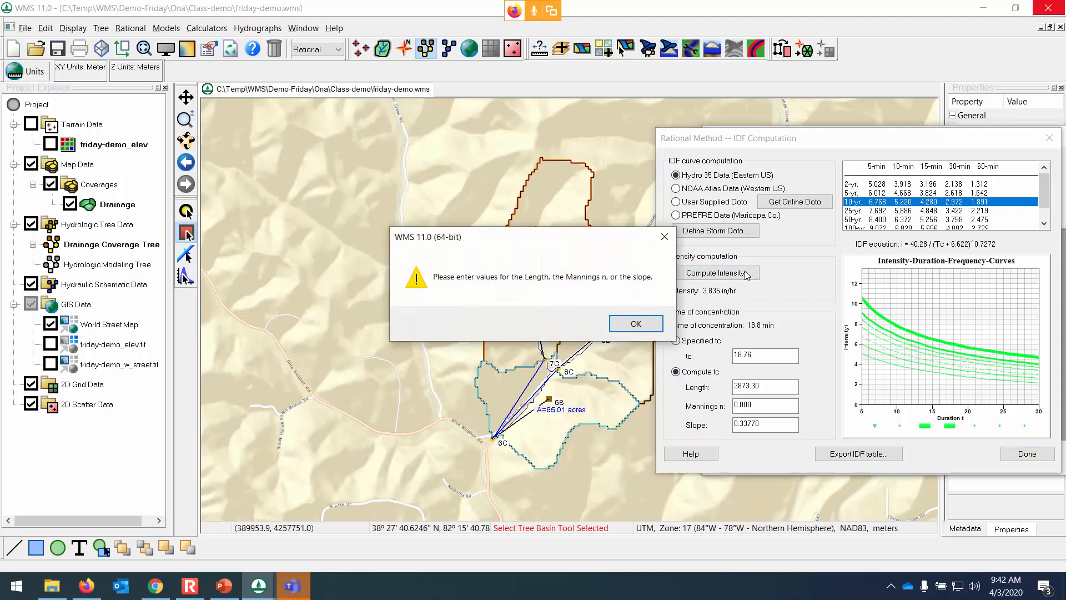
{"action": "left_click", "coordinate": [660, 323]}
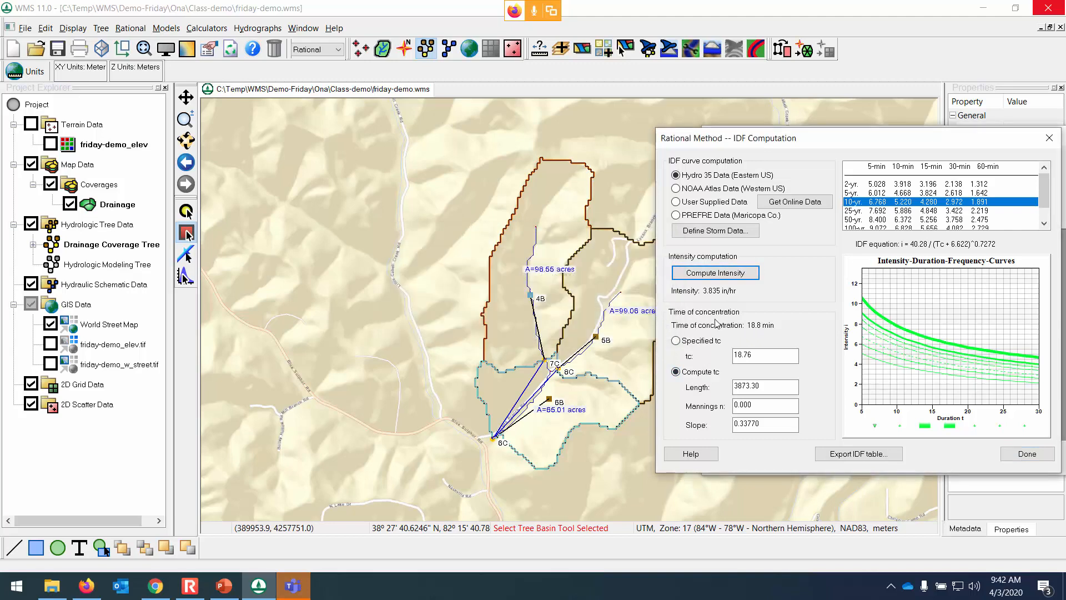
{"action": "left_click_drag", "start_coordinate": [758, 406], "coordinate": [651, 404]}
{"action": "type", "text": ".0"}
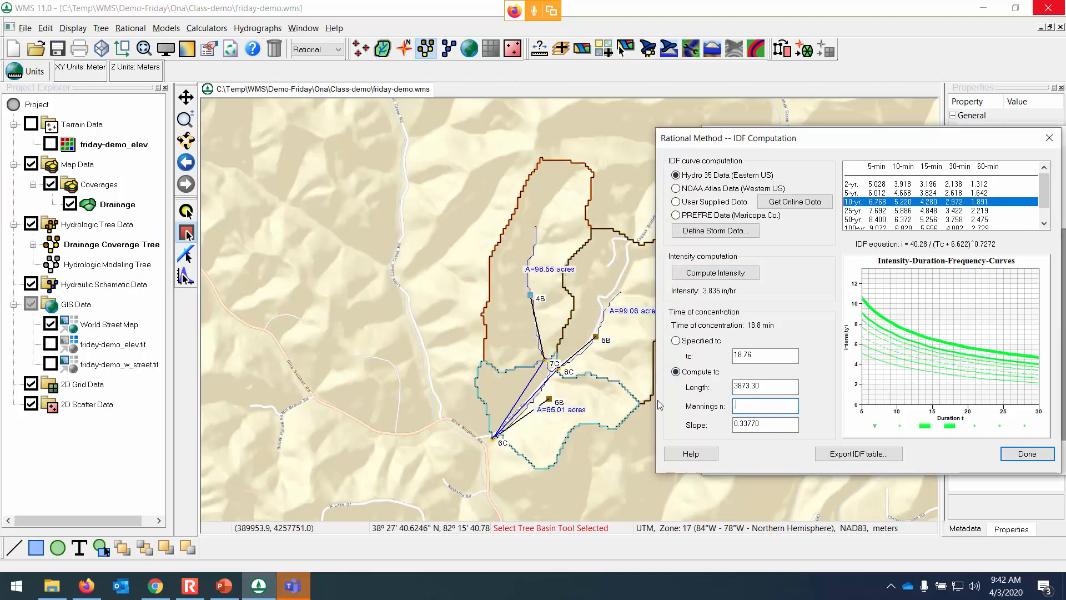
{"action": "type", "text": "30"}
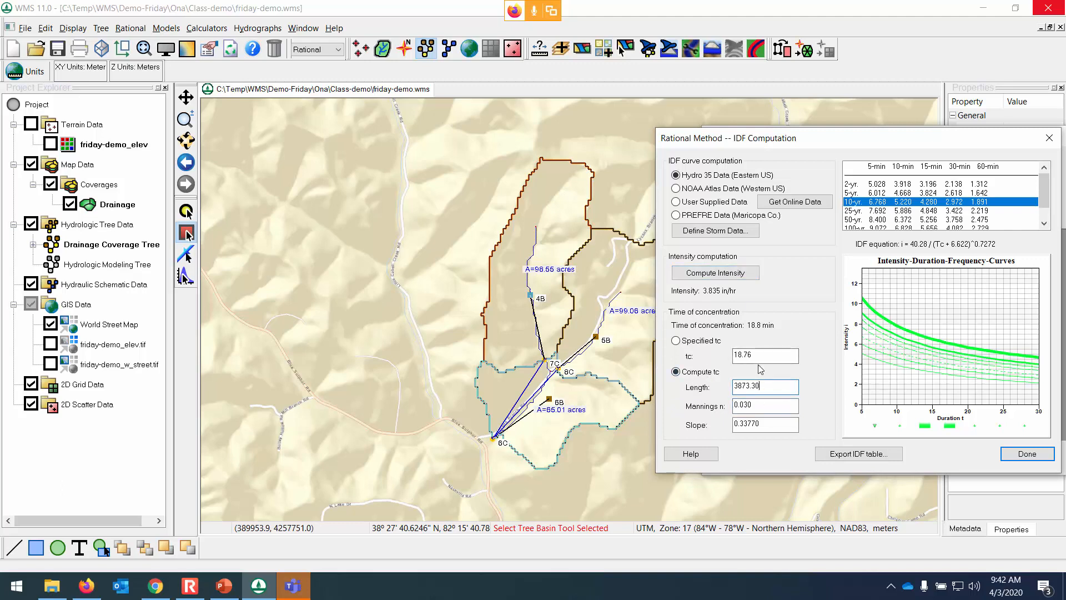
{"action": "left_click", "coordinate": [715, 273]}
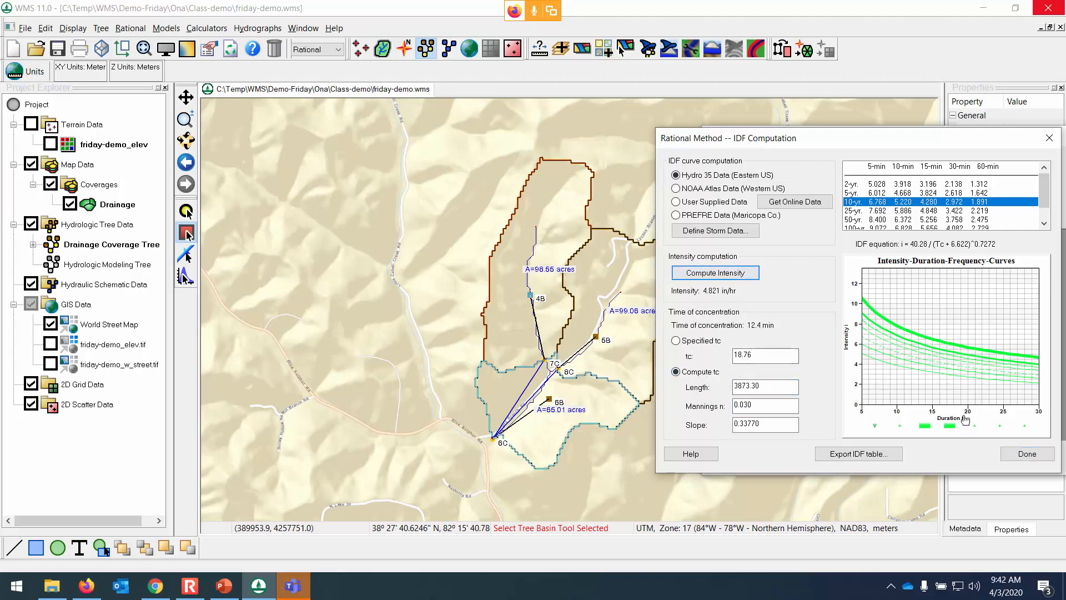
{"action": "left_click", "coordinate": [1026, 454]}
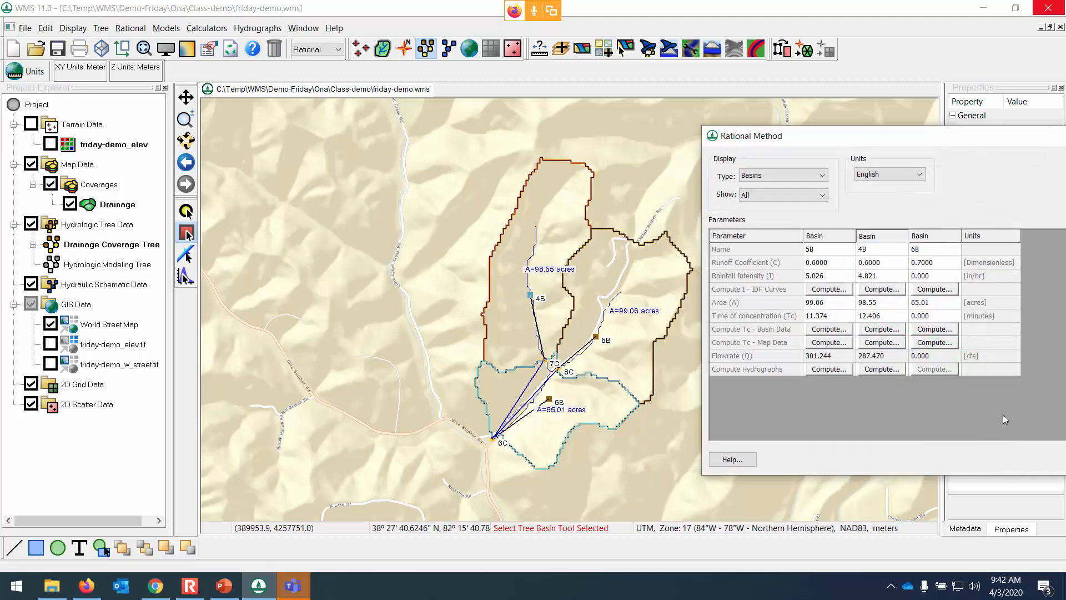
In basin 6B's IDF computation, choose computed time of concentration with Manning's n 0.030 and compute the rainfall intensity.
{"action": "left_click", "coordinate": [932, 289]}
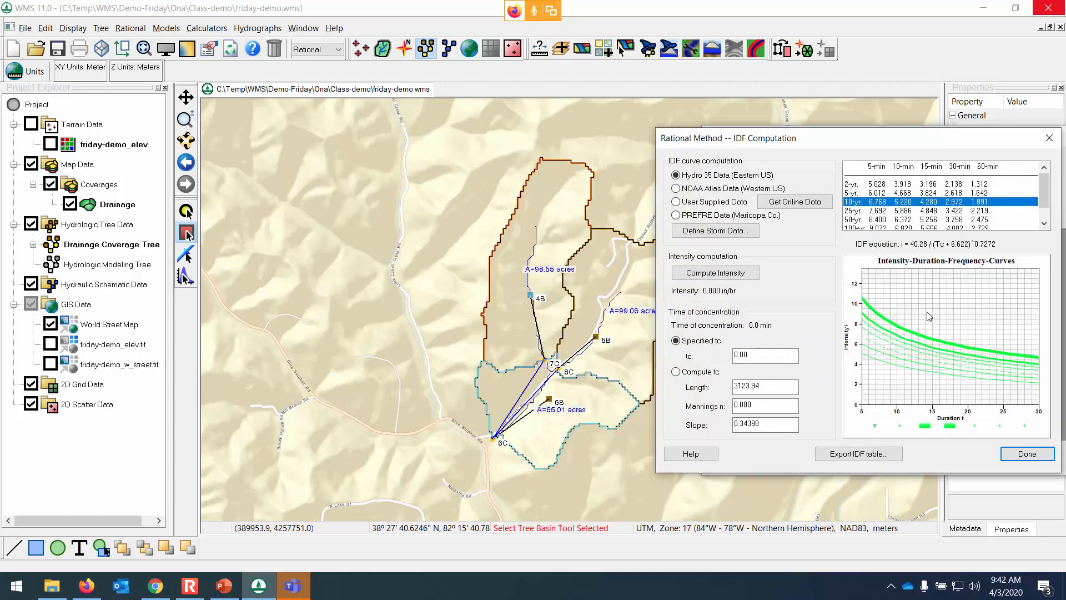
{"action": "left_click", "coordinate": [702, 374]}
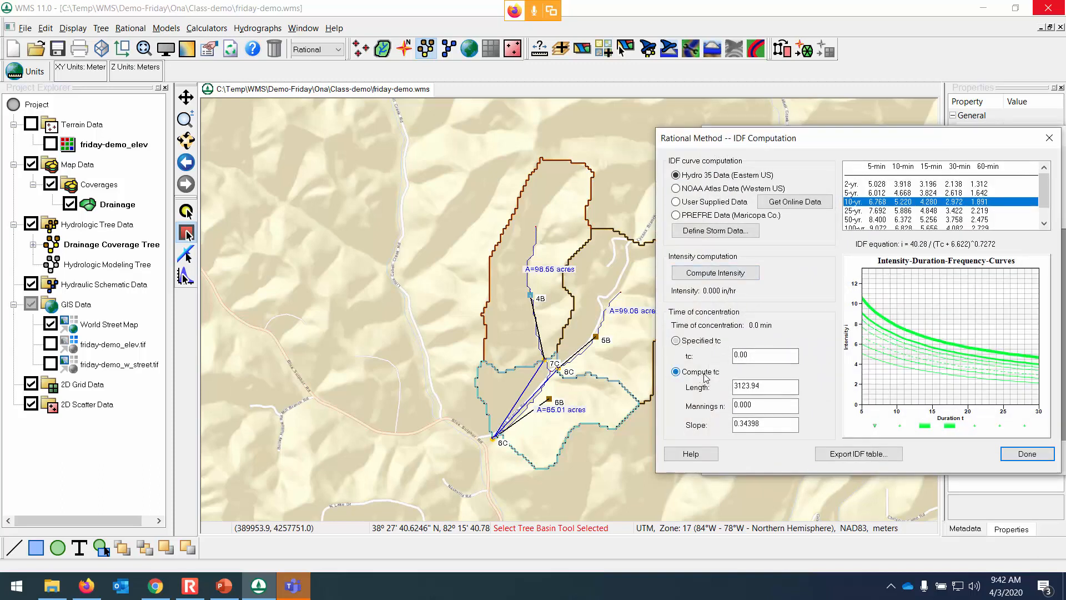
{"action": "left_click_drag", "start_coordinate": [762, 406], "coordinate": [684, 398]}
{"action": "key", "text": "BackSpace"}
{"action": "type", "text": ".030"}
{"action": "left_click", "coordinate": [738, 276]}
{"action": "left_click", "coordinate": [1024, 454]}
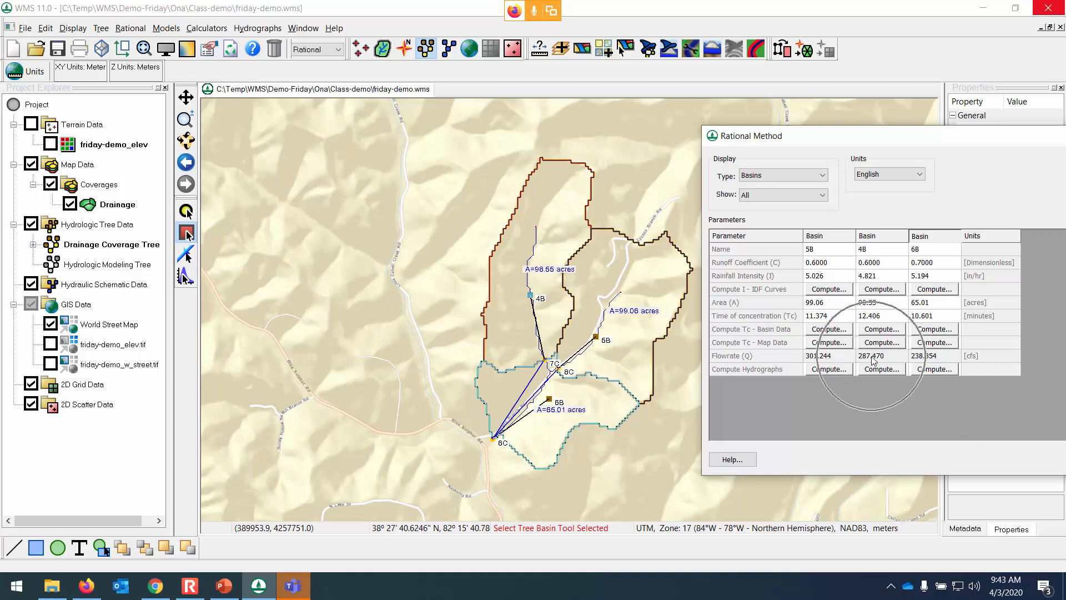
Compute hydrographs for basins 5B, 4B and 6B using the traditional method and the rational method hydrograph option.
{"action": "left_click", "coordinate": [823, 370]}
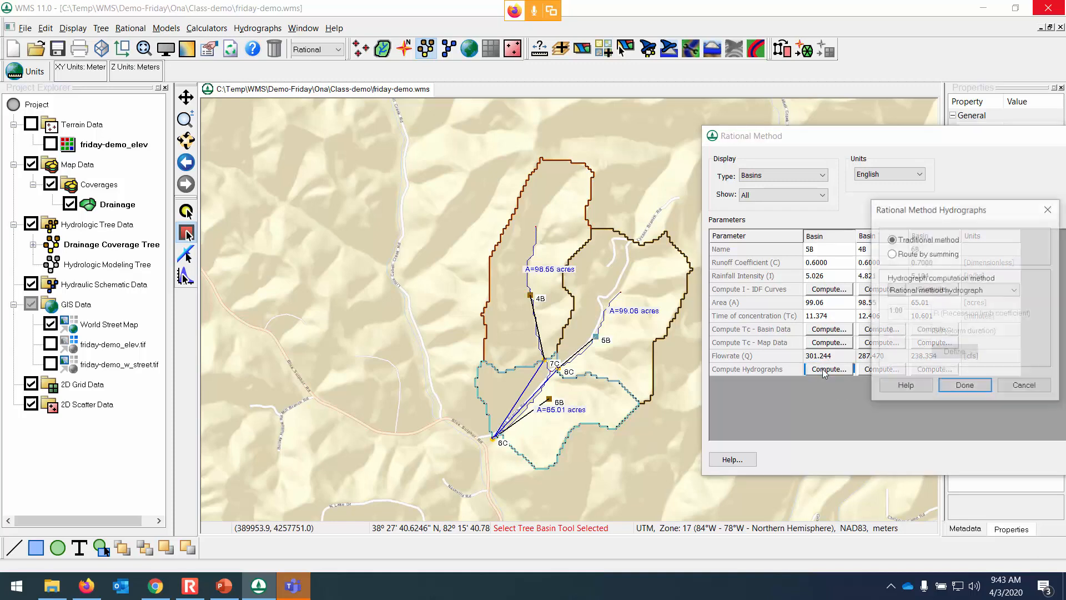
{"action": "left_click", "coordinate": [966, 387]}
{"action": "left_click", "coordinate": [882, 370]}
{"action": "left_click", "coordinate": [962, 389]}
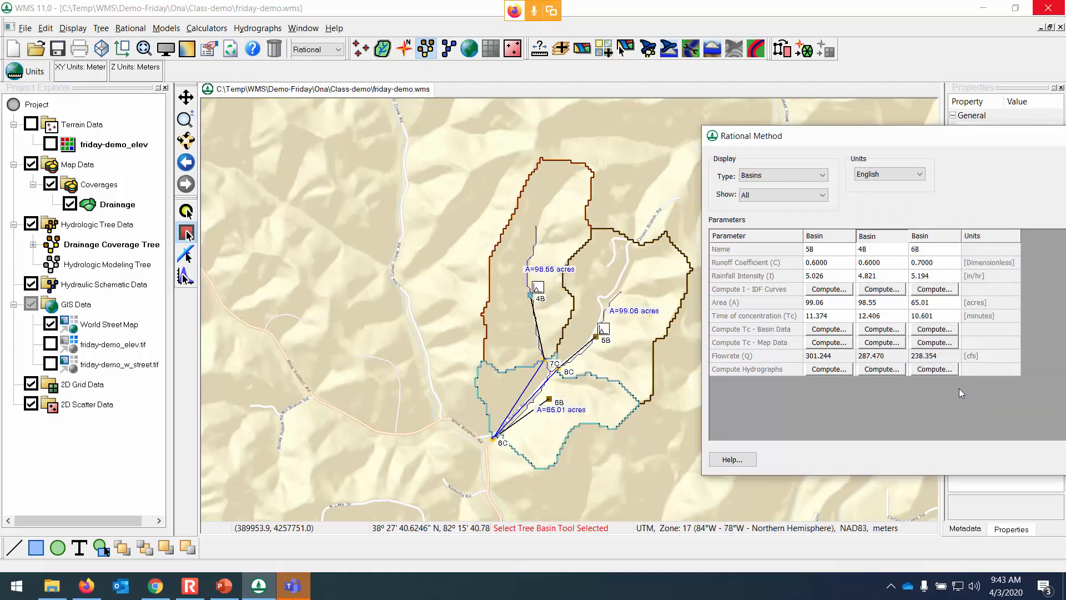
{"action": "left_click", "coordinate": [951, 371]}
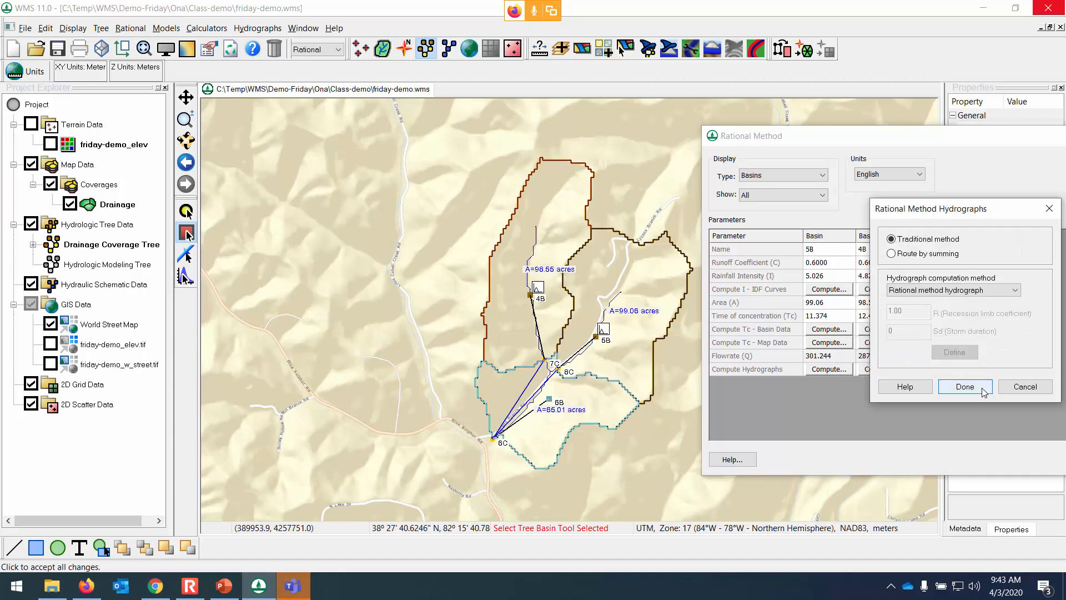
{"action": "left_click", "coordinate": [983, 392]}
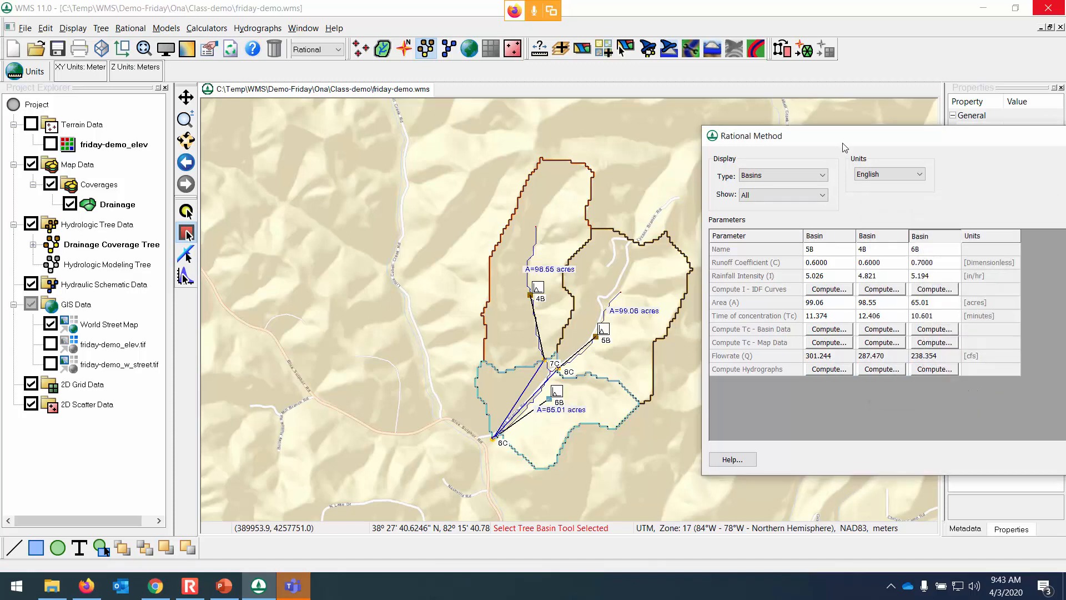
Switch the Rational Method parameter display type to Outlets, review the outlet columns, and accept the parameters.
{"action": "left_click_drag", "start_coordinate": [847, 140], "coordinate": [490, 117]}
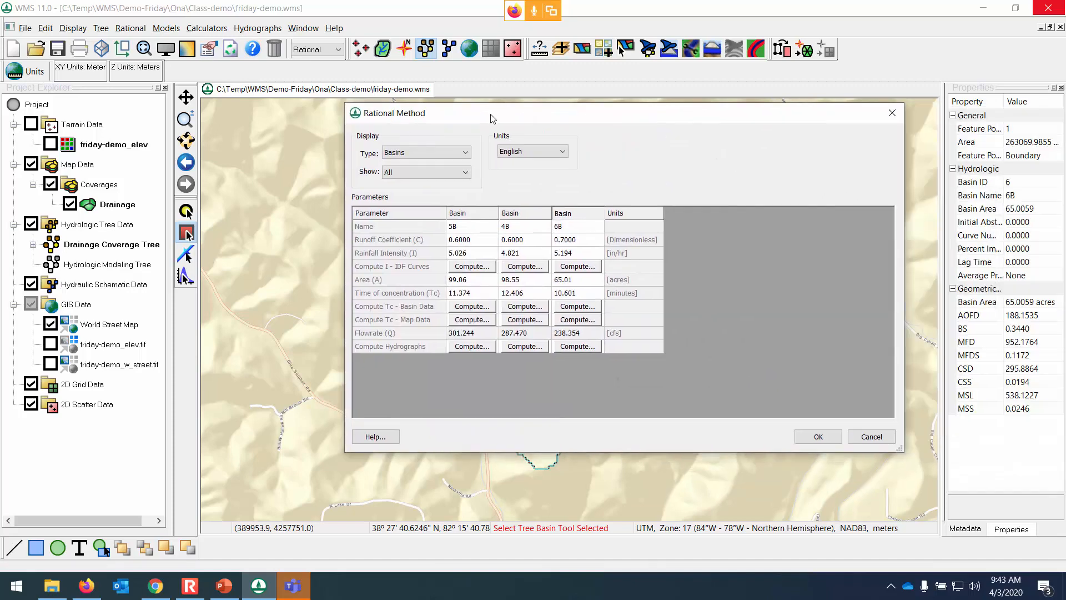
{"action": "left_click", "coordinate": [465, 153]}
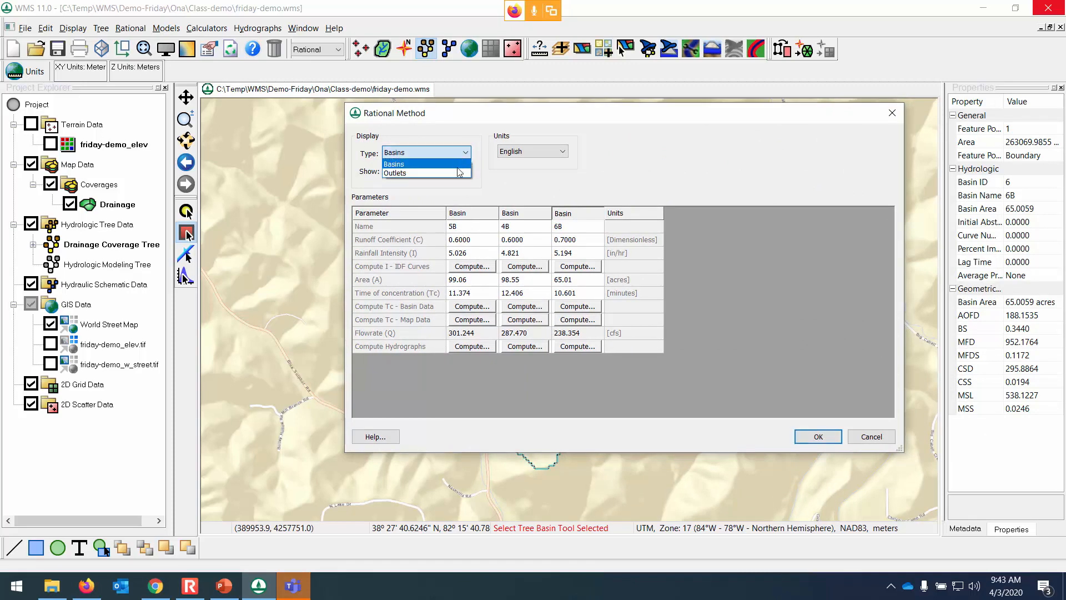
{"action": "left_click", "coordinate": [460, 172]}
{"action": "left_click_drag", "start_coordinate": [614, 120], "coordinate": [800, 70]}
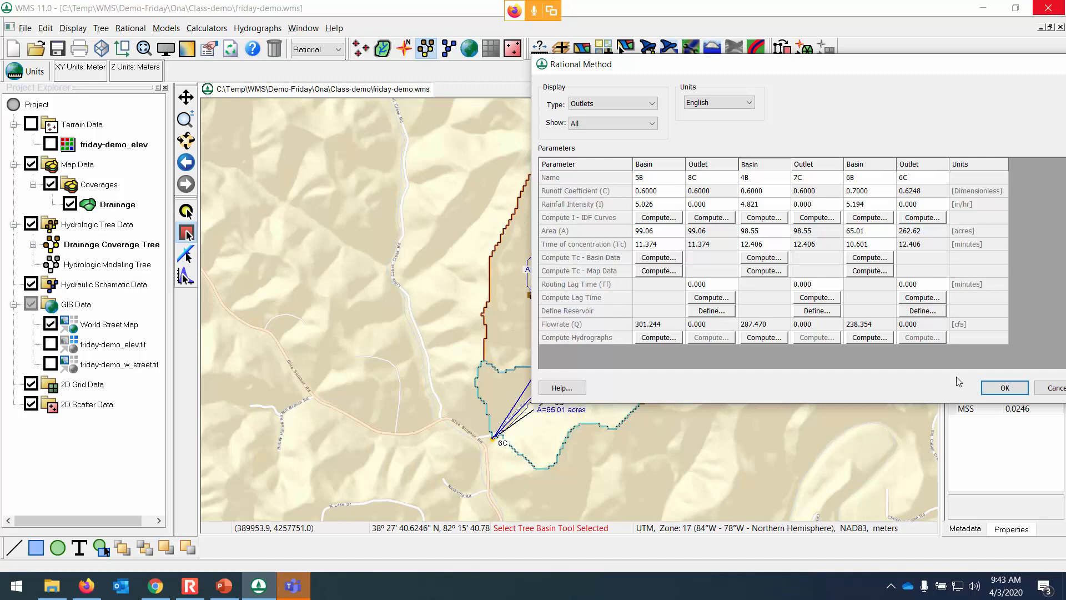
{"action": "left_click", "coordinate": [1004, 388]}
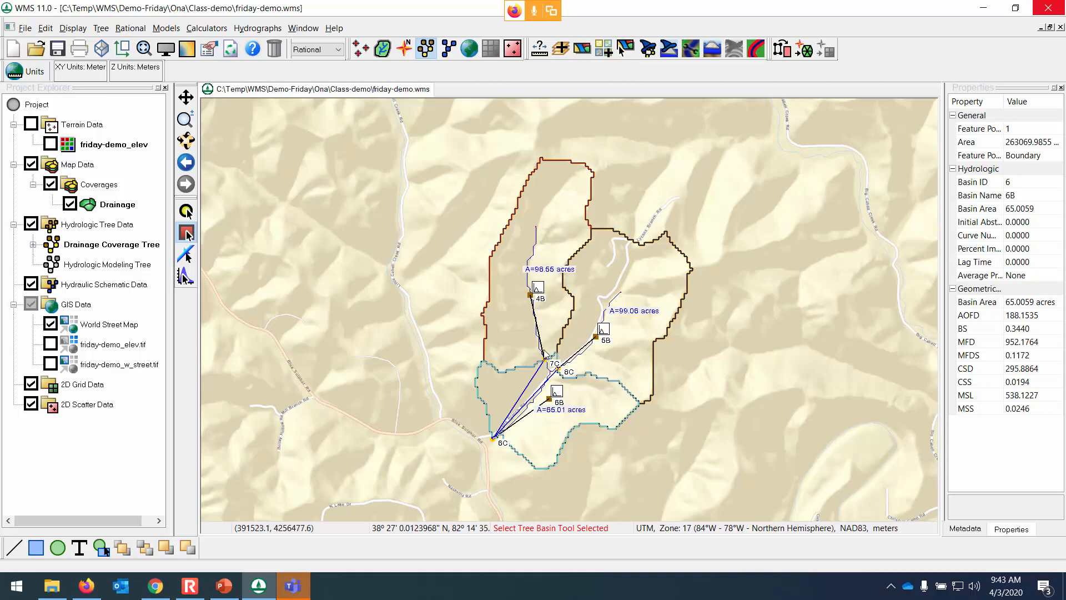
View basin 4B's flow versus time hydrograph plot and close it.
{"action": "left_click", "coordinate": [540, 290]}
{"action": "double_click", "coordinate": [540, 290]}
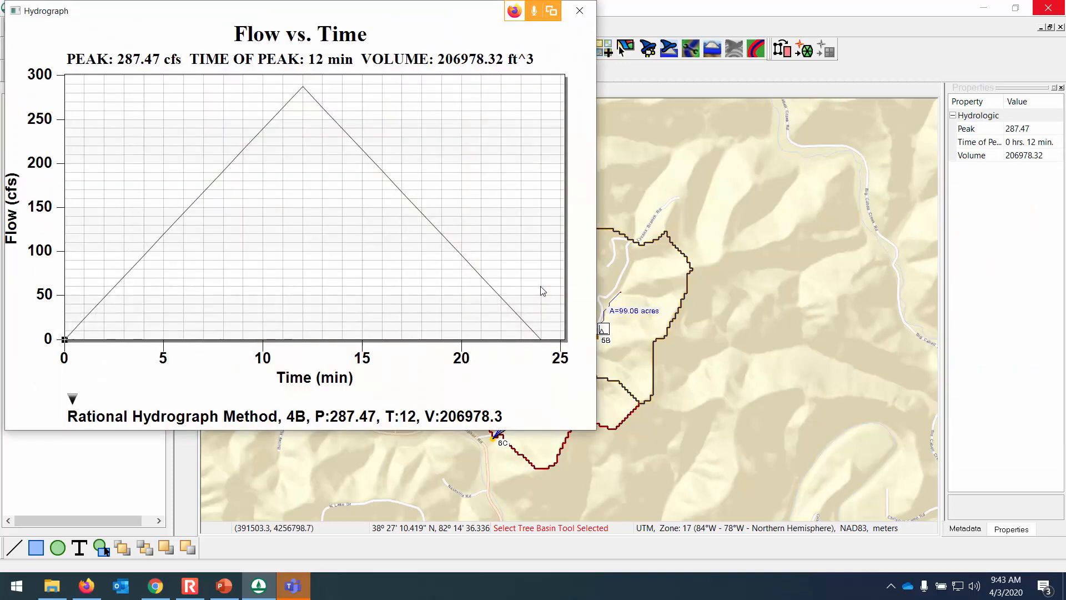
{"action": "left_click", "coordinate": [580, 12]}
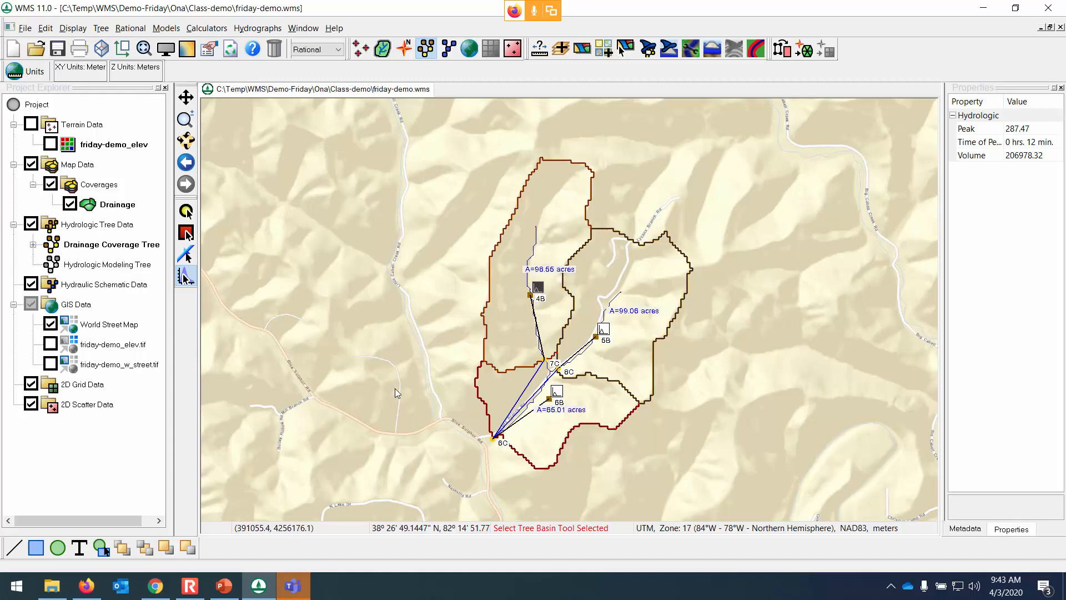
Select outlet 6C at the watershed's downstream end and review its Rational Method parameters.
{"action": "left_click", "coordinate": [187, 211]}
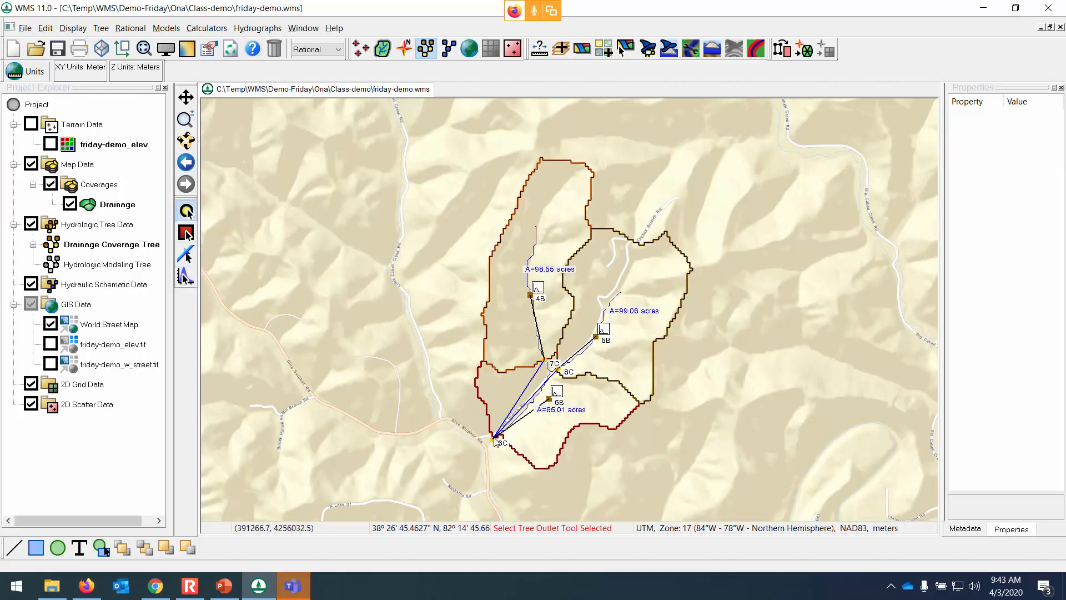
{"action": "double_click", "coordinate": [496, 440]}
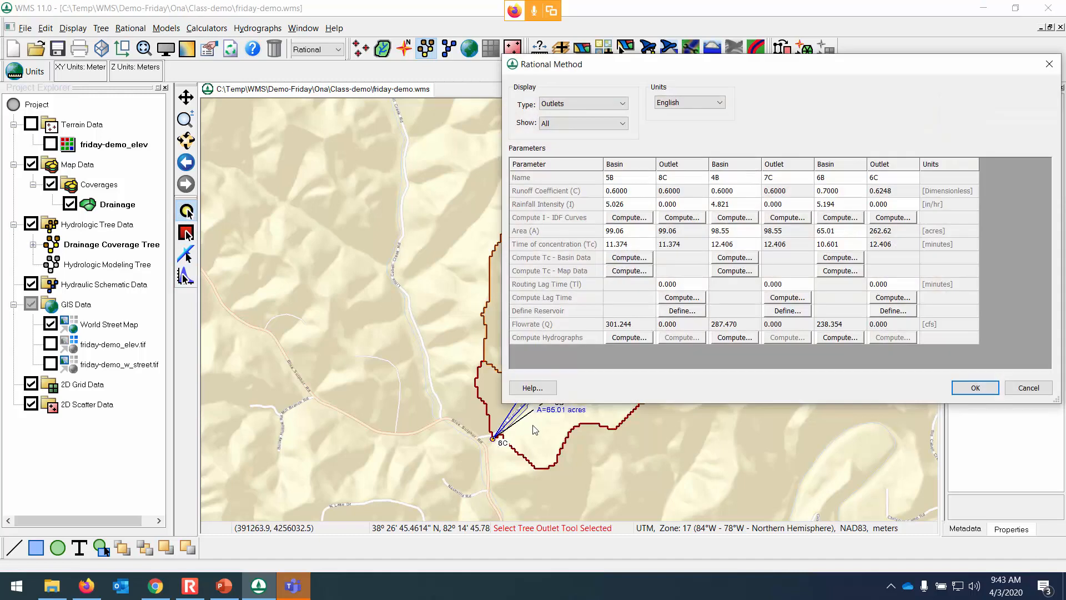
{"action": "left_click_drag", "start_coordinate": [705, 69], "coordinate": [644, 66]}
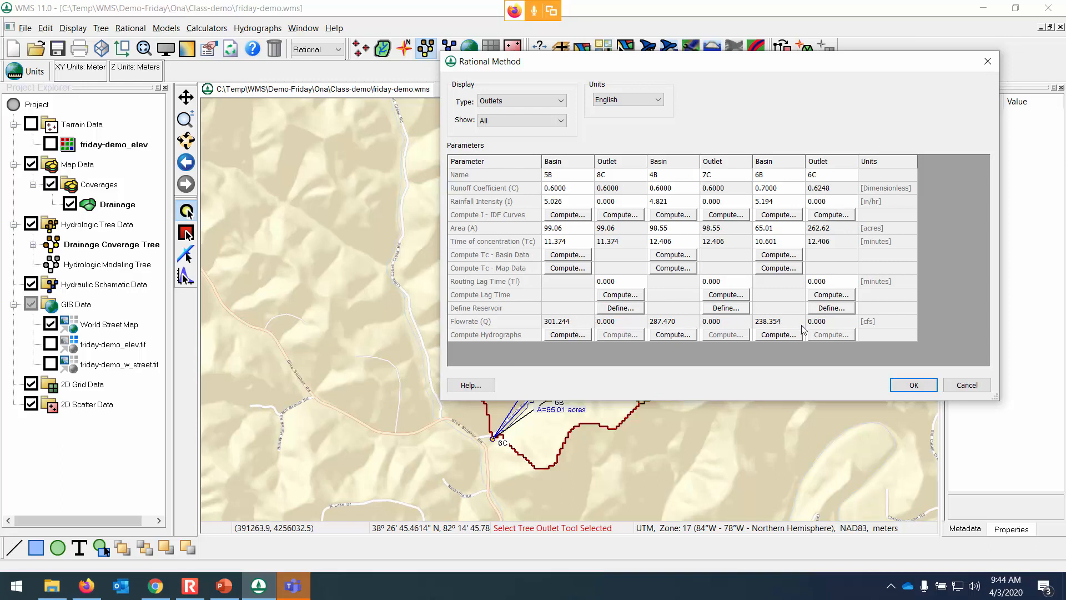
{"action": "left_click", "coordinate": [913, 384]}
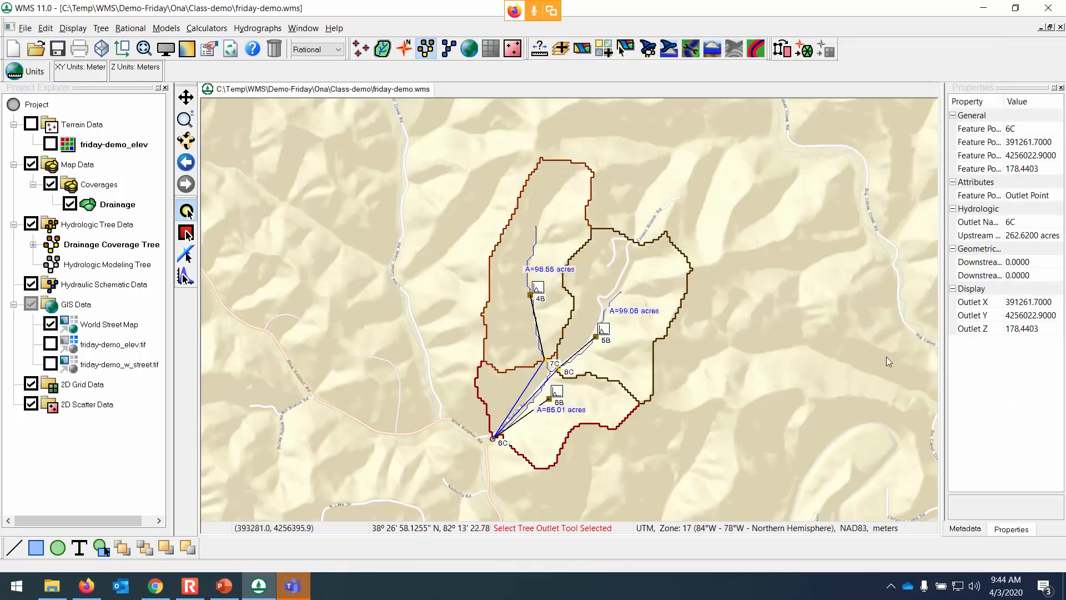
Switch to PowerPoint to check the topic list on the "WMS: Day 2" slide, and return to WMS.
{"action": "left_click", "coordinate": [221, 591]}
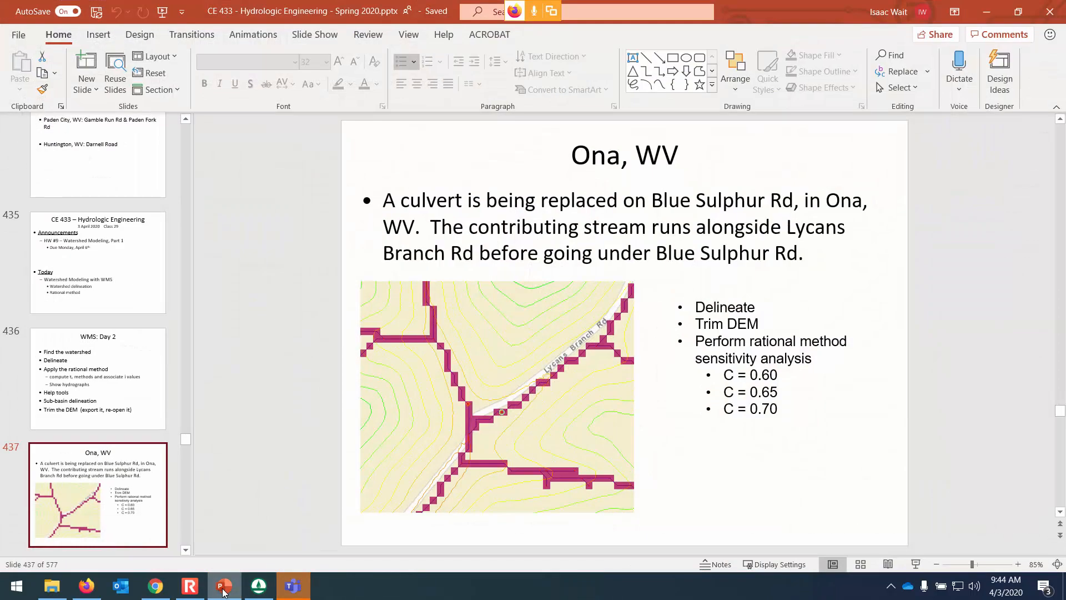
{"action": "left_click", "coordinate": [116, 396]}
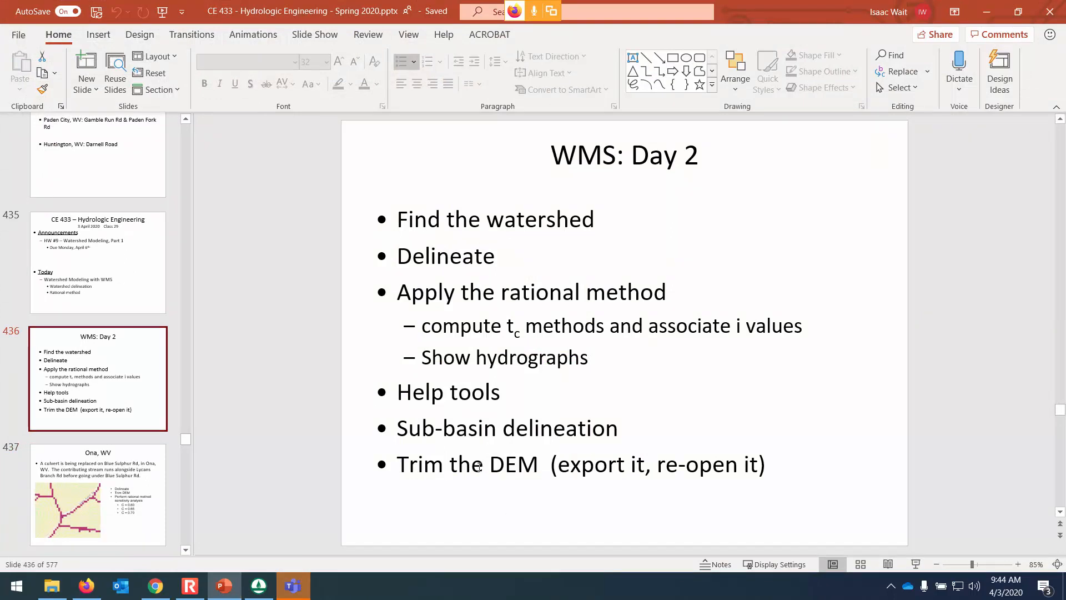
{"action": "left_click", "coordinate": [259, 588]}
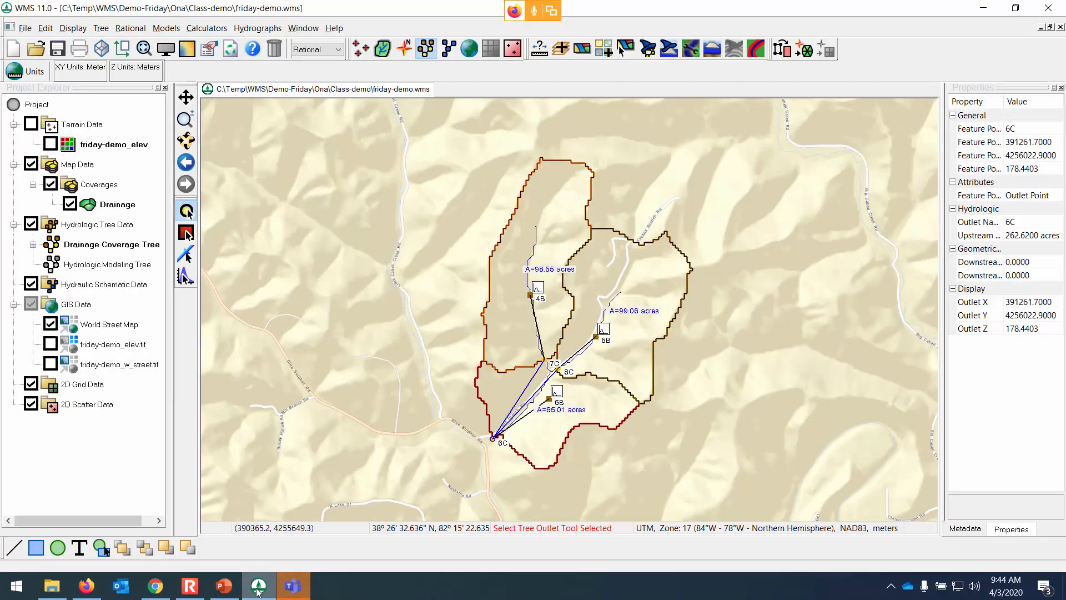
Turn on the friday-demo_elev terrain layer and hide the World Street Map to show the full DEM extent around the watershed.
{"action": "left_click", "coordinate": [50, 144]}
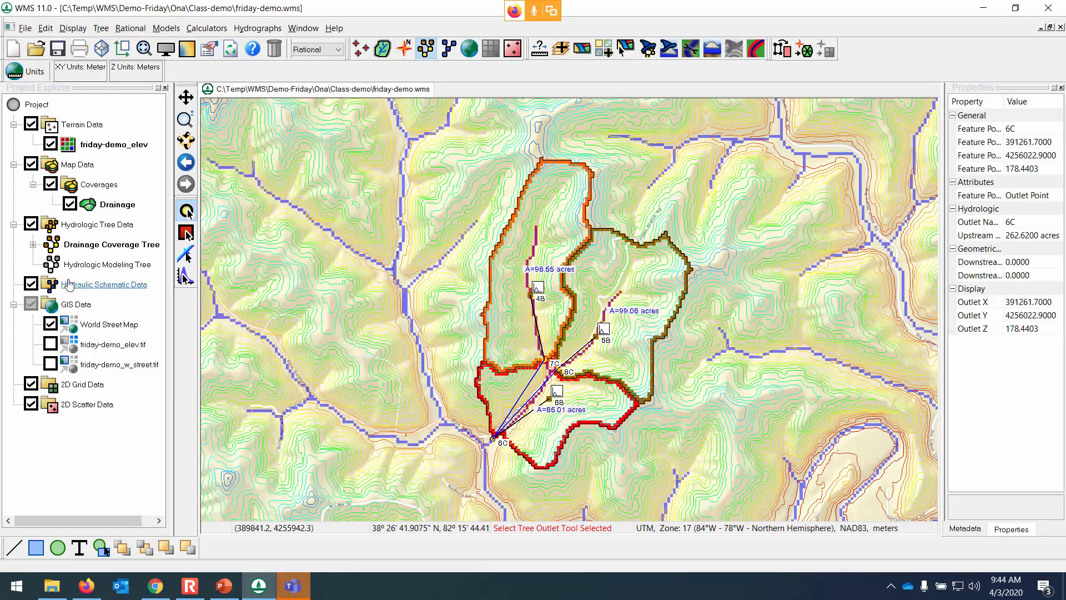
{"action": "left_click", "coordinate": [142, 146]}
{"action": "scroll", "coordinate": [426, 274], "scroll_direction": "down", "scroll_amount": 2}
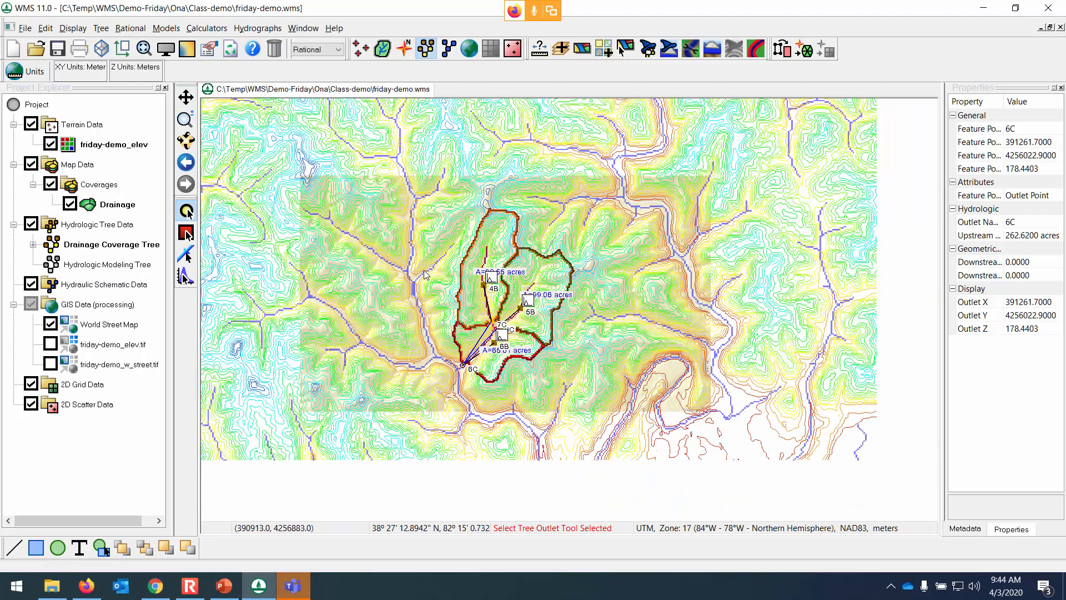
{"action": "scroll", "coordinate": [425, 275], "scroll_direction": "down", "scroll_amount": 2}
{"action": "scroll", "coordinate": [427, 274], "scroll_direction": "down", "scroll_amount": 1}
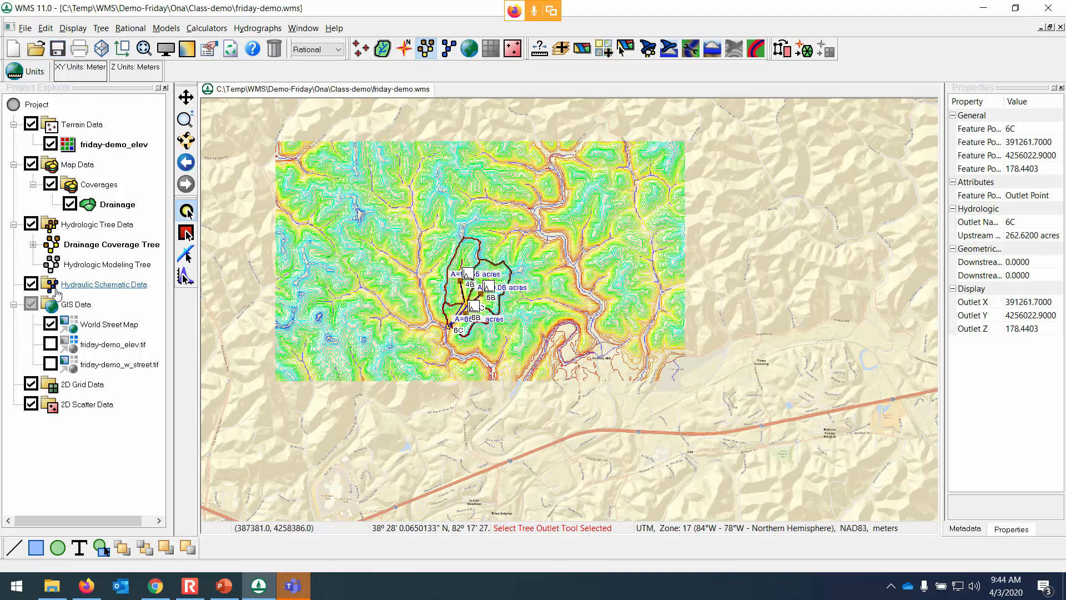
{"action": "left_click", "coordinate": [50, 325]}
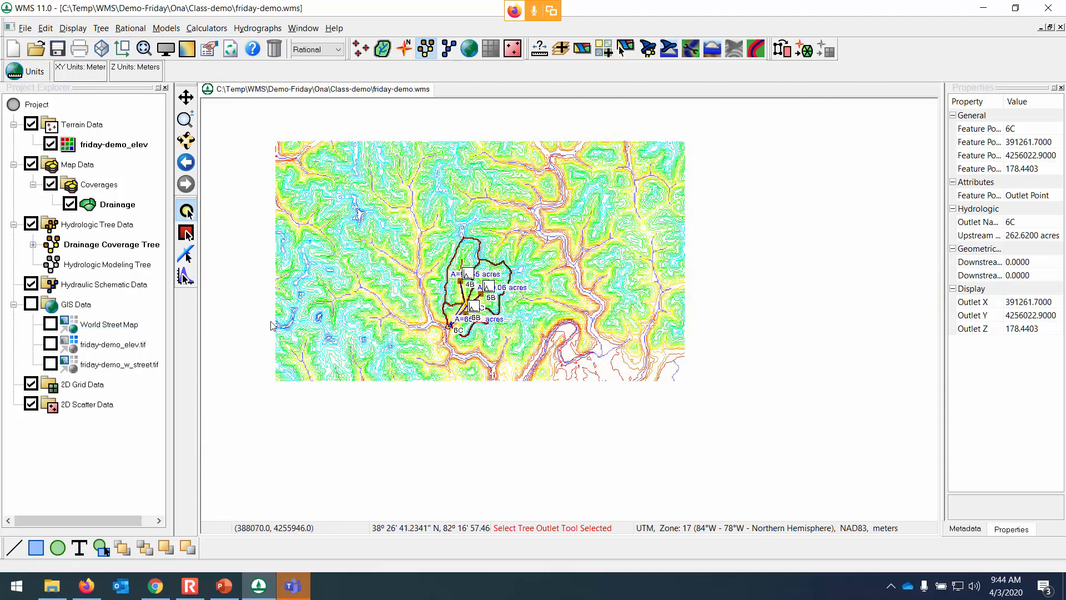
{"action": "scroll", "coordinate": [446, 290], "scroll_direction": "up", "scroll_amount": 2}
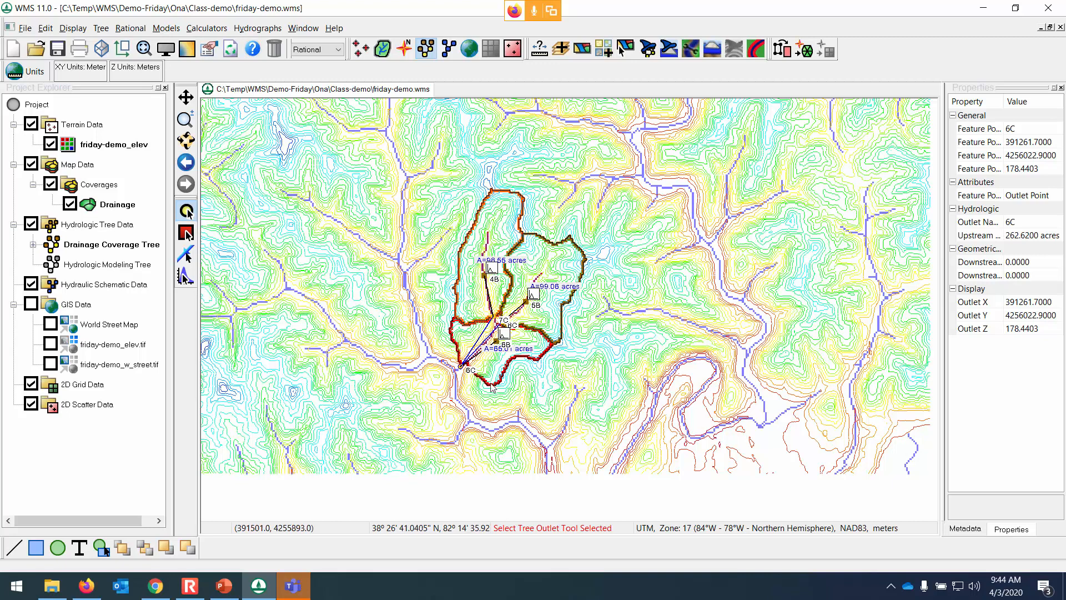
{"action": "scroll", "coordinate": [446, 325], "scroll_direction": "down", "scroll_amount": 1}
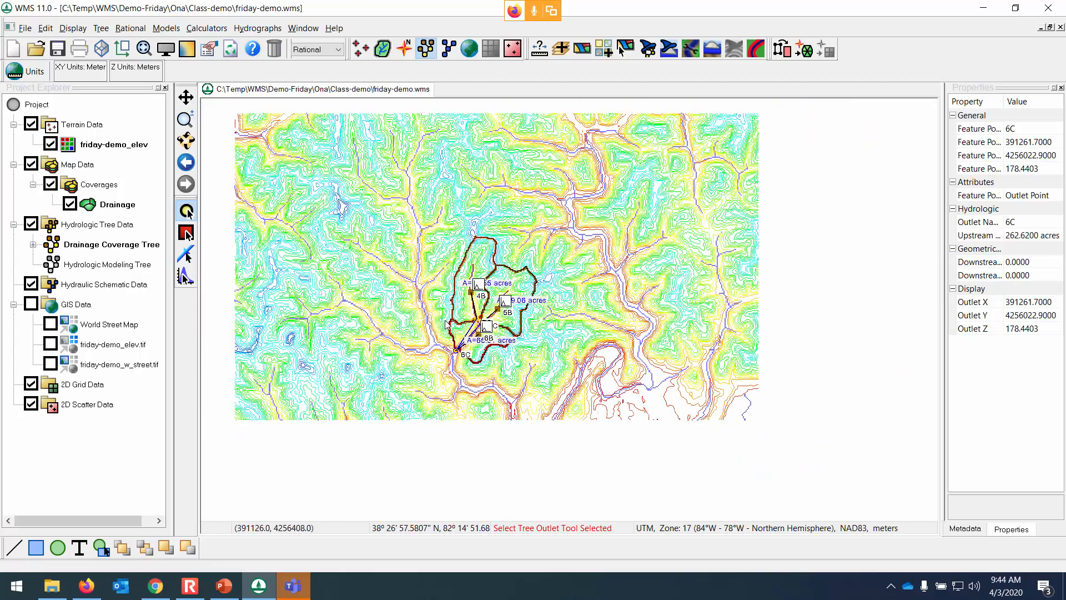
{"action": "right_click", "coordinate": [76, 149]}
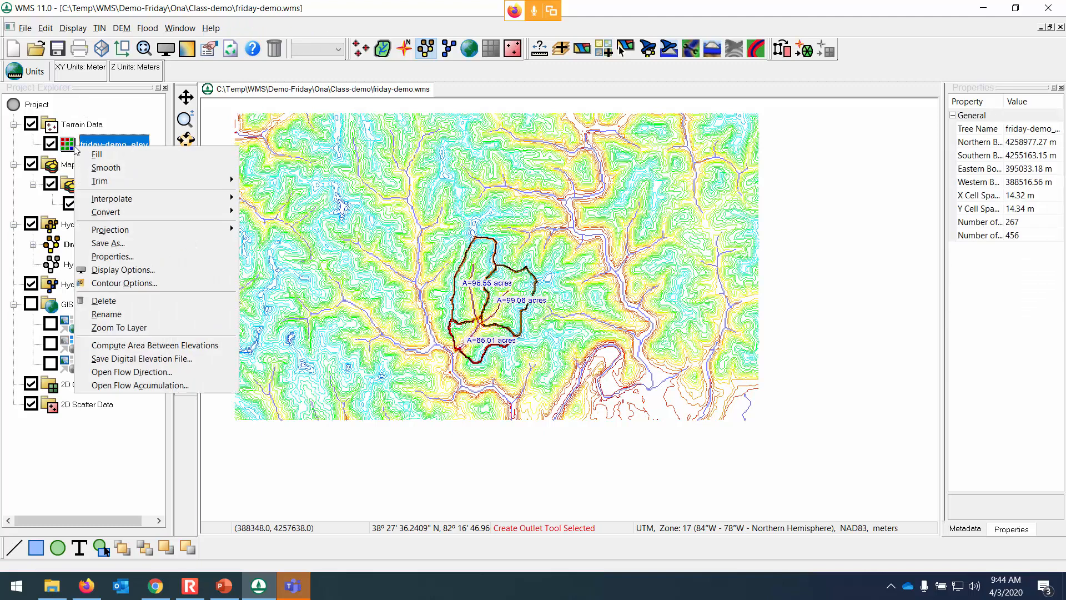
{"action": "mouse_move", "coordinate": [113, 184]}
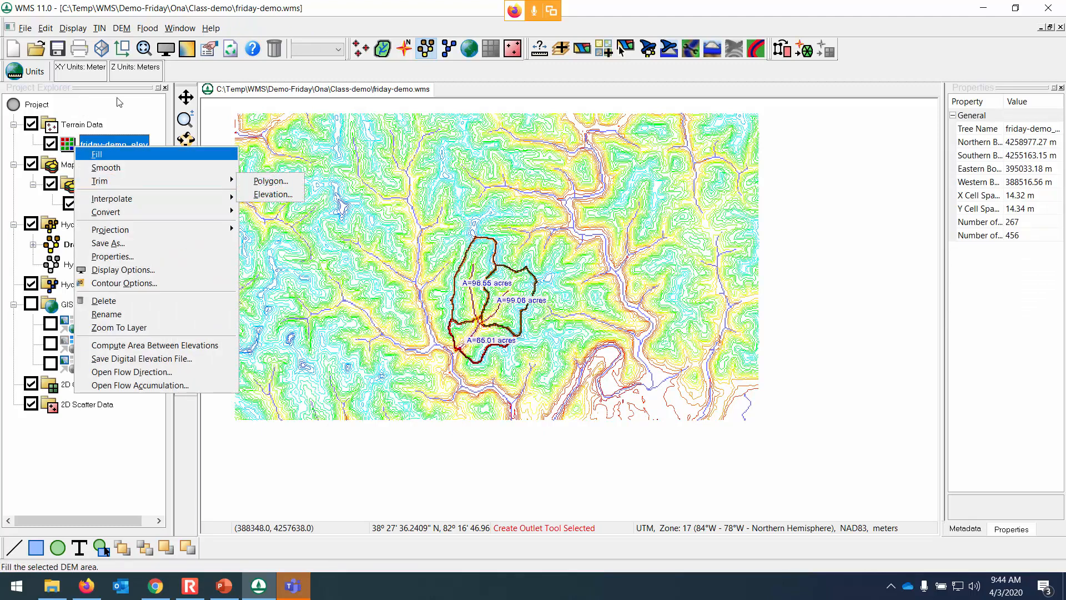
{"action": "left_click", "coordinate": [115, 141]}
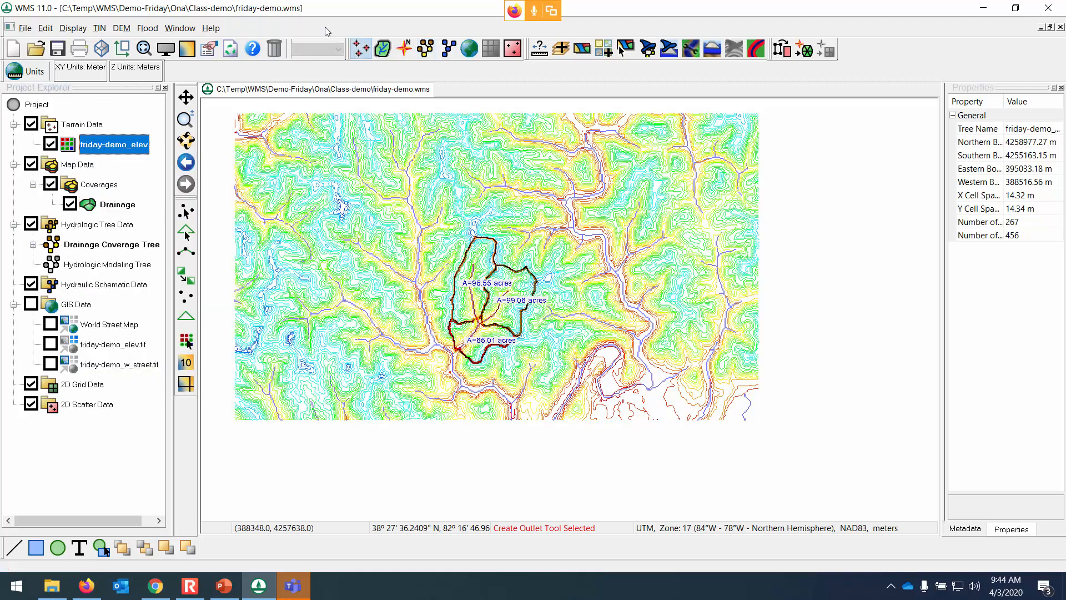
Trim the friday-demo_elev DEM with an interactively entered polygon drawn closely around the three sub-basins.
{"action": "right_click", "coordinate": [105, 145]}
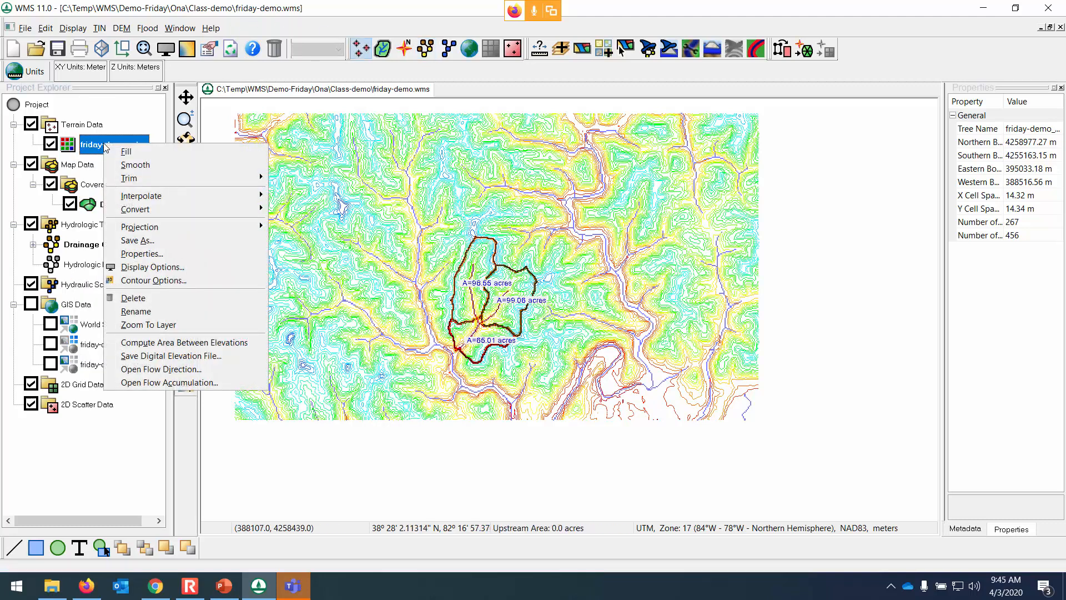
{"action": "mouse_move", "coordinate": [132, 180]}
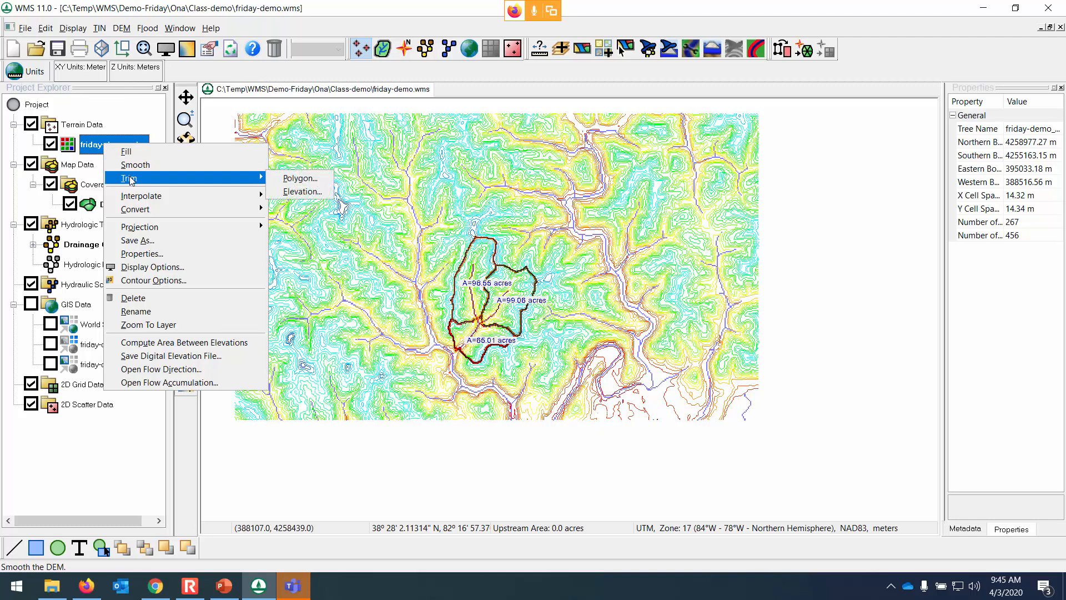
{"action": "left_click", "coordinate": [314, 184]}
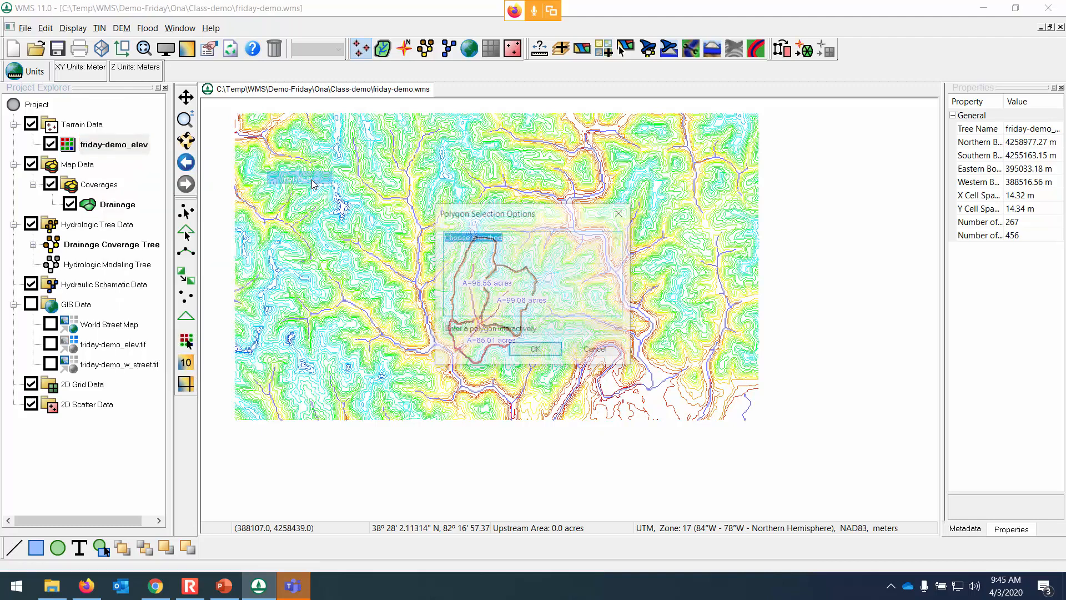
{"action": "left_click", "coordinate": [535, 351]}
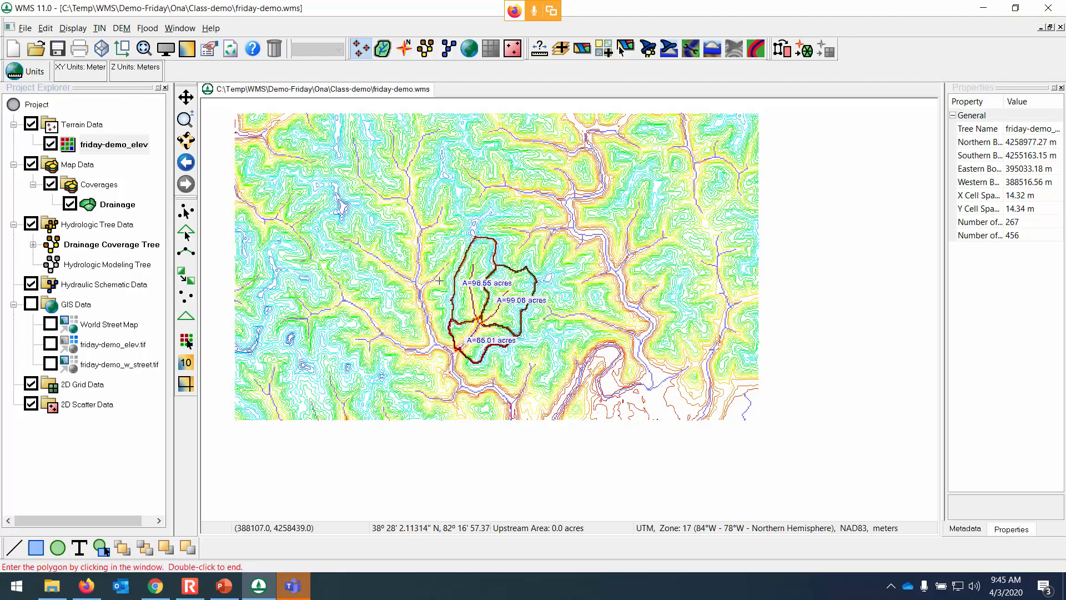
{"action": "left_click", "coordinate": [439, 282]}
{"action": "left_click", "coordinate": [438, 344]}
{"action": "left_click", "coordinate": [451, 373]}
{"action": "left_click", "coordinate": [483, 378]}
{"action": "left_click", "coordinate": [507, 364]}
{"action": "left_click", "coordinate": [537, 344]}
{"action": "left_click", "coordinate": [549, 317]}
{"action": "left_click", "coordinate": [545, 261]}
{"action": "left_click", "coordinate": [522, 253]}
{"action": "left_click", "coordinate": [490, 212]}
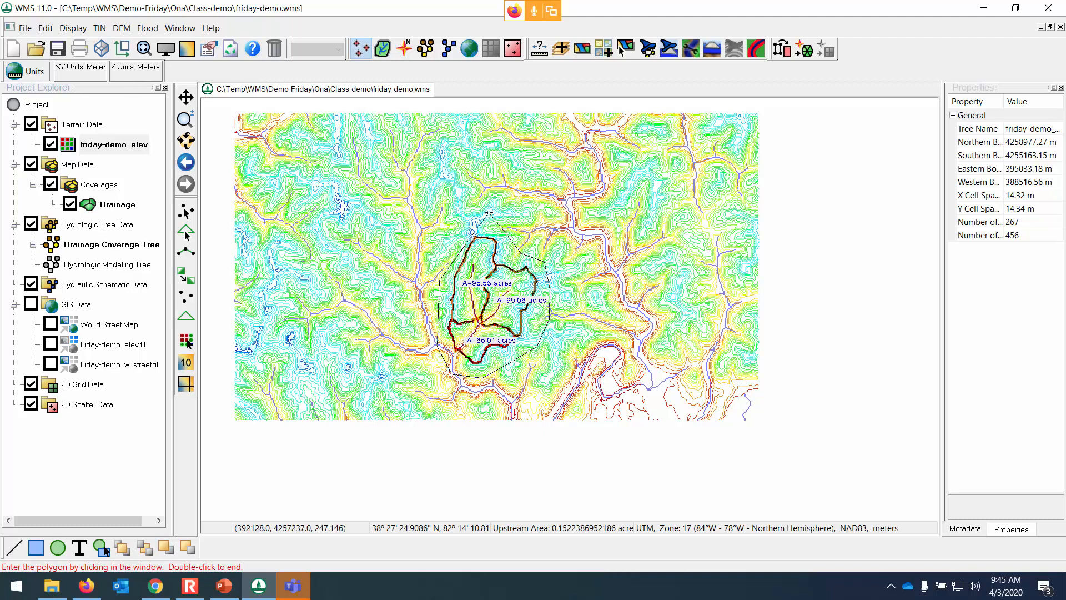
{"action": "double_click", "coordinate": [445, 242]}
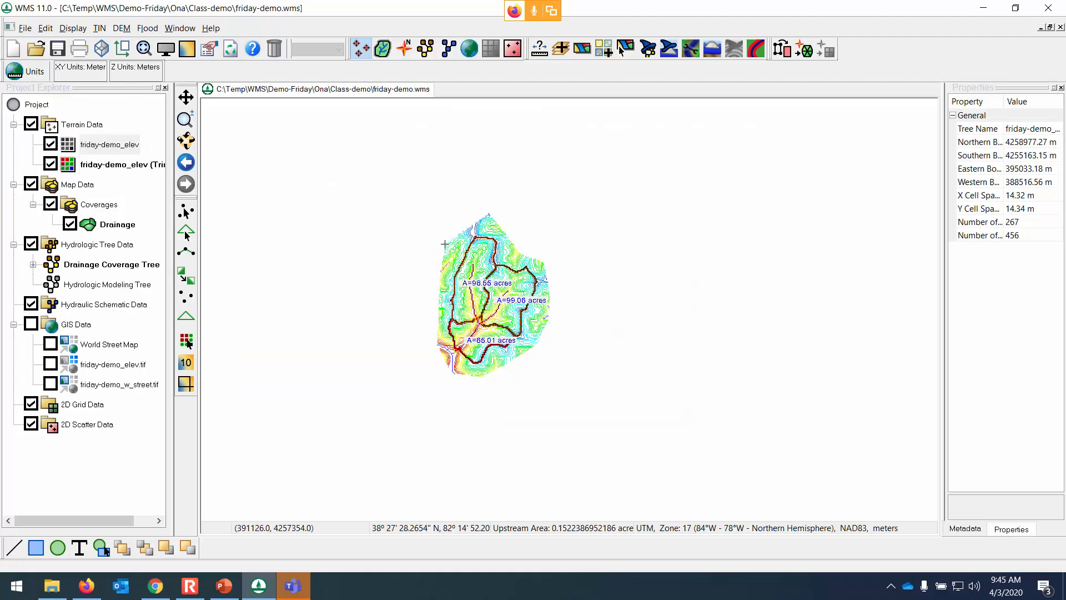
Hide the original friday-demo_elev DEM and make the trimmed DEM active.
{"action": "left_click", "coordinate": [68, 145]}
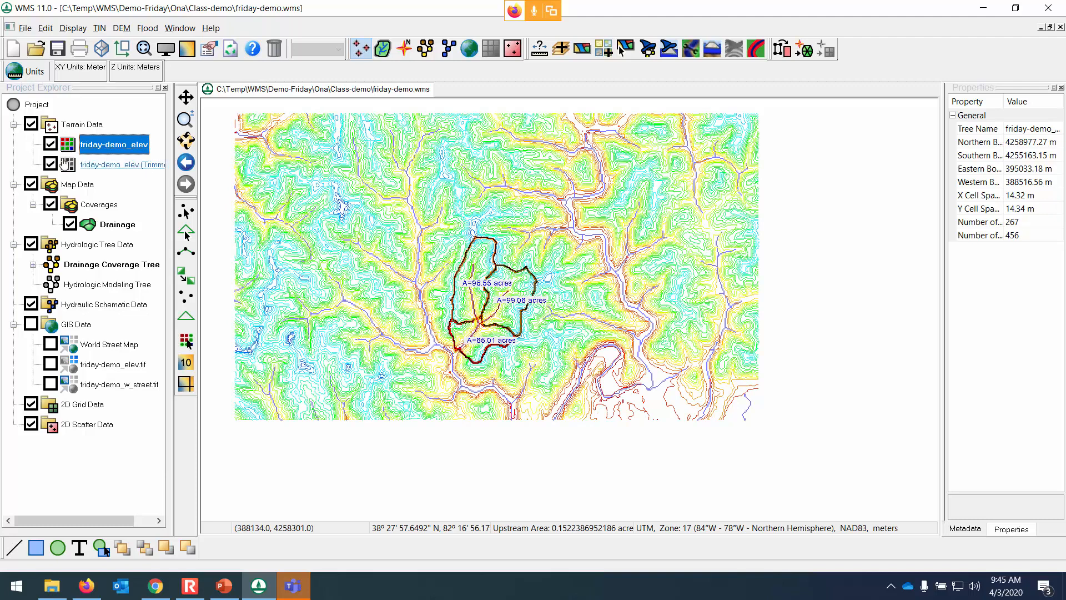
{"action": "left_click", "coordinate": [53, 145]}
{"action": "left_click", "coordinate": [65, 164]}
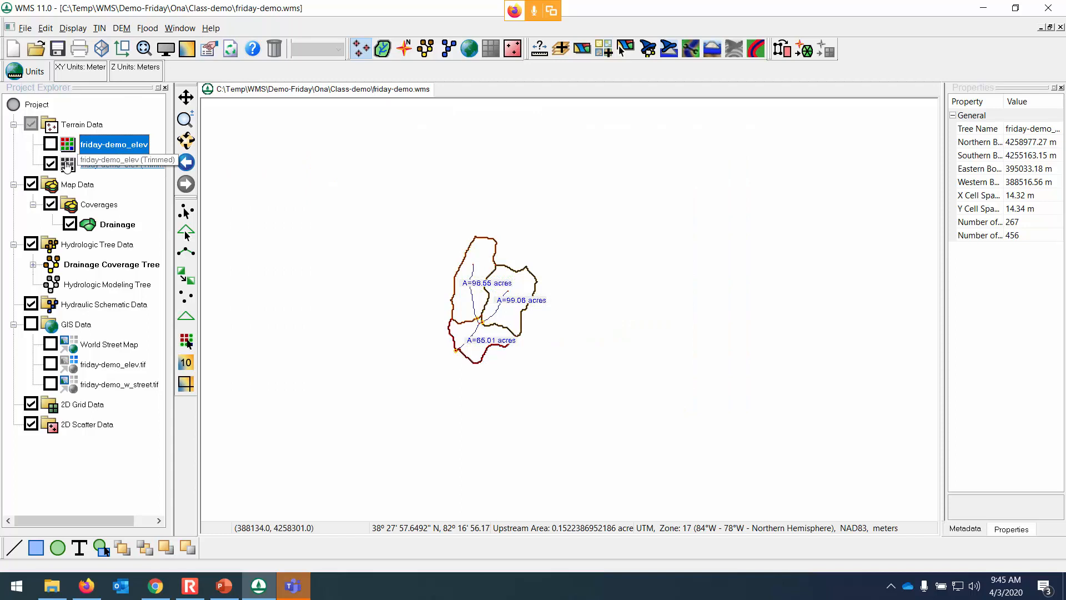
{"action": "left_click", "coordinate": [187, 98]}
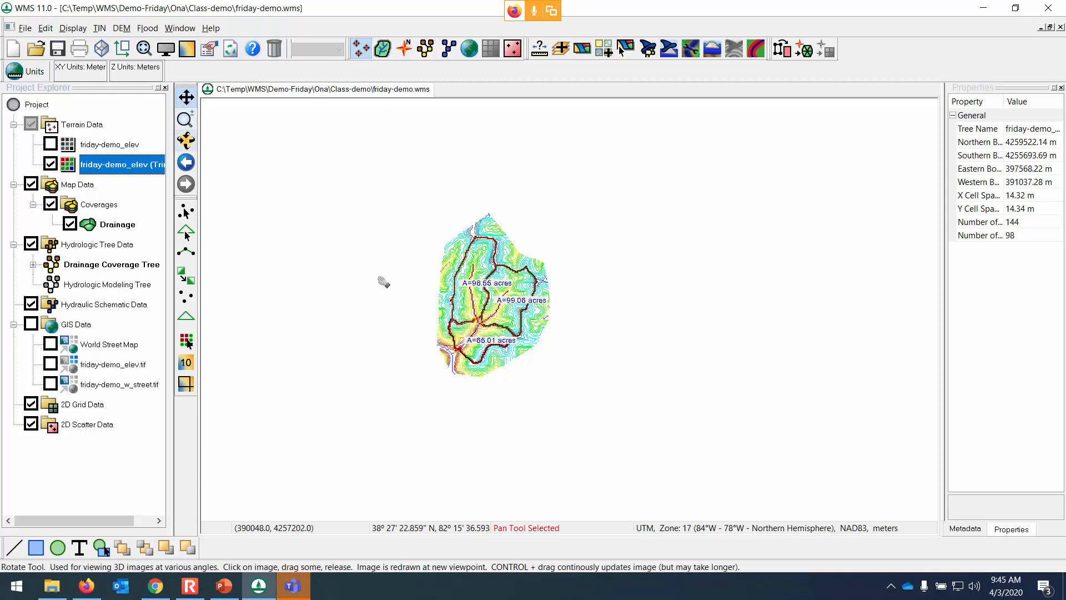
Delete the original untrimmed friday-demo_elev DEM from the terrain data.
{"action": "scroll", "coordinate": [403, 308], "scroll_direction": "up", "scroll_amount": 1}
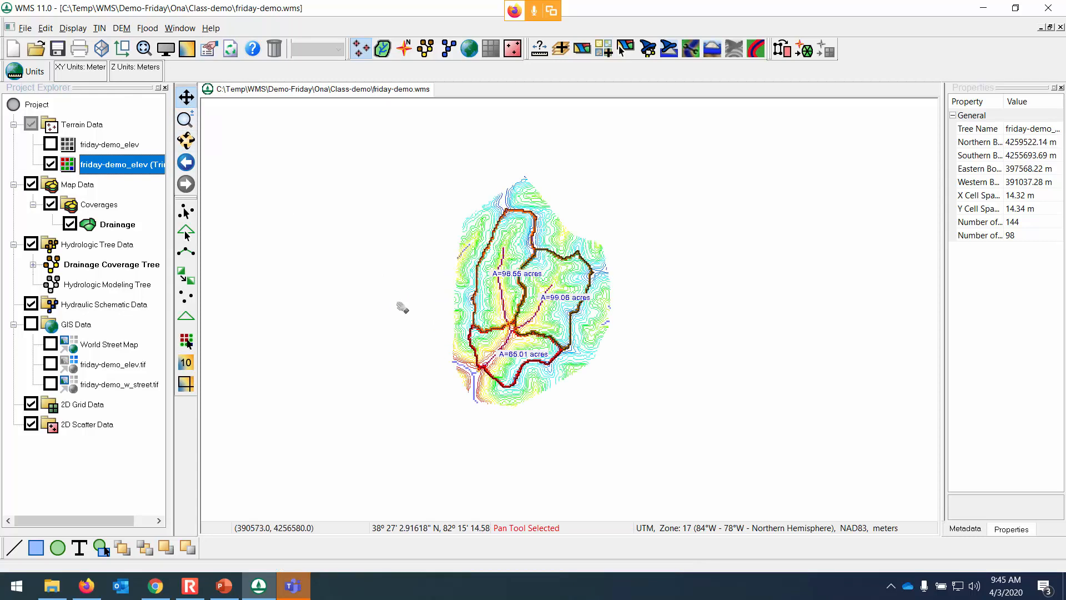
{"action": "left_click", "coordinate": [101, 148]}
{"action": "right_click", "coordinate": [102, 147]}
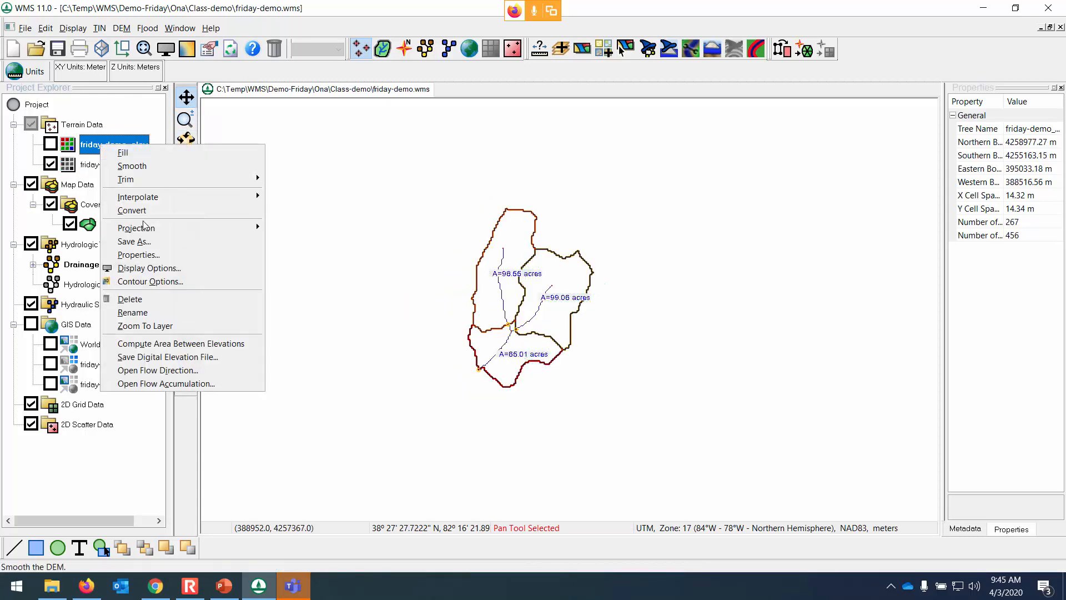
{"action": "left_click", "coordinate": [158, 300]}
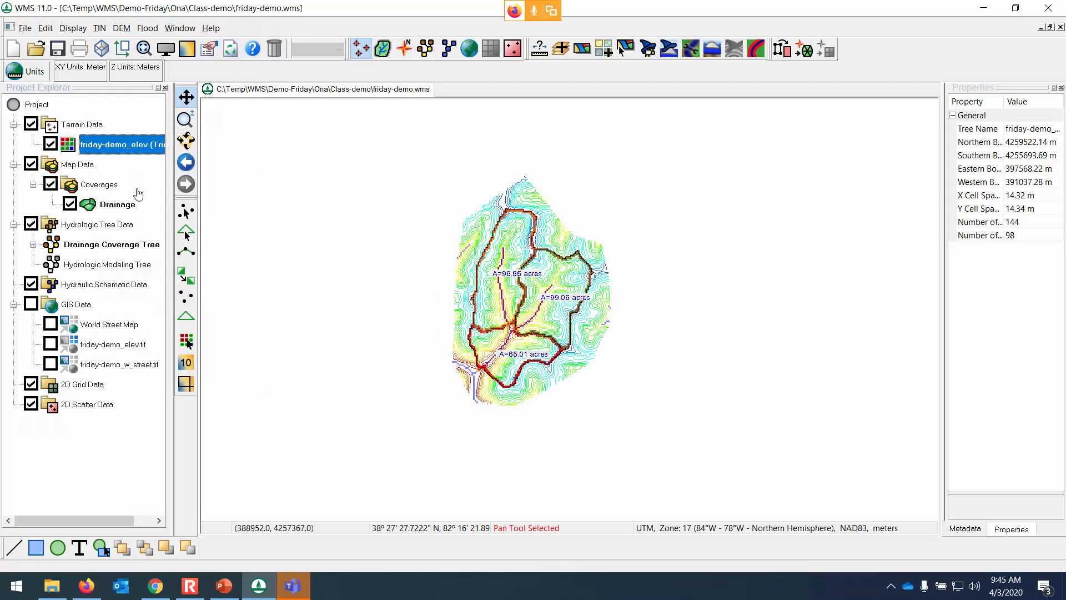
Save the project and check the friday-demo.wms file in the Class-demo folder in File Explorer, returning to WMS.
{"action": "left_click", "coordinate": [59, 49]}
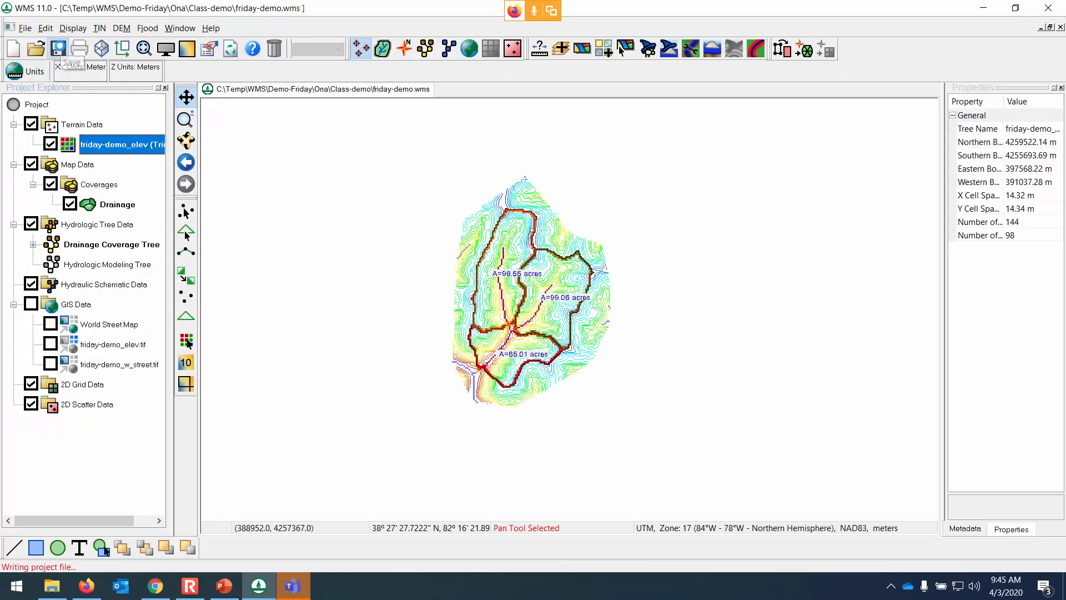
{"action": "left_click", "coordinate": [64, 591]}
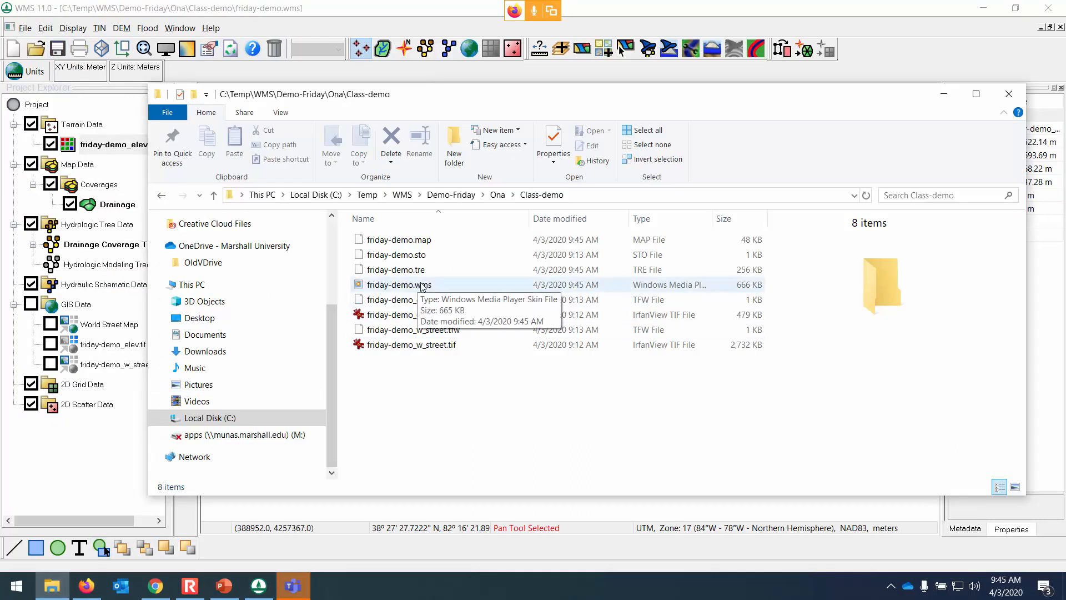
{"action": "double_click", "coordinate": [423, 286]}
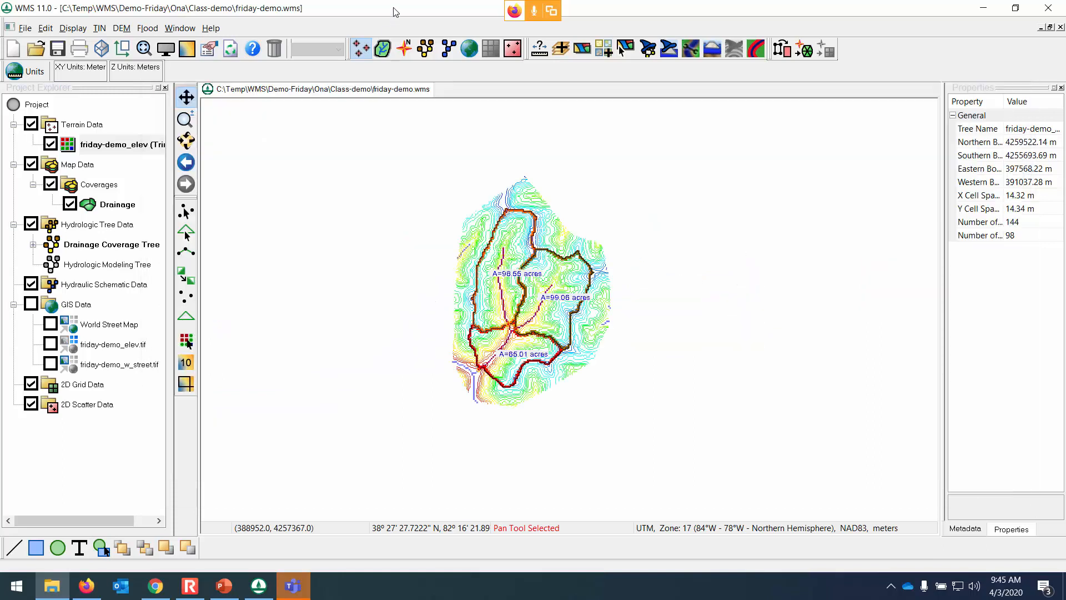
Turn on the World Street Map behind the trimmed DEM and its sub-basins.
{"action": "scroll", "coordinate": [498, 336], "scroll_direction": "down", "scroll_amount": 2}
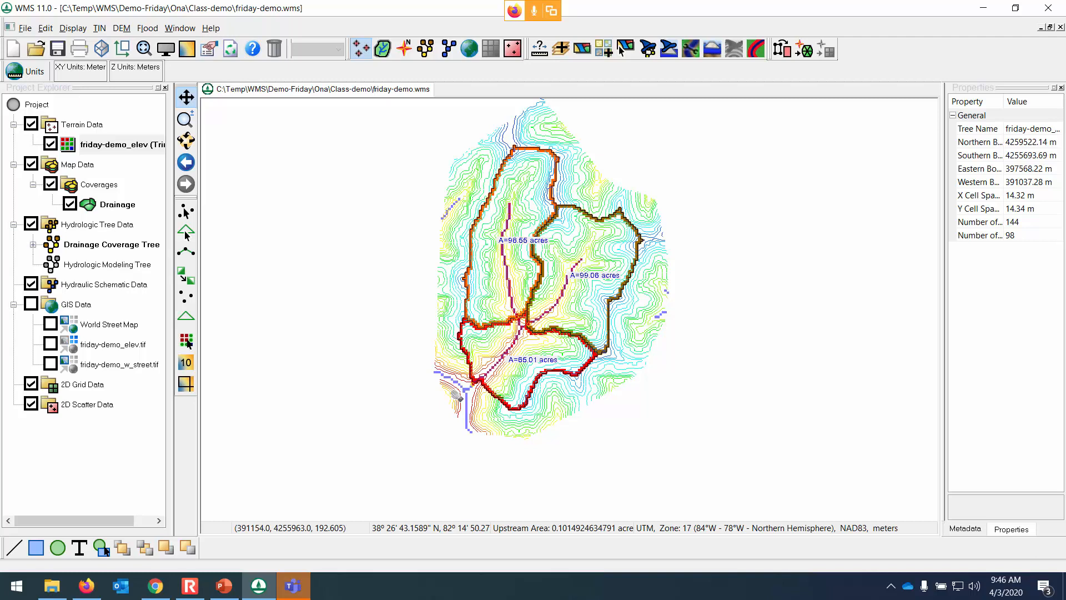
{"action": "left_click", "coordinate": [51, 325]}
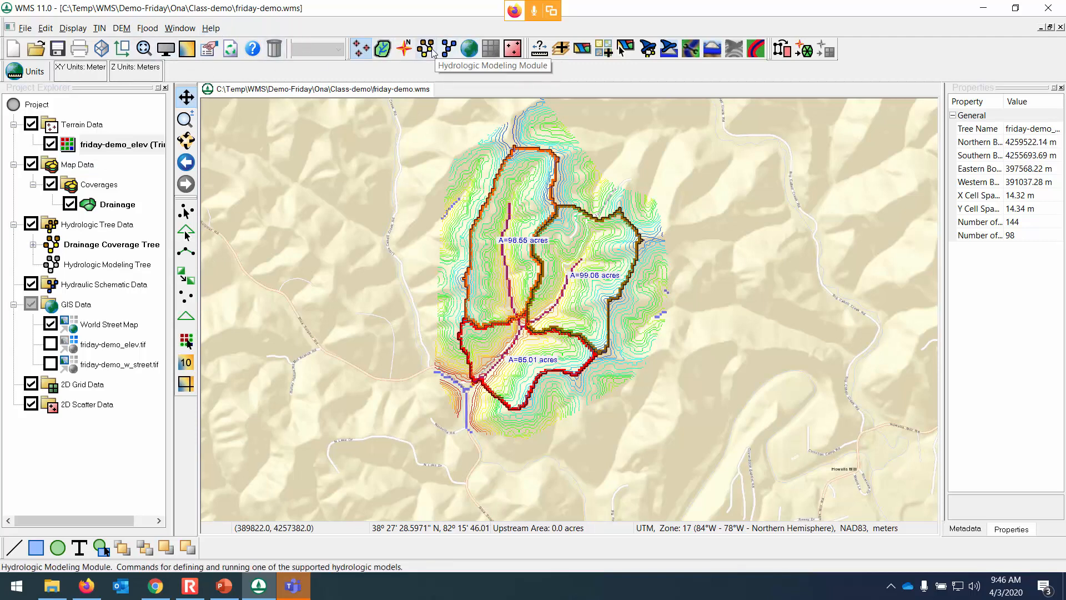
Open the hydrologic modeling wizard and review the project projection and its vertical units under Define Project Bounds.
{"action": "left_click", "coordinate": [647, 49]}
{"action": "left_click", "coordinate": [322, 159]}
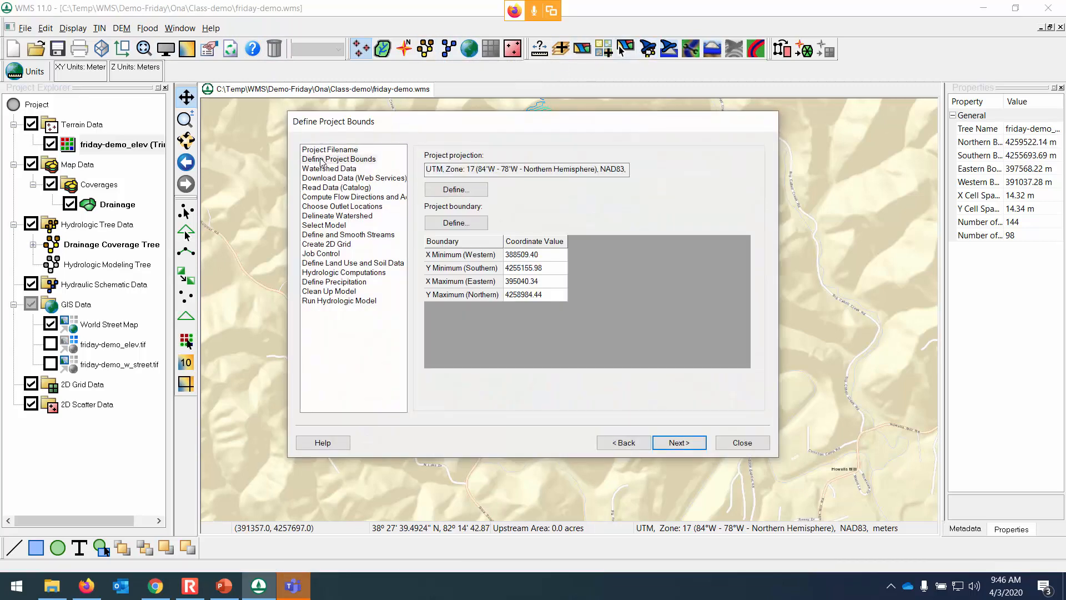
{"action": "left_click", "coordinate": [458, 190]}
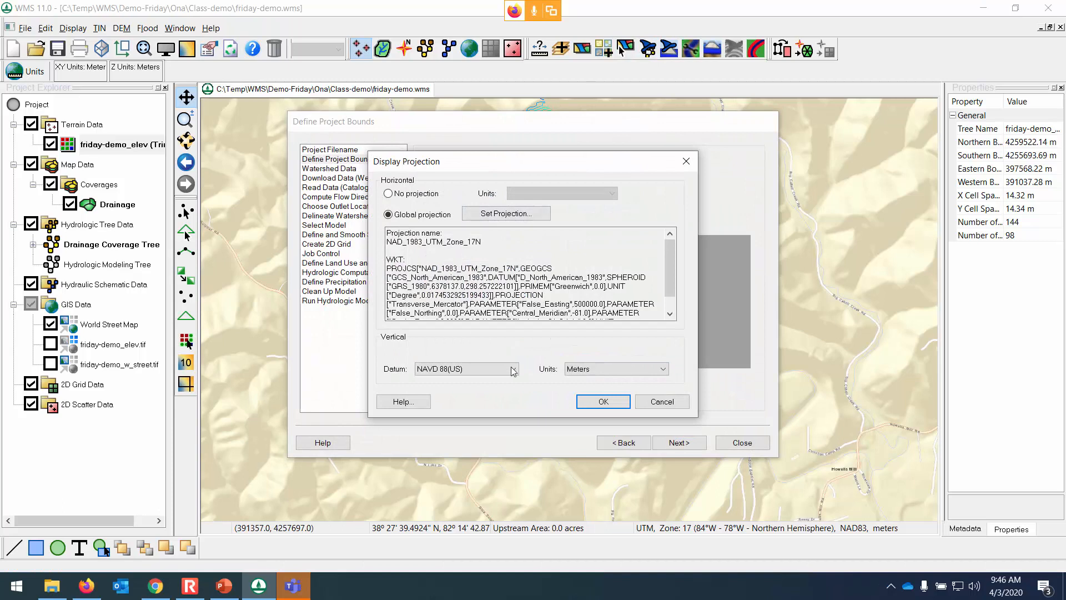
{"action": "left_click", "coordinate": [608, 371]}
{"action": "left_click", "coordinate": [608, 371]}
{"action": "left_click", "coordinate": [611, 406]}
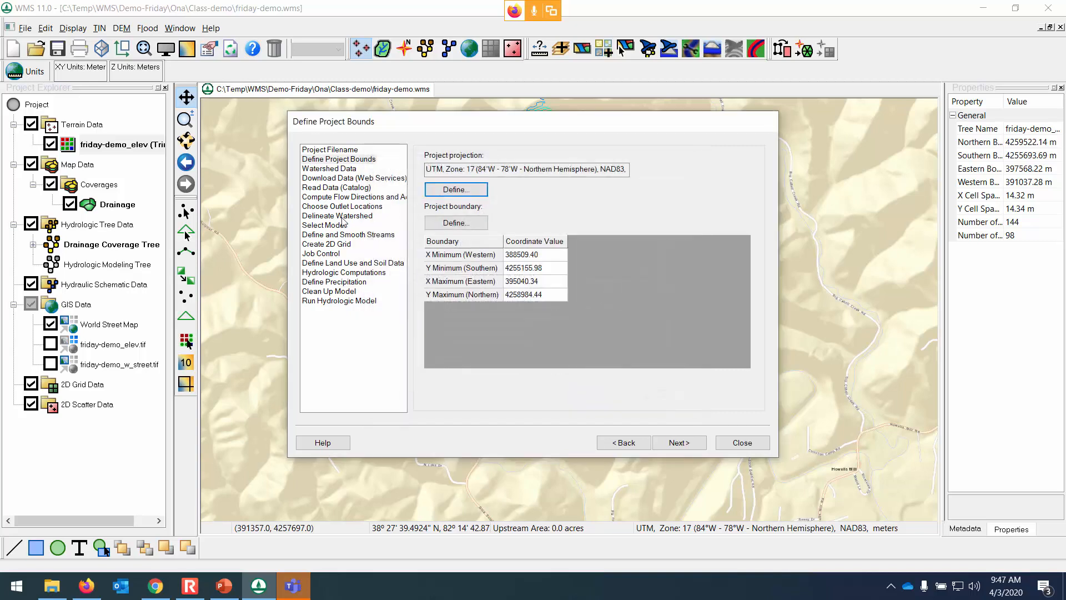
Review the wizard pages from Watershed Data to Compute Flow Directions and Accumulations, including the distance unit options for TOPAZ.
{"action": "left_click", "coordinate": [342, 170]}
{"action": "left_click", "coordinate": [348, 177]}
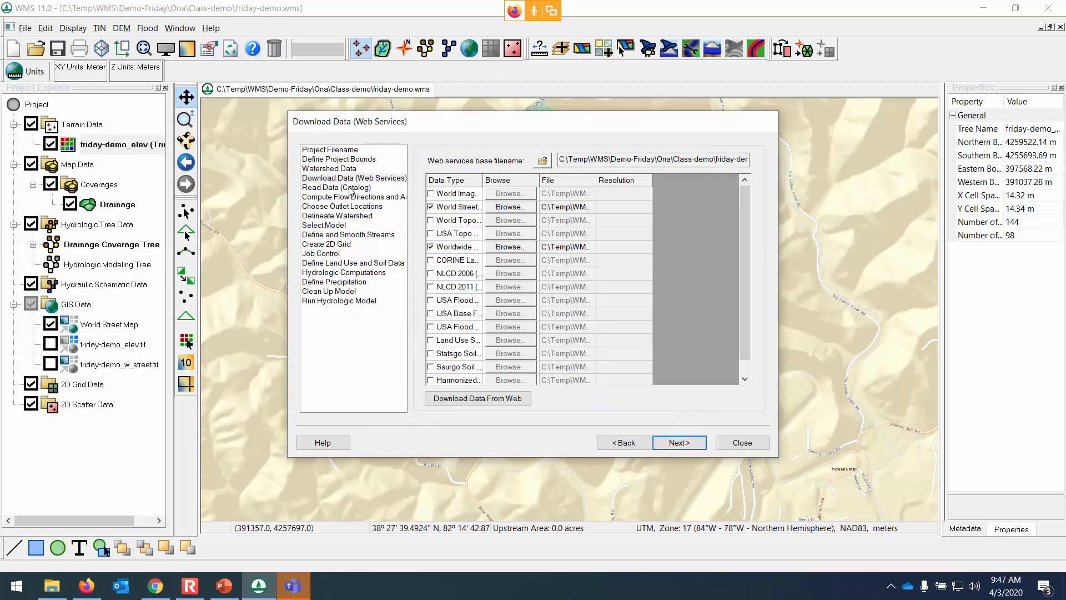
{"action": "left_click", "coordinate": [350, 187]}
{"action": "left_click", "coordinate": [349, 197]}
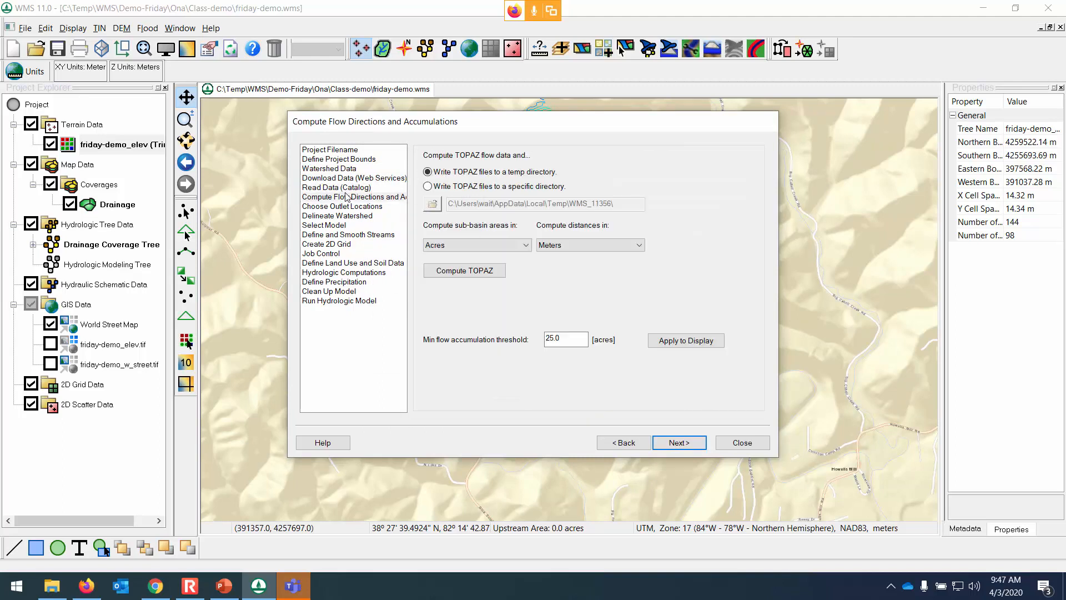
{"action": "left_click", "coordinate": [565, 246]}
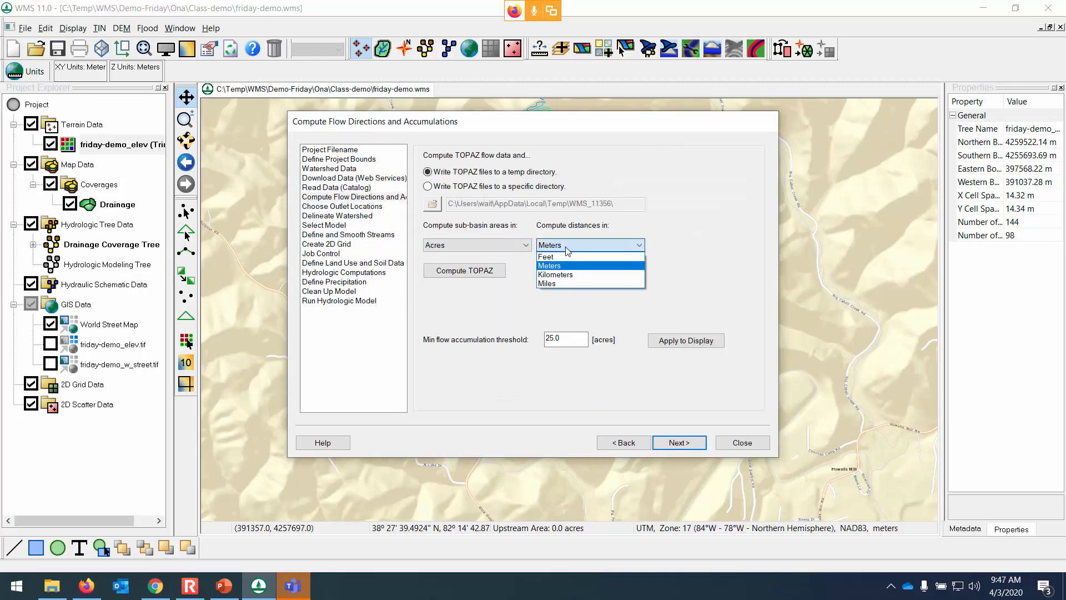
{"action": "left_click", "coordinate": [567, 266]}
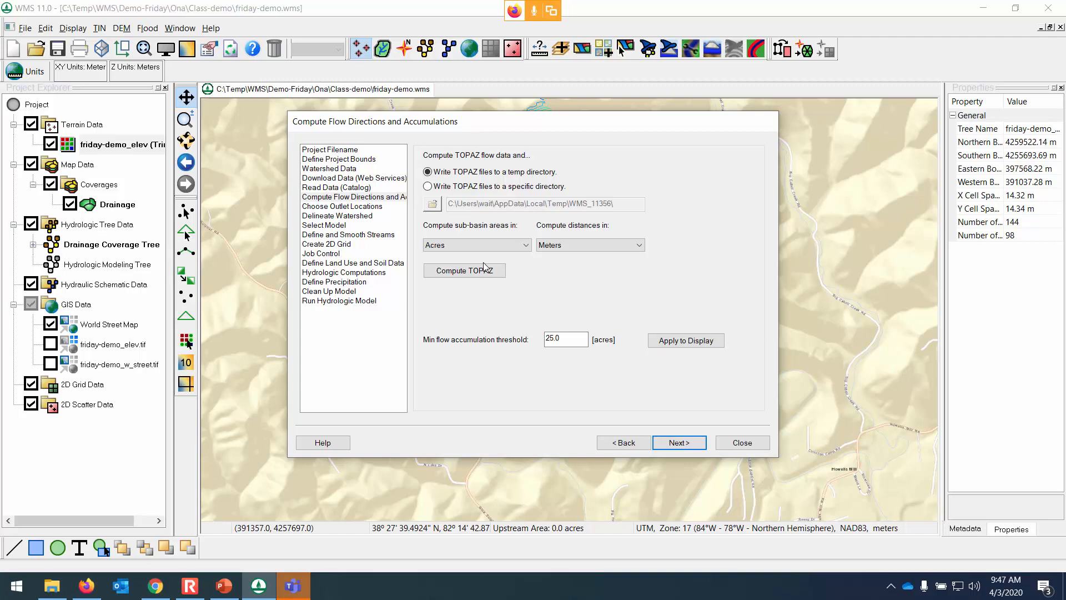
Switch to PowerPoint and display the 3 April 2020 Class 29 announcements slide.
{"action": "left_click", "coordinate": [224, 586]}
{"action": "left_click", "coordinate": [92, 270]}
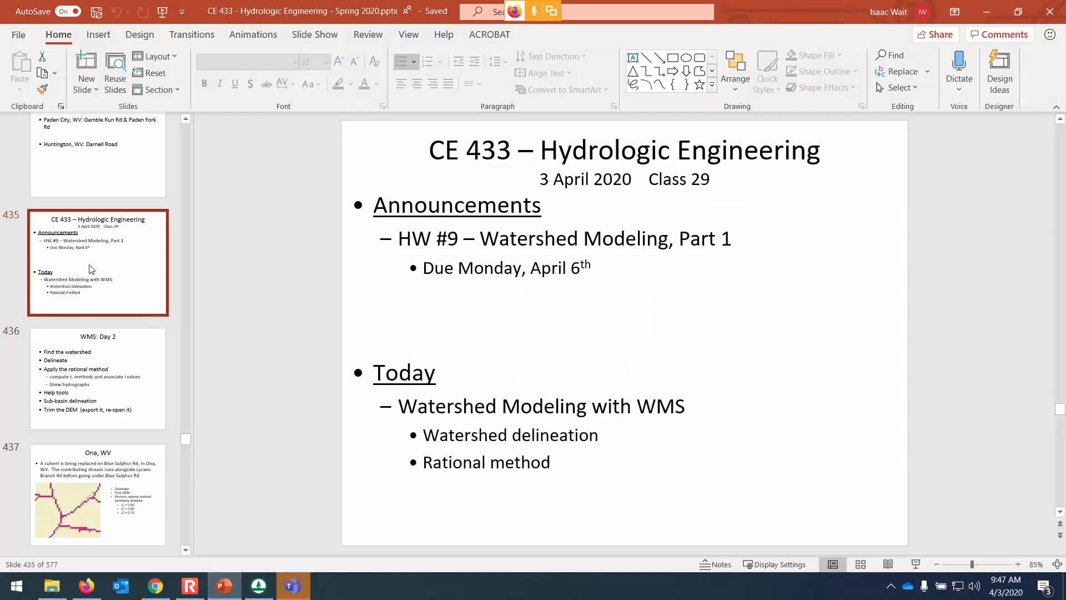